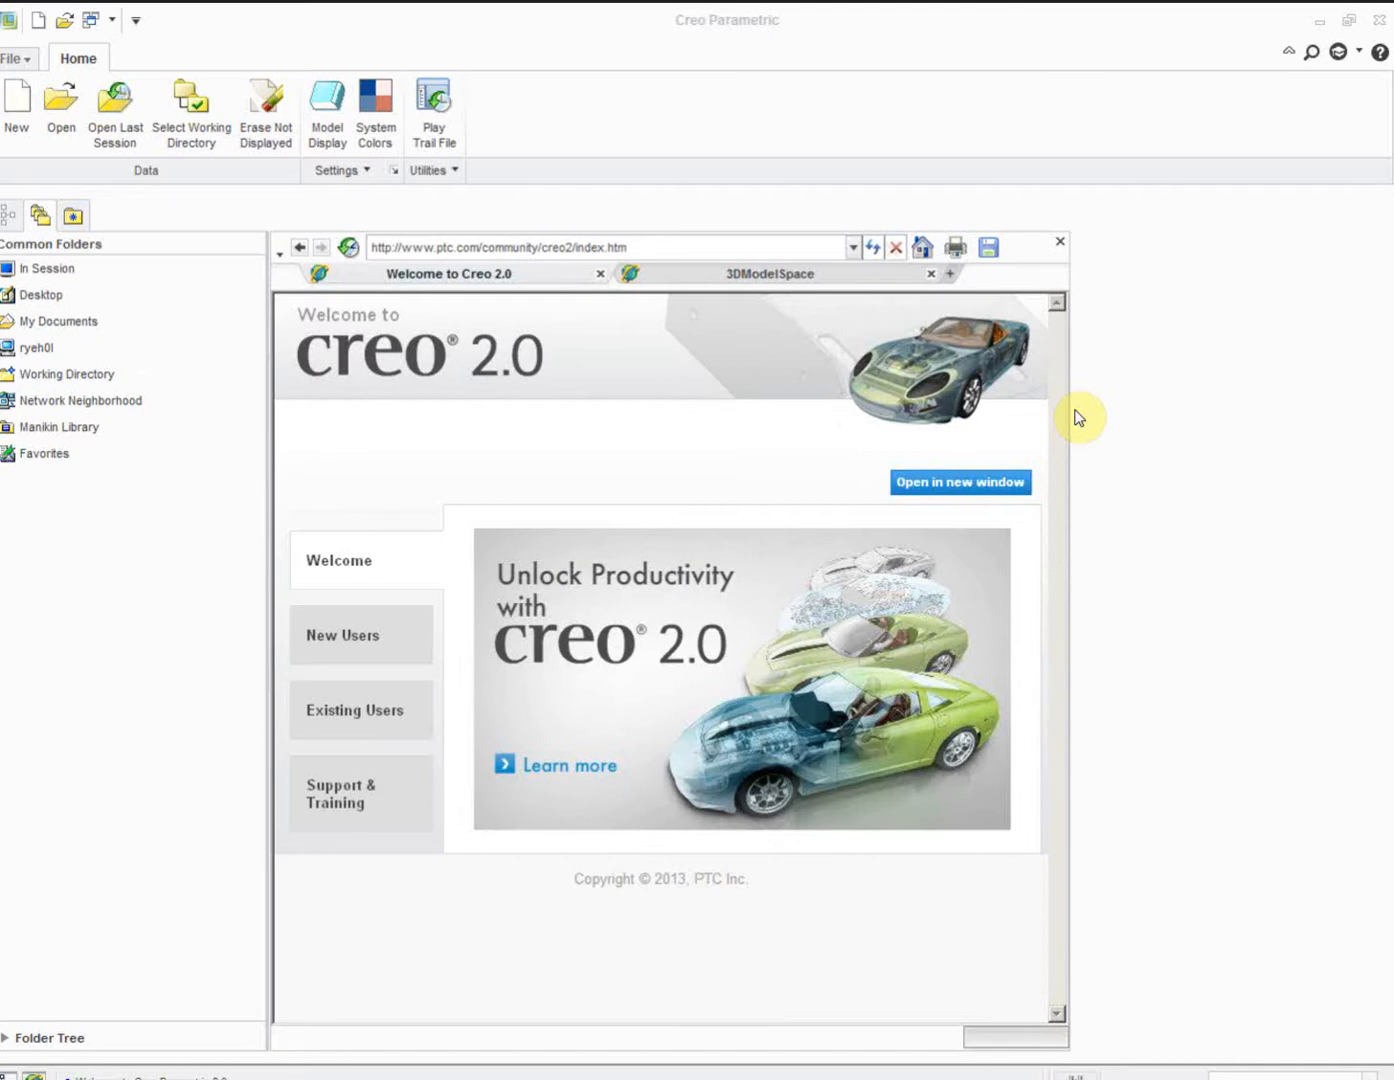
- Create a new solid part named Mathcad_cyl using the default template
left_click(1135, 522)
left_click(20, 118)
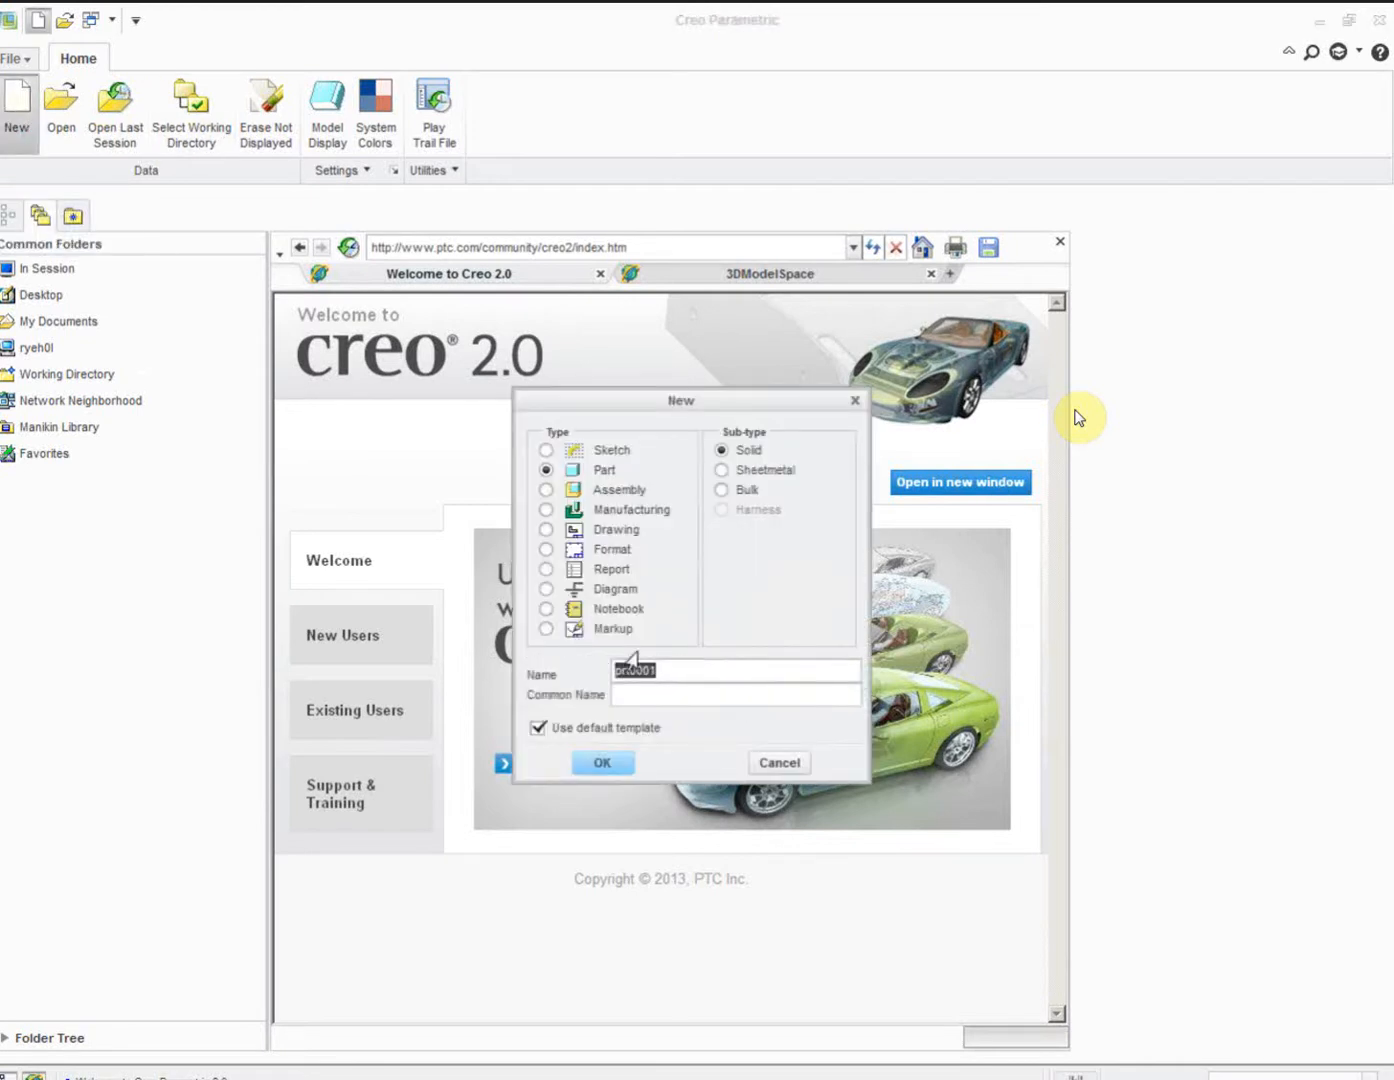
type("Mathcad_cyl")
left_click(590, 762)
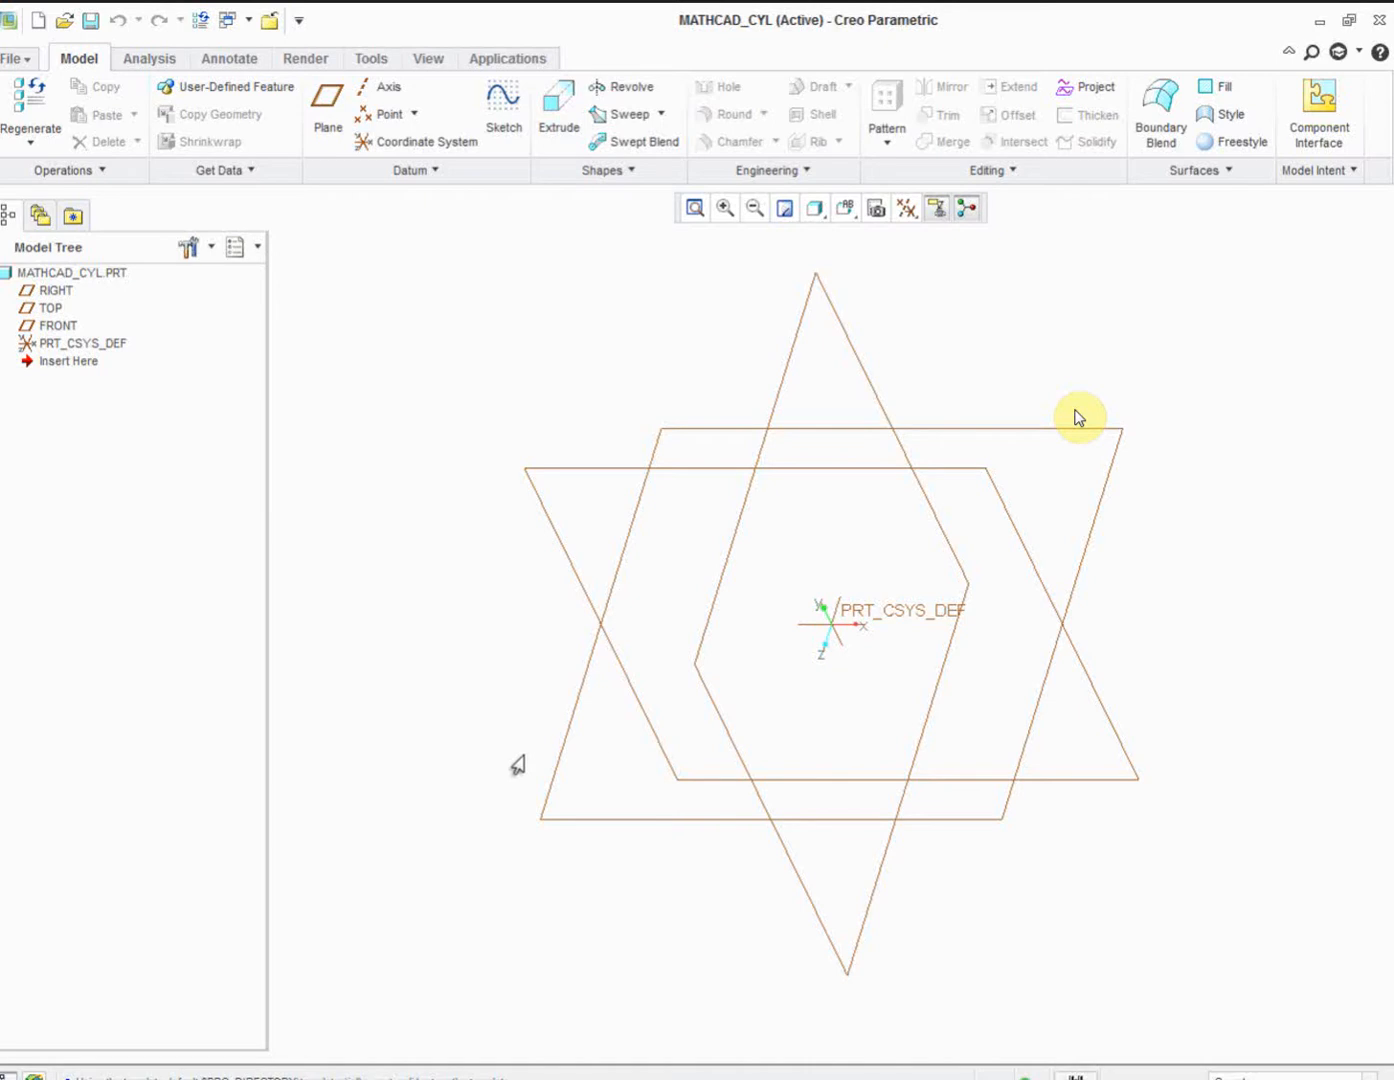
- Sketch a circle about 420 in diameter on the TOP plane, centred on the coordinate system origin, and finish the sketch
left_click(108, 345)
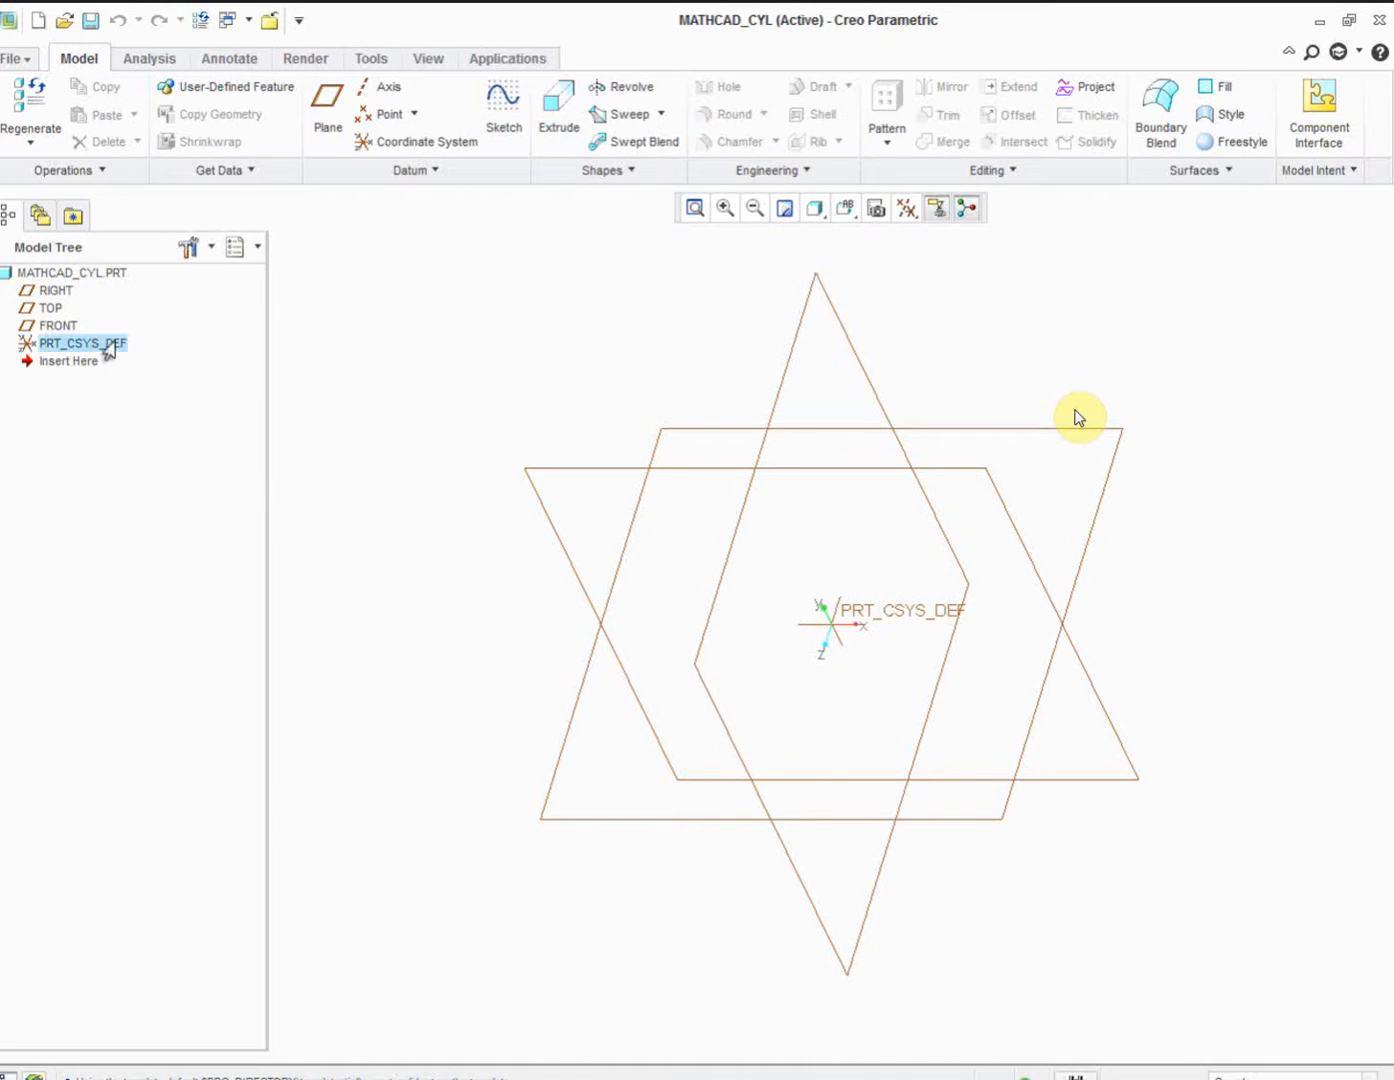
left_click(722, 430)
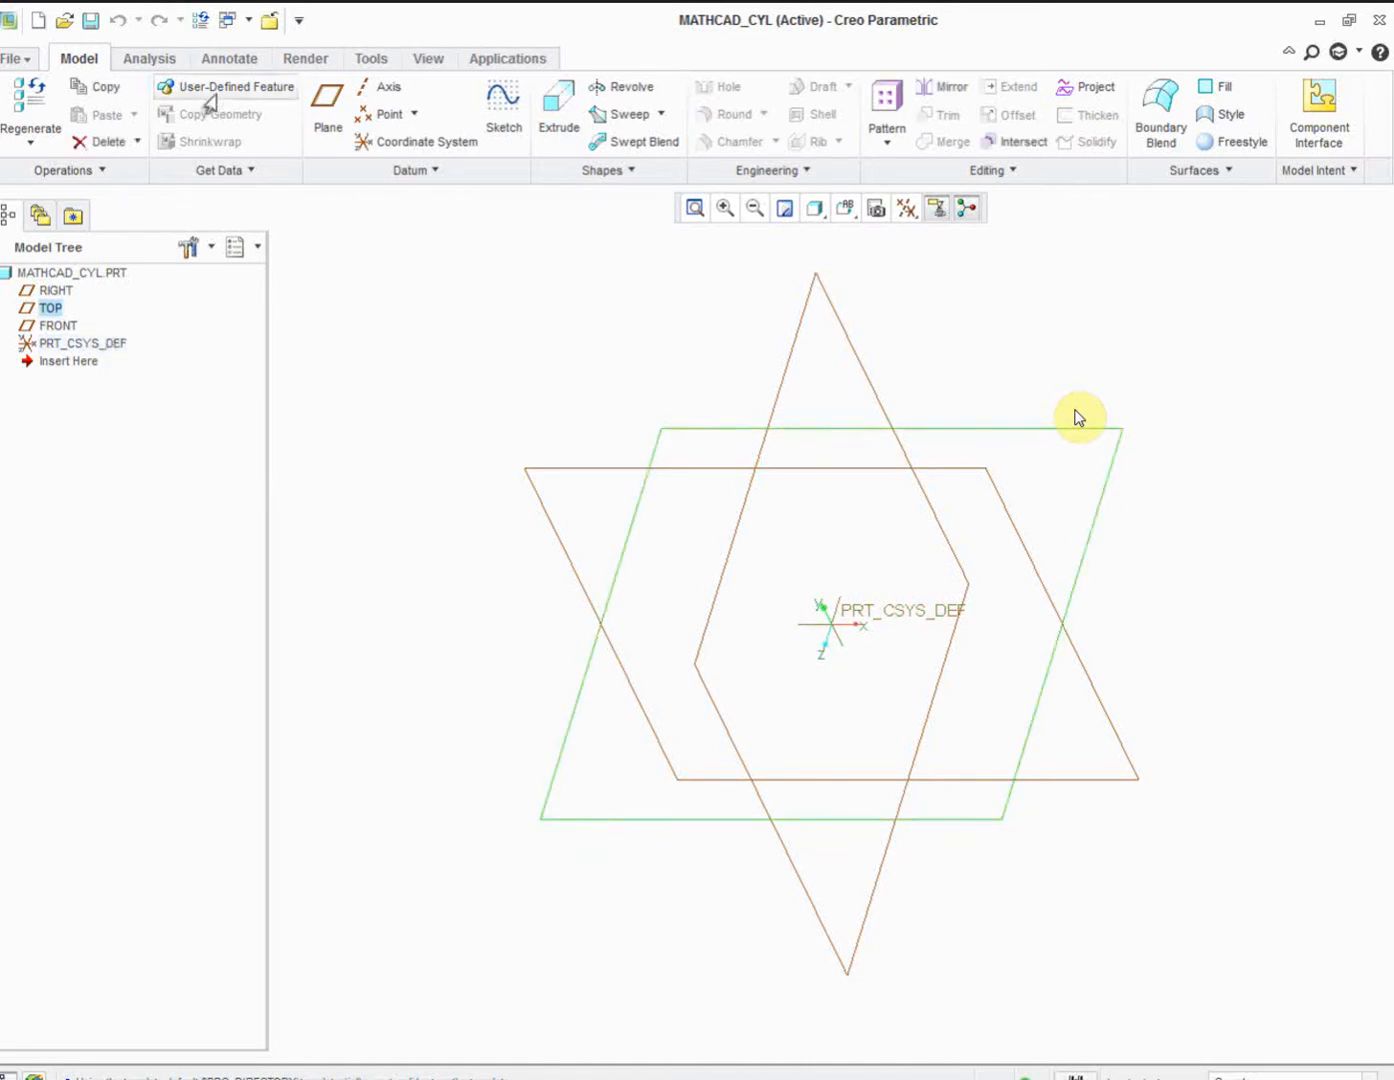
left_click(520, 126)
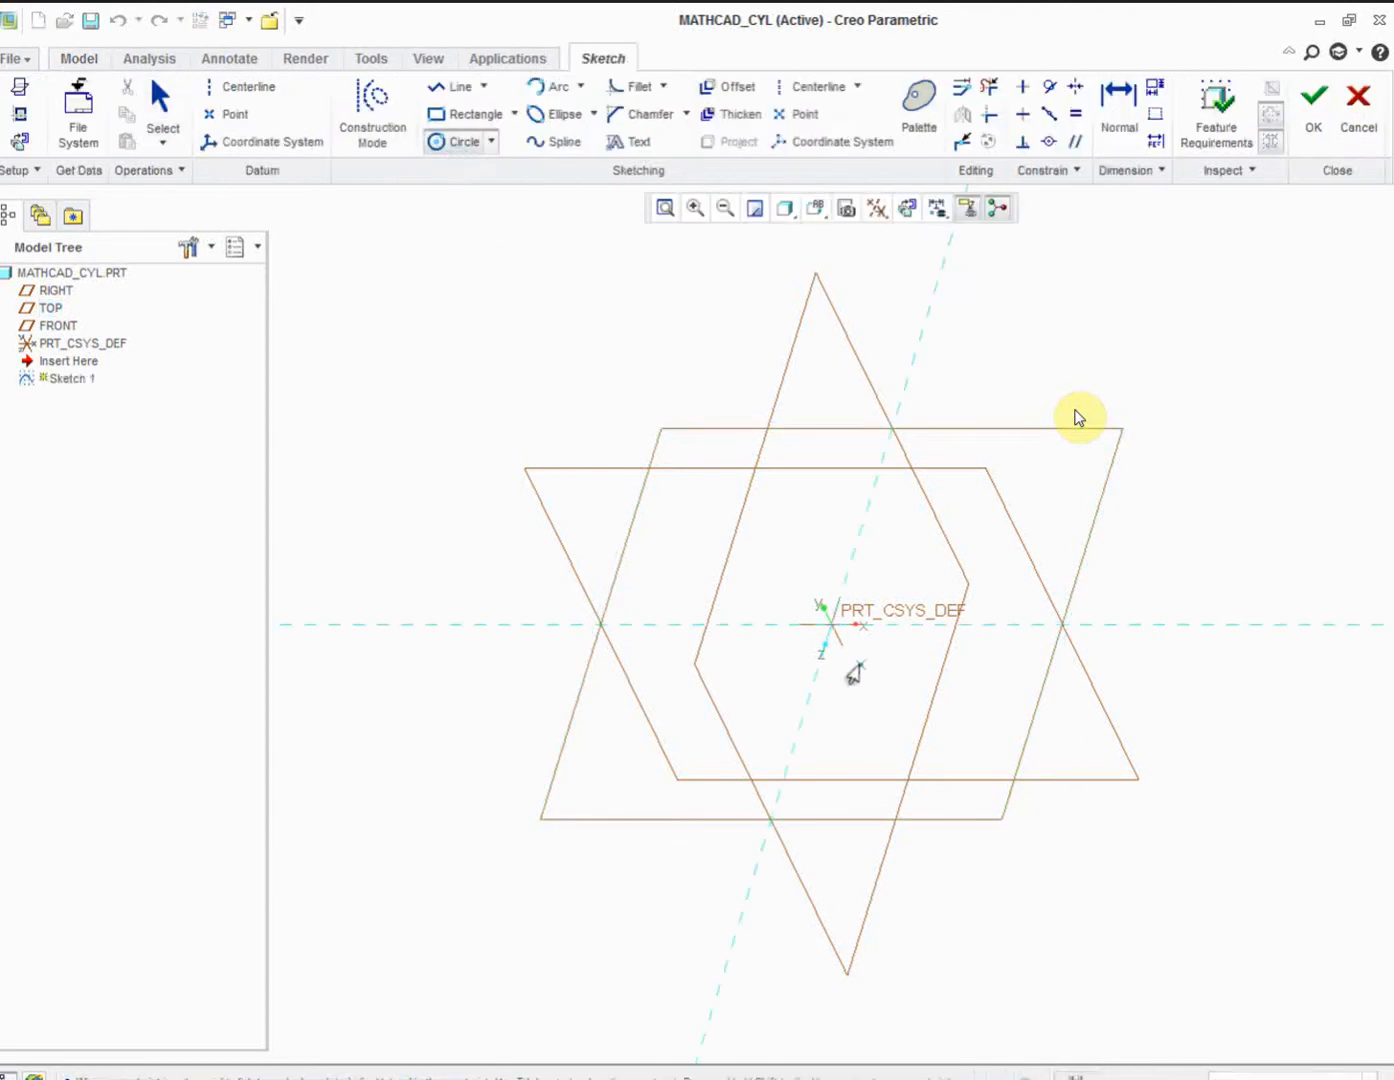
left_click(831, 624)
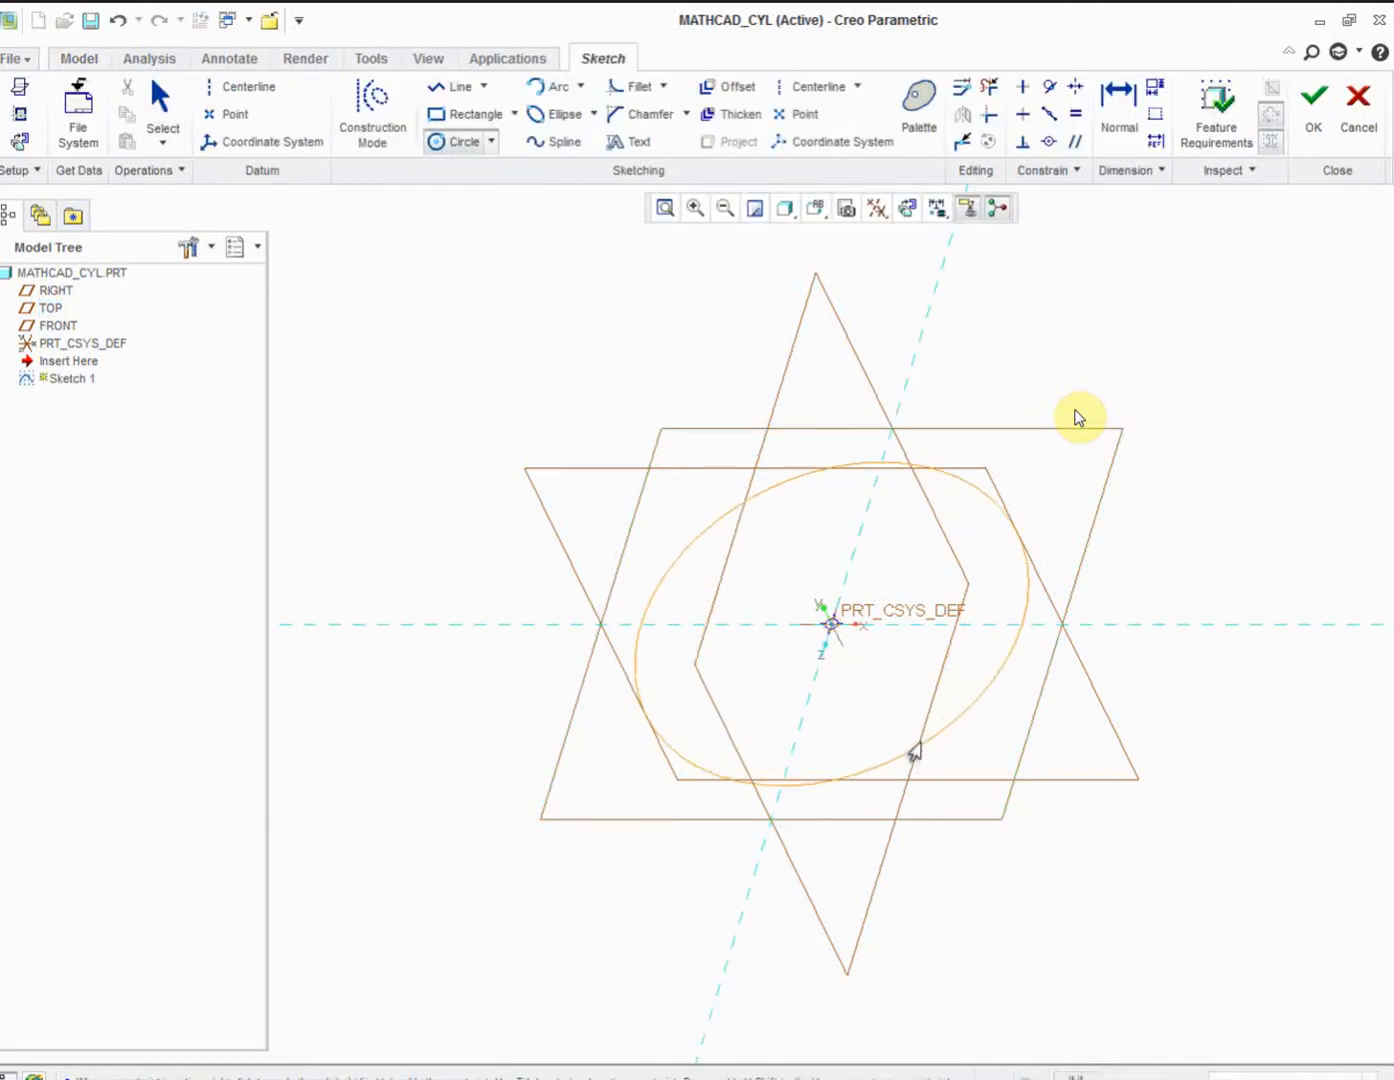
left_click(911, 752)
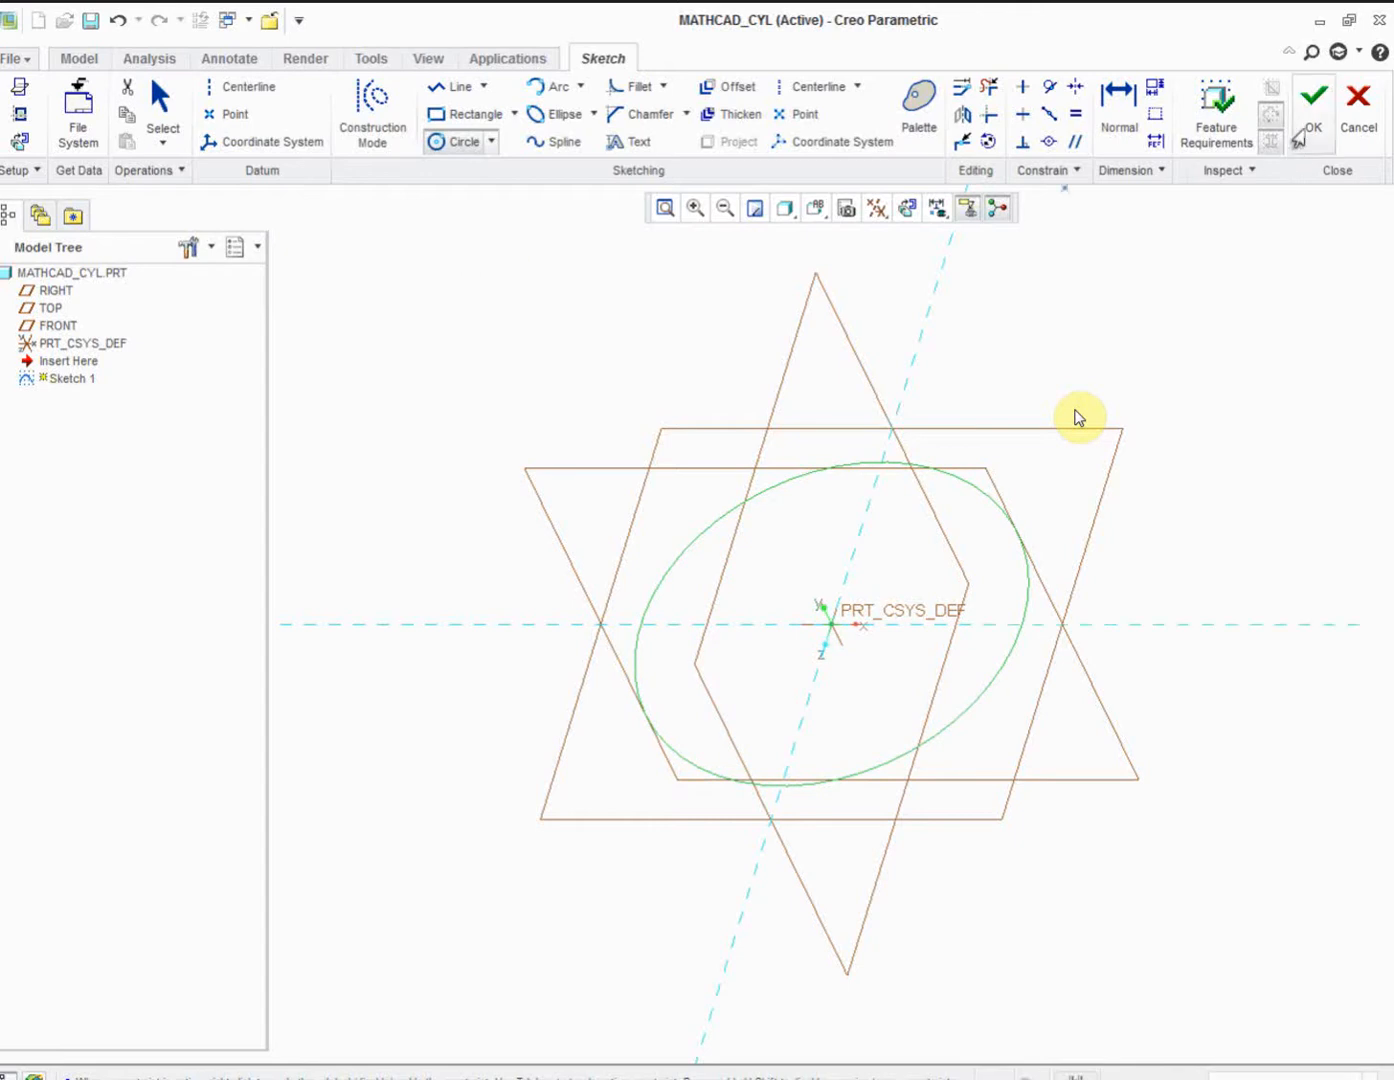
left_click(1312, 104)
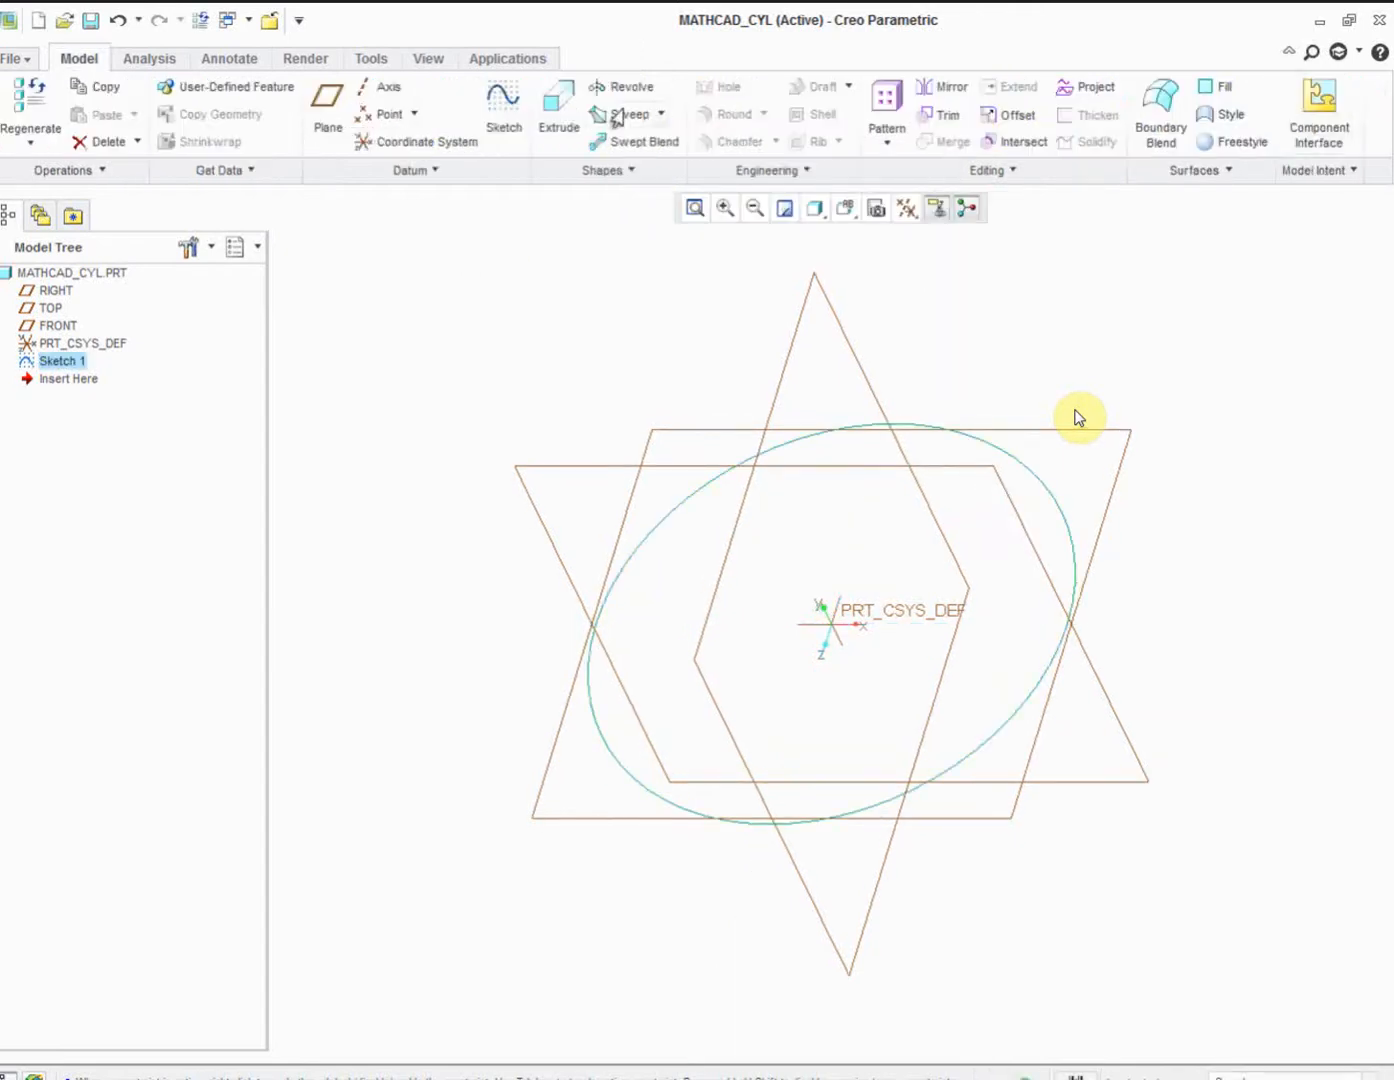
- Extrude the circle sketch to a depth of 200 as a solid cylinder
left_click(558, 110)
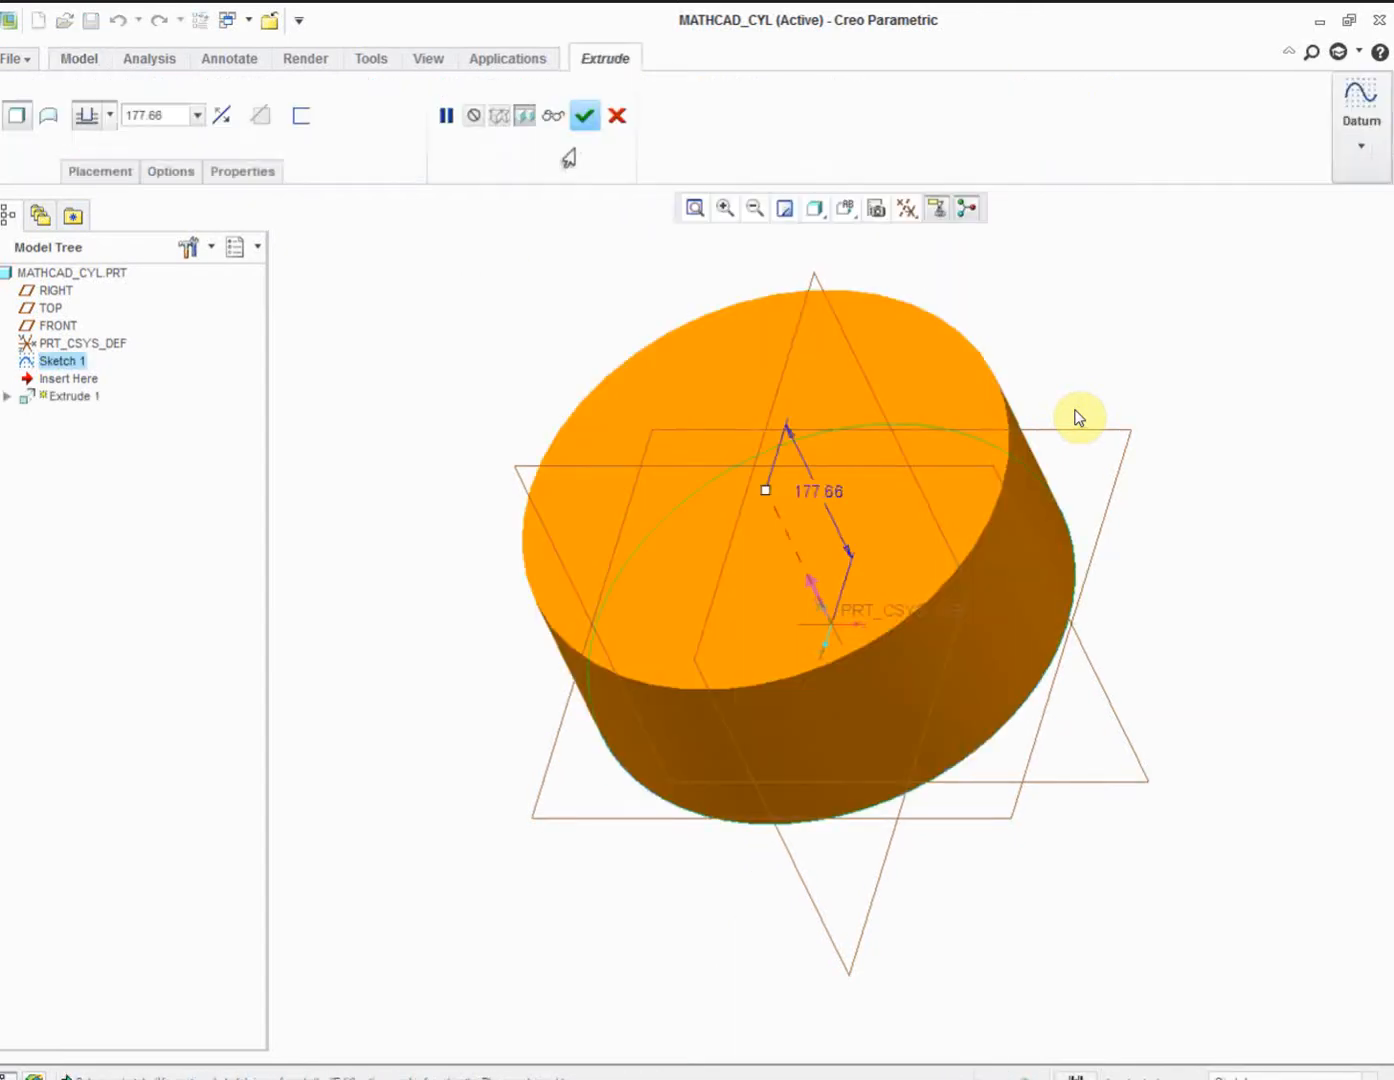
double_click(818, 491)
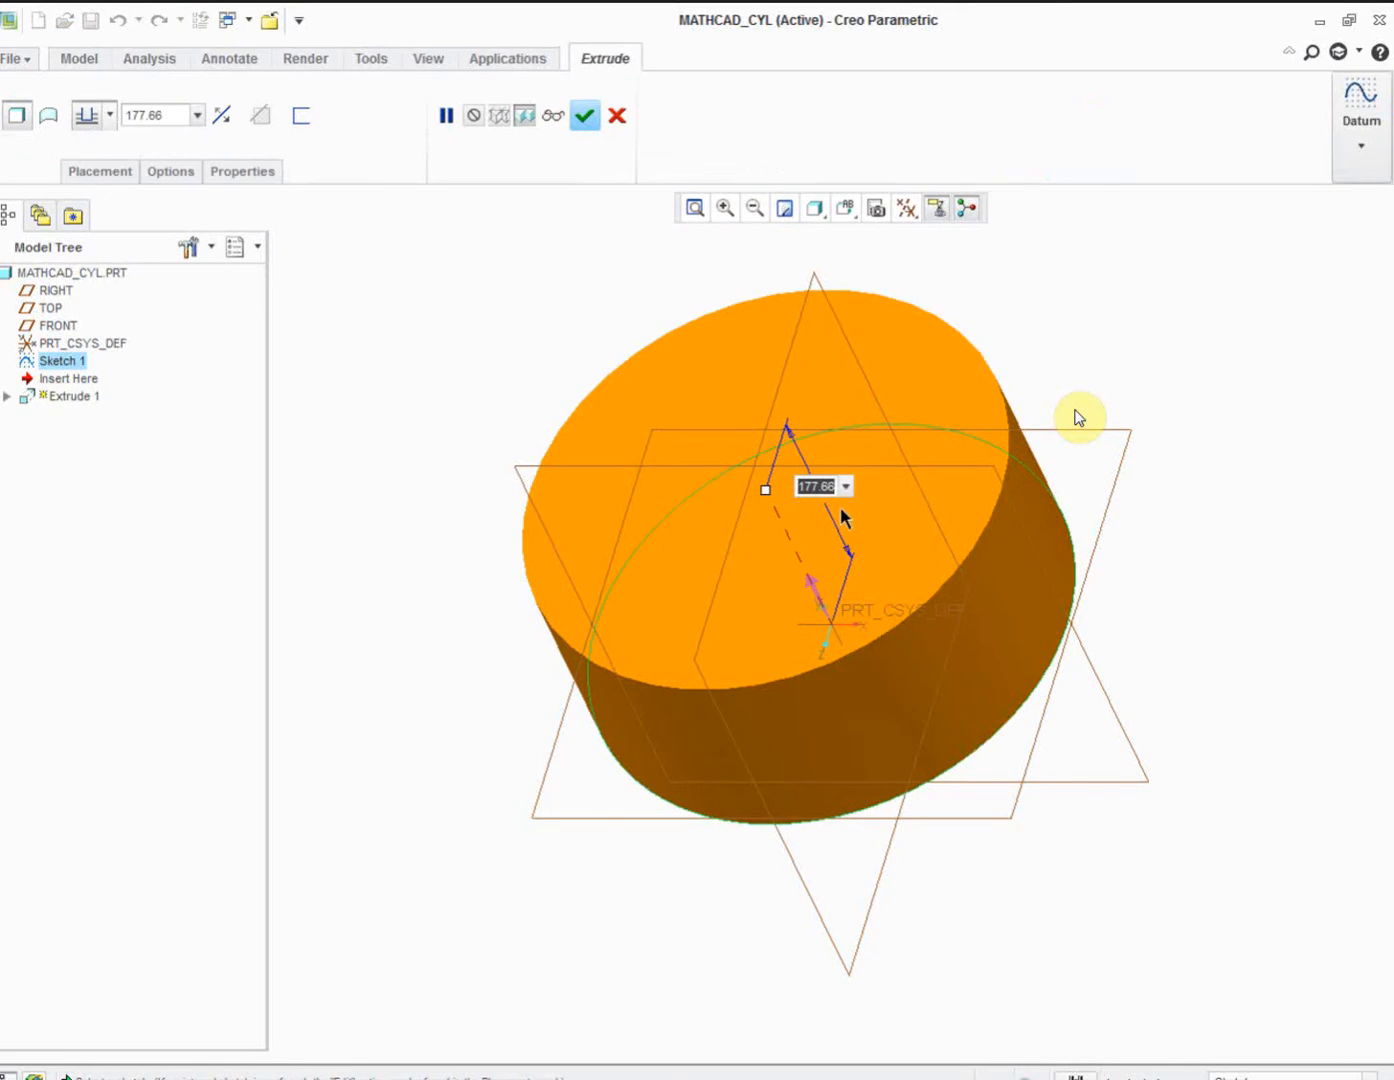
type("200")
key("Return")
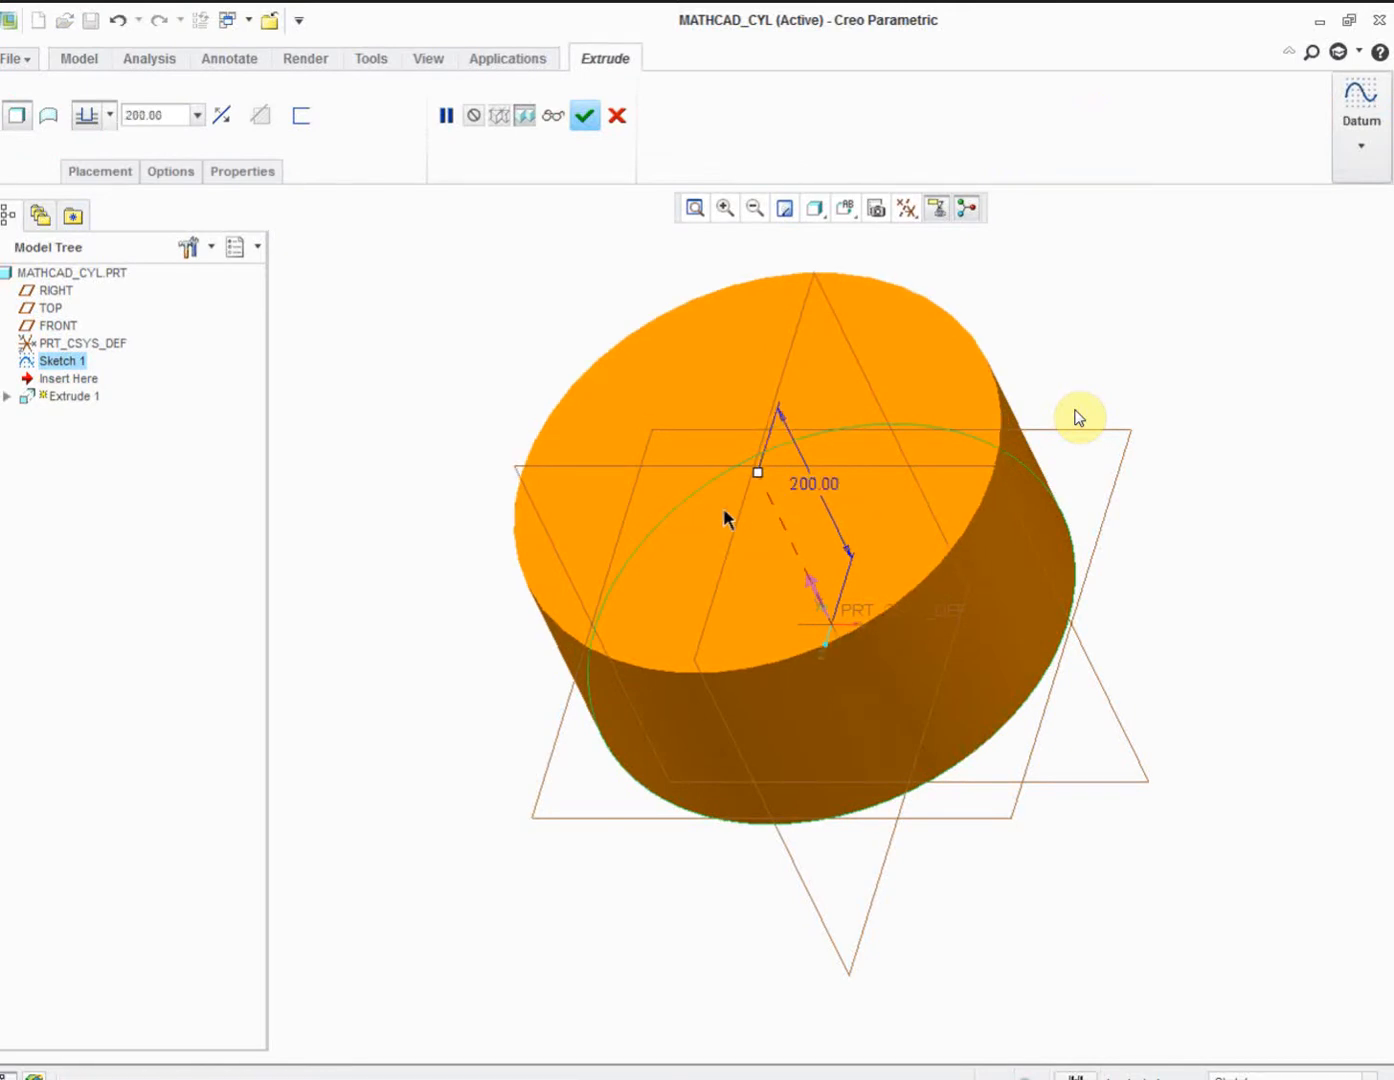
middle_click_drag(694, 478, 494, 436)
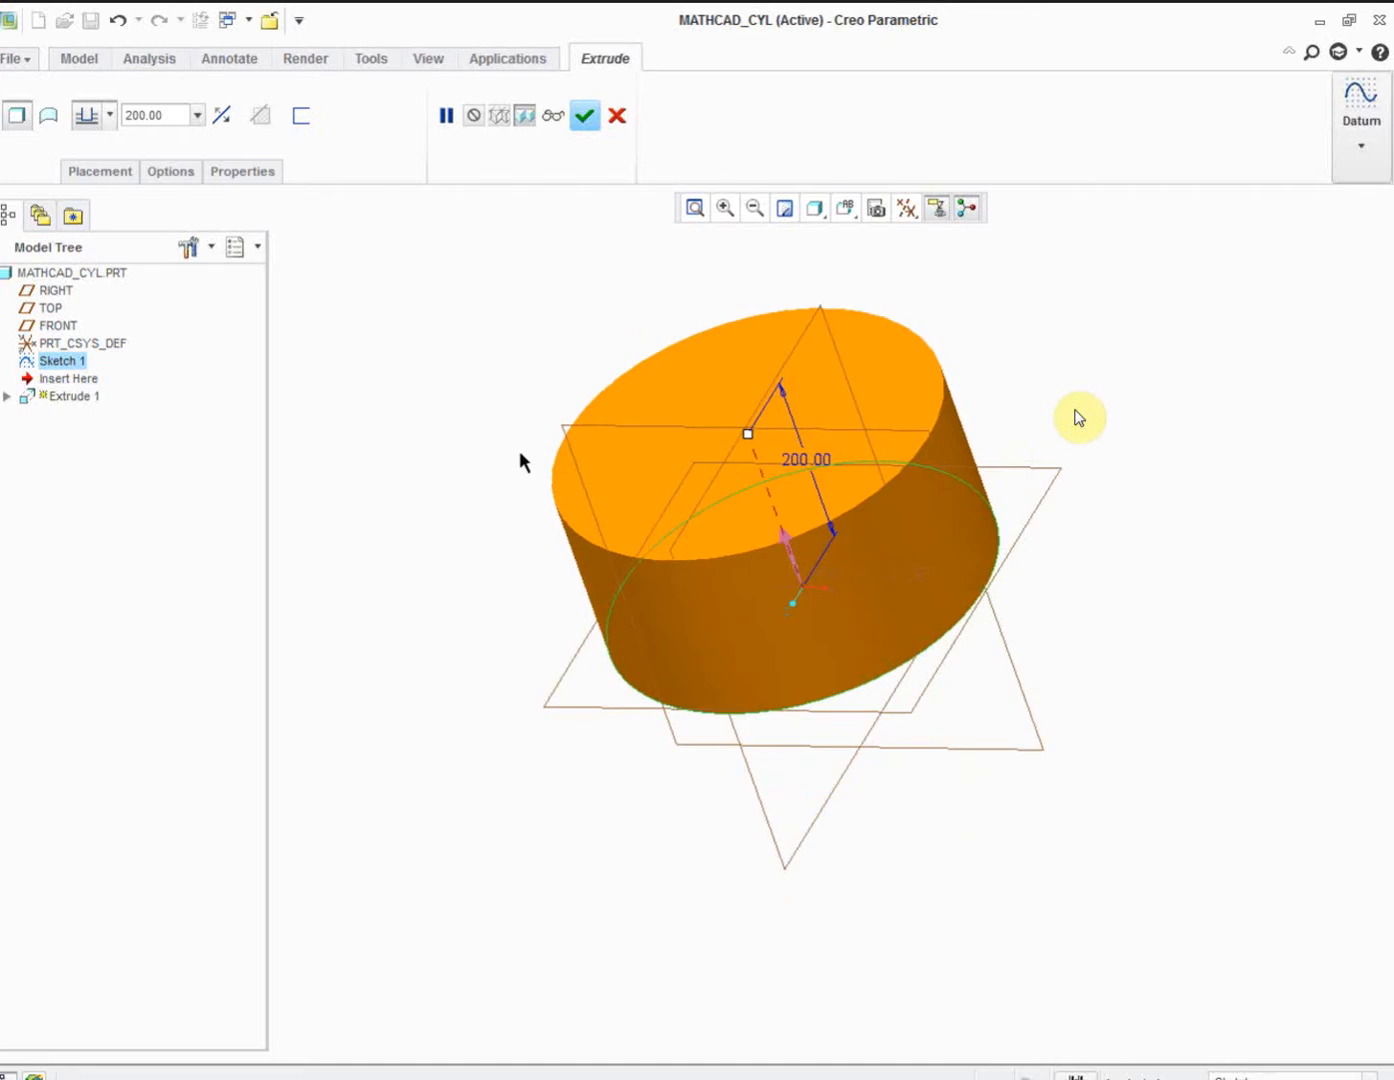
scroll(441, 486, "down", 2)
scroll(441, 486, "up", 3)
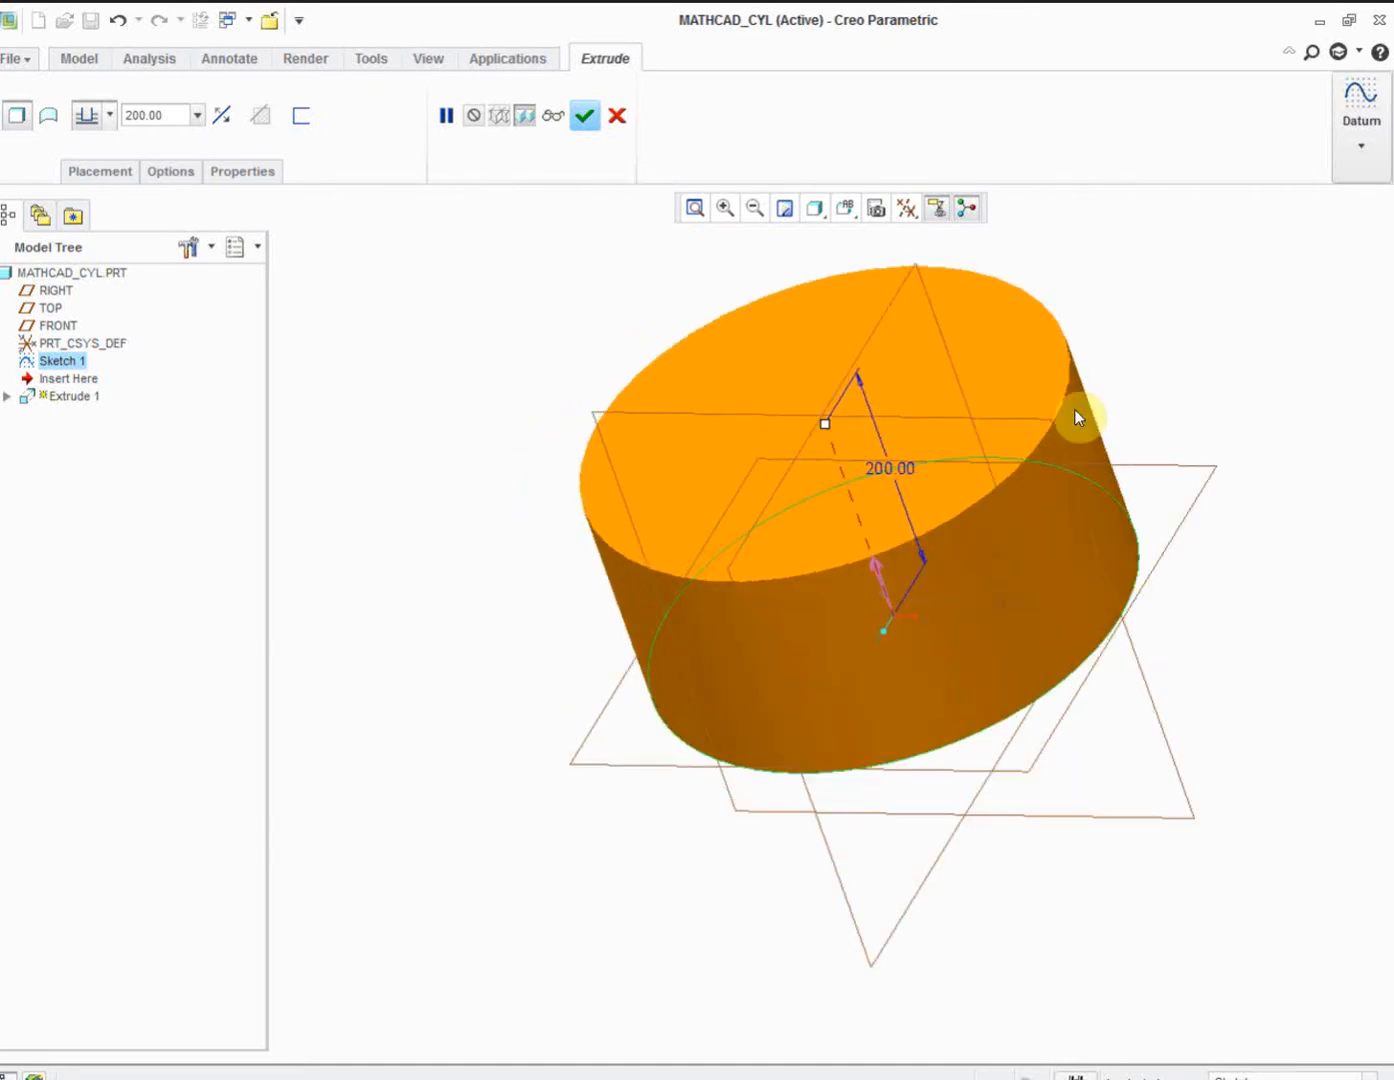
left_click(6, 396)
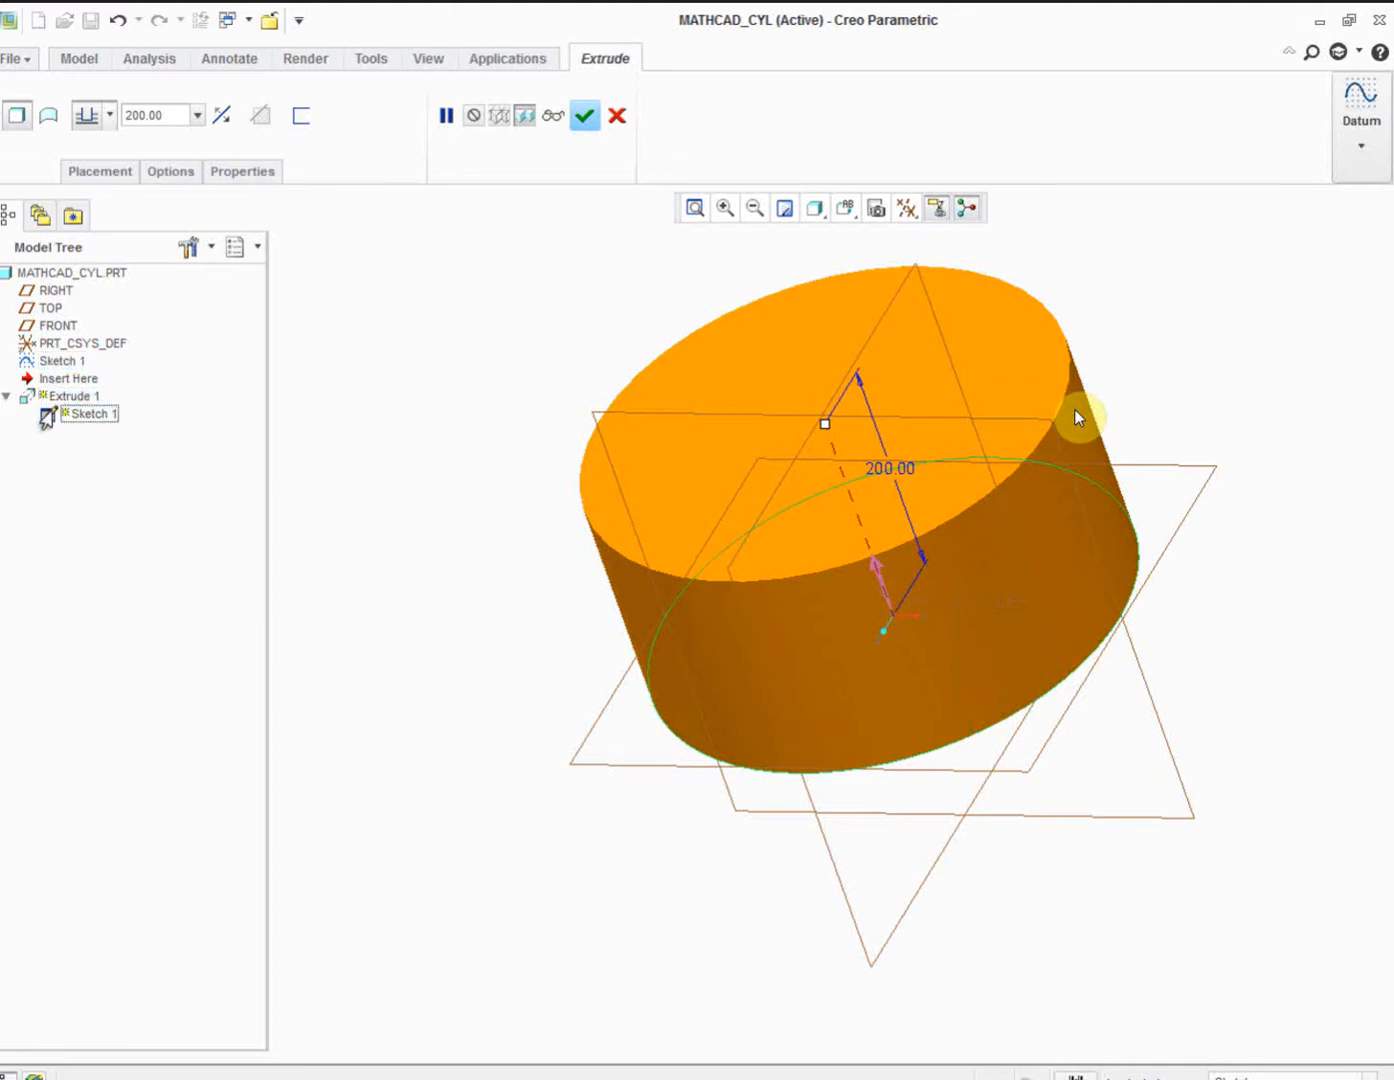
left_click(58, 361)
left_click(580, 114)
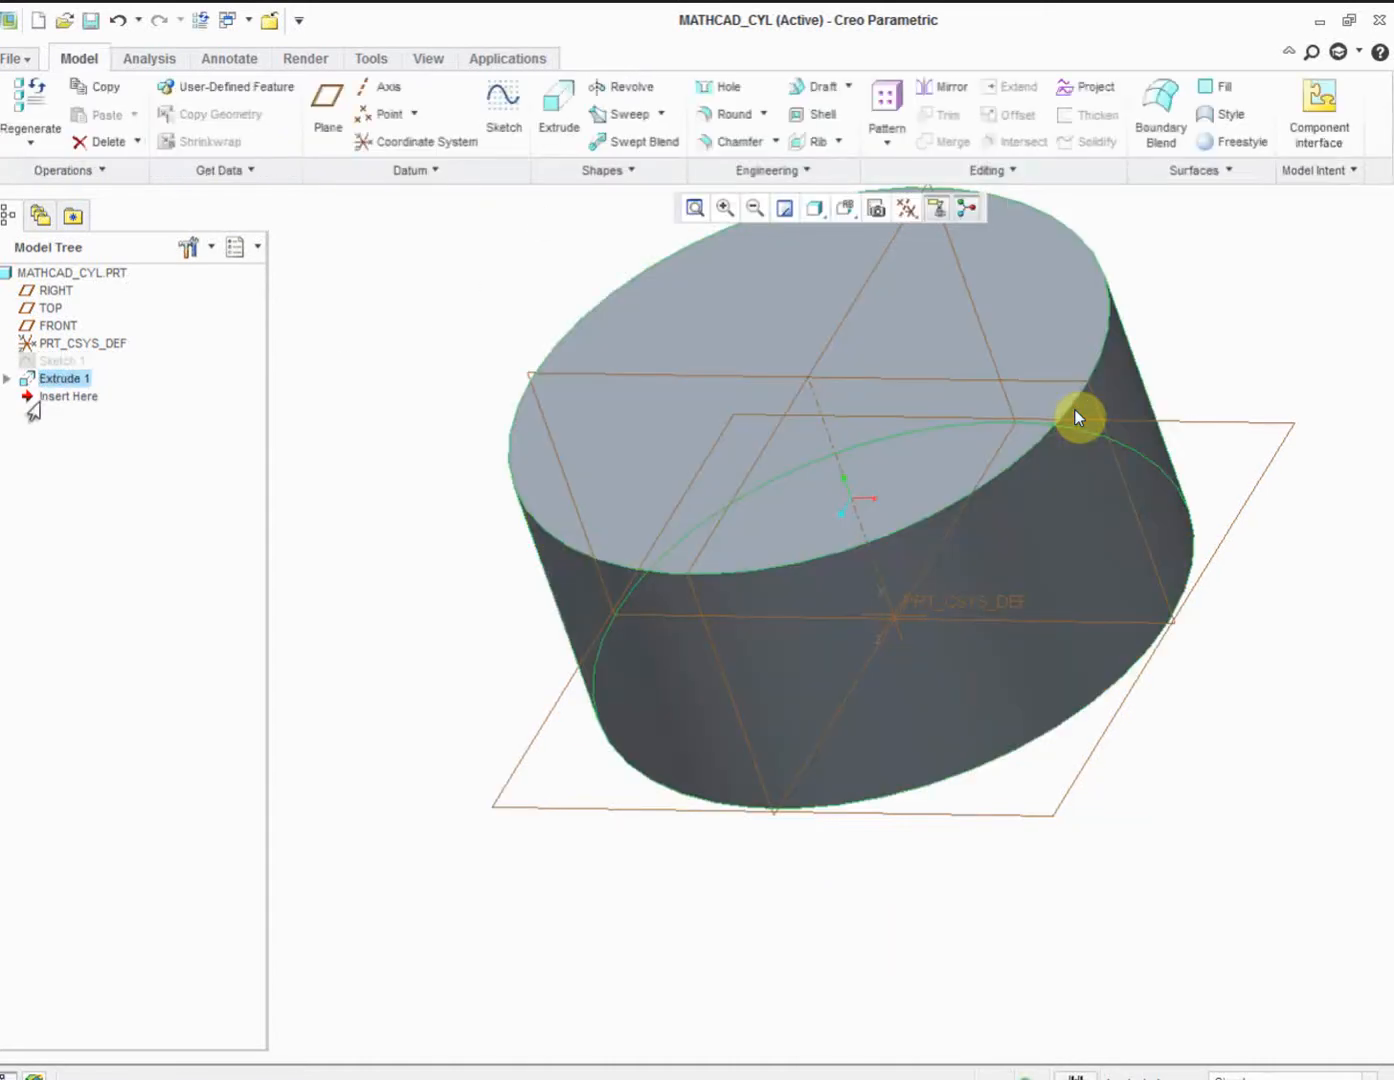
- Examine the feature information of Sketch 1 for the dimension ID of the circle's diameter, and close the report
left_click(7, 379)
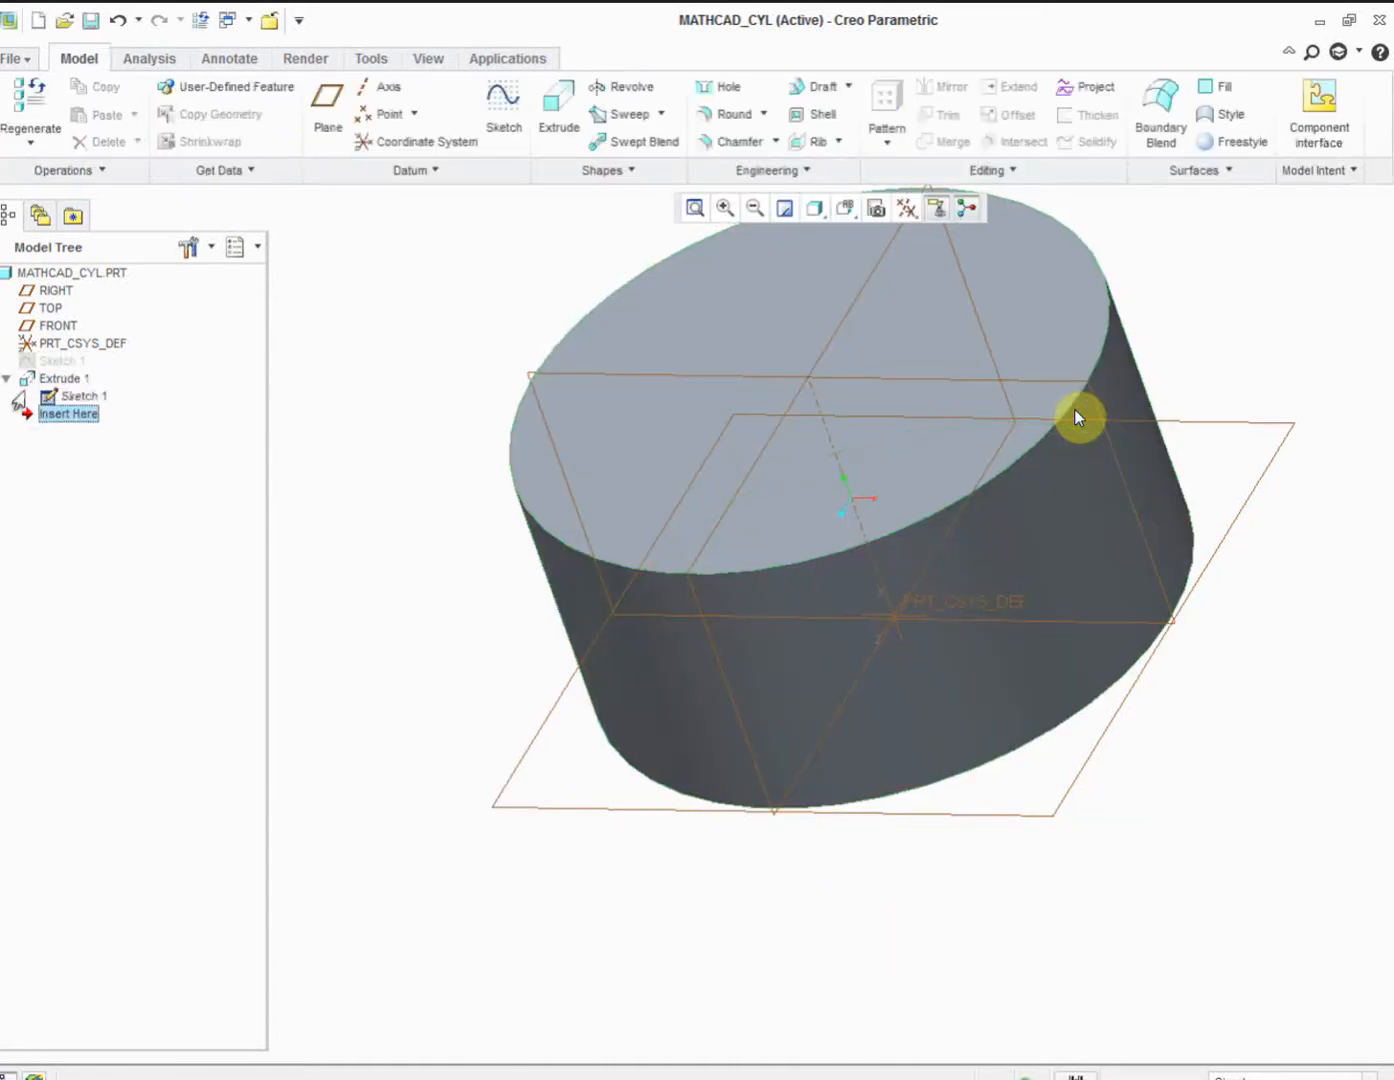
right_click(46, 400)
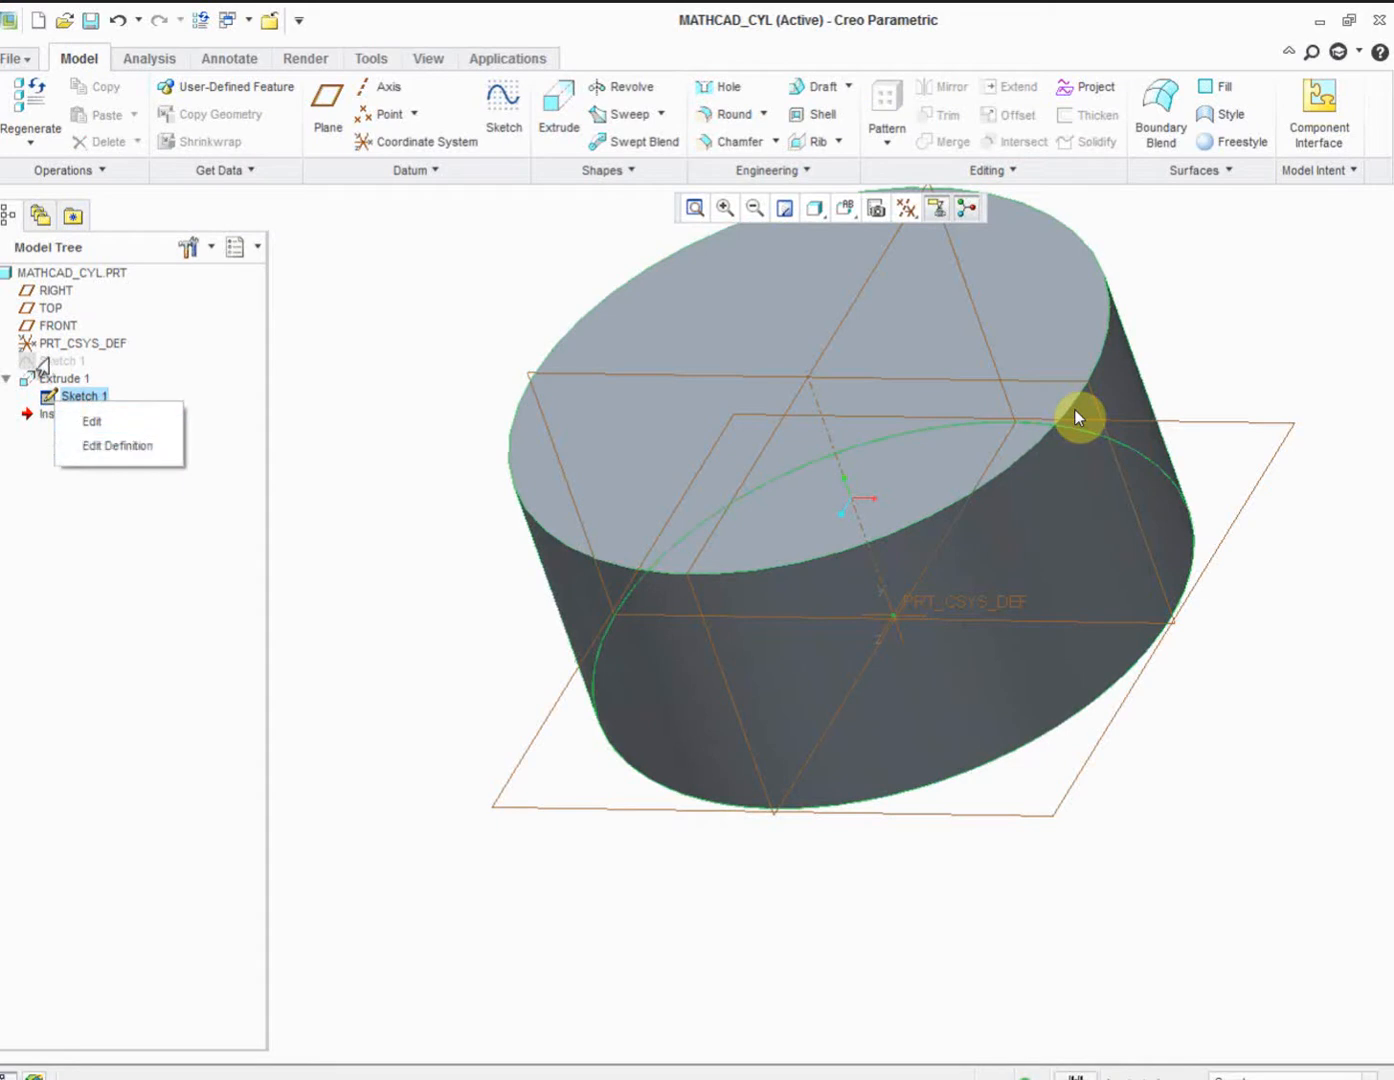
right_click(52, 361)
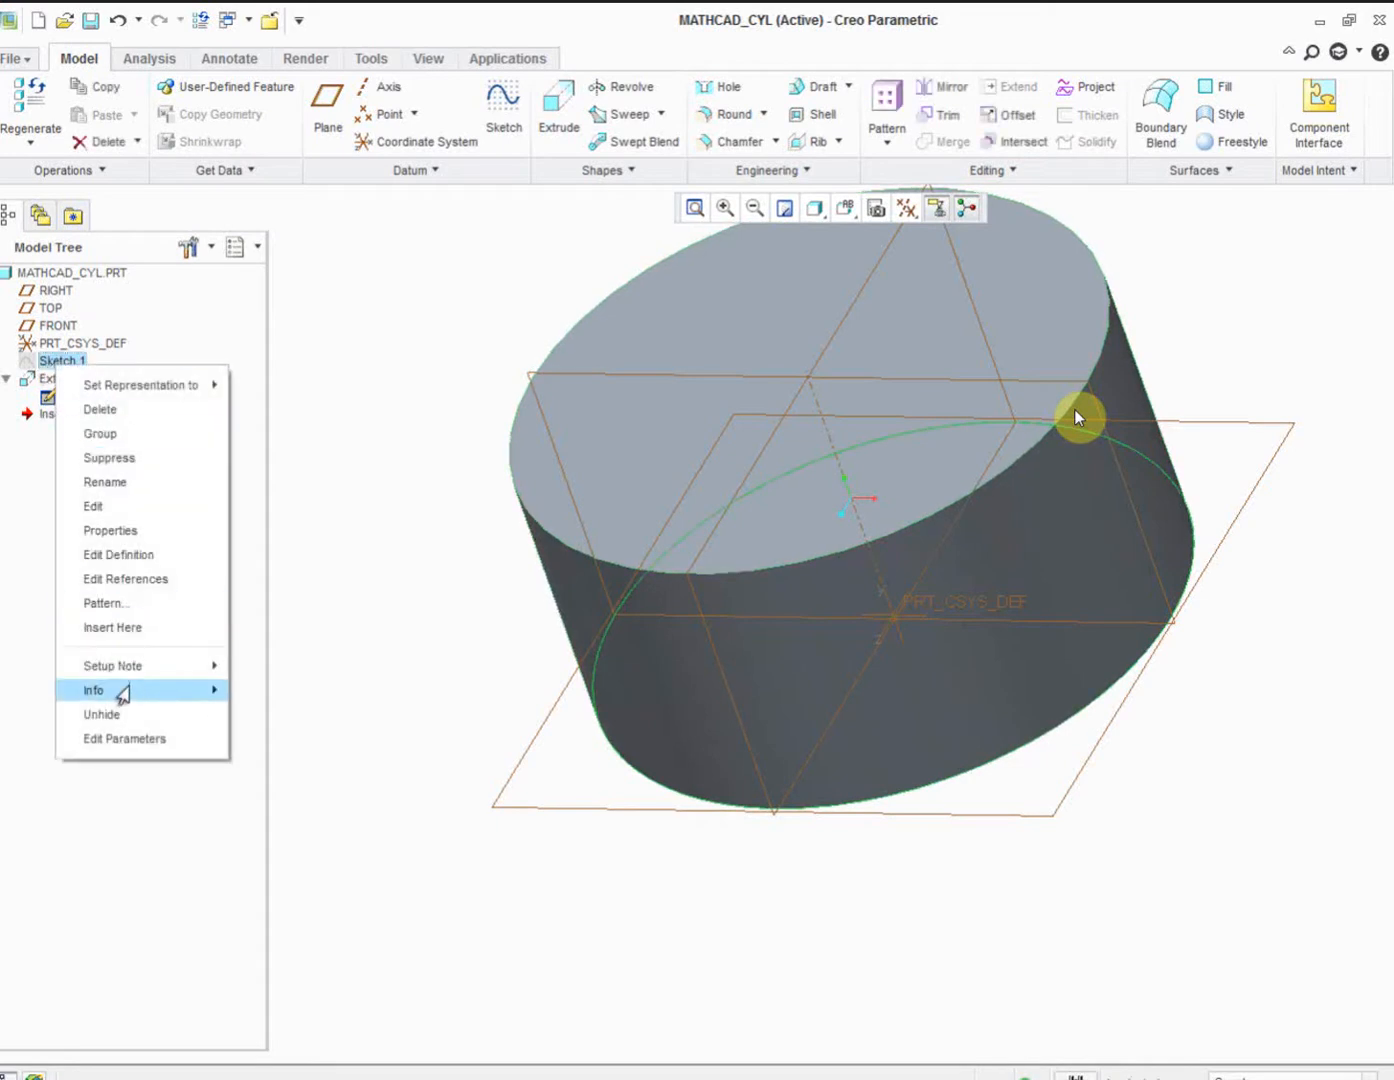
mouse_move(121, 692)
left_click(240, 697)
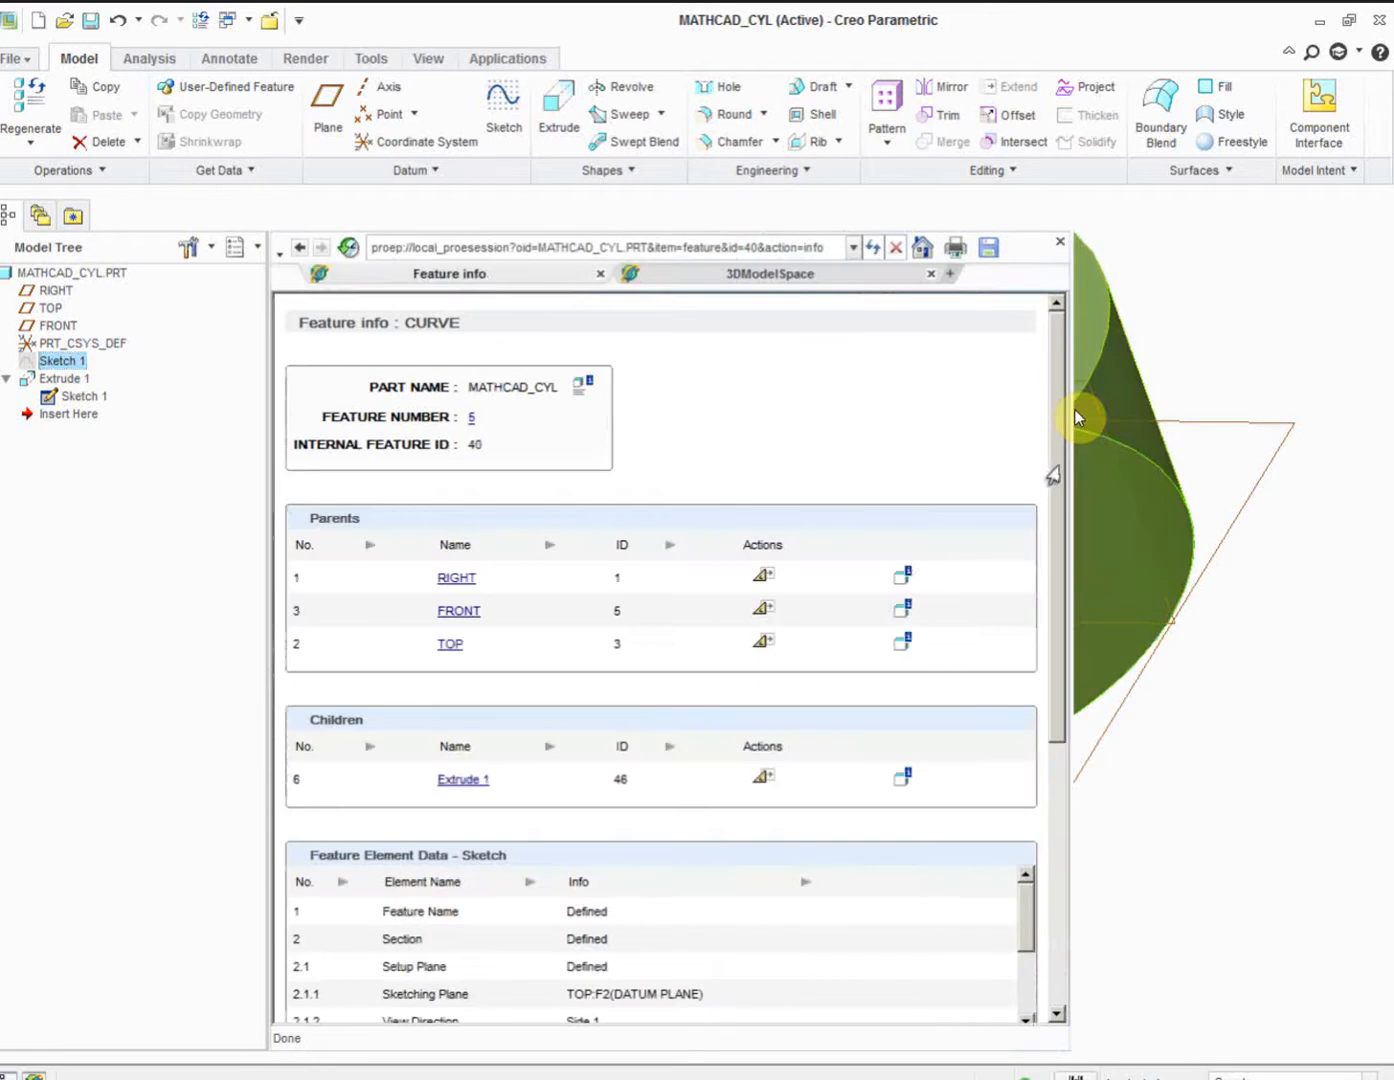
left_click_drag(1058, 468, 1042, 805)
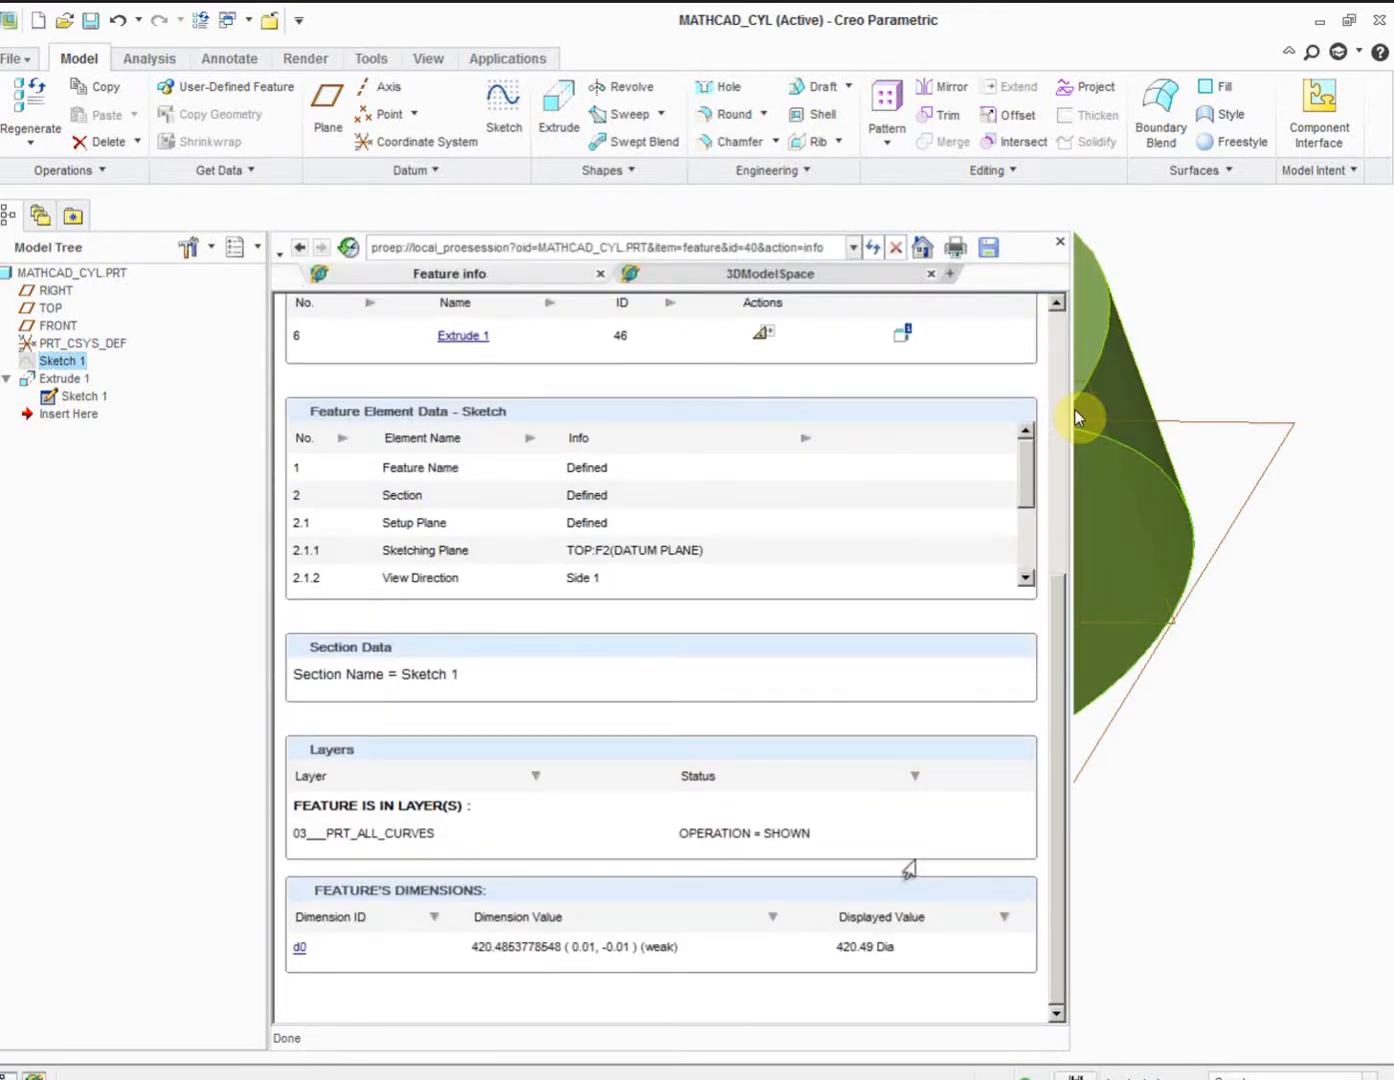
left_click_drag(246, 909, 356, 986, "ctrl")
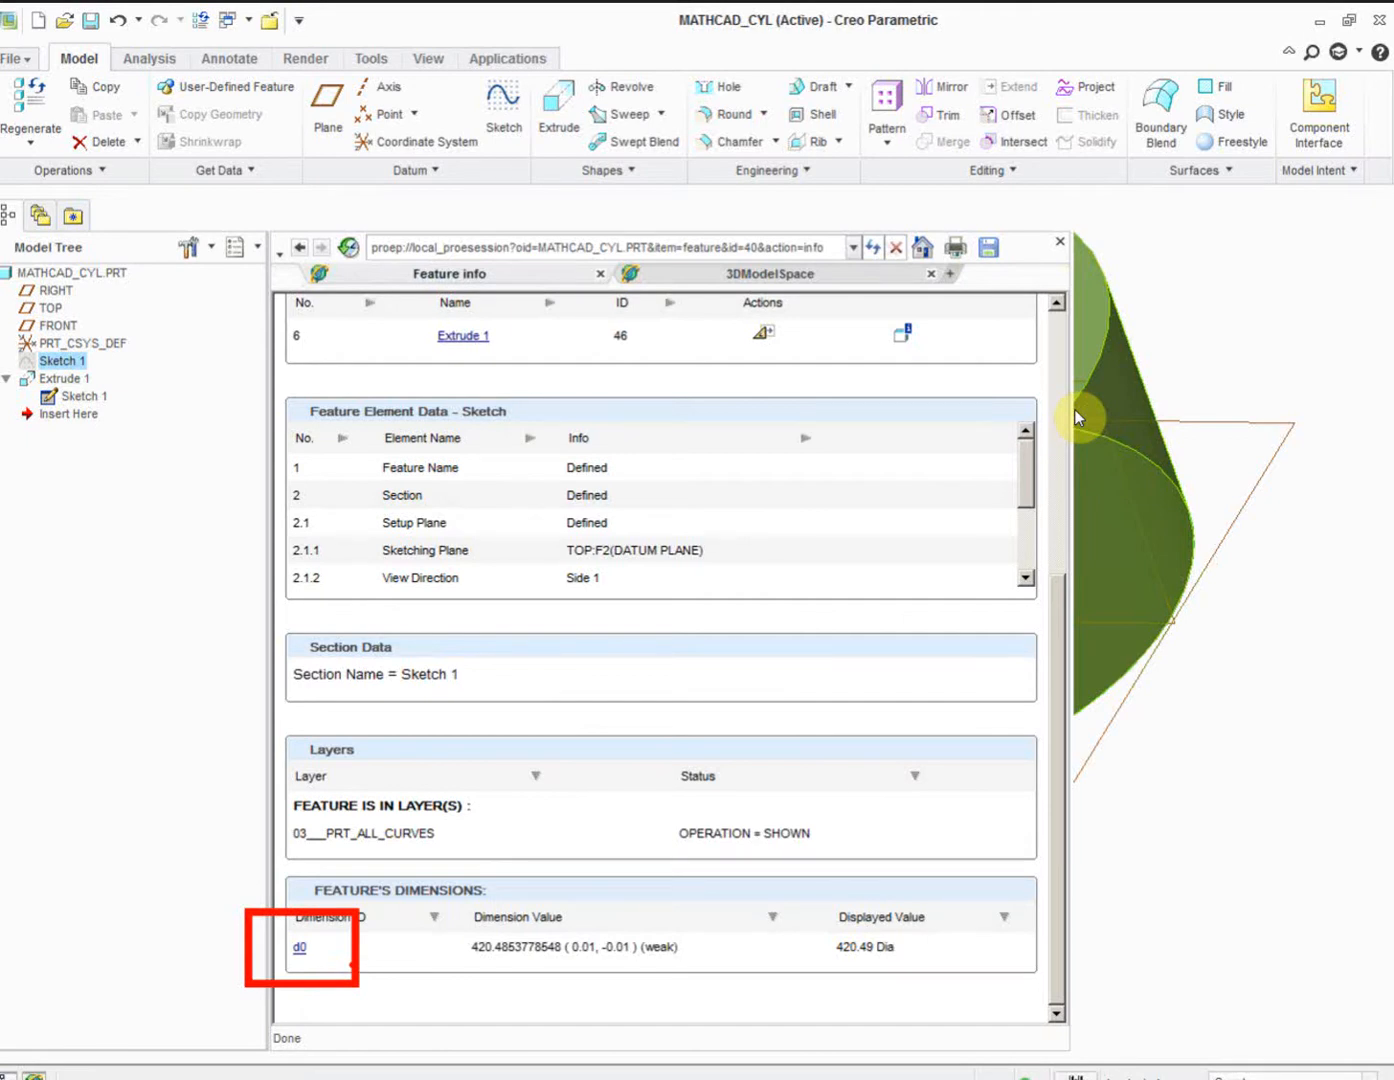
left_click(1058, 246)
- Examine the feature information of Extrude 1 for the dimension ID of the cylinder's depth, and close the report
right_click(32, 384)
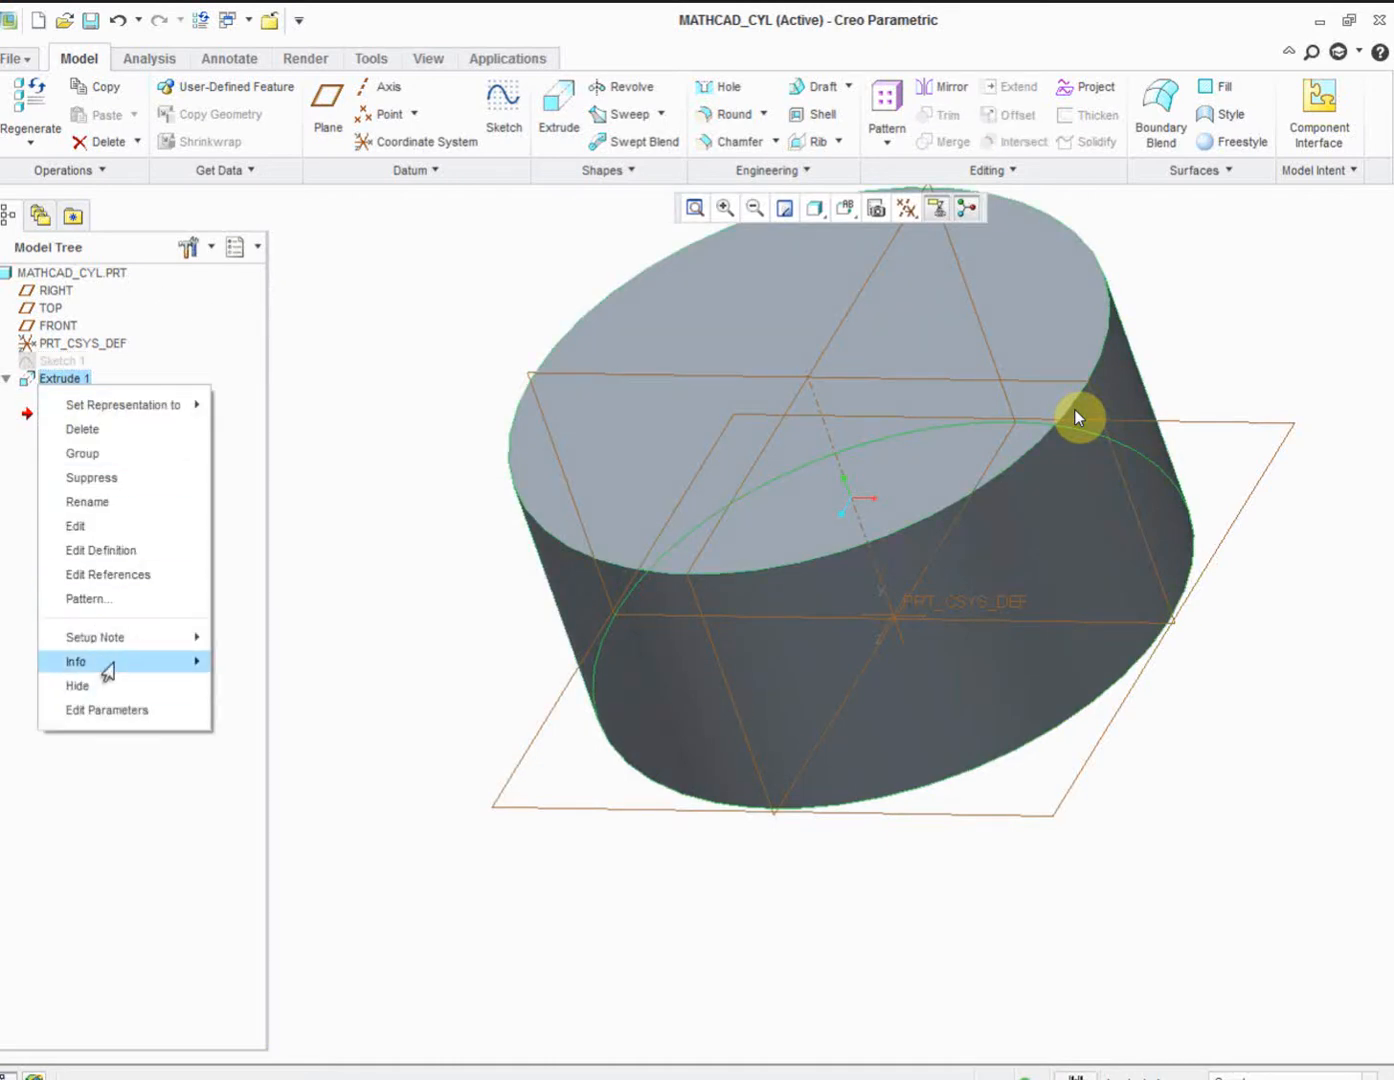
mouse_move(110, 664)
left_click(236, 666)
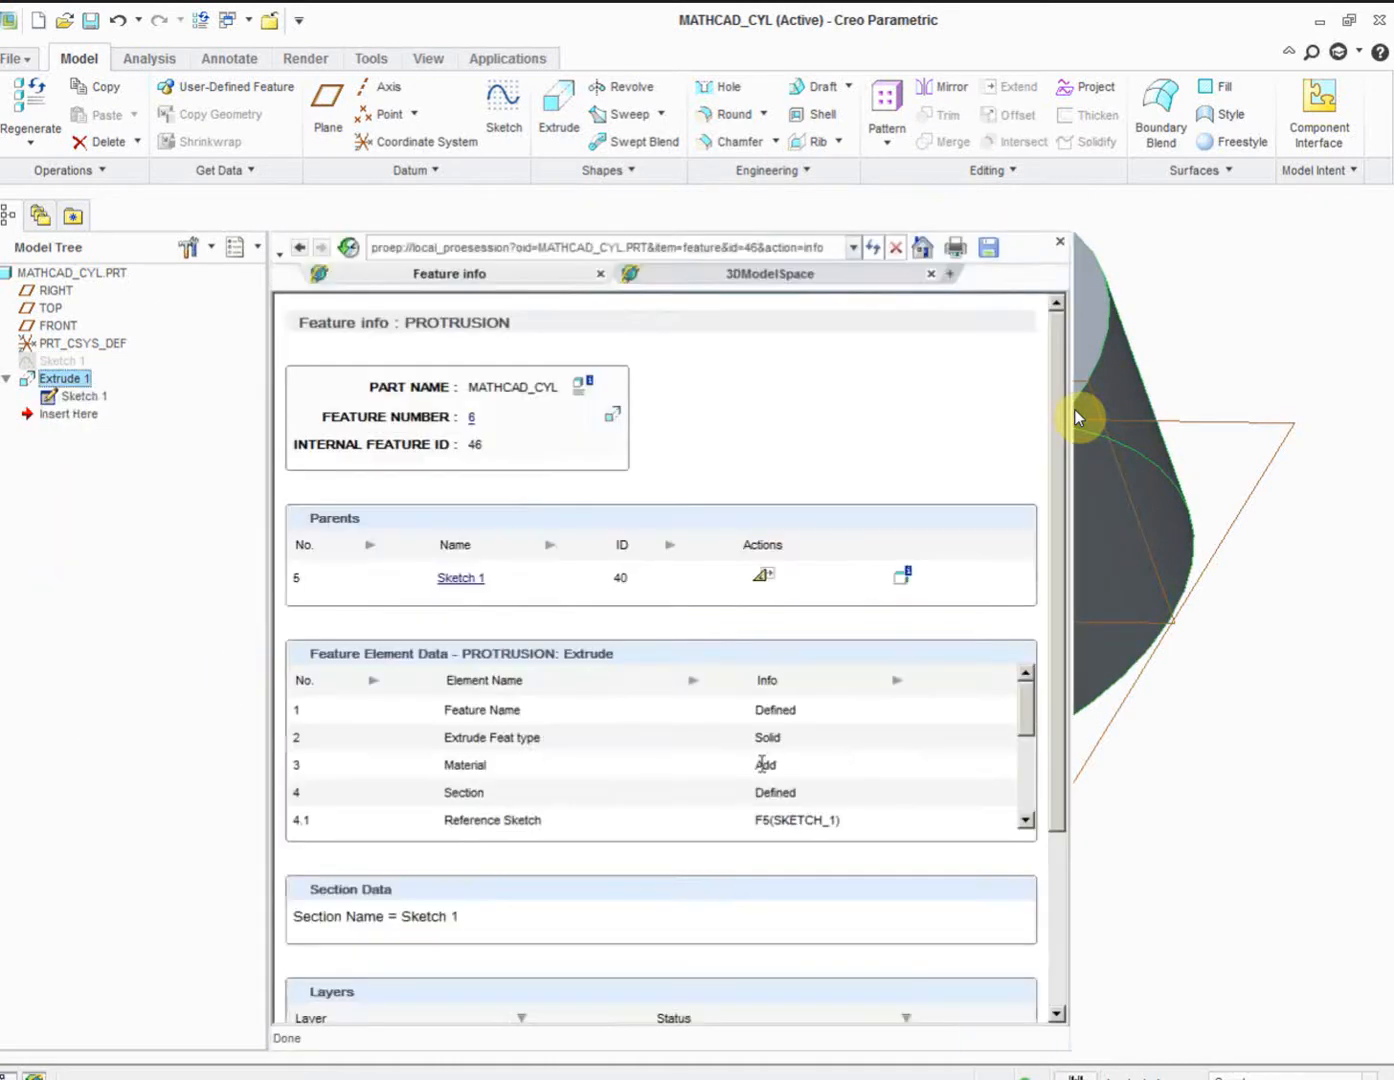
scroll(1050, 675, "down", 5)
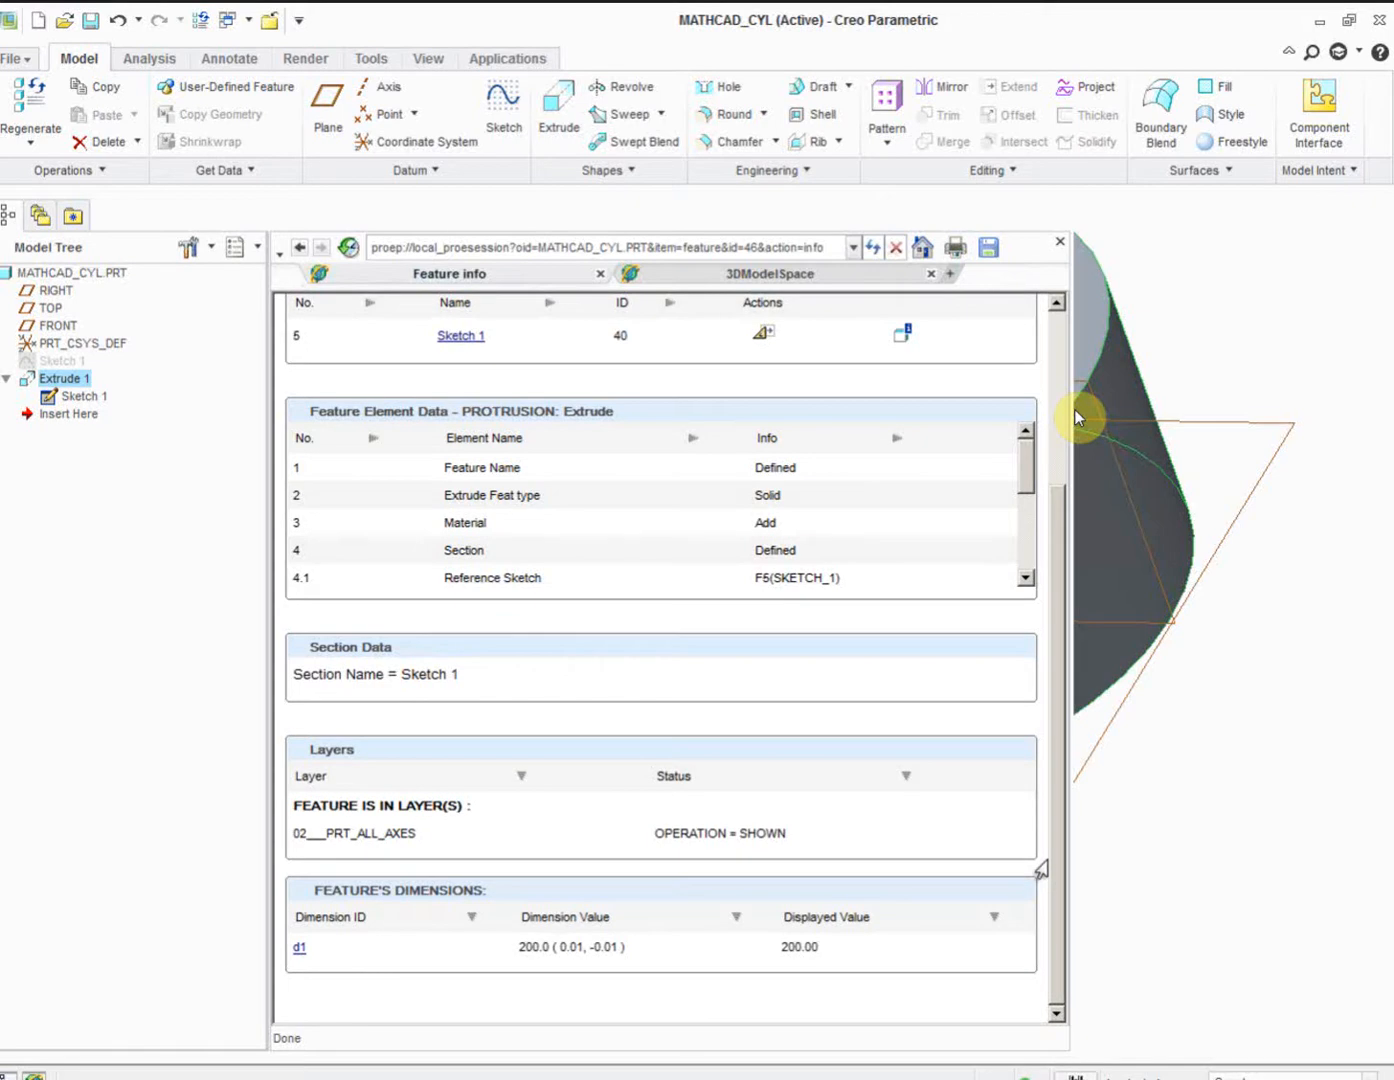
left_click(1057, 245)
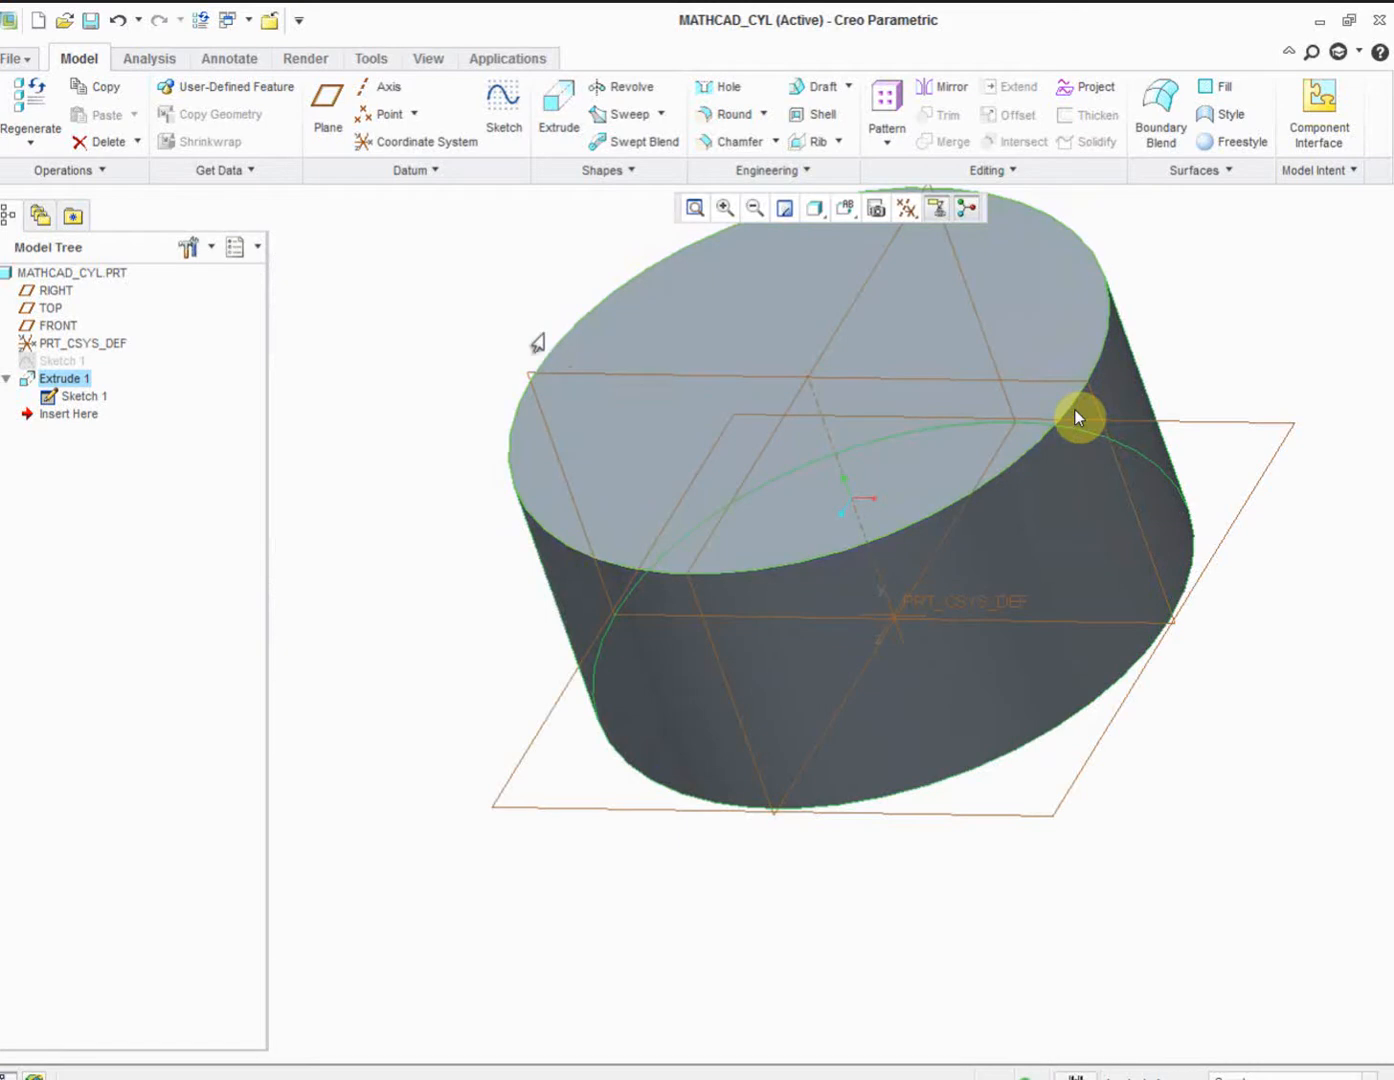
- Add a real number part parameter named SCALE with the value 2
middle_click_drag(523, 314, 487, 446, "shift")
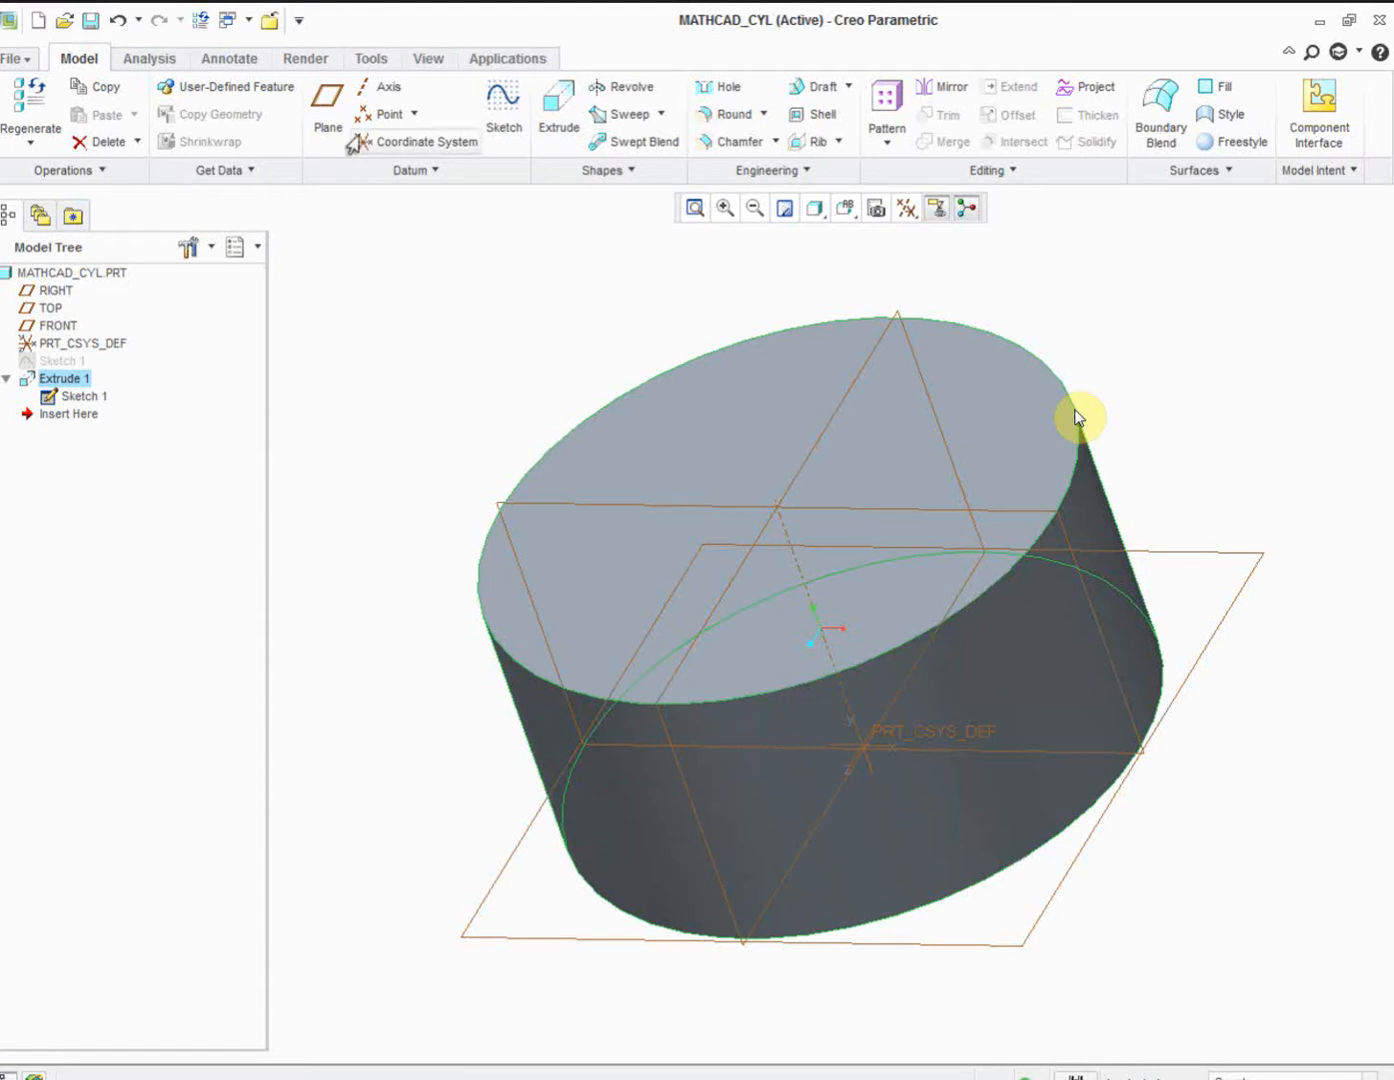
left_click(369, 60)
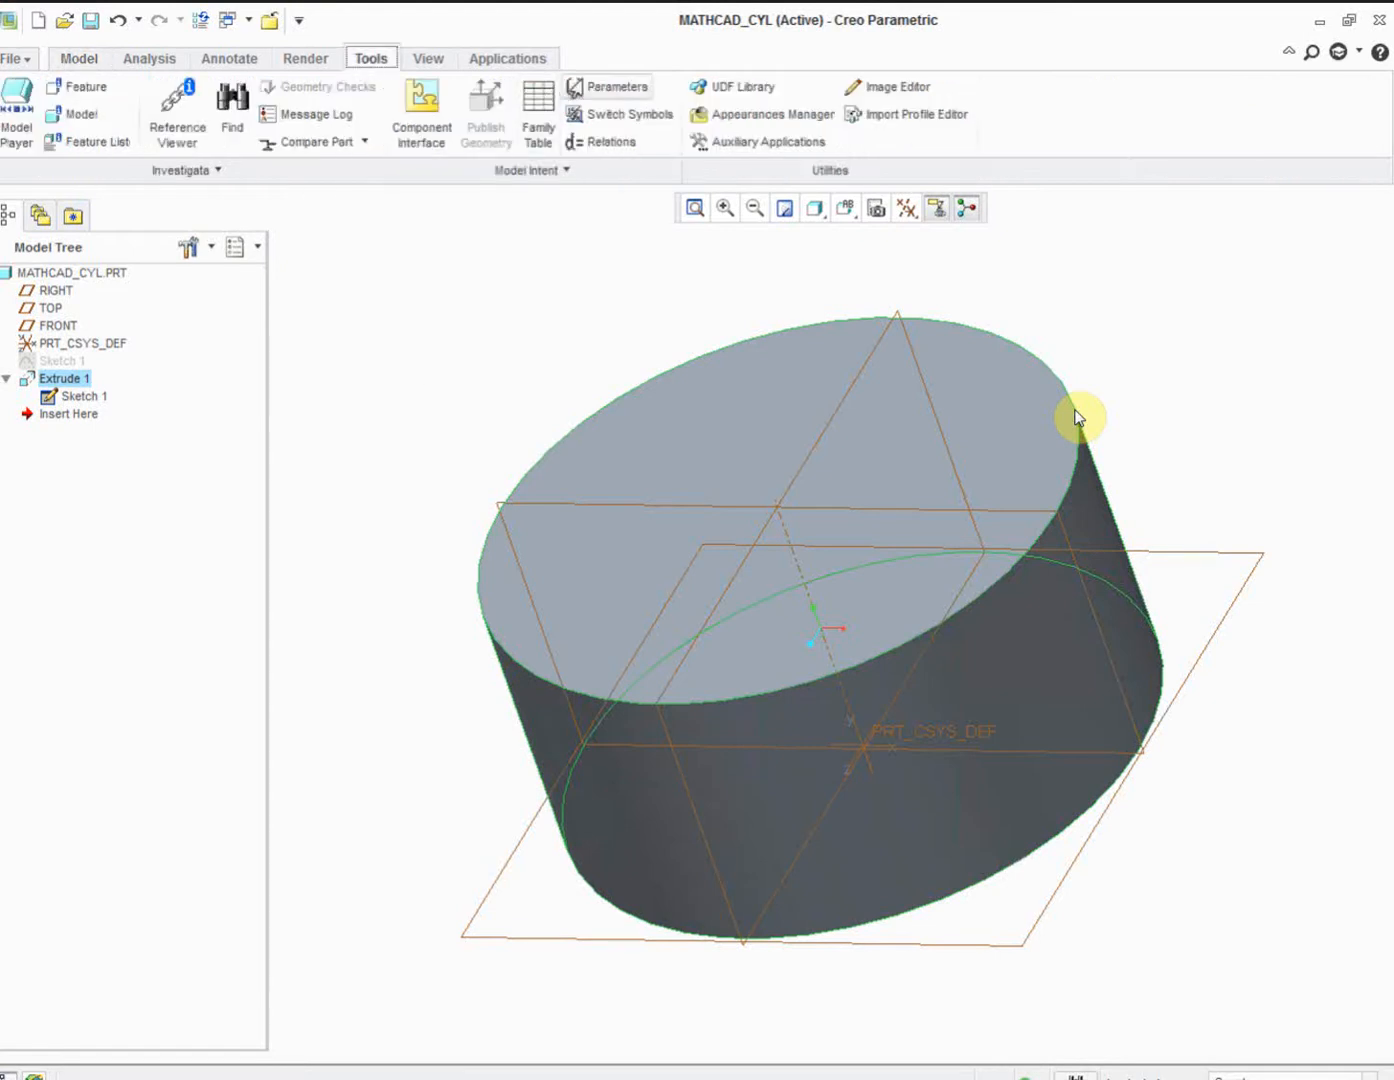
left_click(595, 86)
left_click(619, 787)
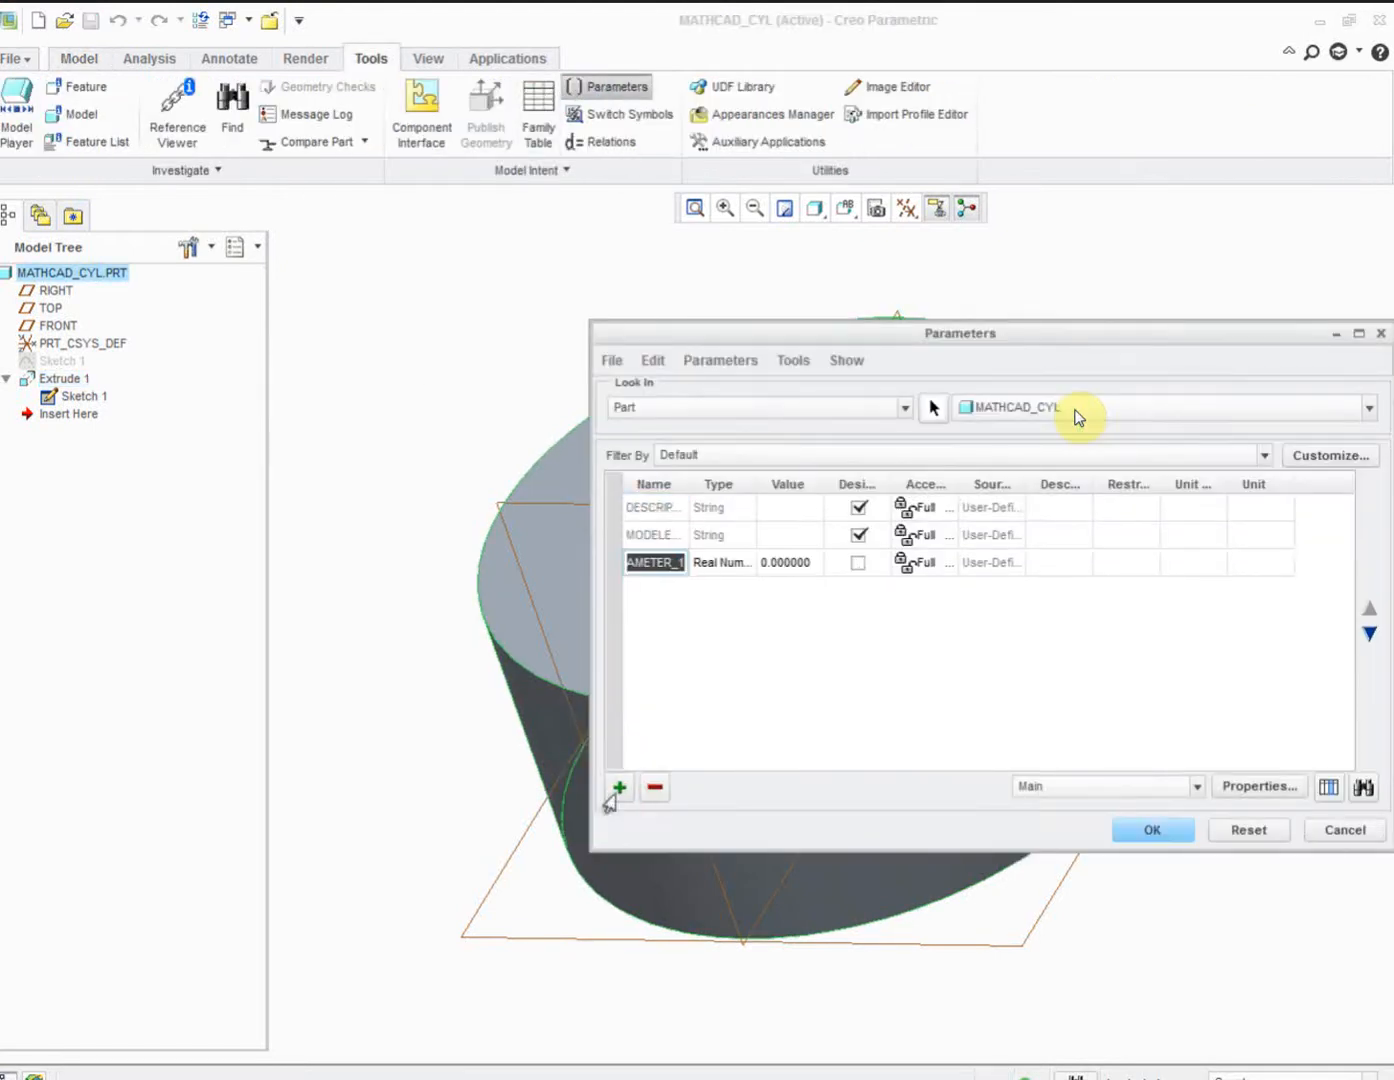
type("SCALE")
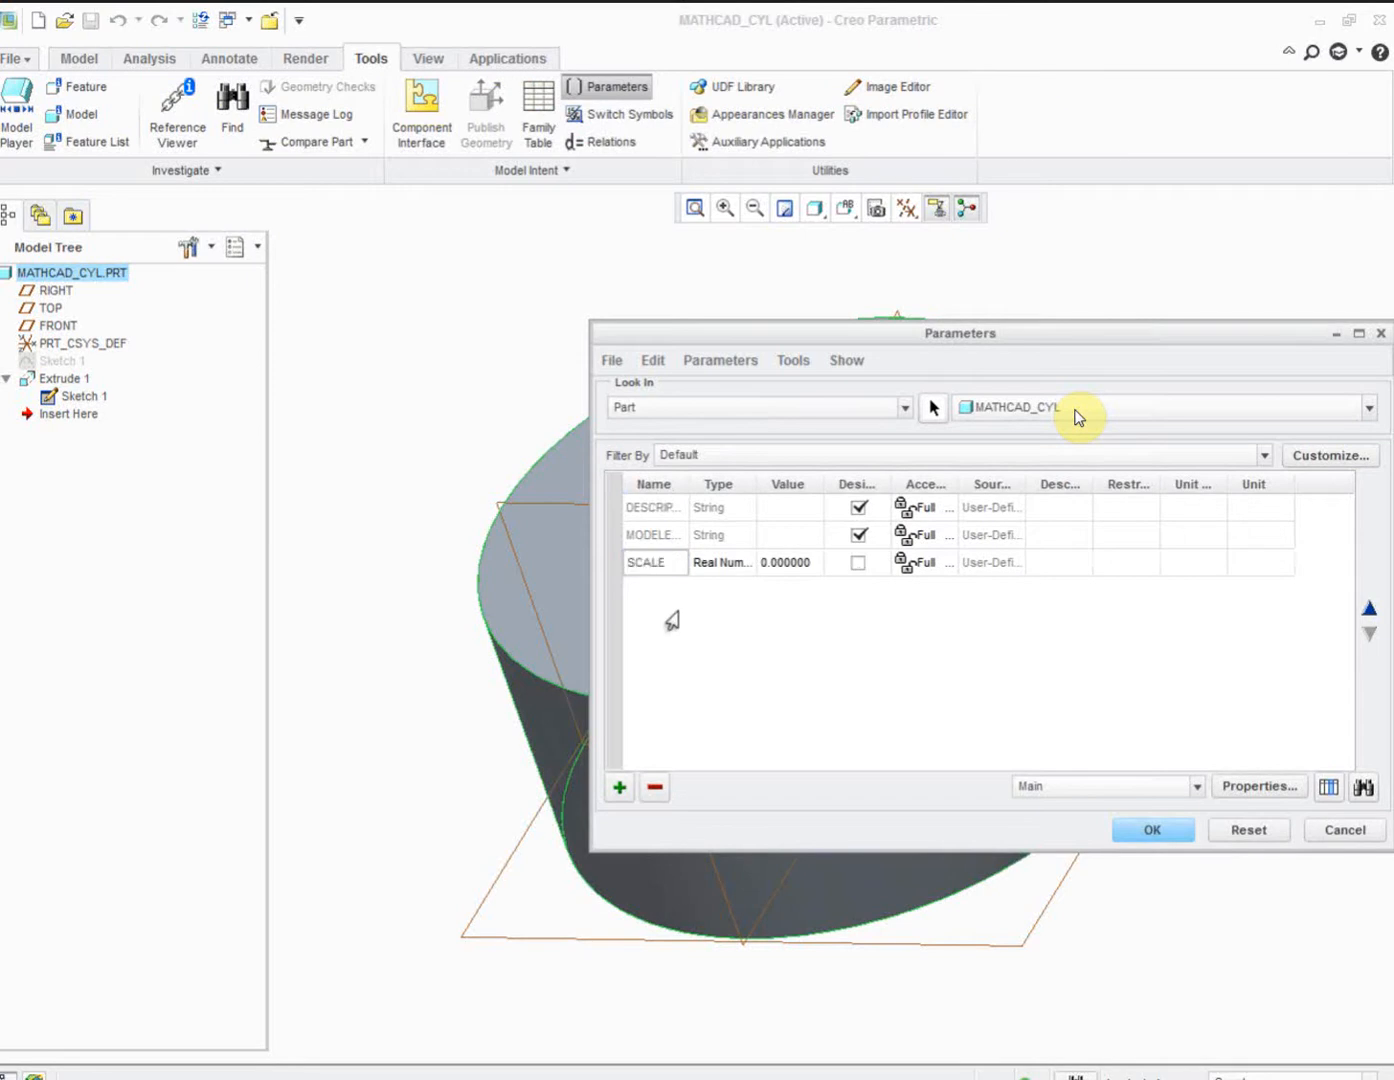
left_click(783, 564)
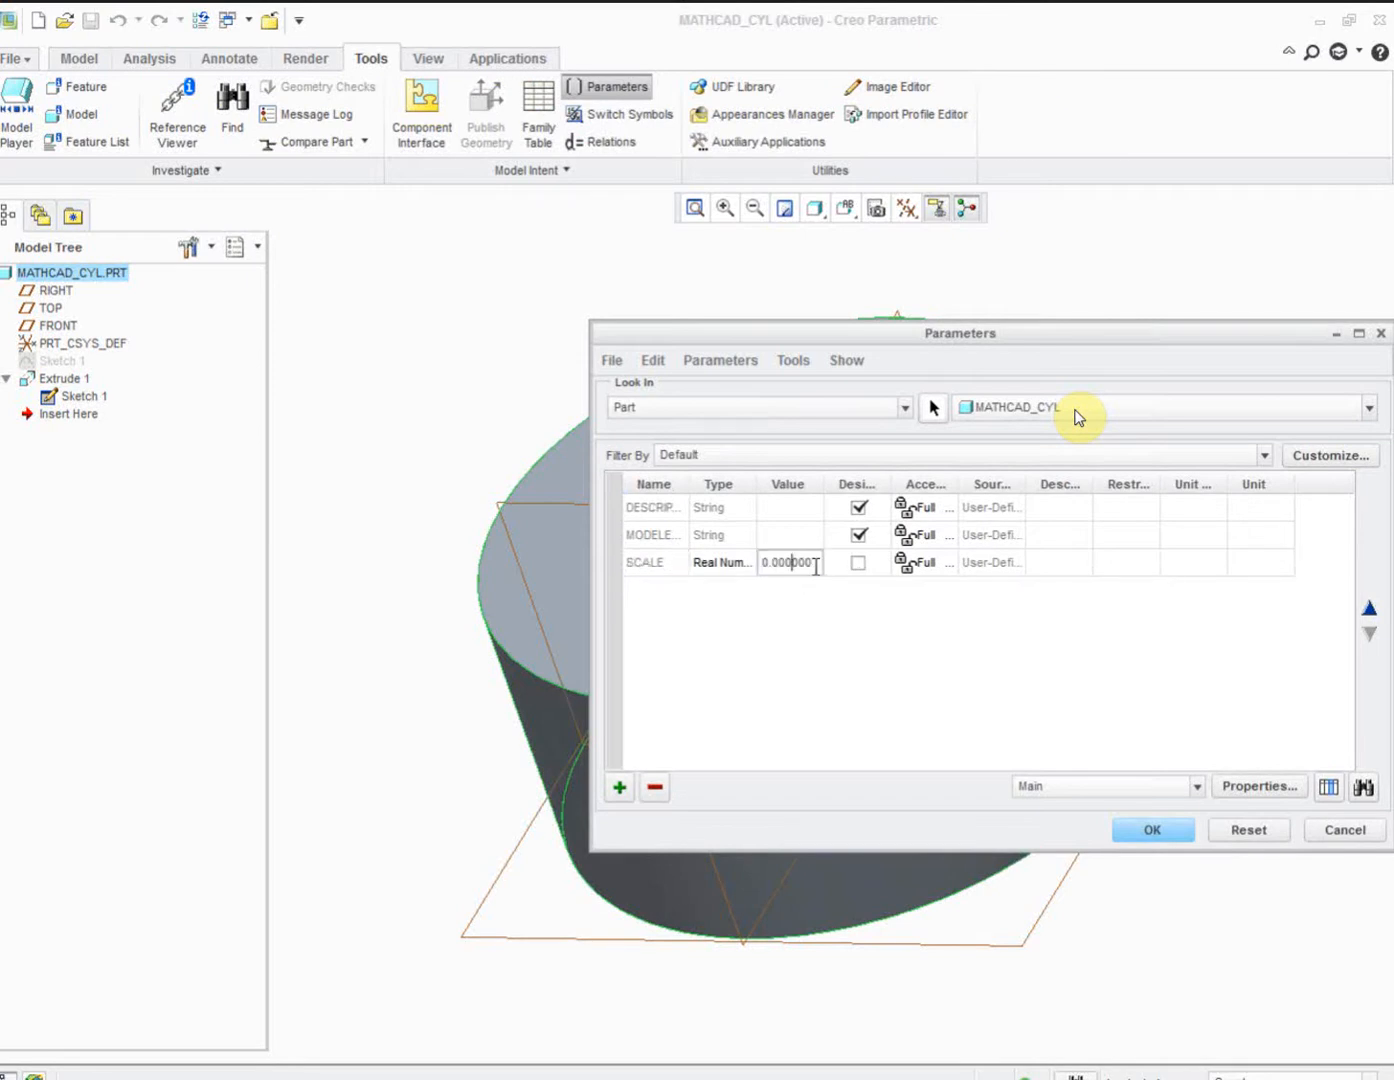
left_click_drag(815, 563, 731, 563)
type("2")
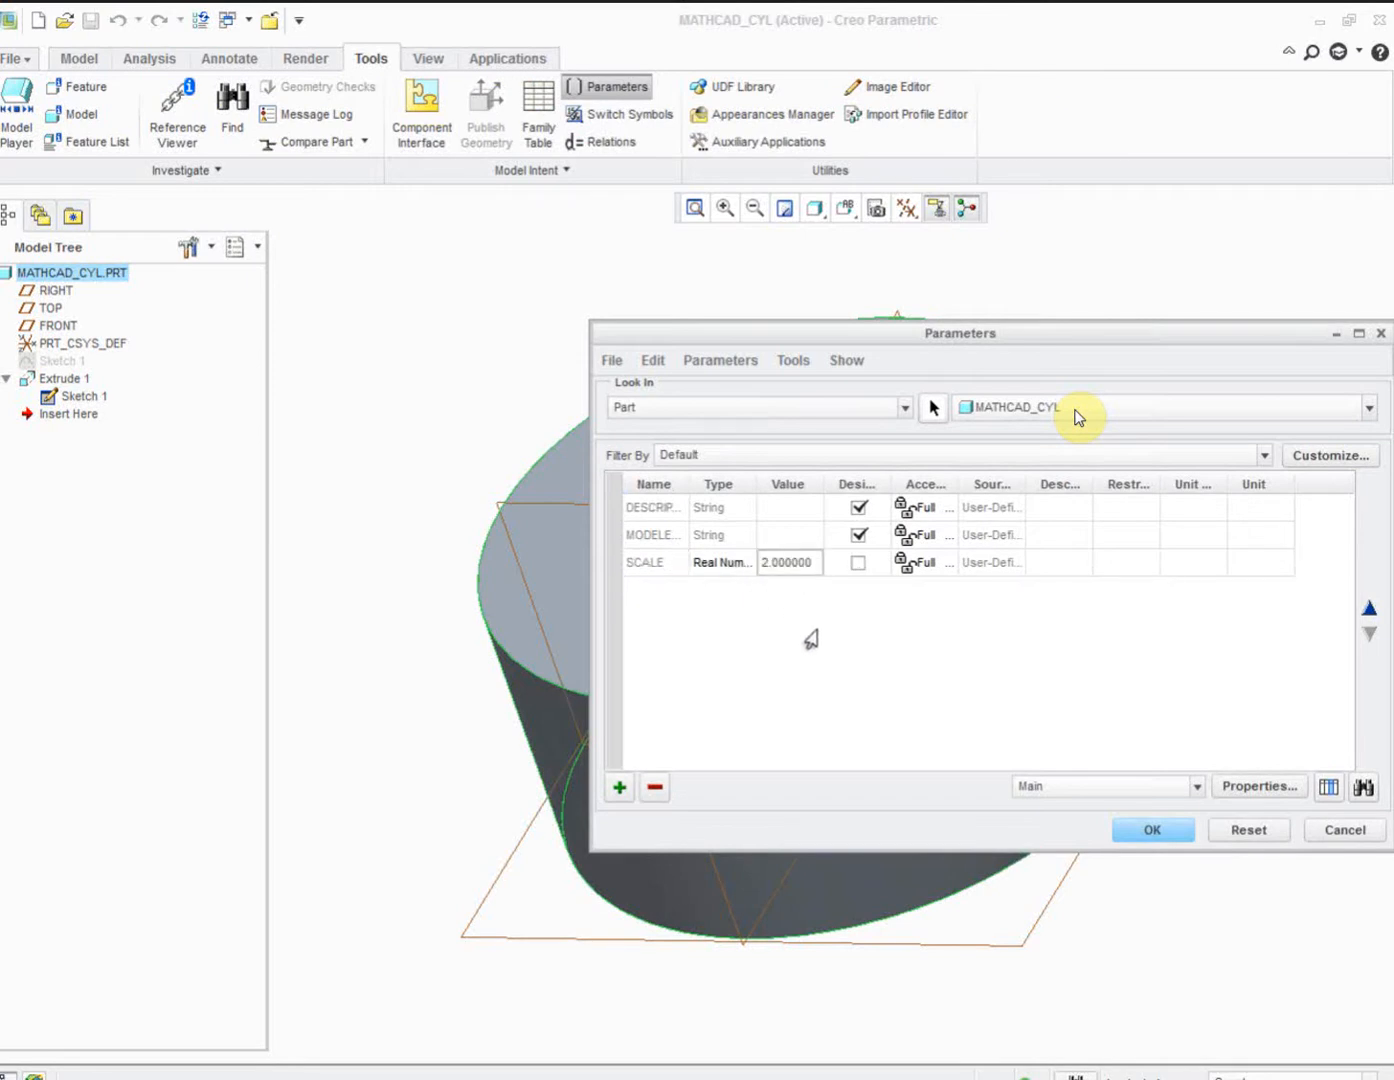
left_click(1148, 830)
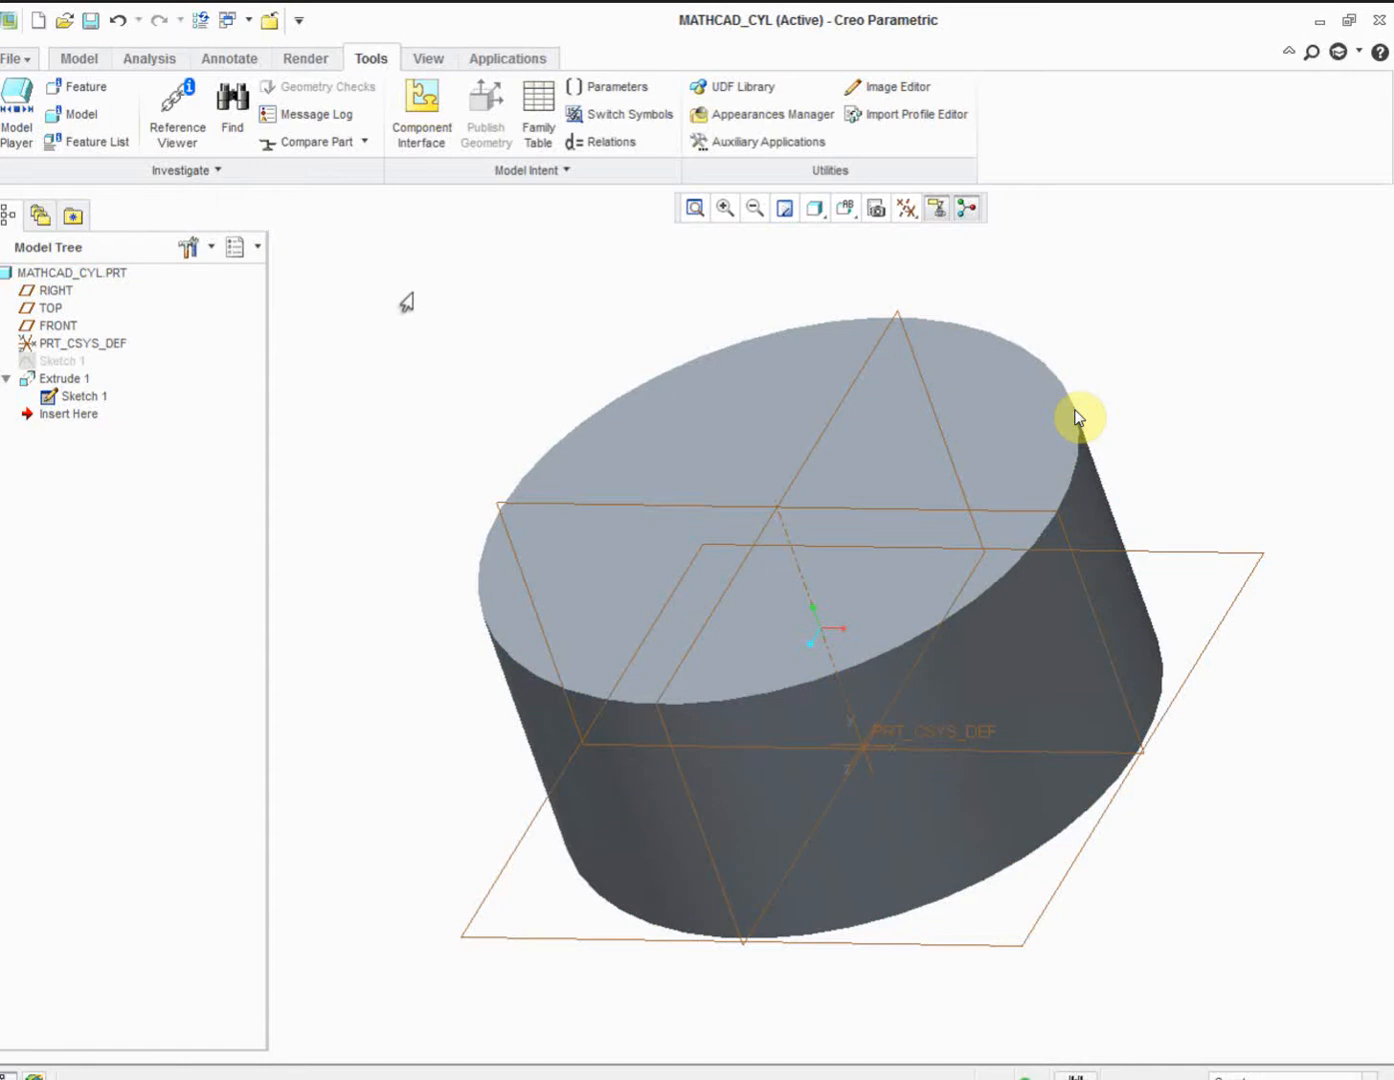
- Start a Prime Analysis for the part and create a new Mathcad Prime worksheet for it
left_click(131, 60)
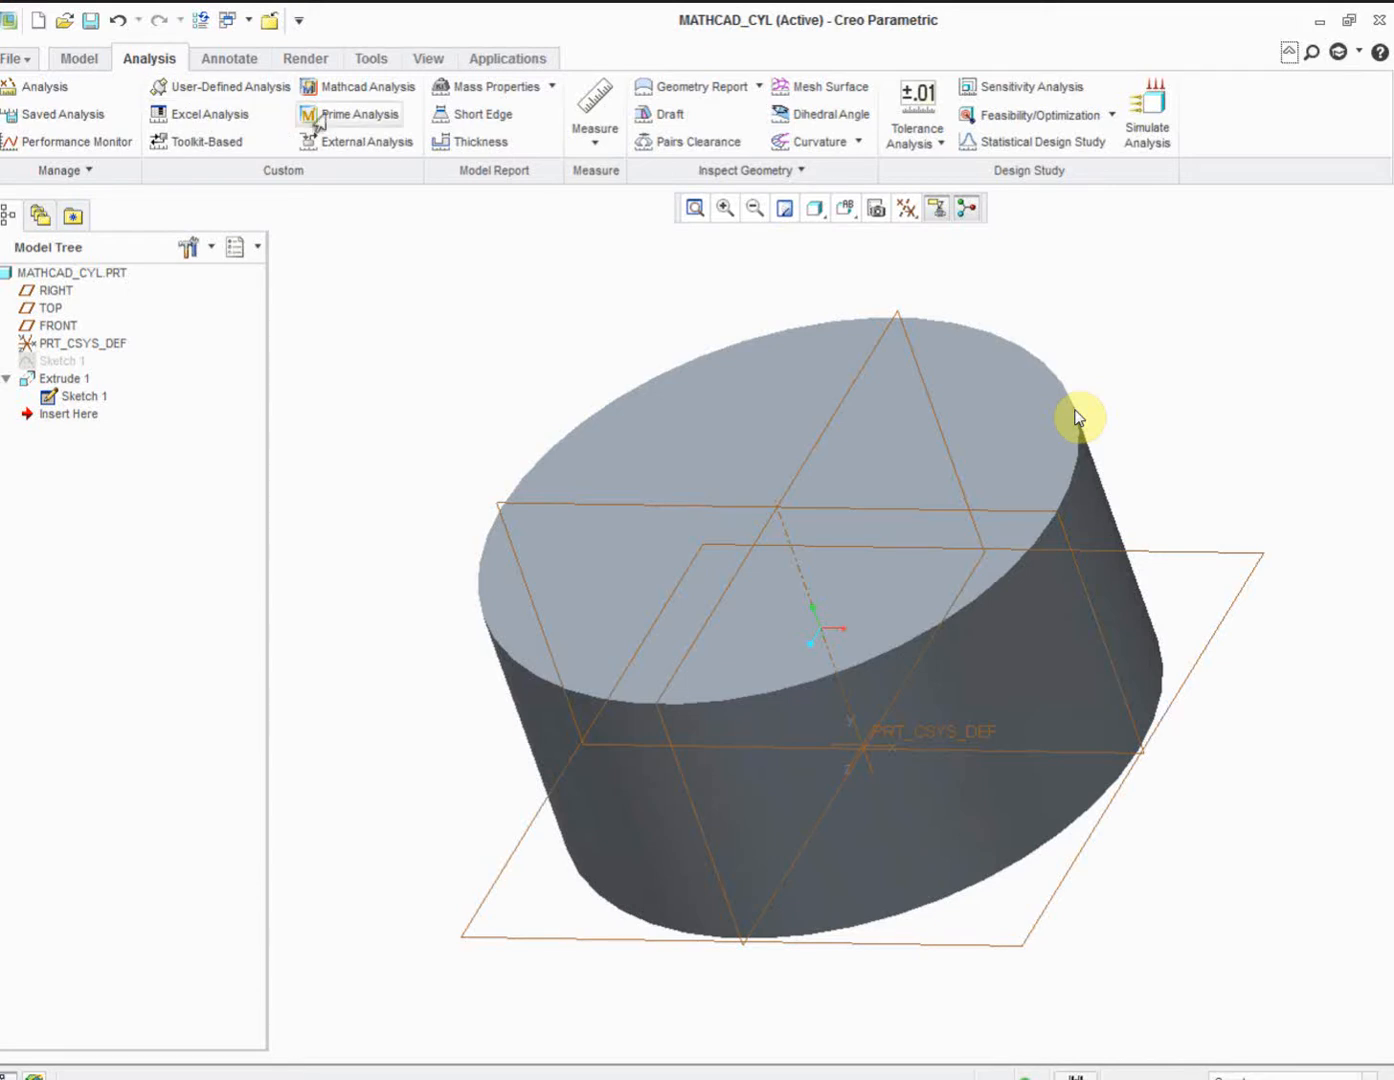
left_click(355, 114)
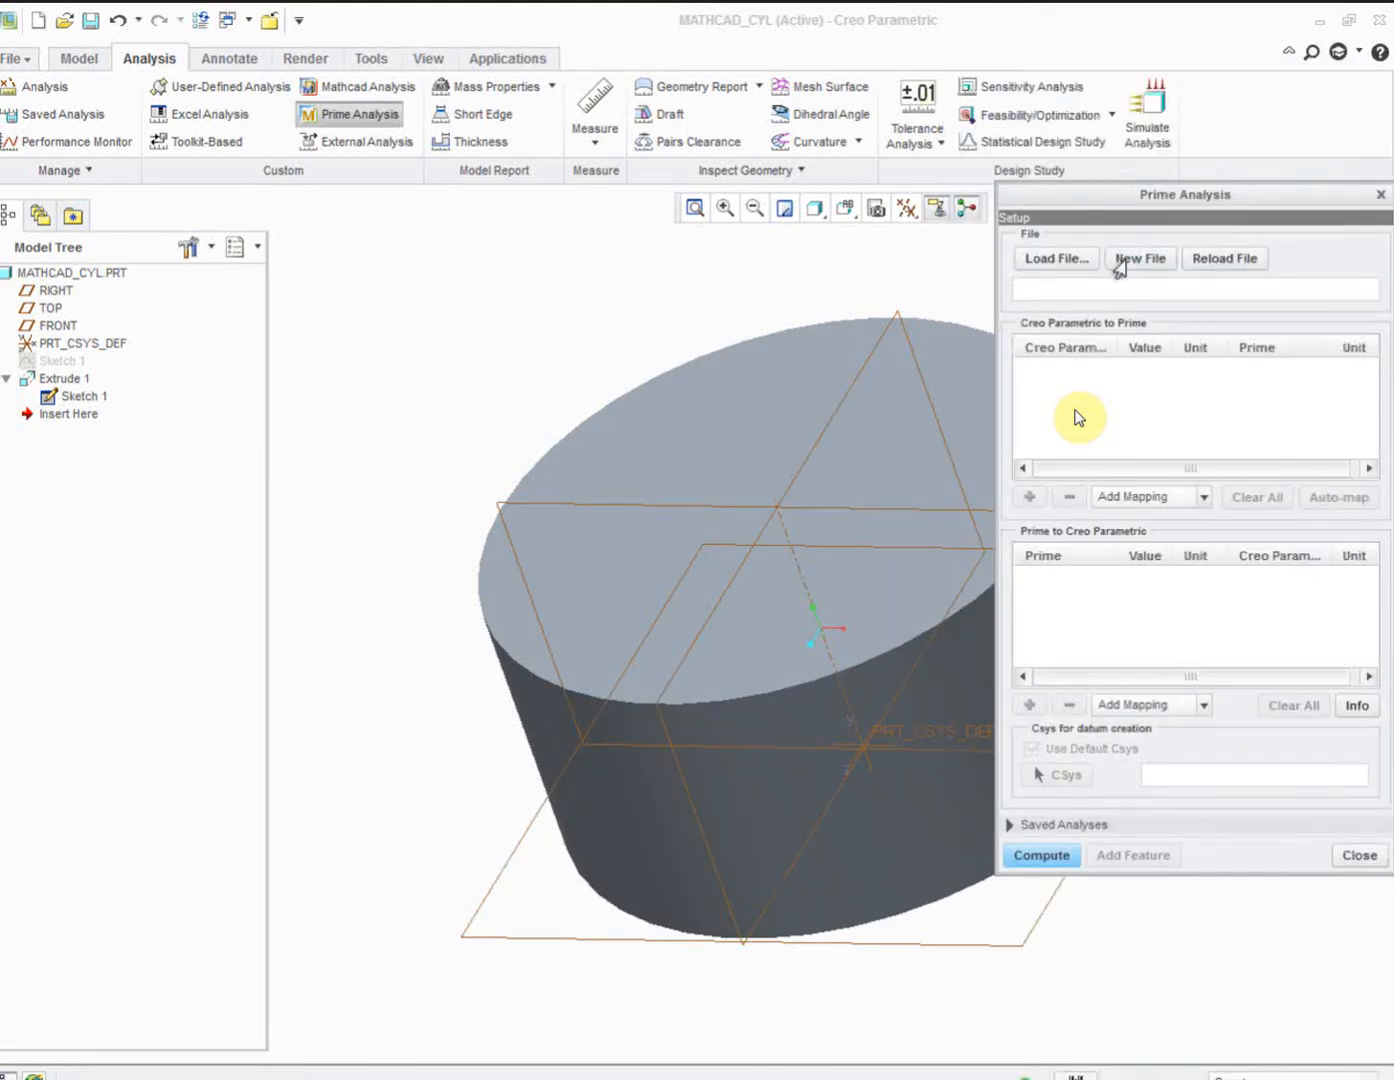
left_click(1119, 262)
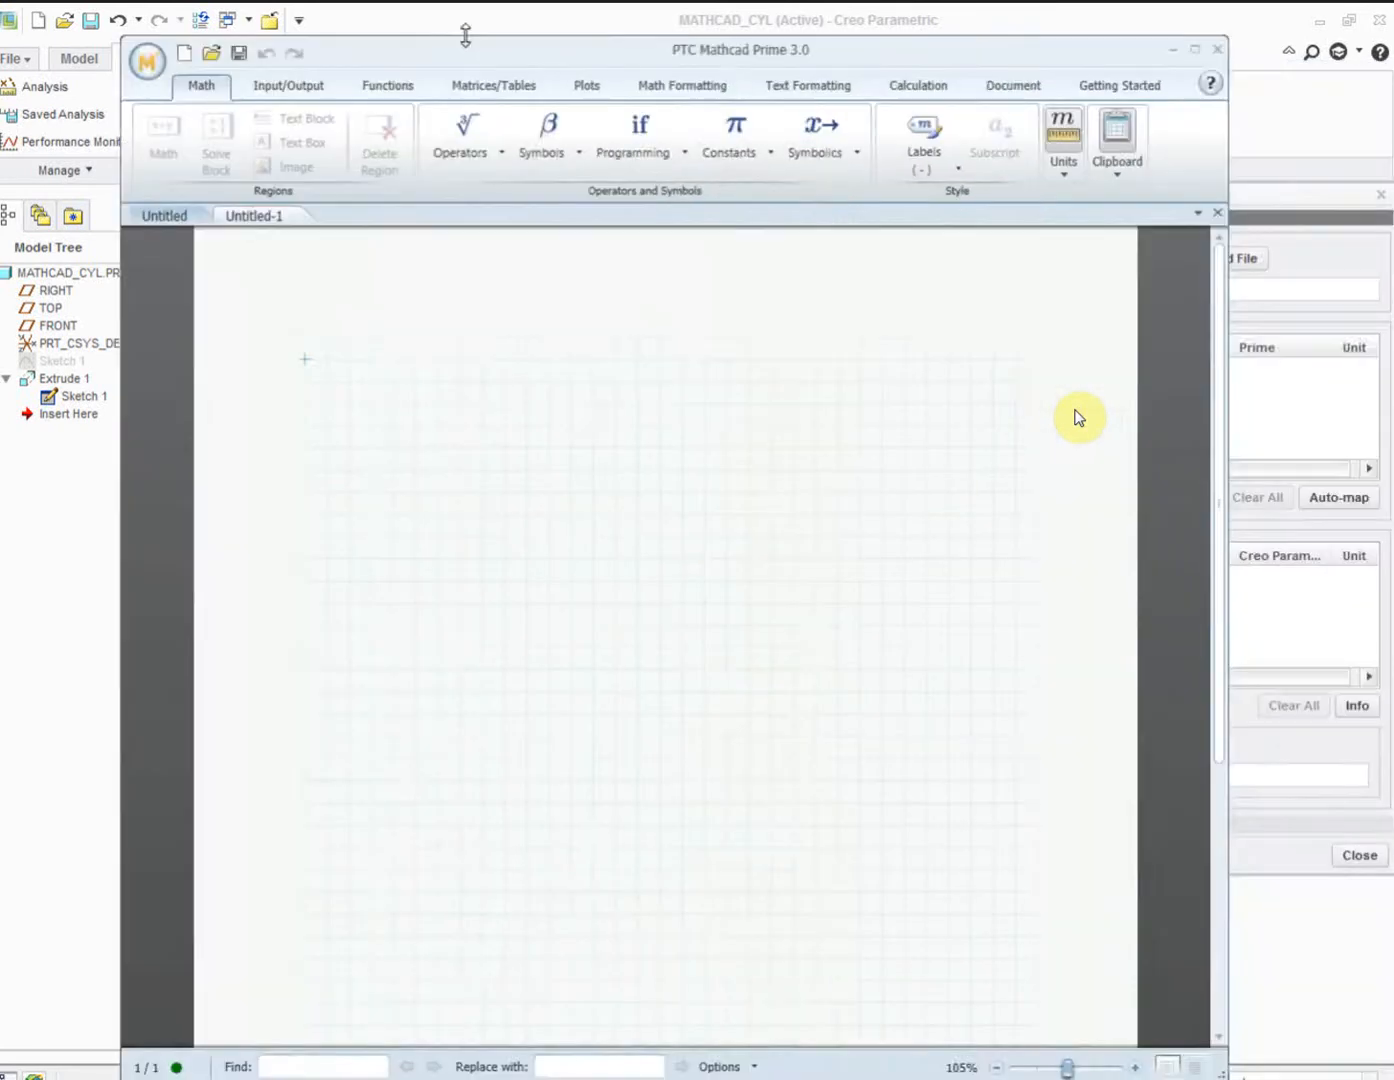
- Define Scale as 1 in the new worksheet and add an evaluation of Scale beside the definition
left_click_drag(465, 40, 432, 85)
left_click(340, 519)
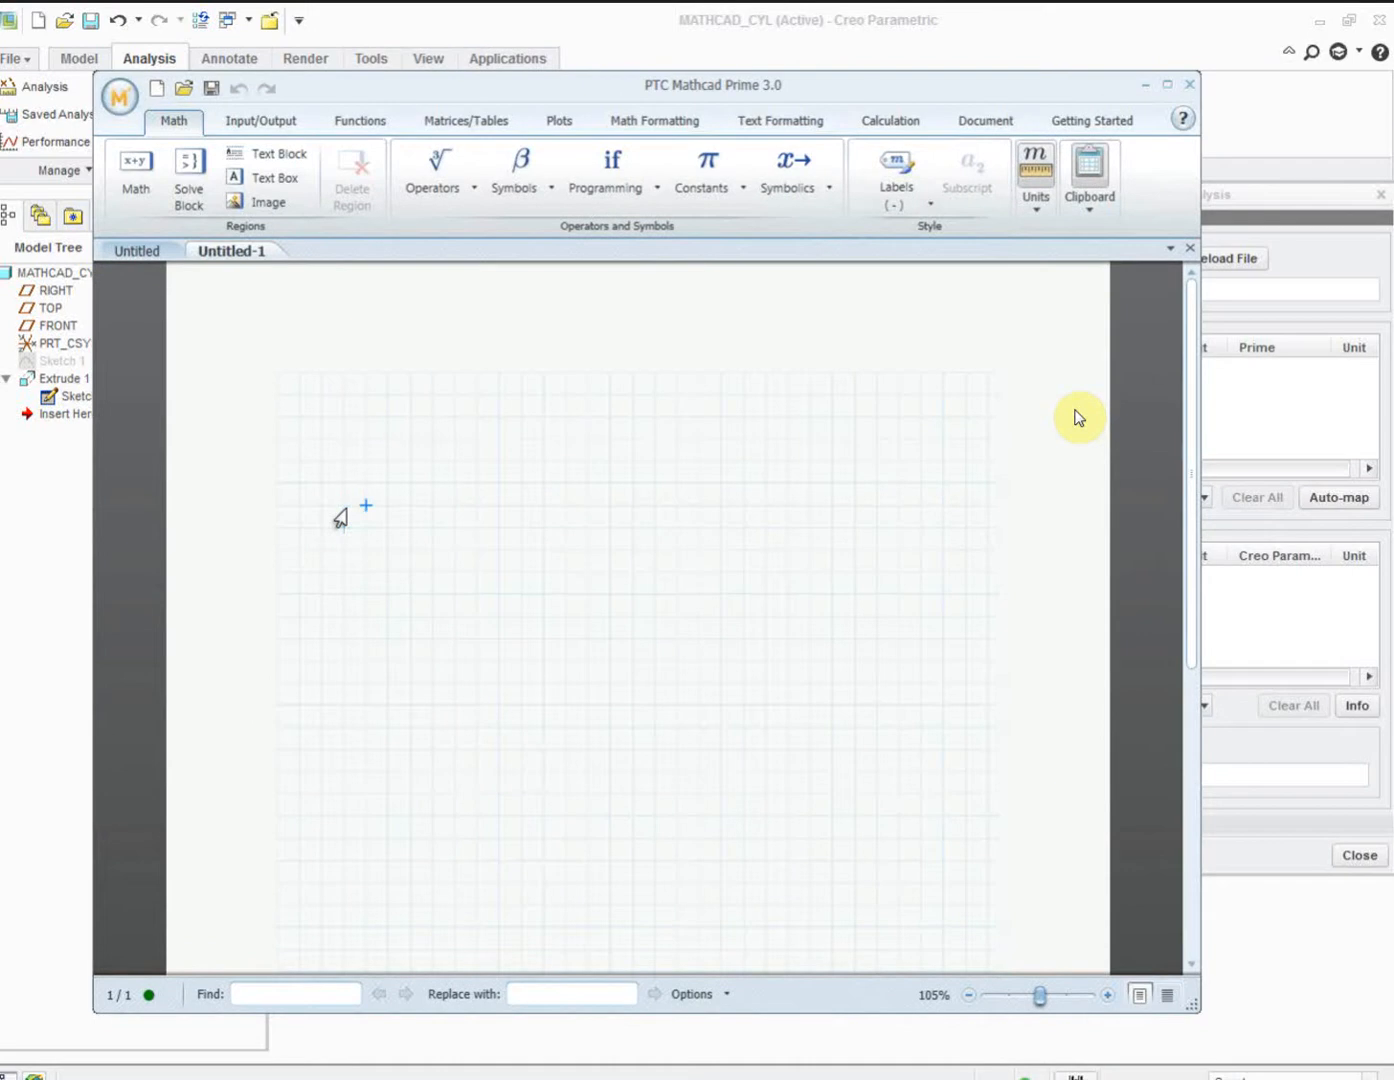
type("Scale:1")
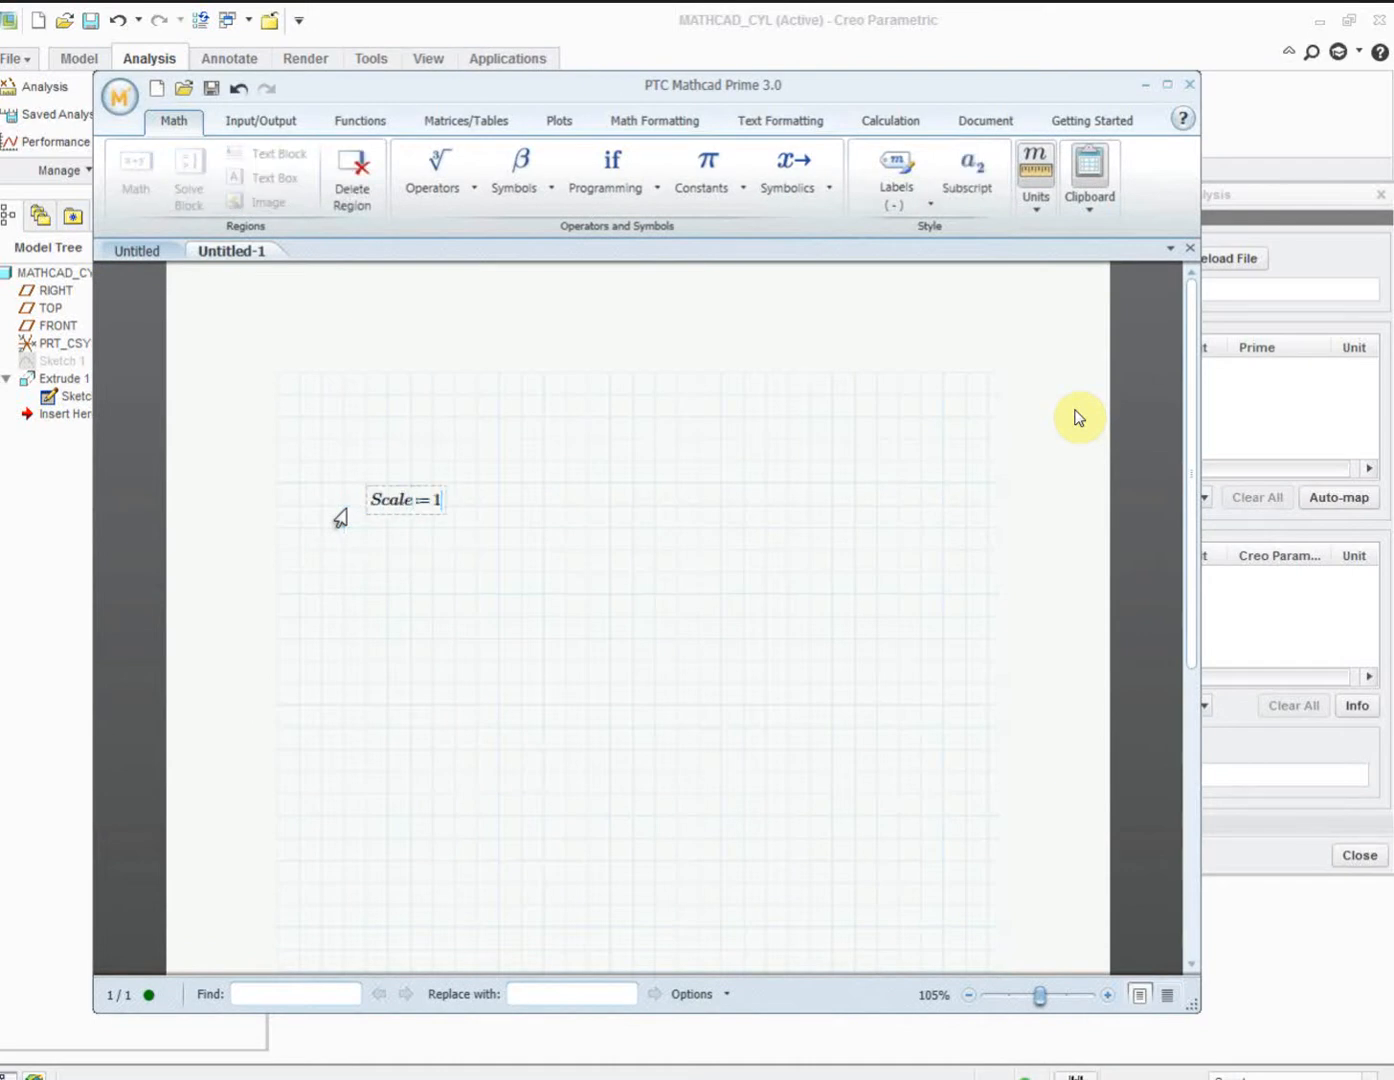
key("Return")
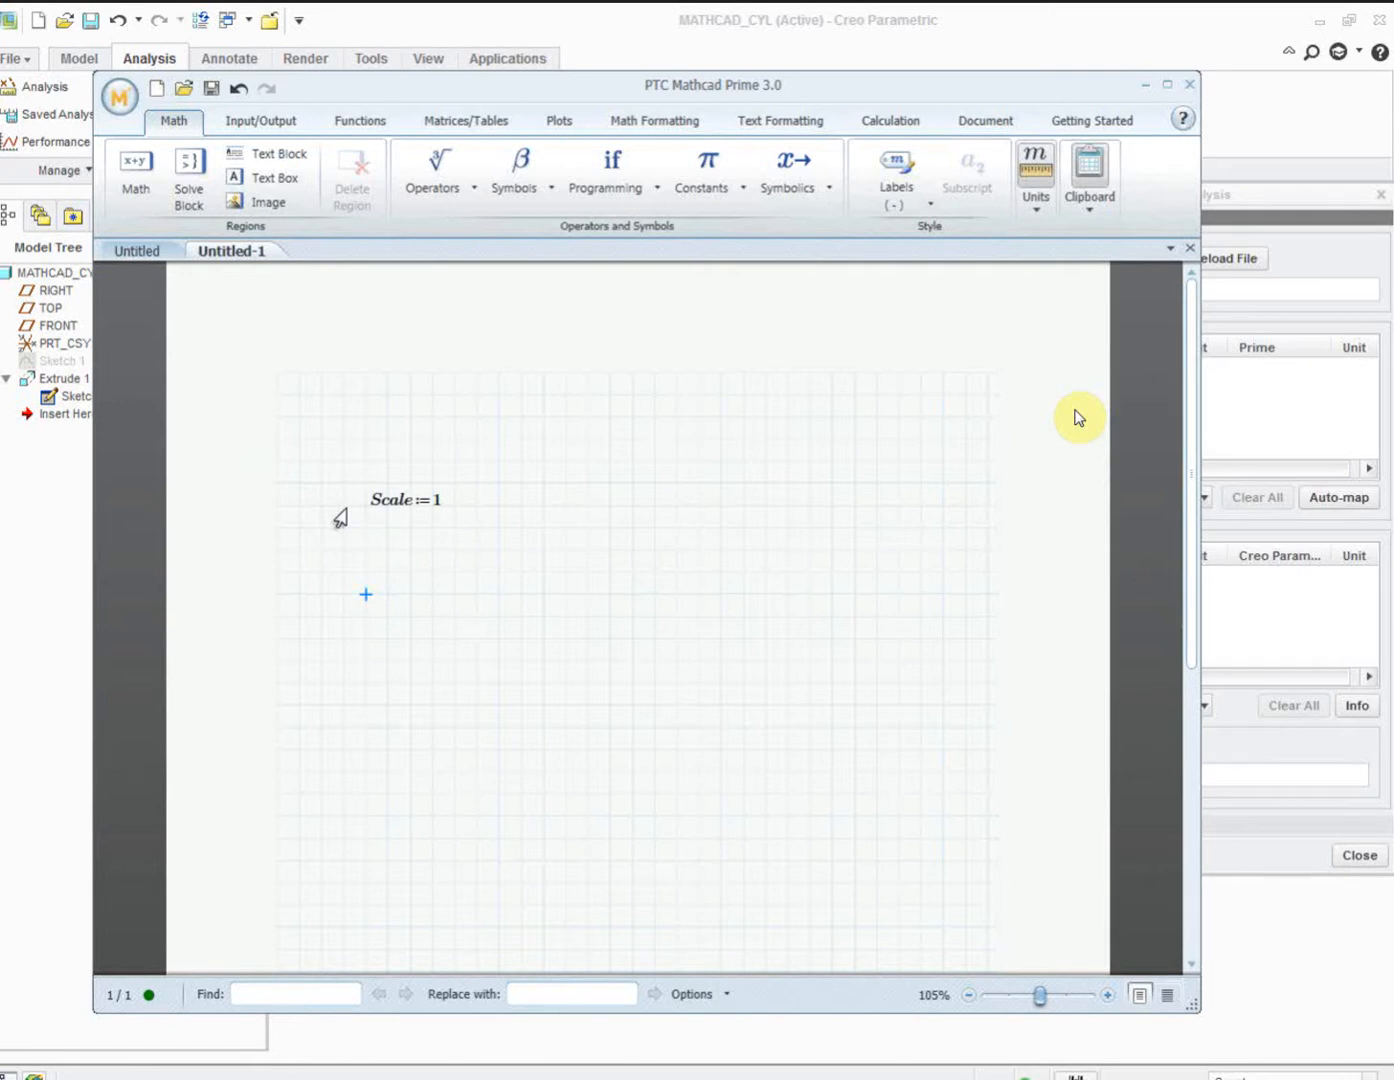
left_click(580, 512)
type("Scale=1")
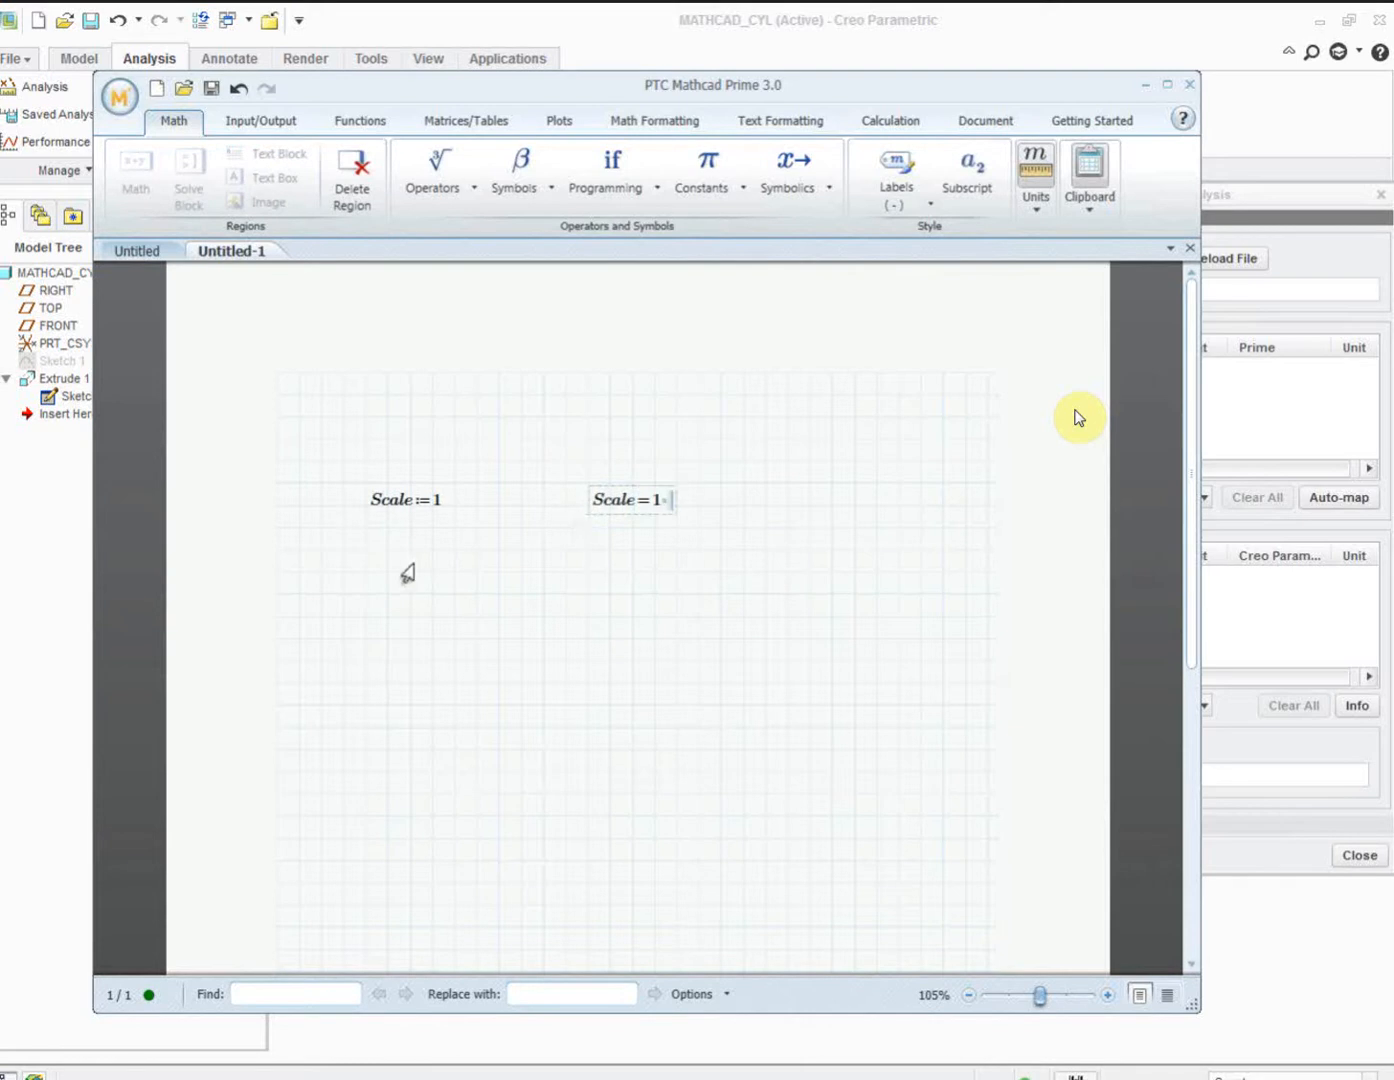
- Below the Scale definition, define D as 200 in and H as 100 in
left_click(350, 603)
type("D")
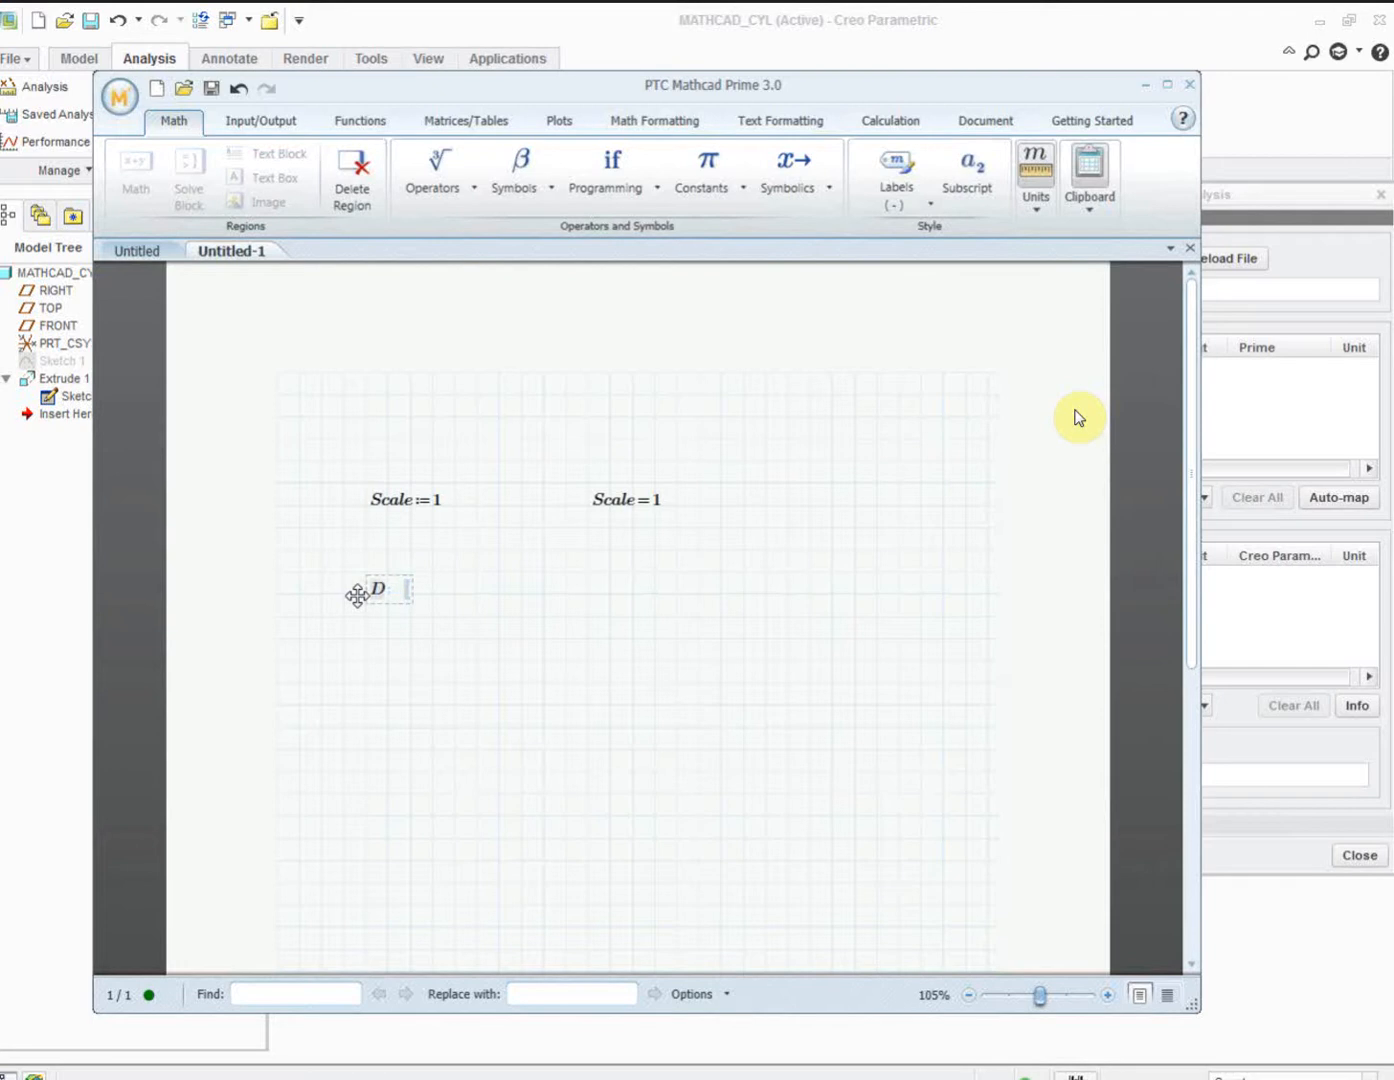
type(":=200 ")
type("in")
key("Return")
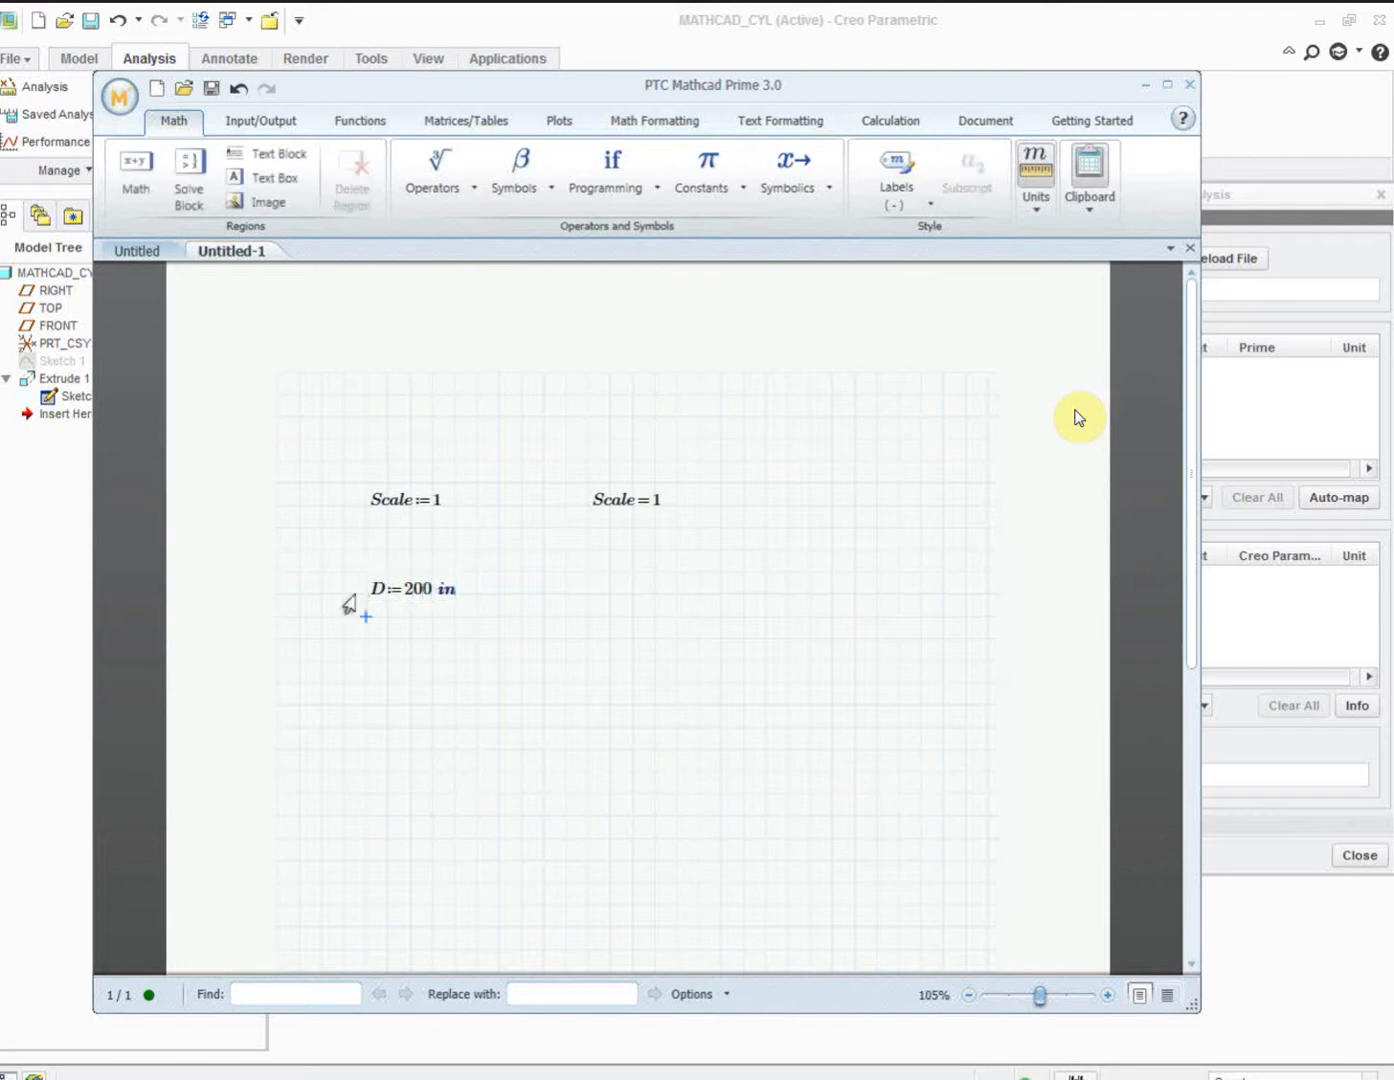
key("Return")
key("Return")
type("H:=100 in")
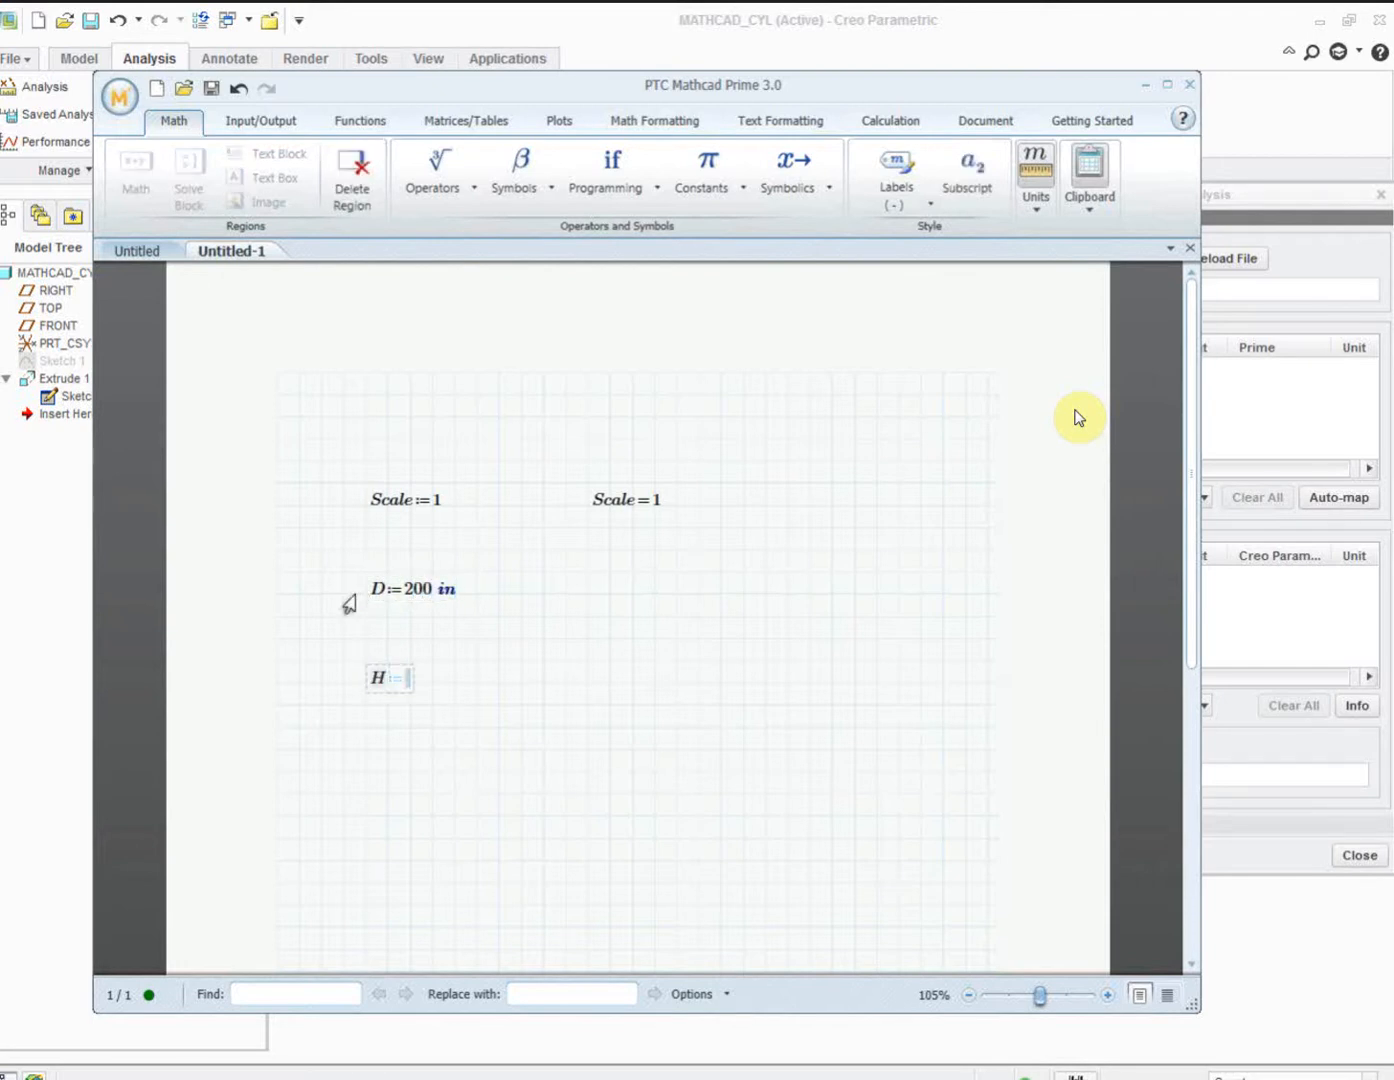
- Add an evaluation of D in inches beside its definition, under the Scale evaluation
key("Right")
key("Right")
key("Right")
key("Right")
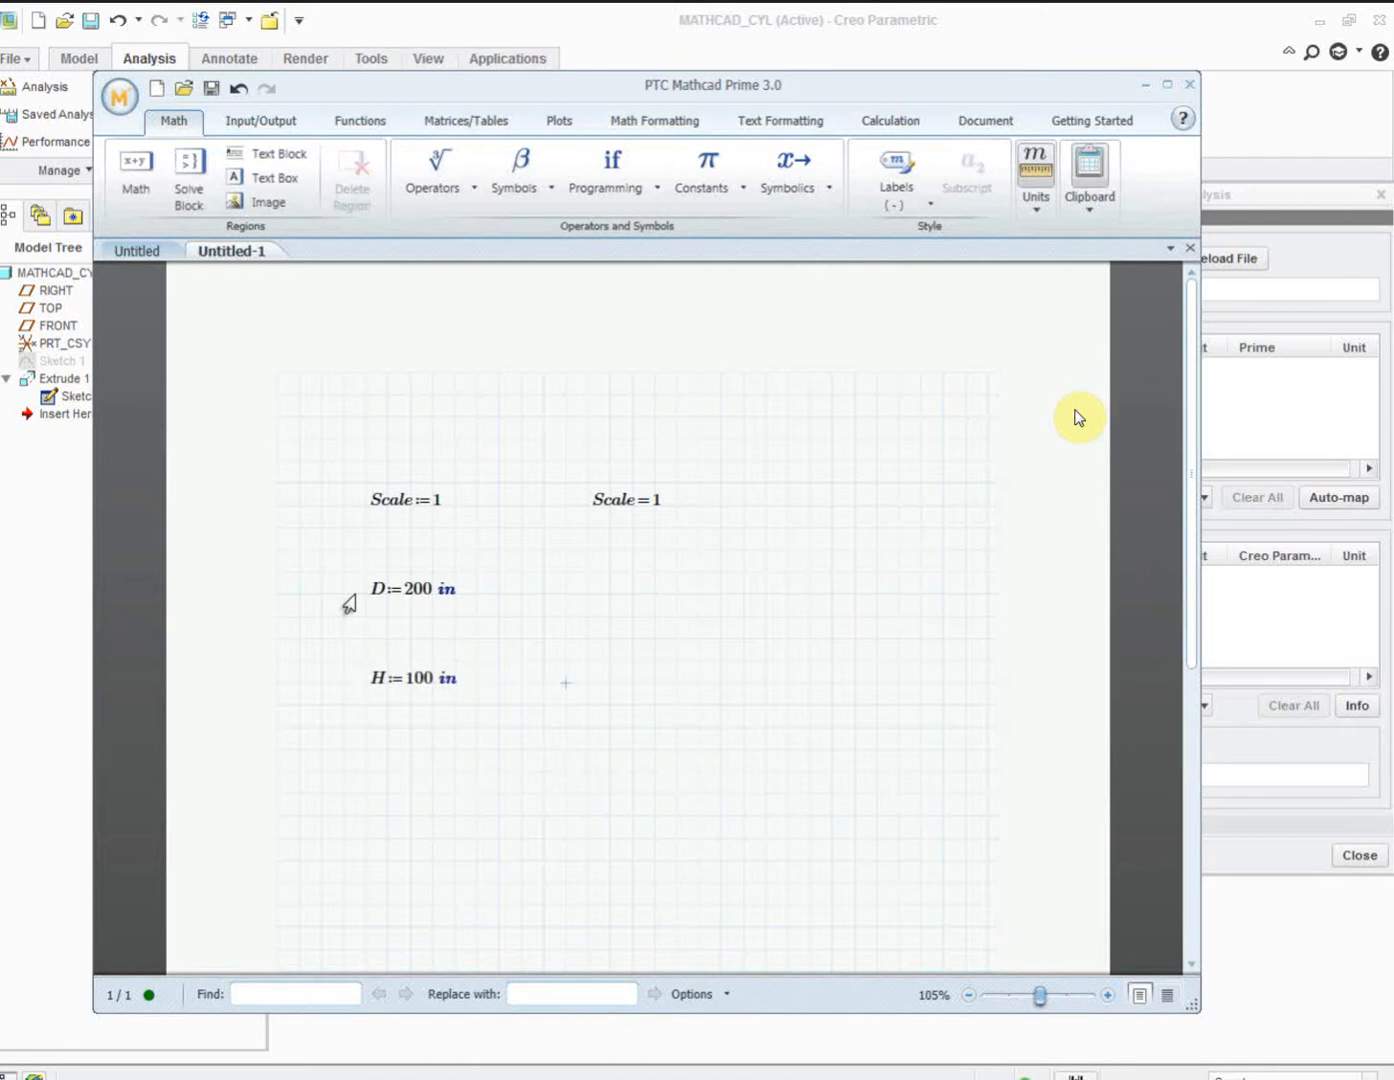
key("Up")
key("Up")
key("Up")
key("Right")
key("Up")
type("D=")
key("BackSpace")
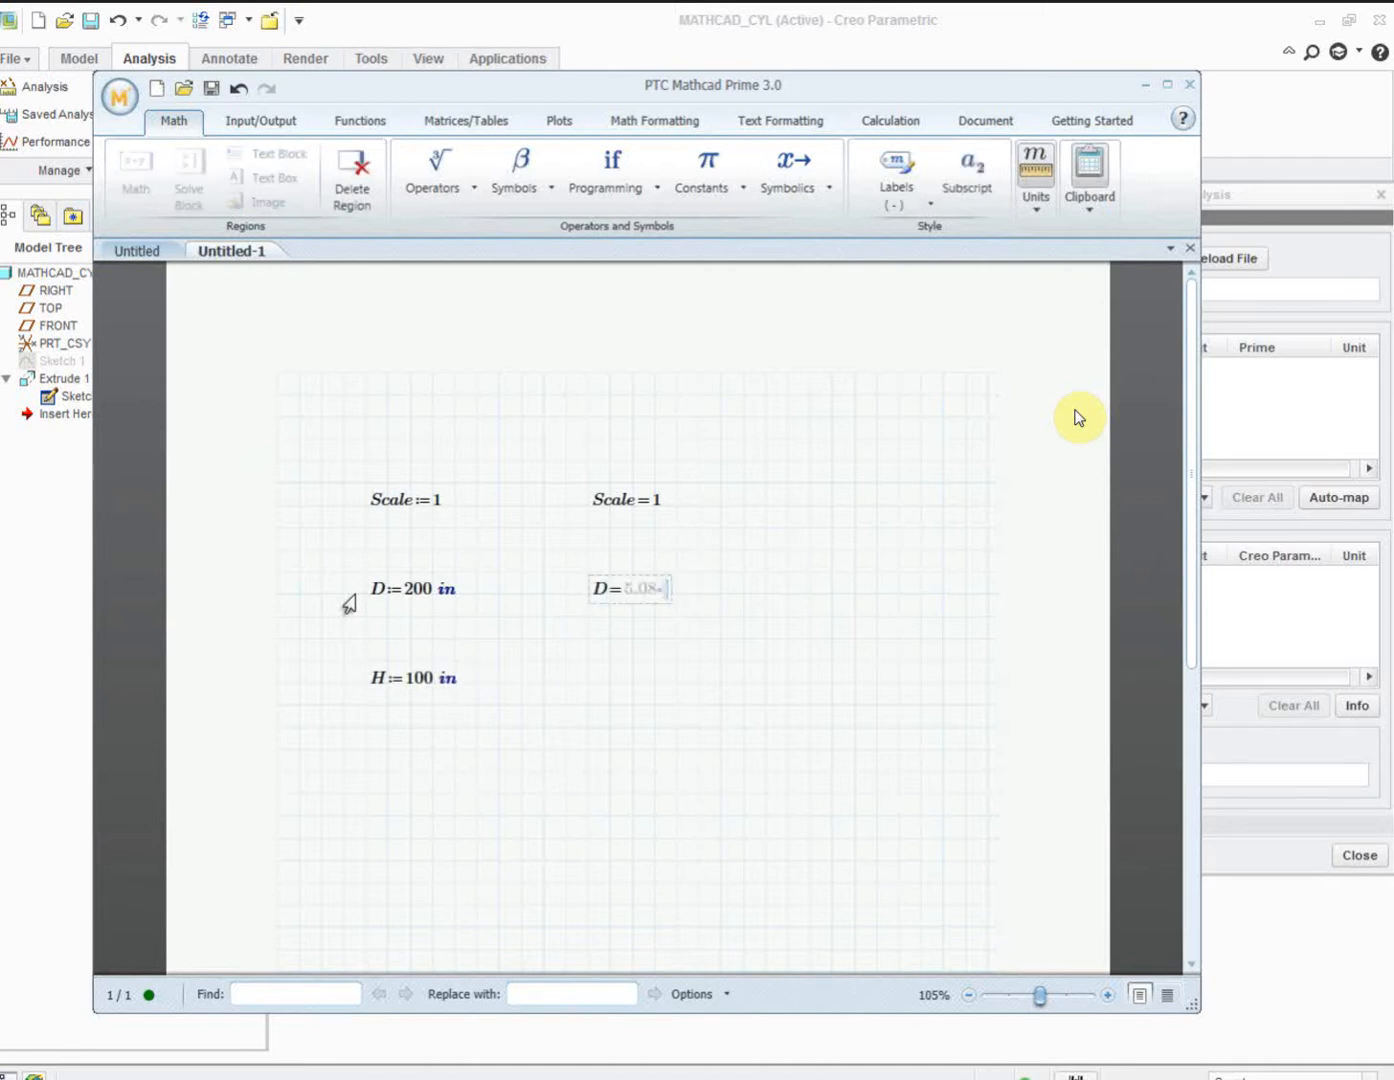
type("in")
key("Return")
- Add an evaluation of H in inches below the D evaluation and align it with the H definition
key("Down")
key("Down")
key("Down")
key("Down")
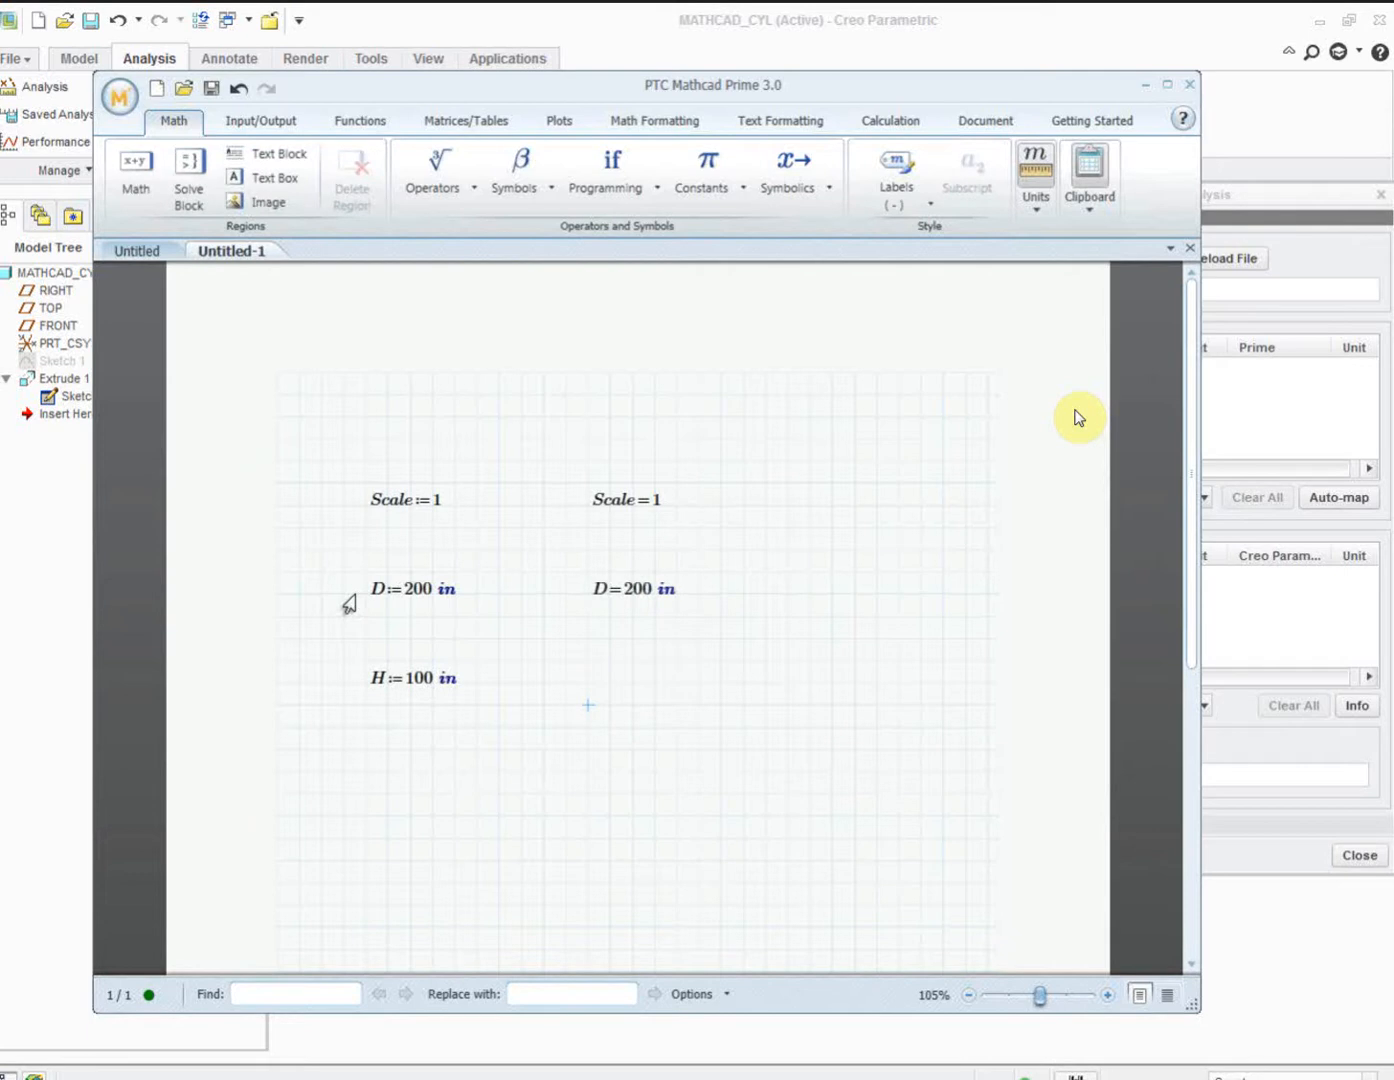
type("H=")
key("BackSpace")
type("in")
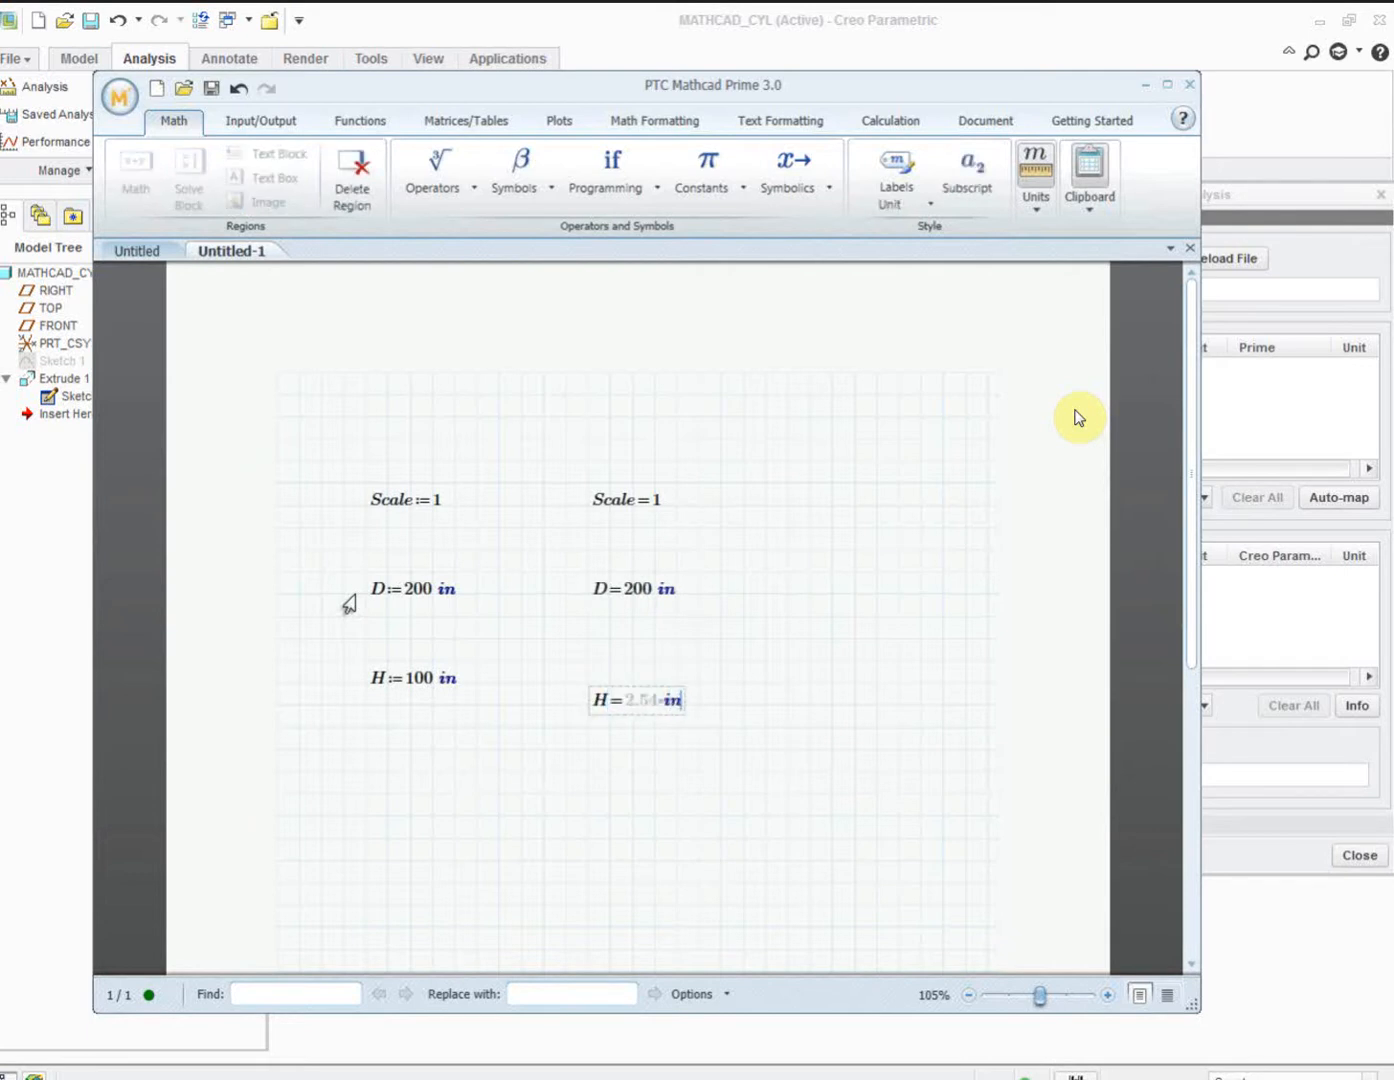
key("Return")
left_click_drag(700, 790, 618, 648)
left_click_drag(635, 686, 635, 655)
left_click(580, 632)
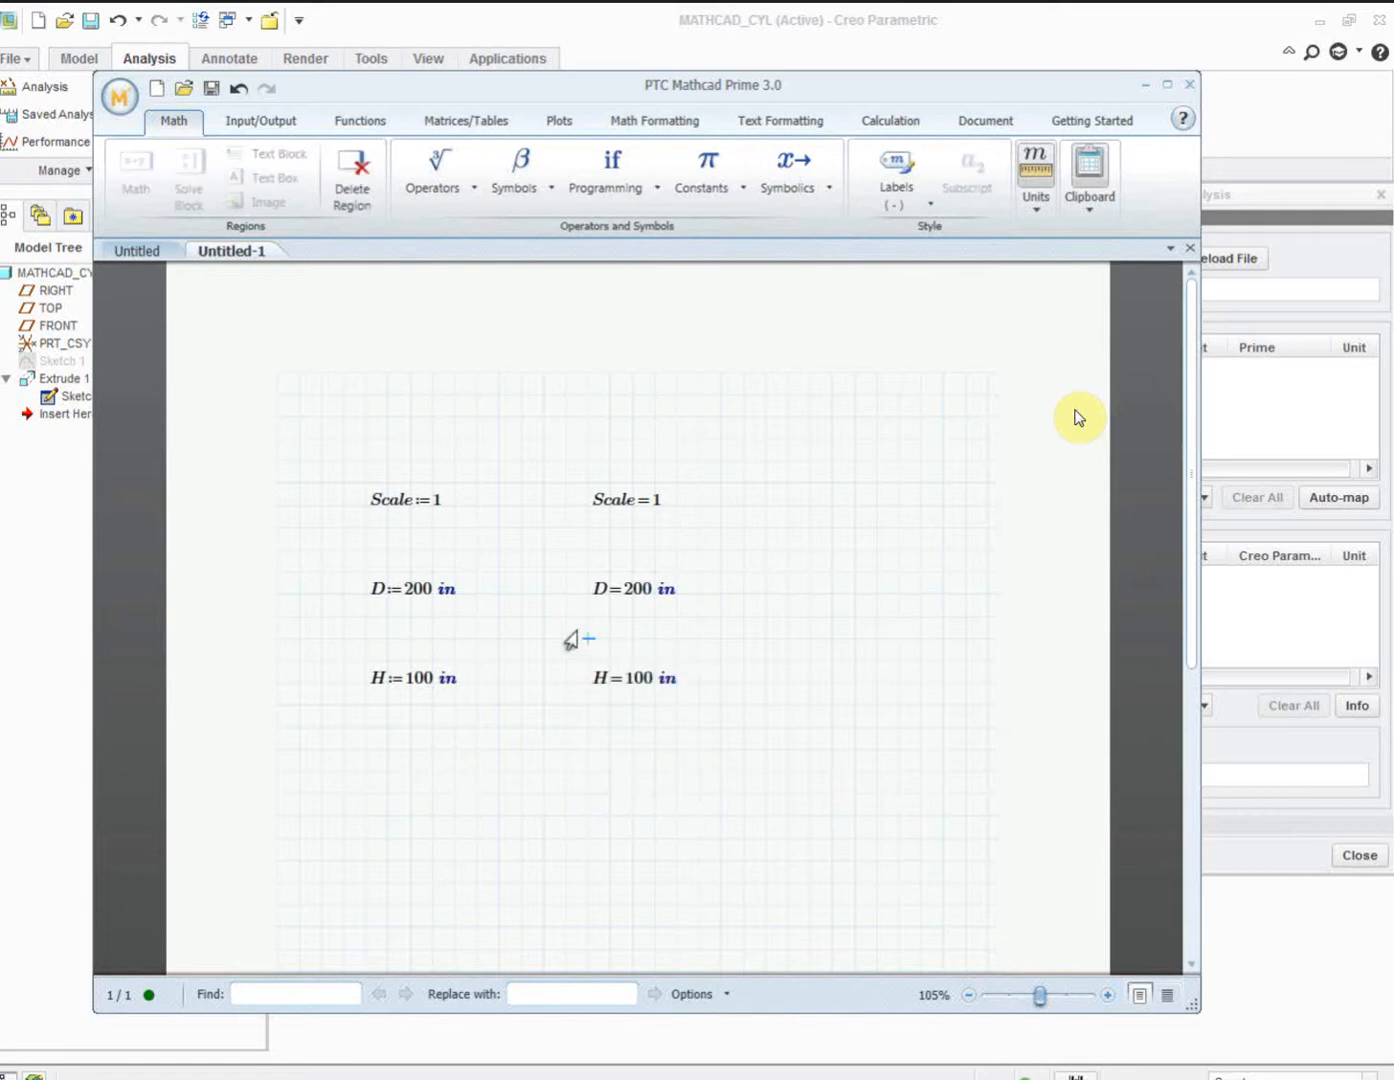
- Show the list of input and output designations and assign the Scale definition as an input
left_click(234, 122)
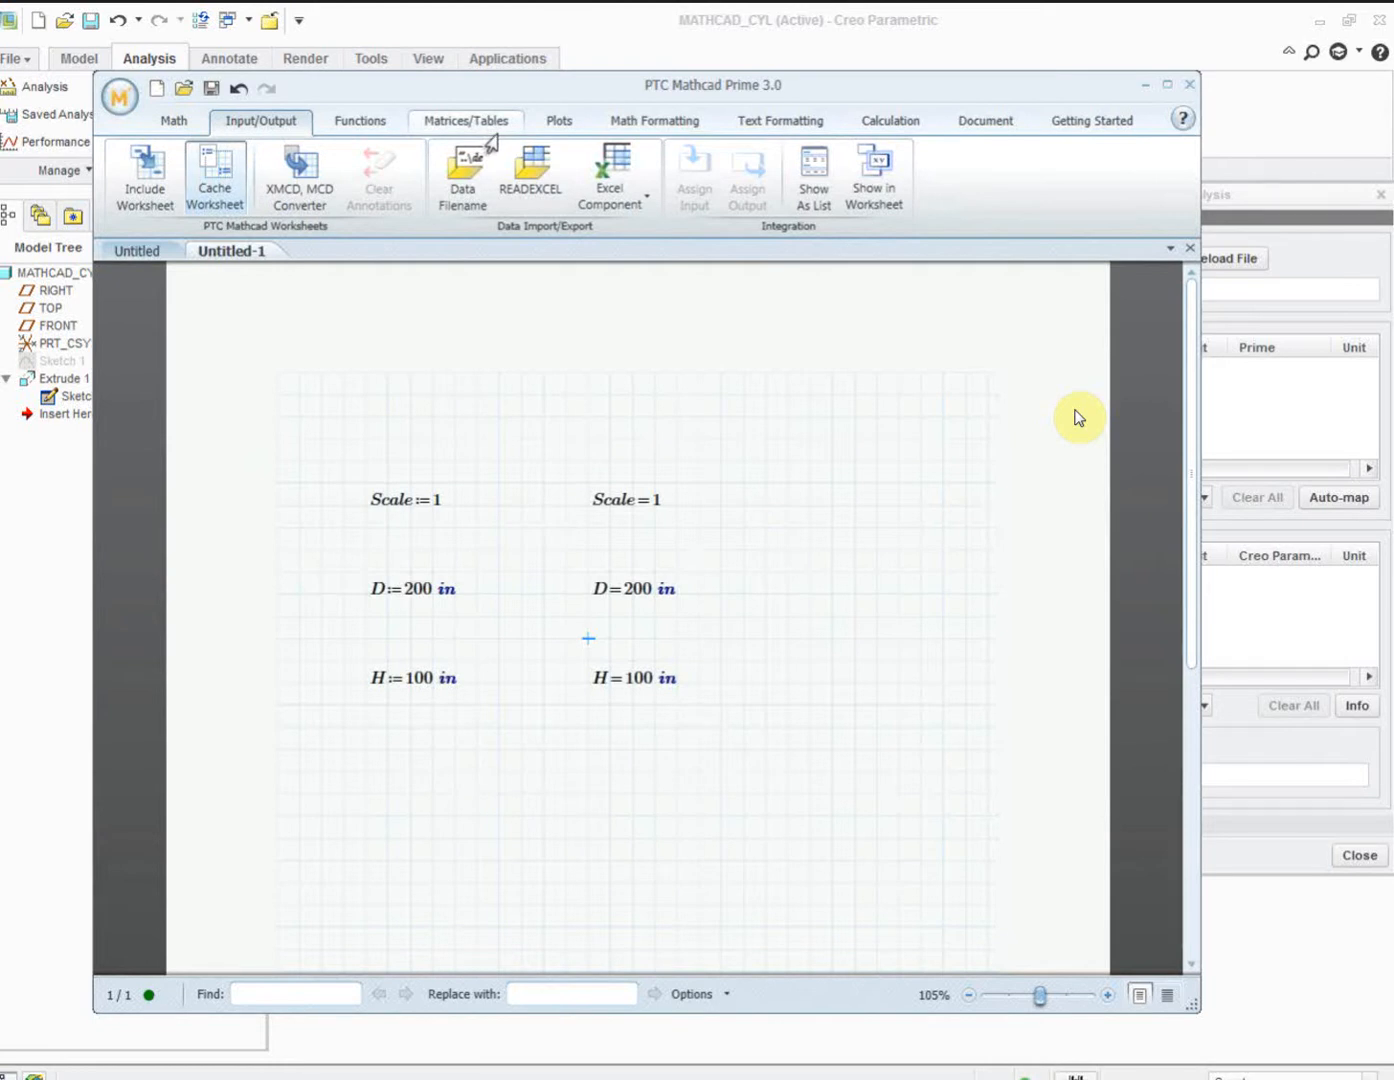
left_click(813, 180)
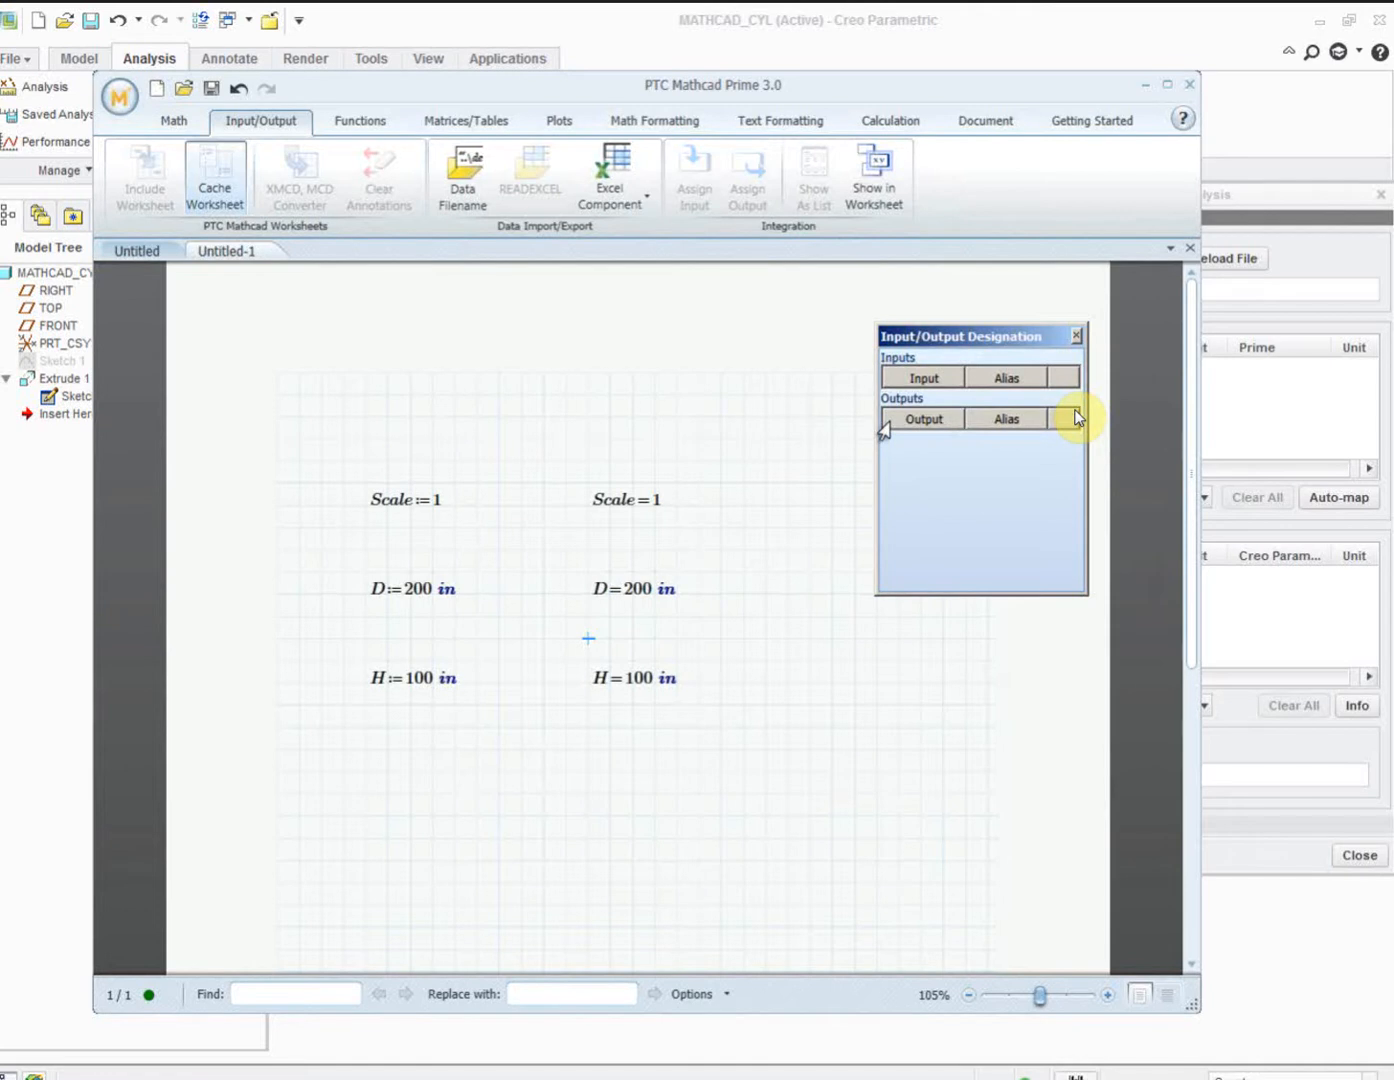
left_click(392, 512)
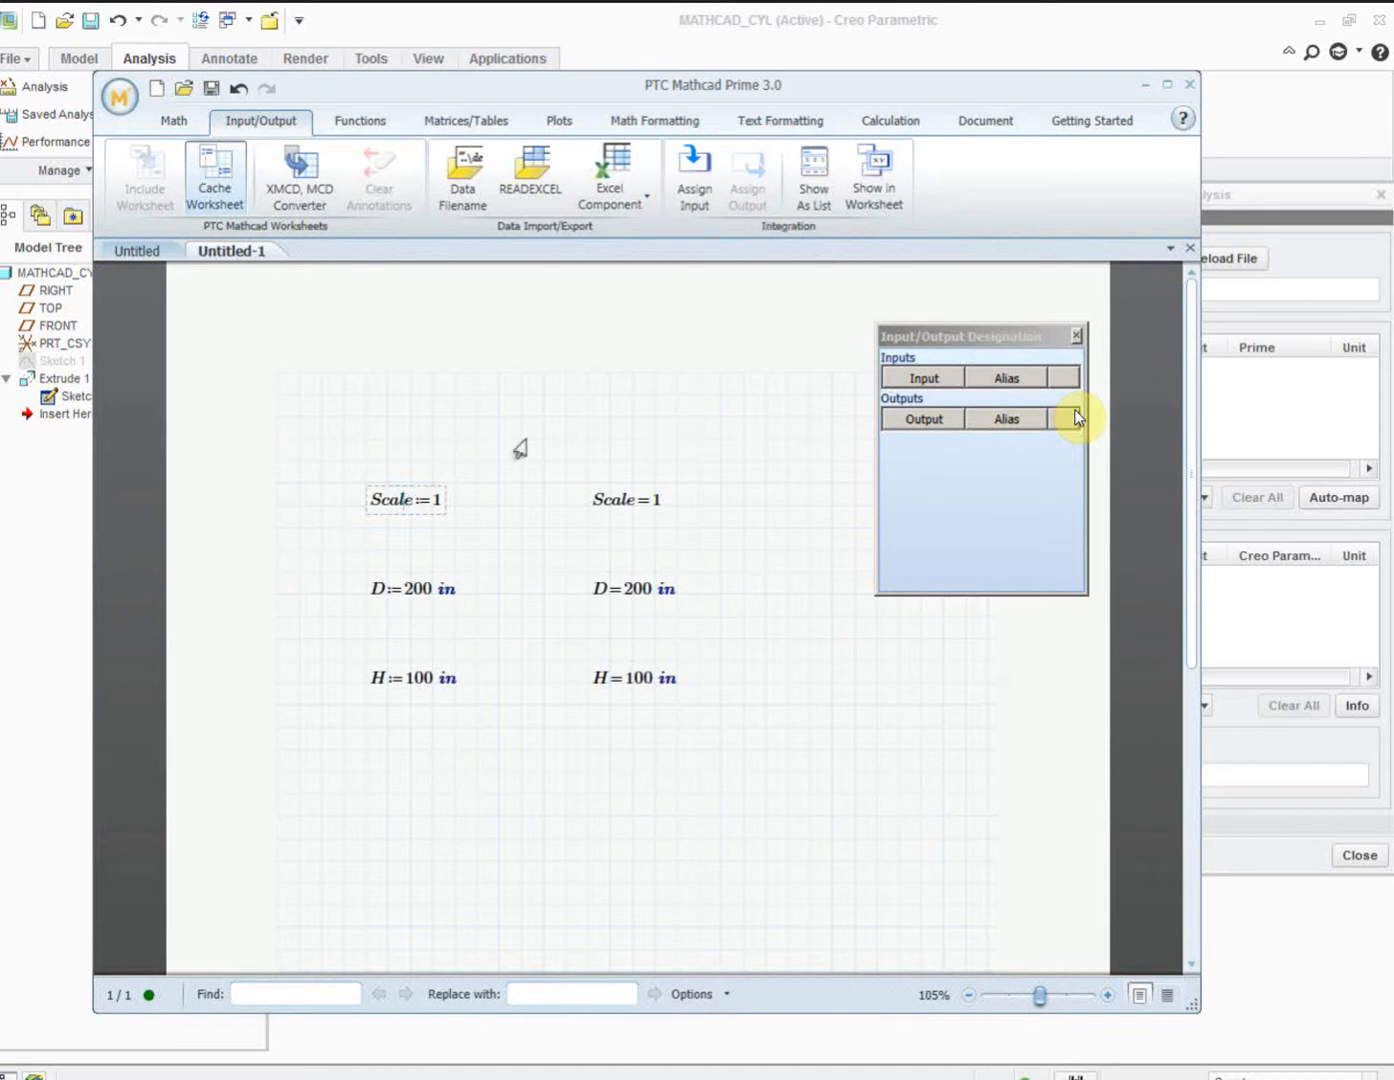
left_click(687, 190)
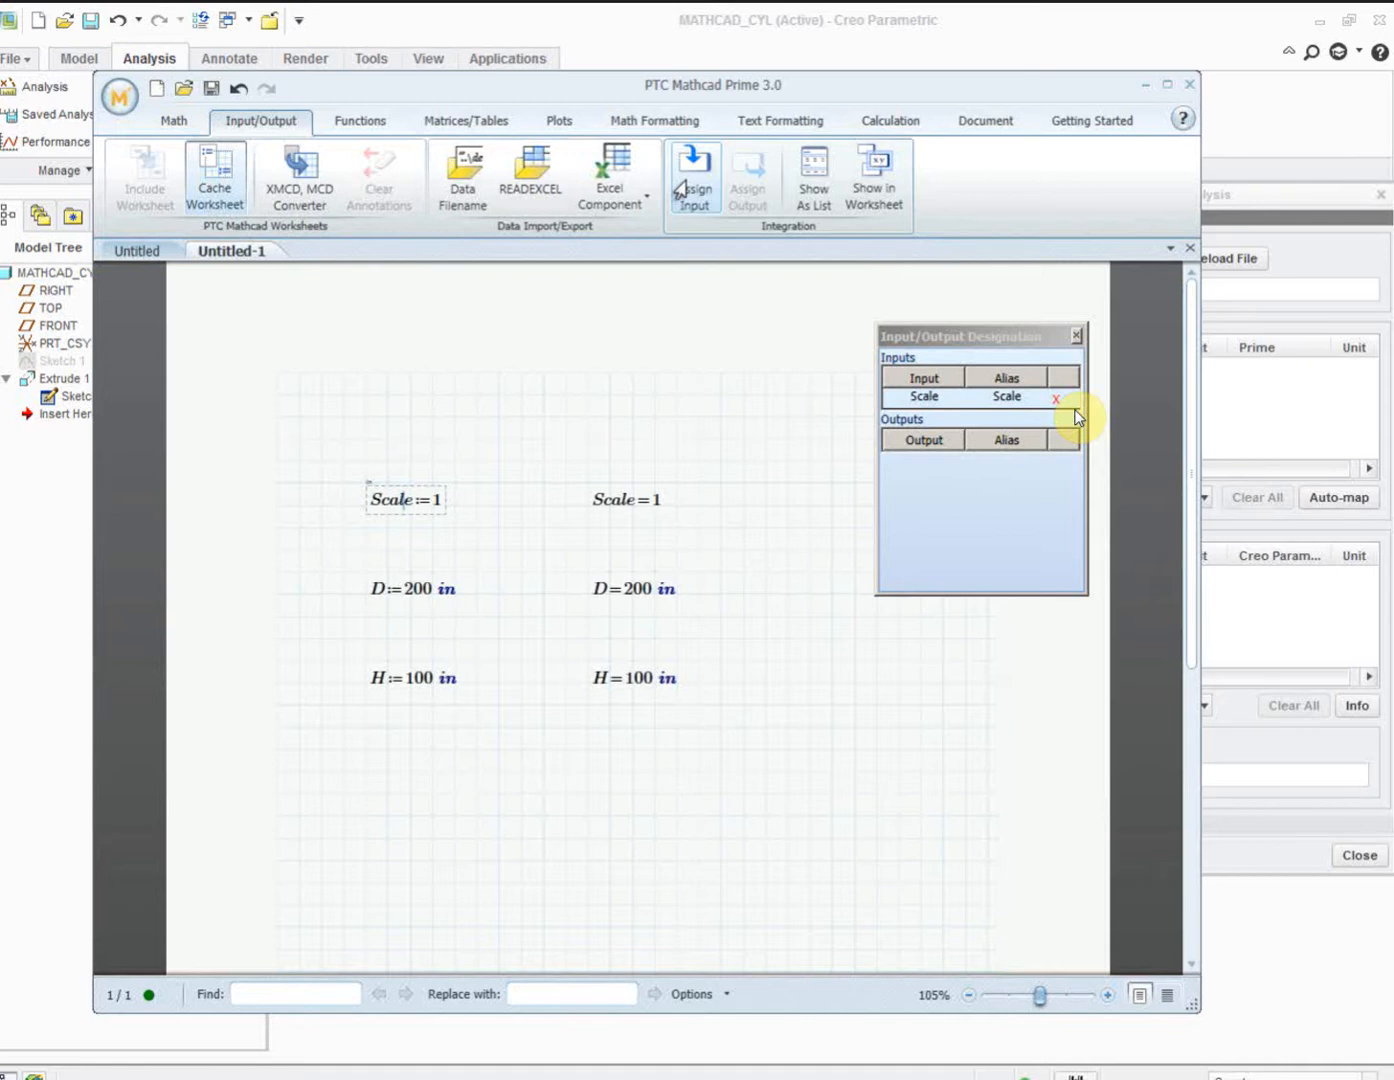
- Assign the D evaluation as a worksheet output and set its alias to D
left_click(610, 602)
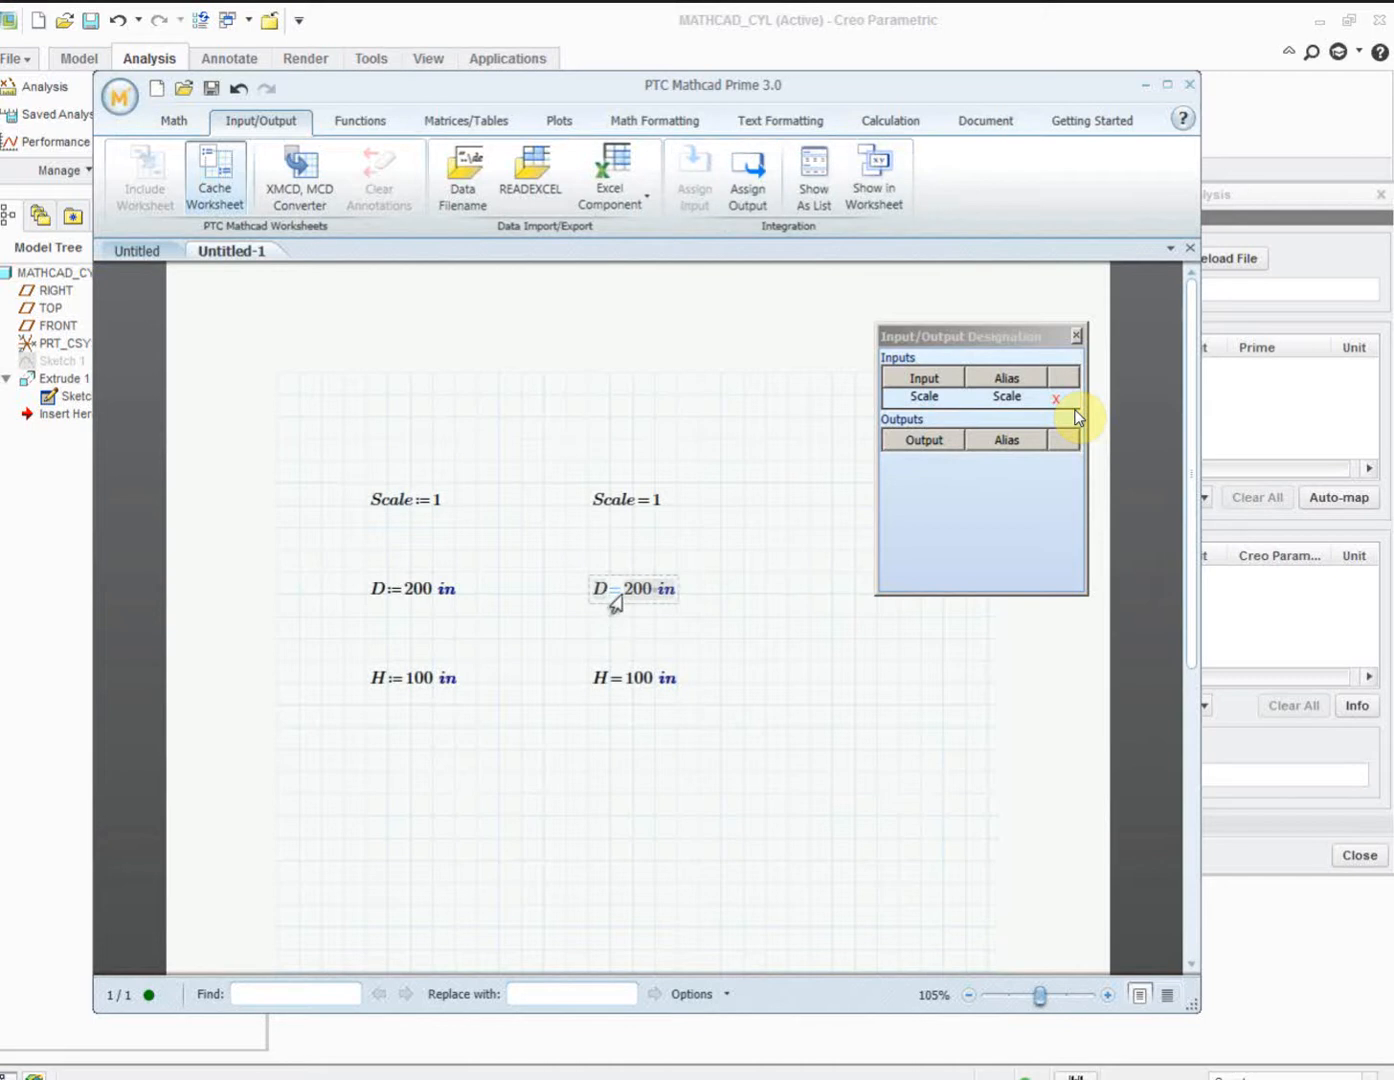
left_click(745, 190)
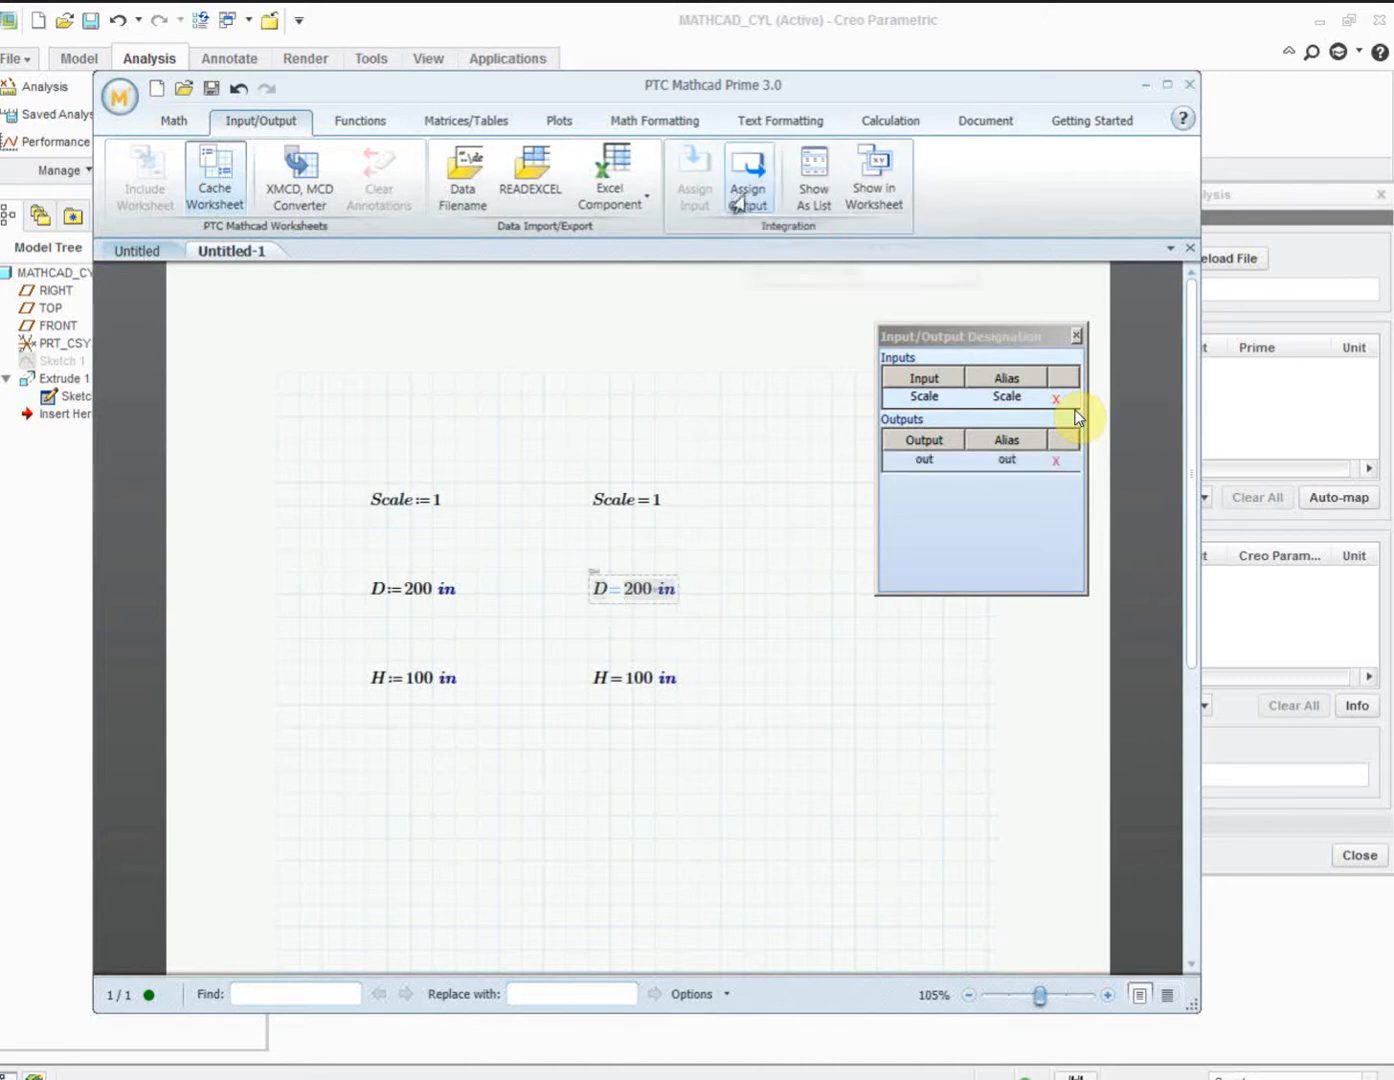
double_click(1007, 460)
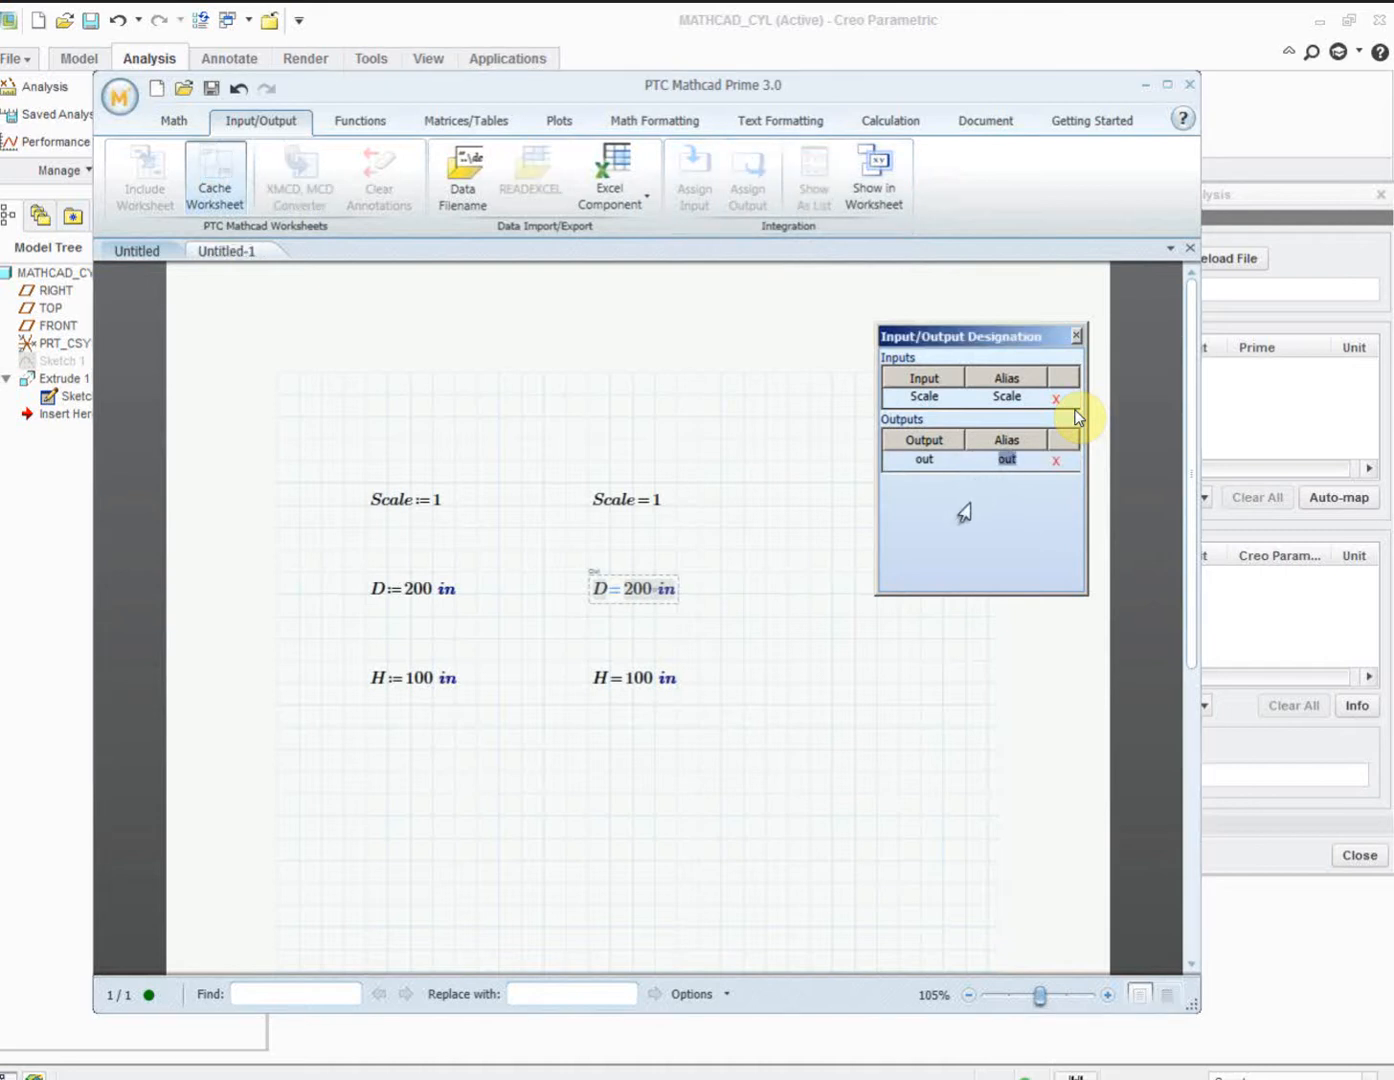
type("D")
- Assign the H evaluation as a worksheet output and set its alias to H
left_click(632, 680)
left_click(747, 190)
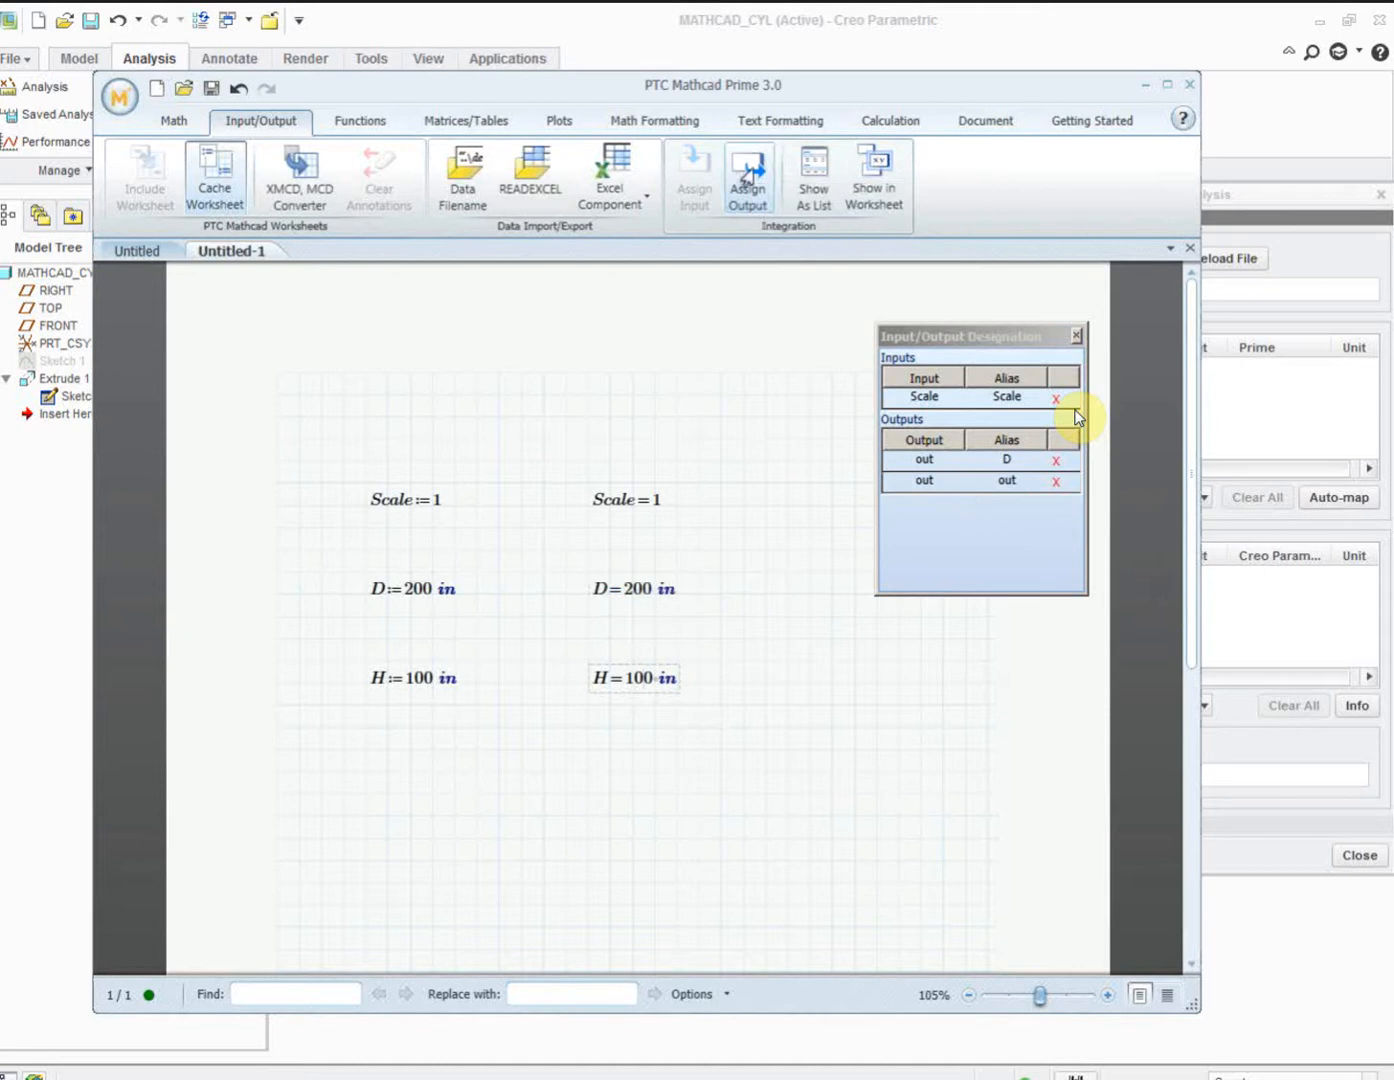
double_click(1007, 480)
type("H")
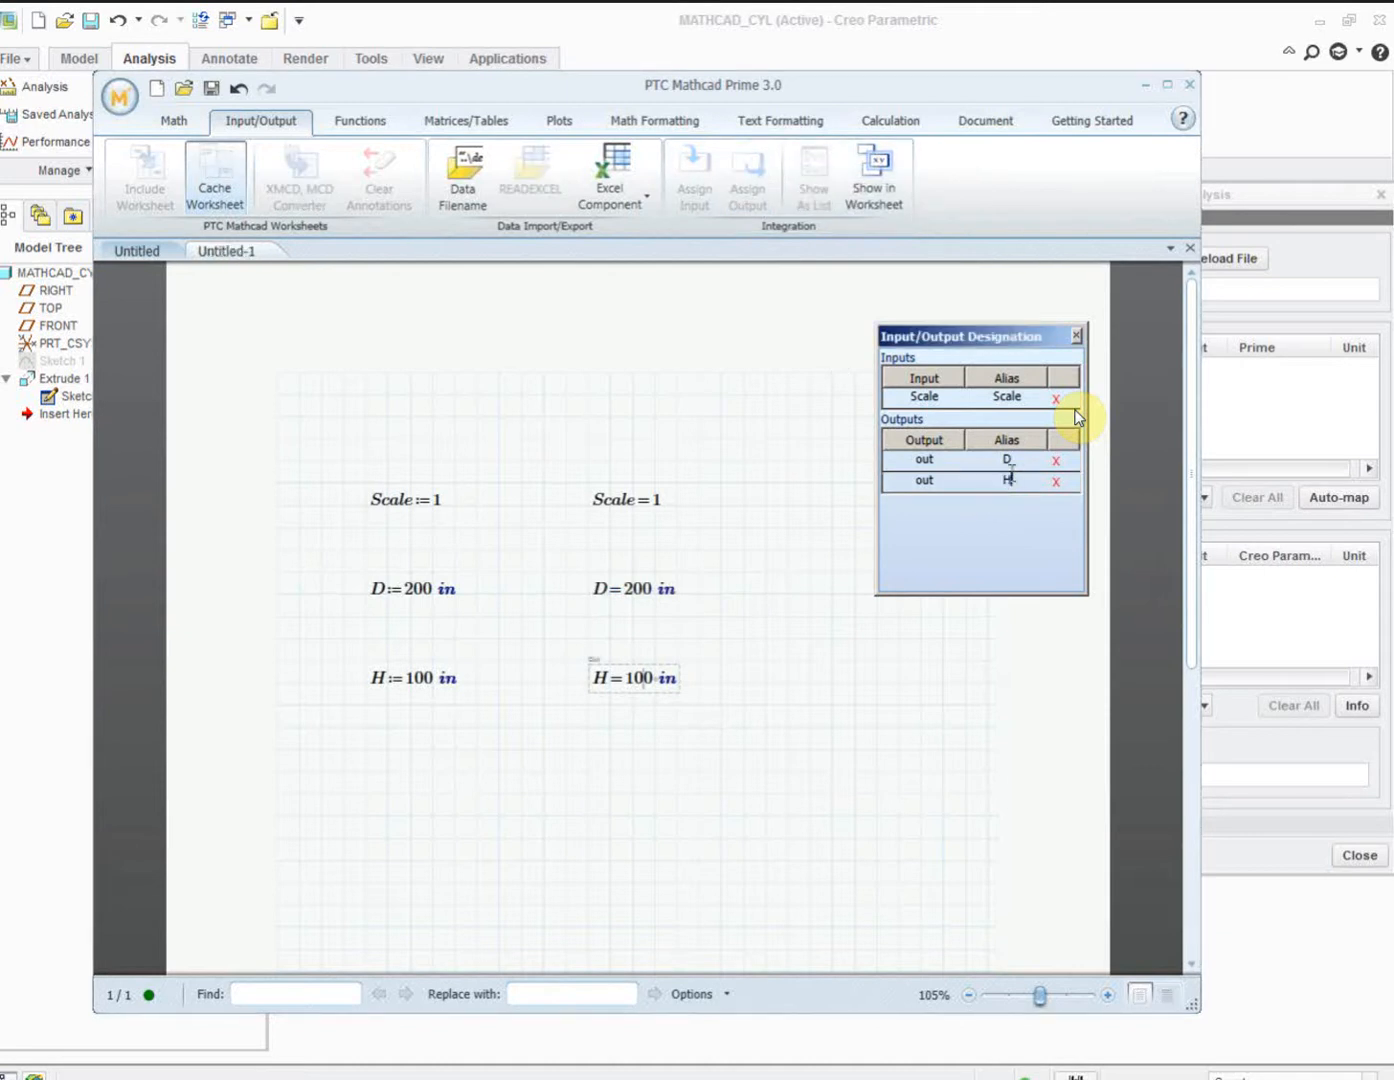
left_click(822, 572)
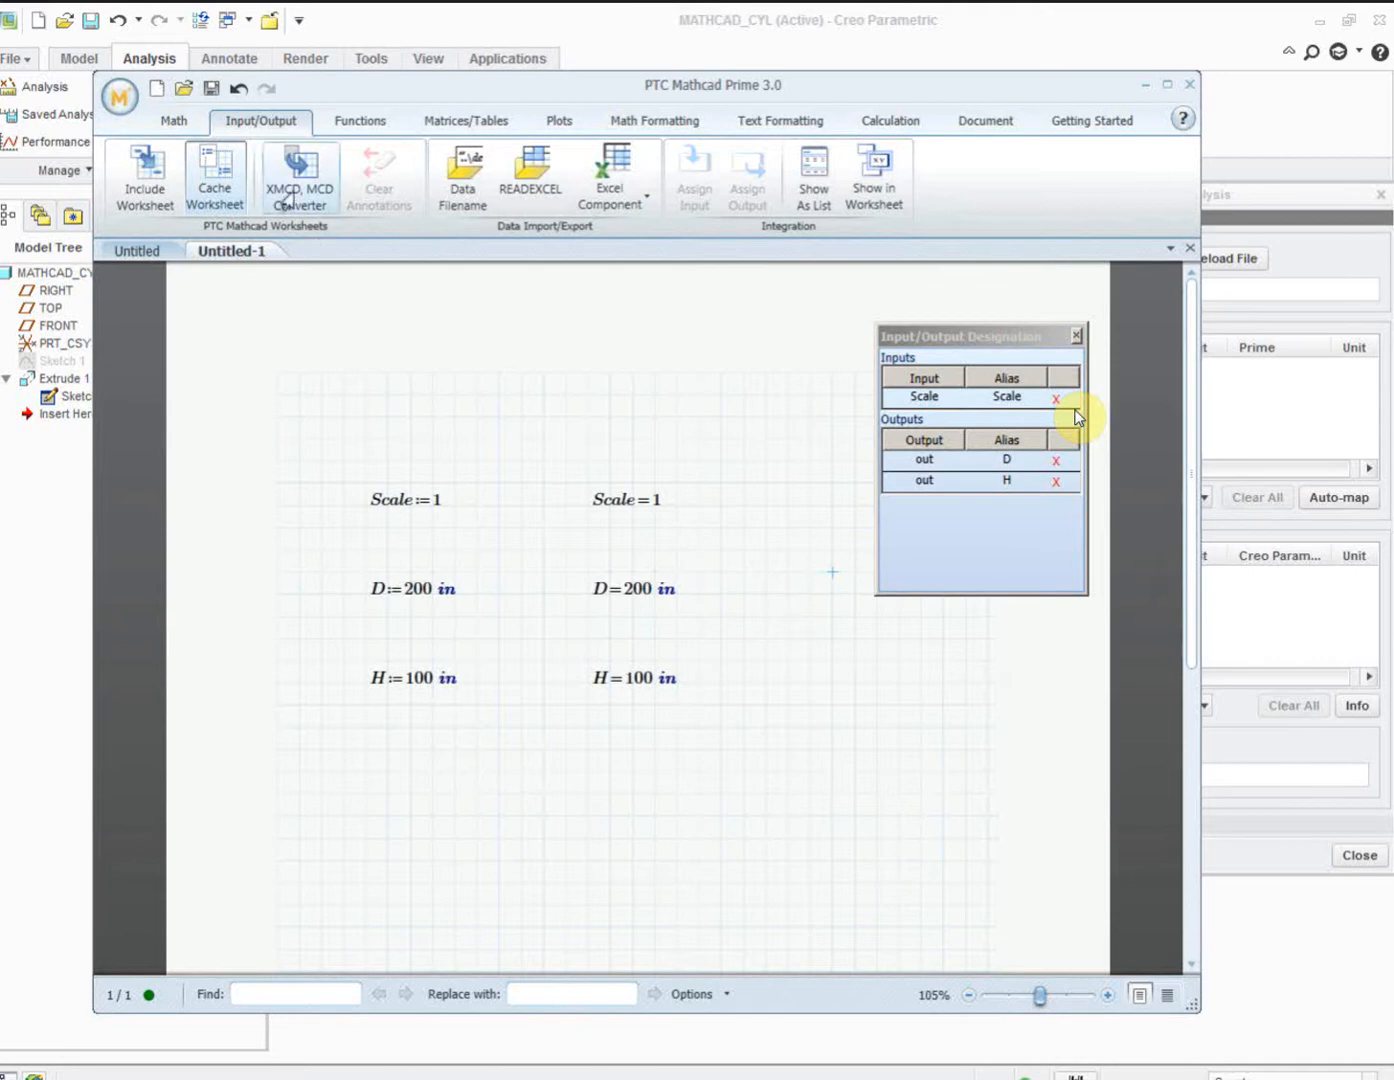
- Save the worksheet to the Desktop as cylinder, replacing the existing file of that name
left_click(213, 90)
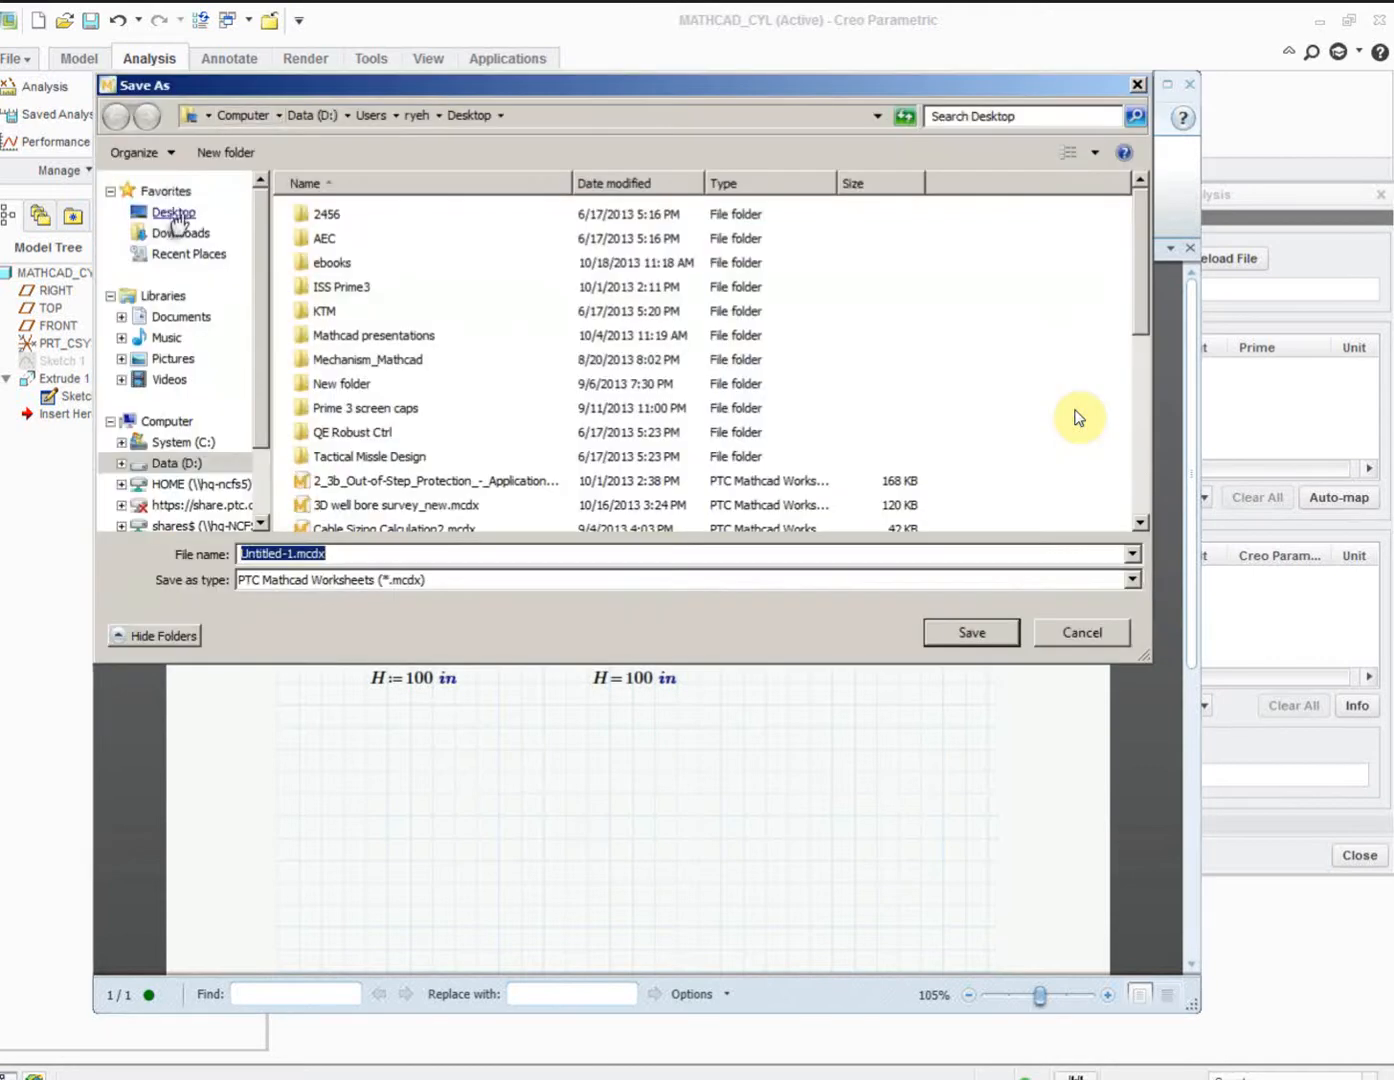
left_click(400, 554)
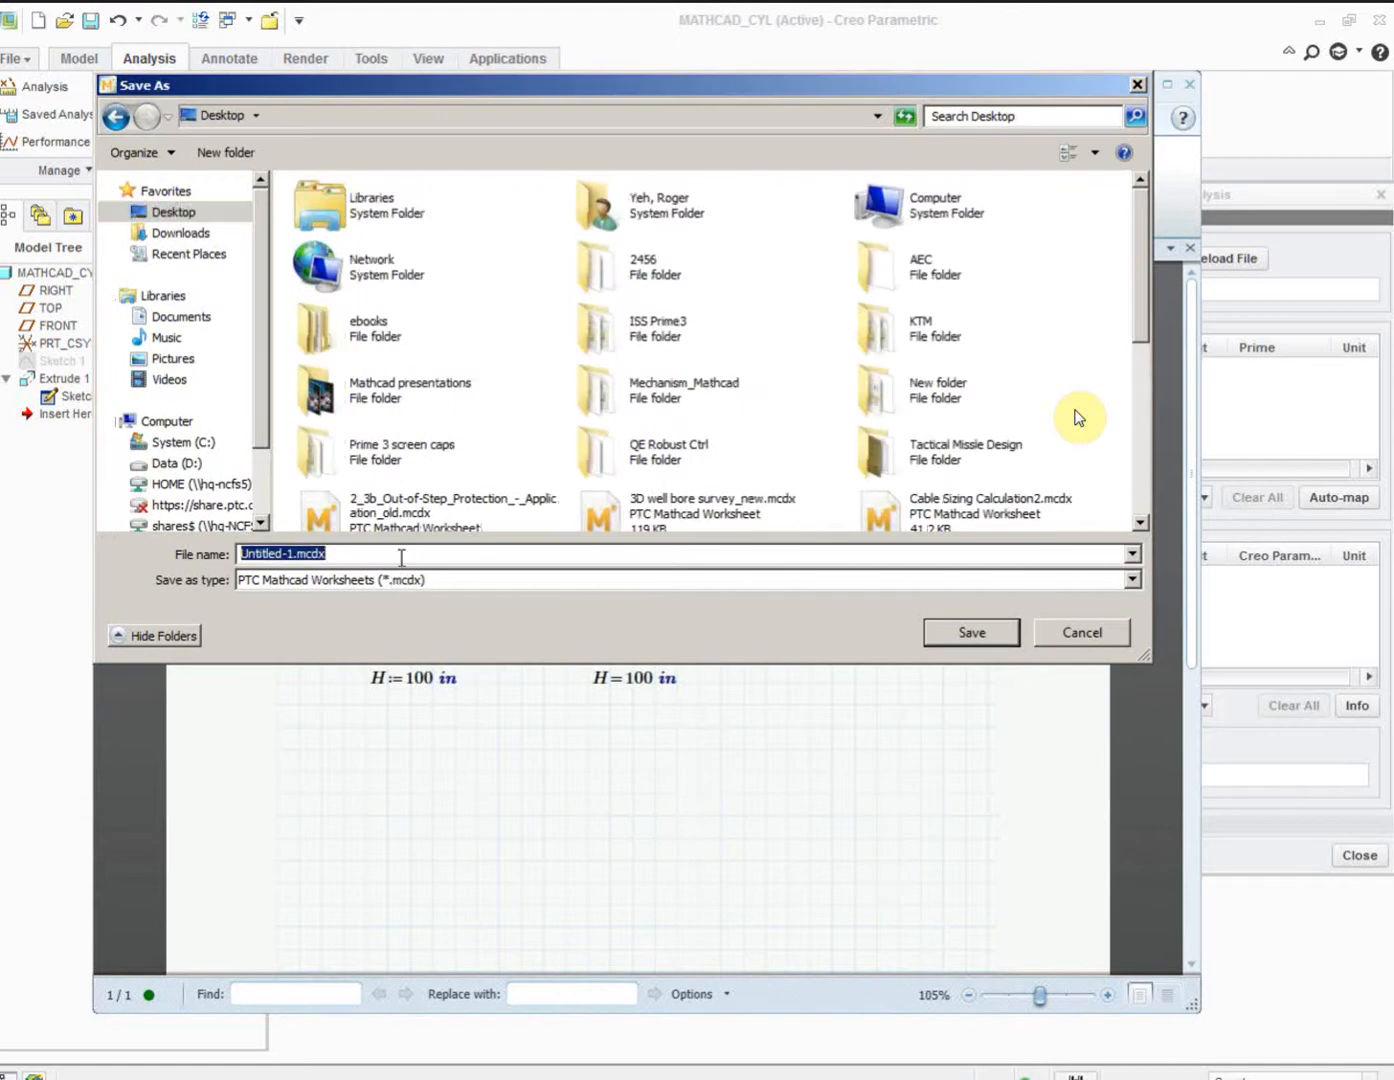
type("cylinder")
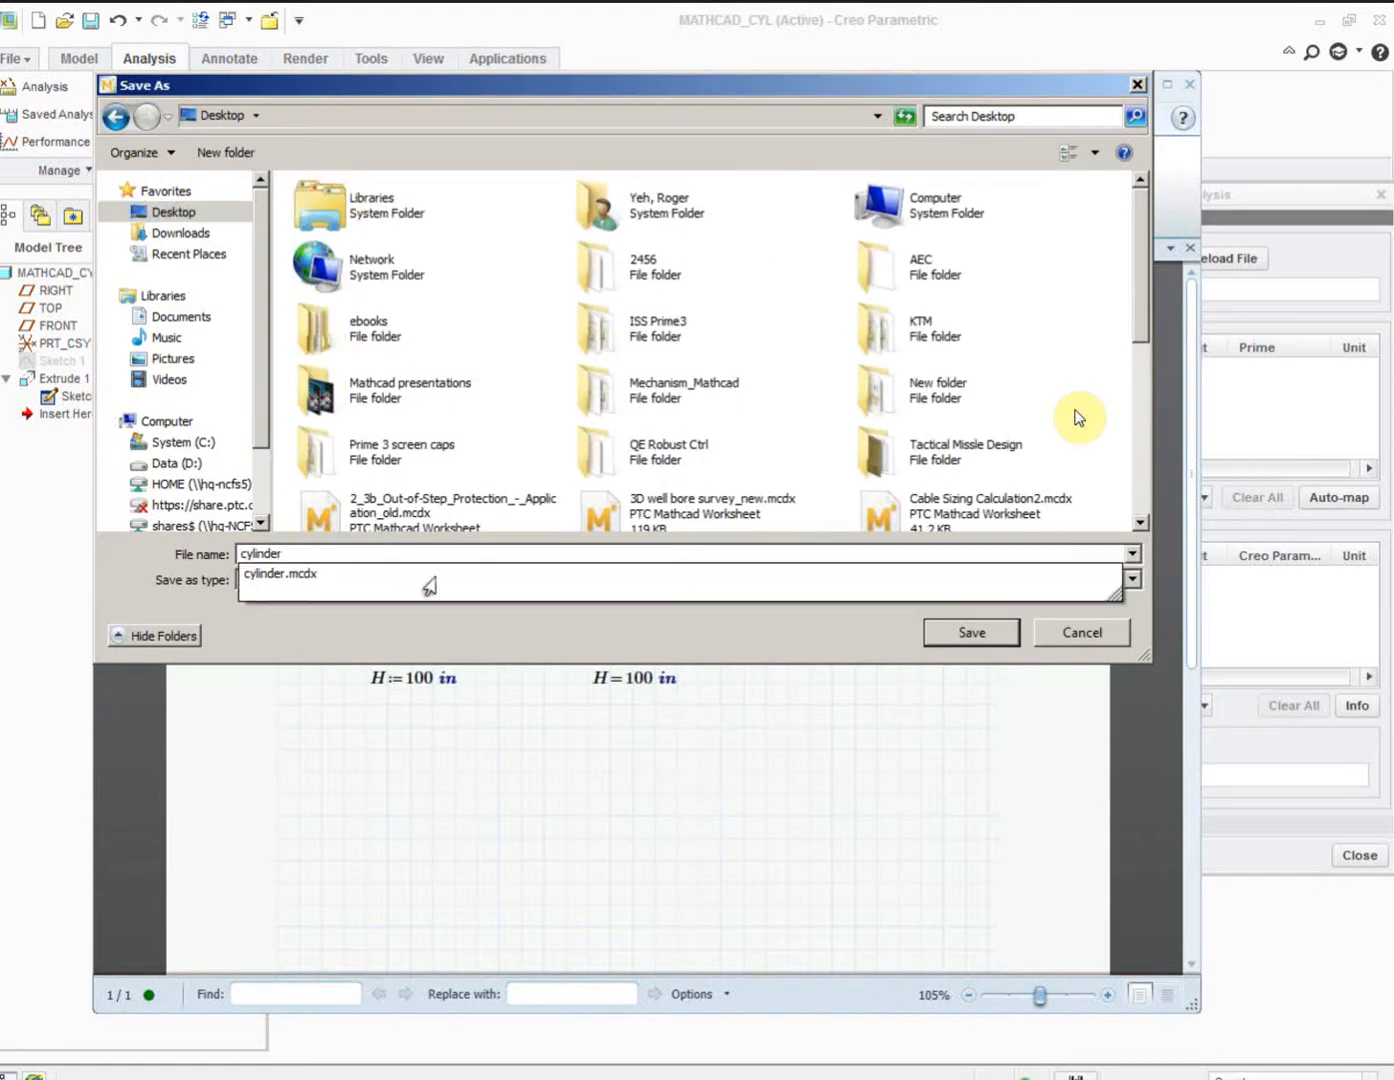
left_click(972, 632)
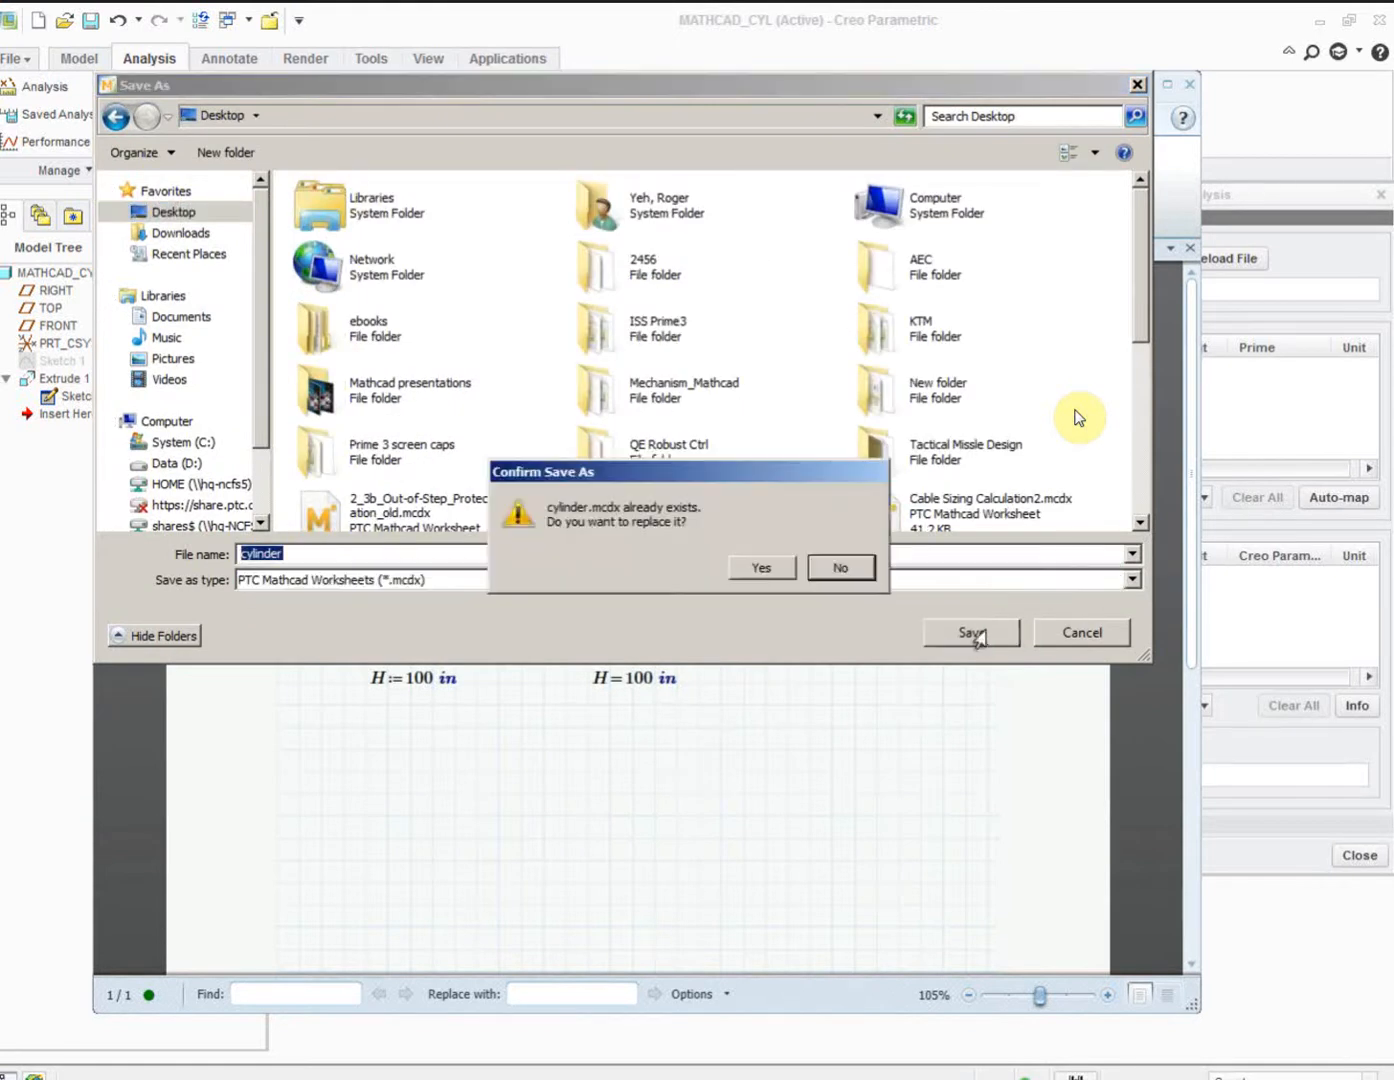
left_click(762, 567)
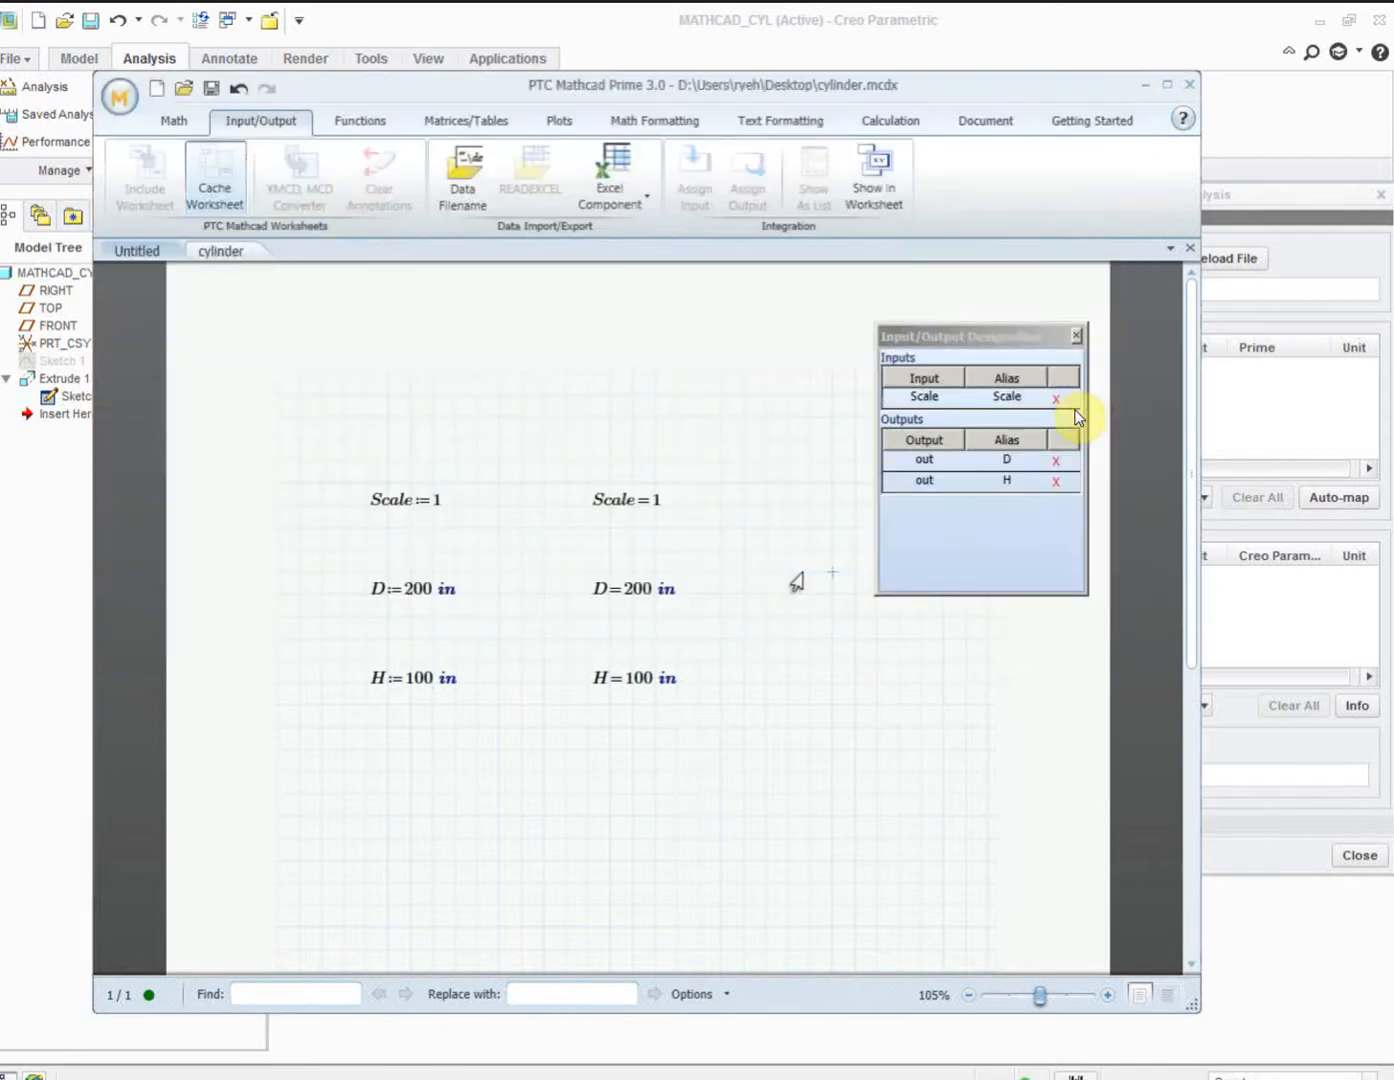
- Switch to Creo Parametric and add a Creo-to-Prime mapping that uses the part's SCALE parameter
left_click(1258, 211)
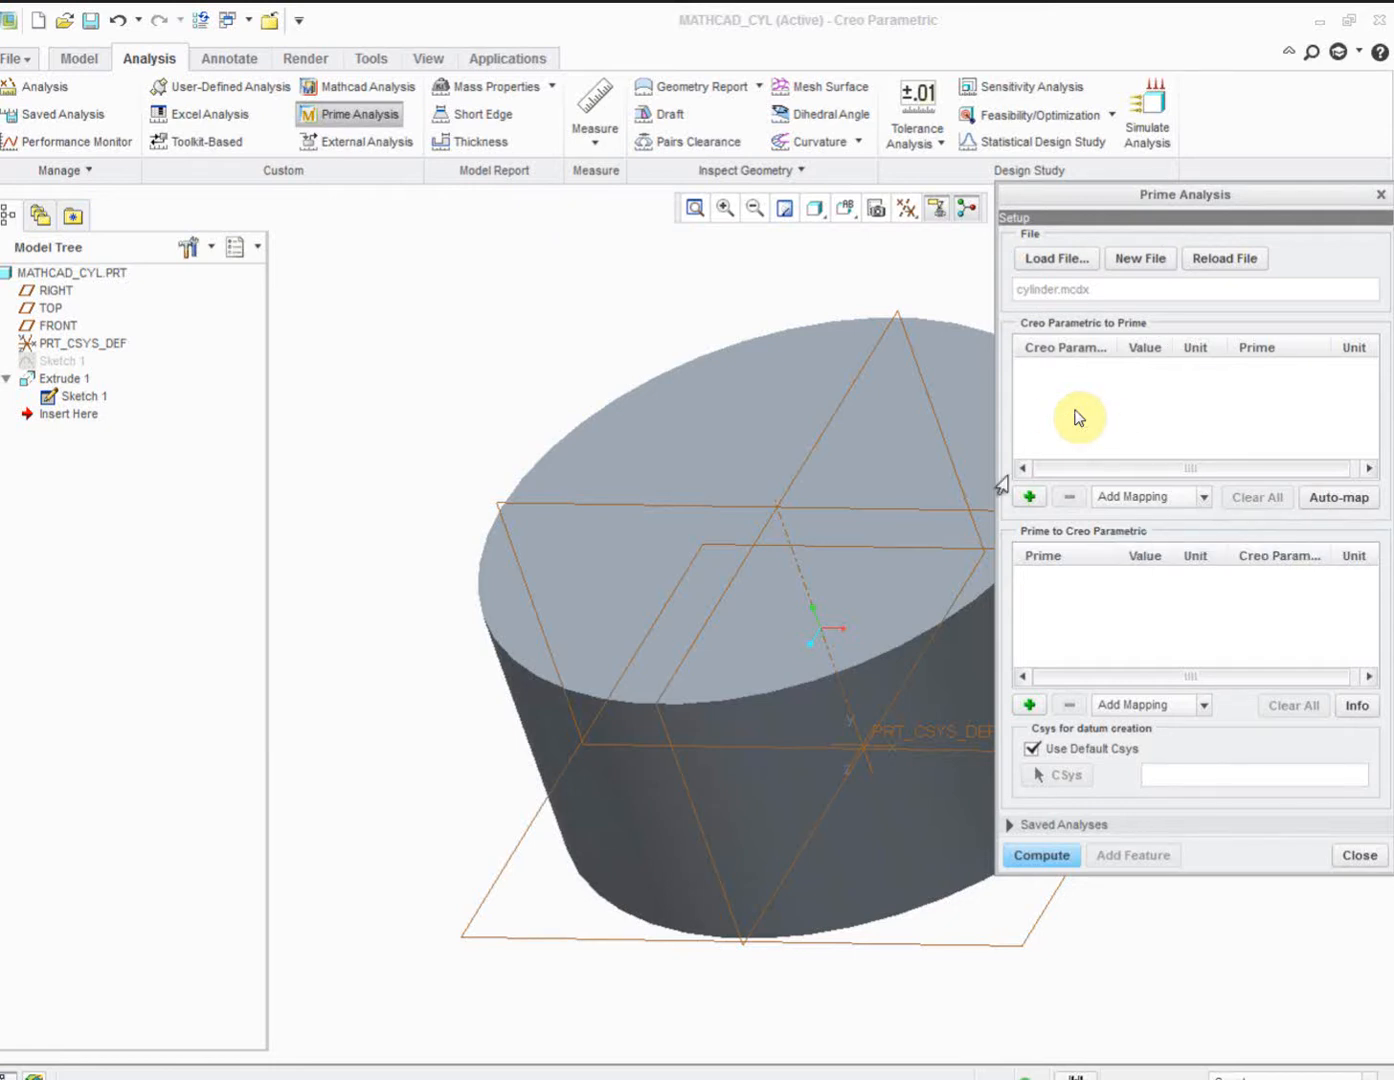
left_click(1029, 497)
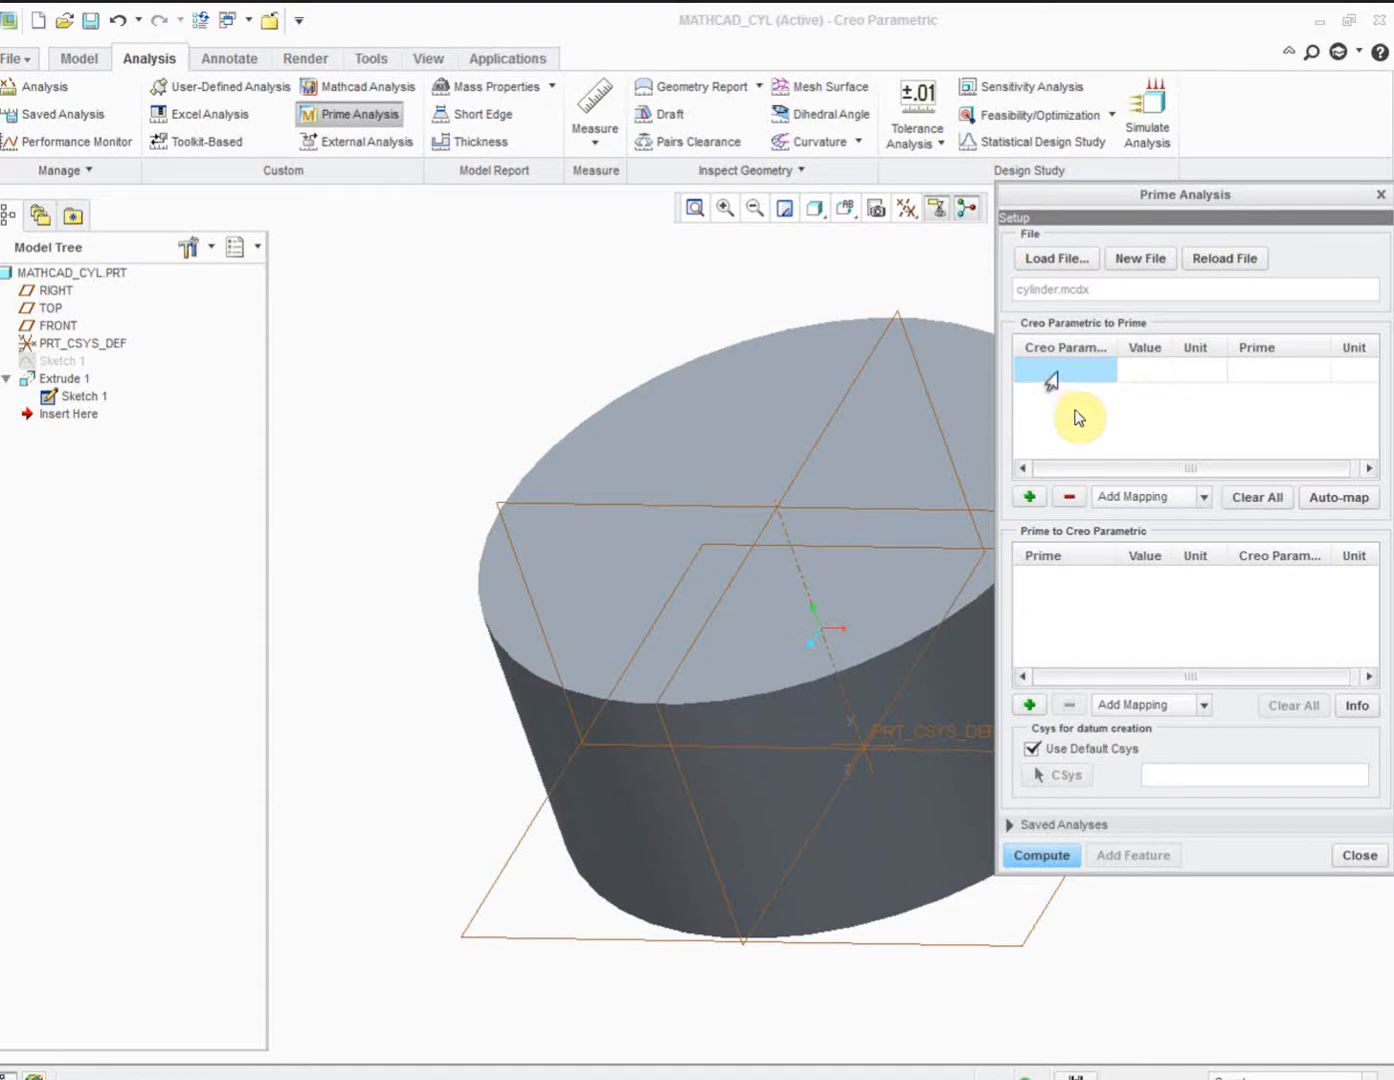
right_click(1052, 376)
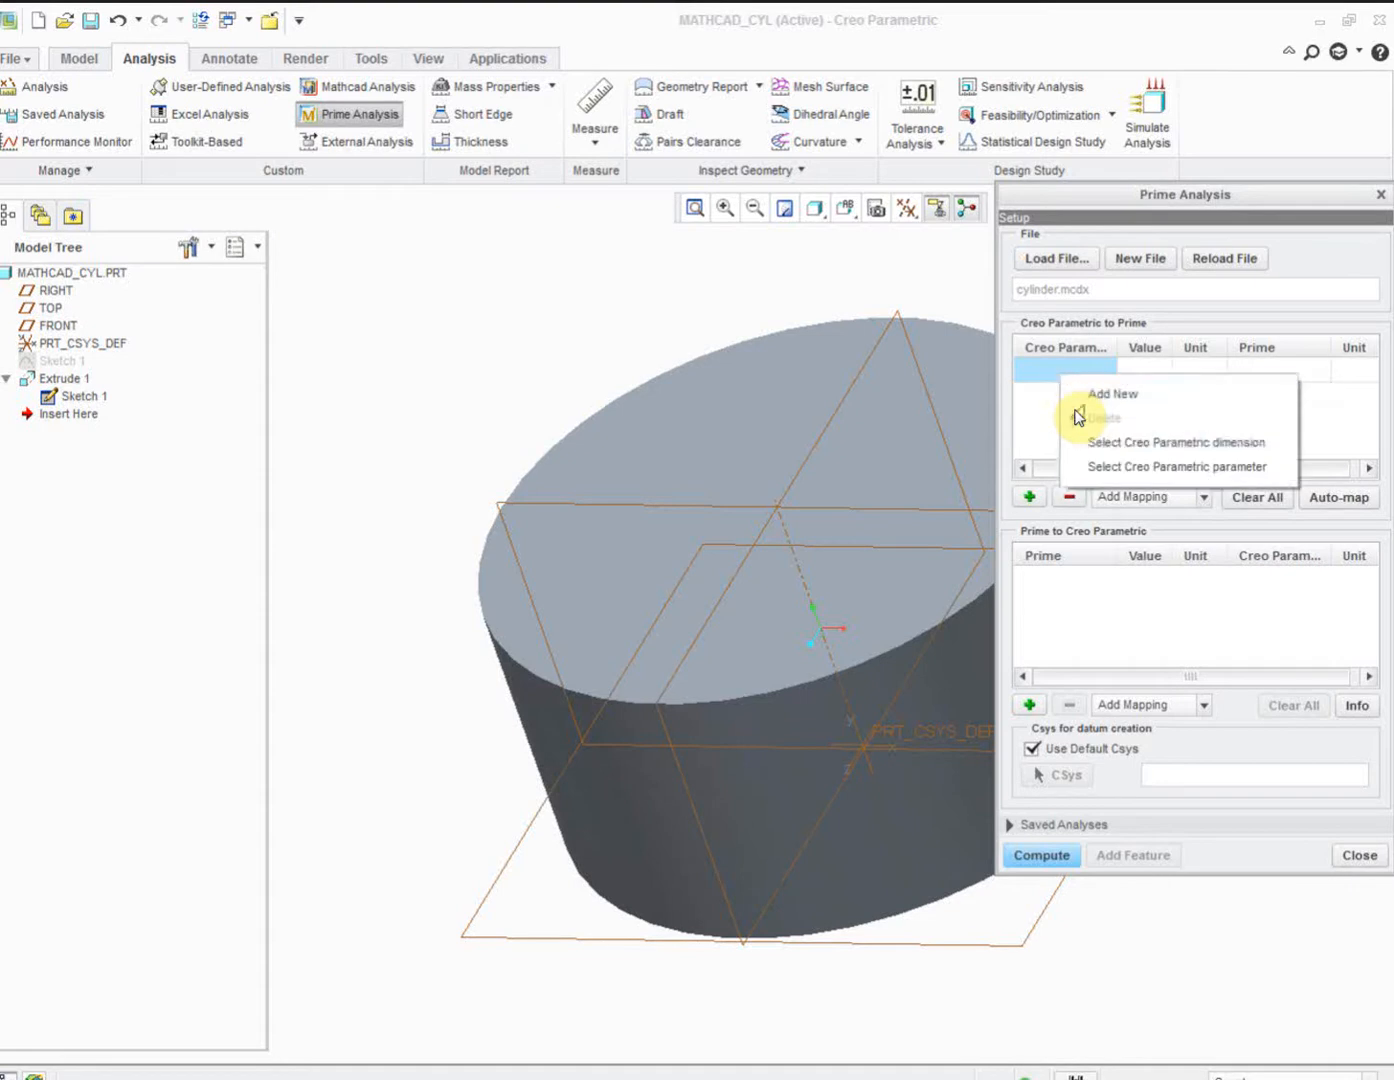
left_click(1098, 466)
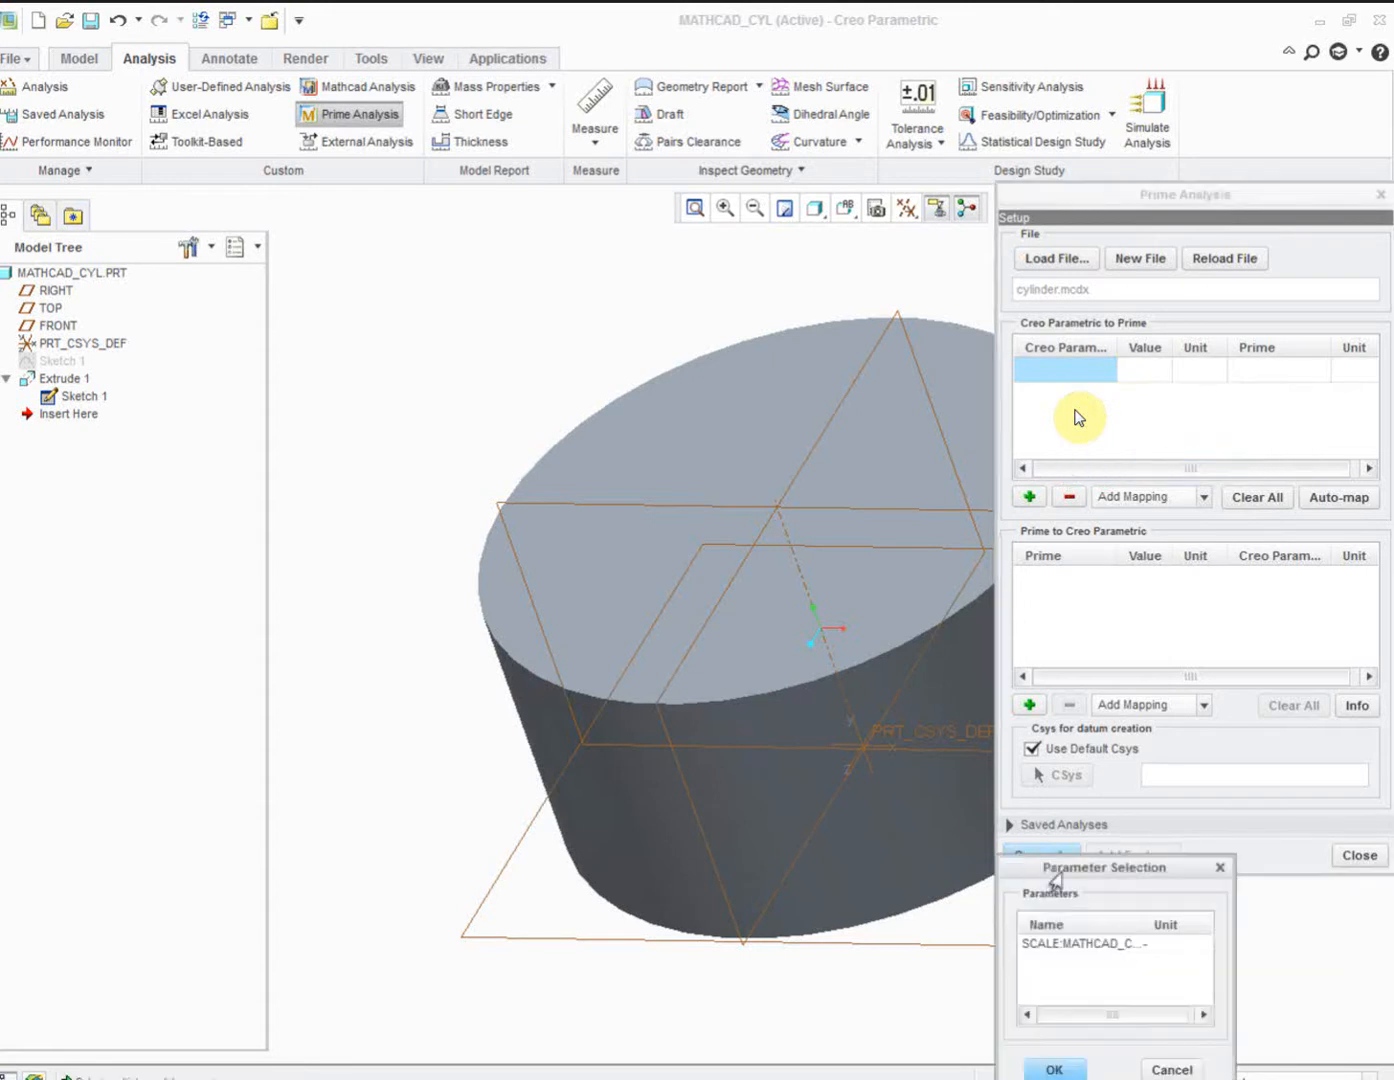
left_click(1052, 945)
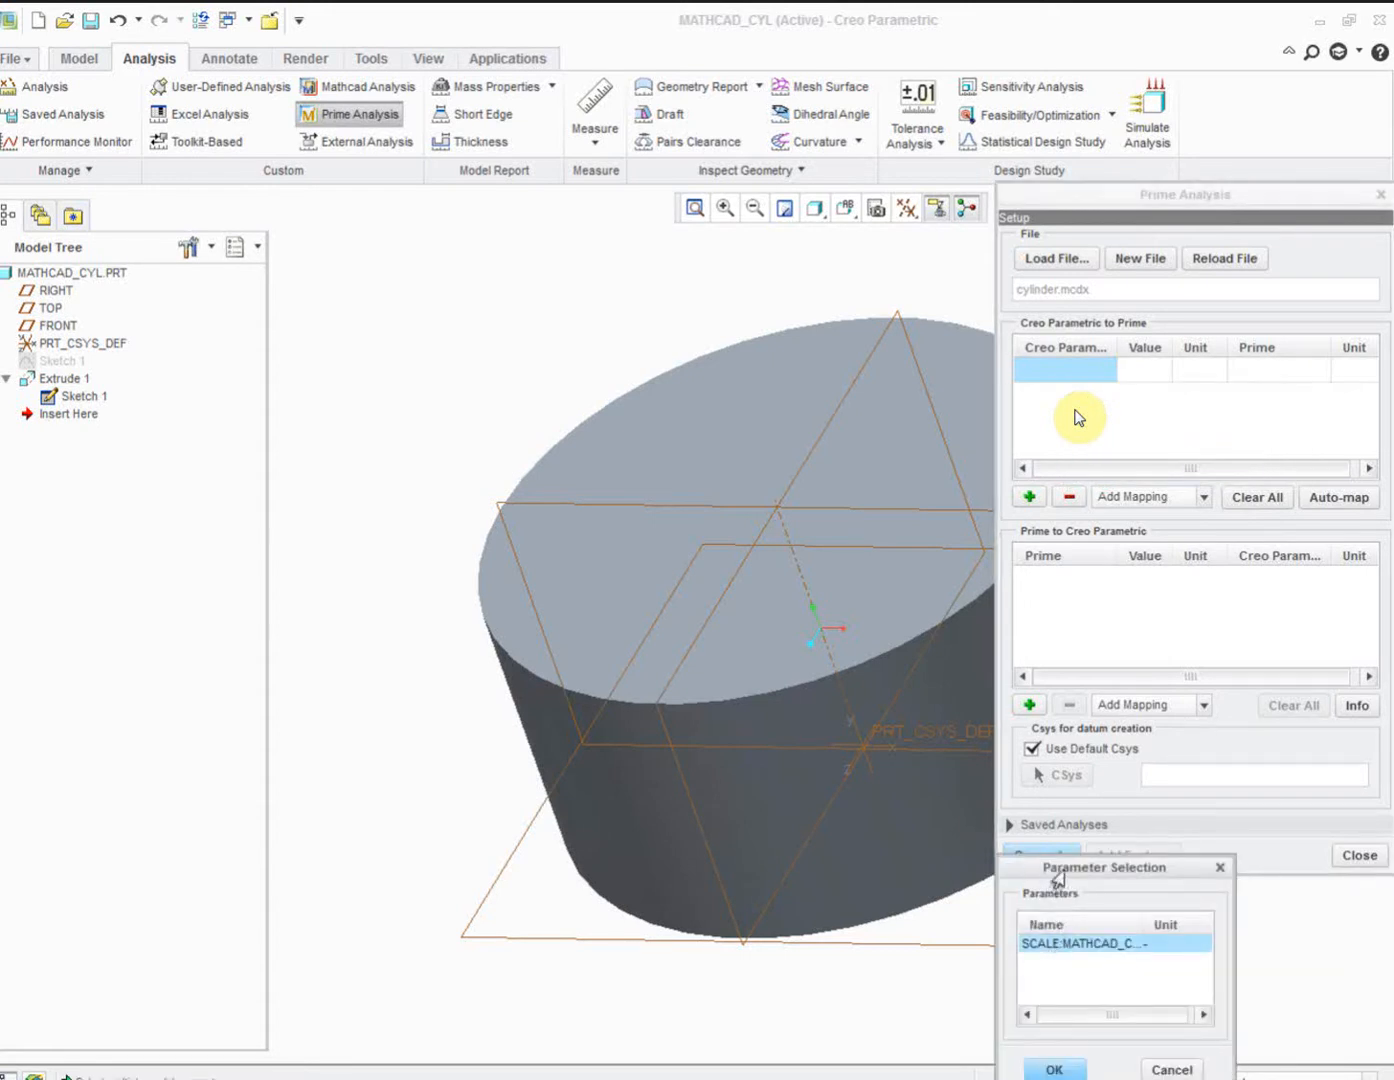
mouse_move(1056, 866)
left_mouse_down()
mouse_move(643, 497)
mouse_move(686, 408)
left_mouse_up()
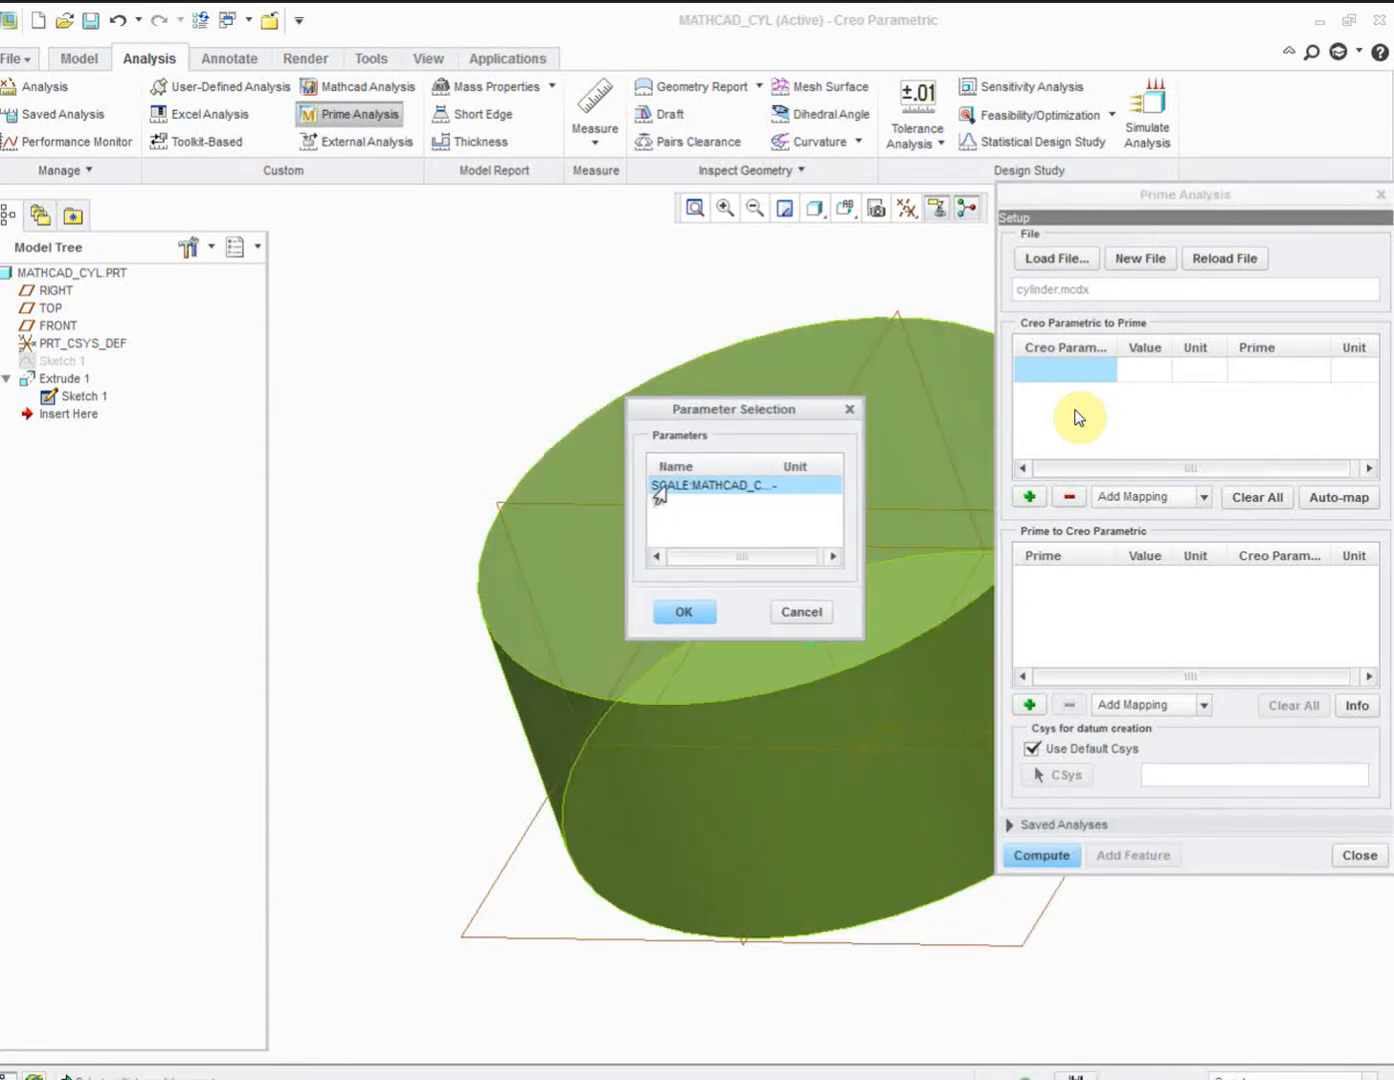
left_click(680, 612)
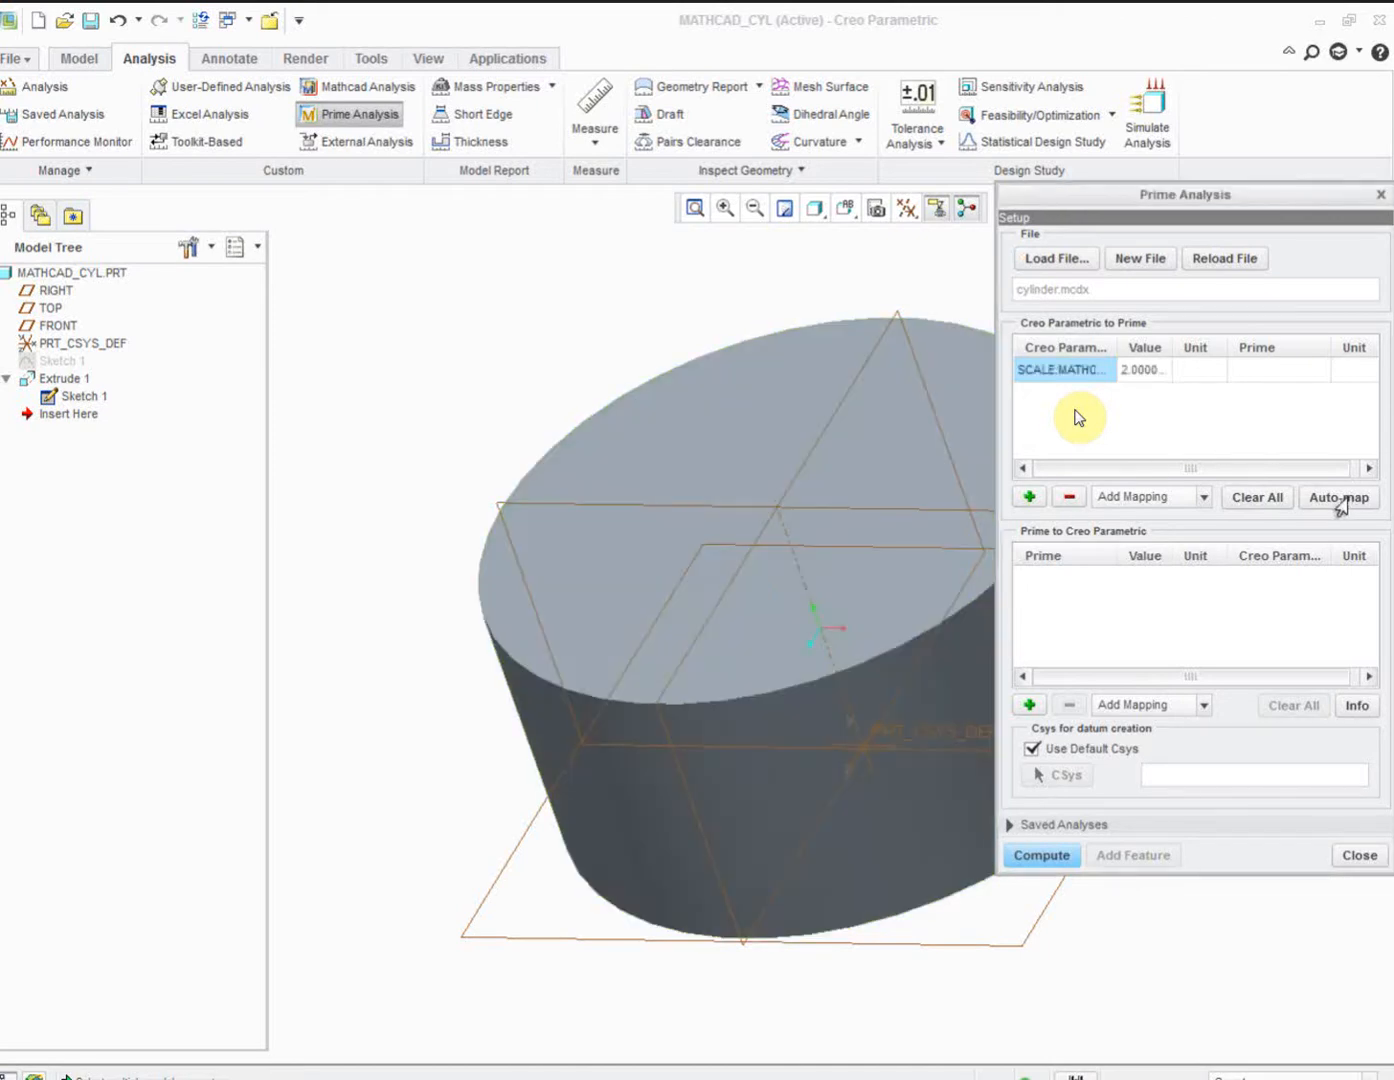
- Map the SCALE parameter to the worksheet's Scale input in the Creo Parametric to Prime table
left_click(1222, 376)
right_click(1230, 370)
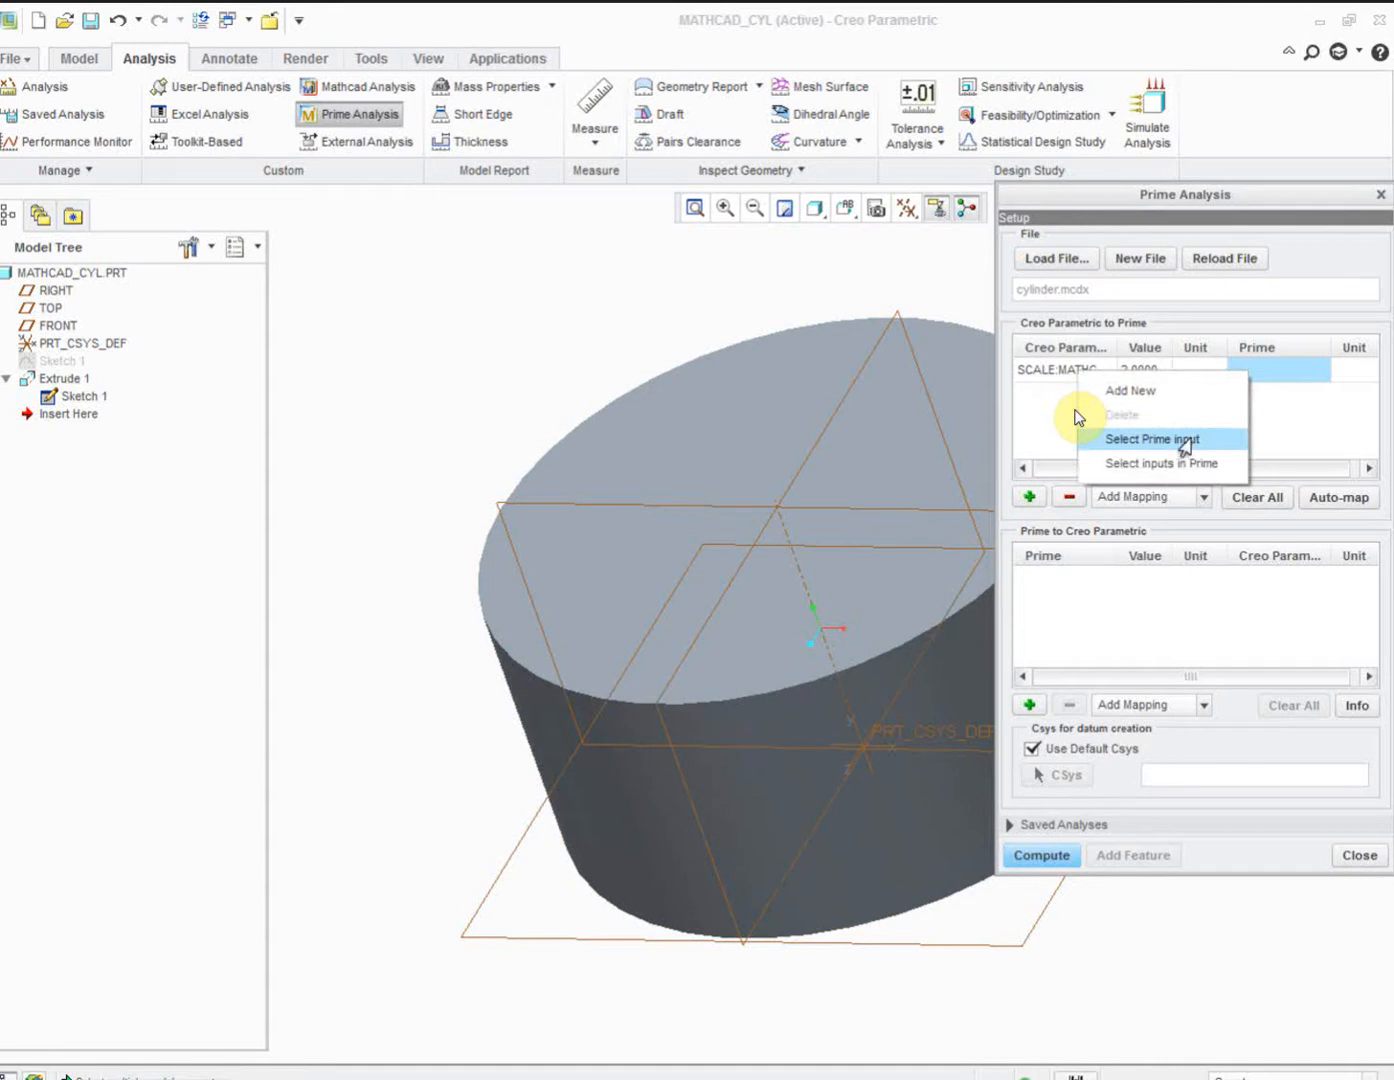
left_click(1152, 439)
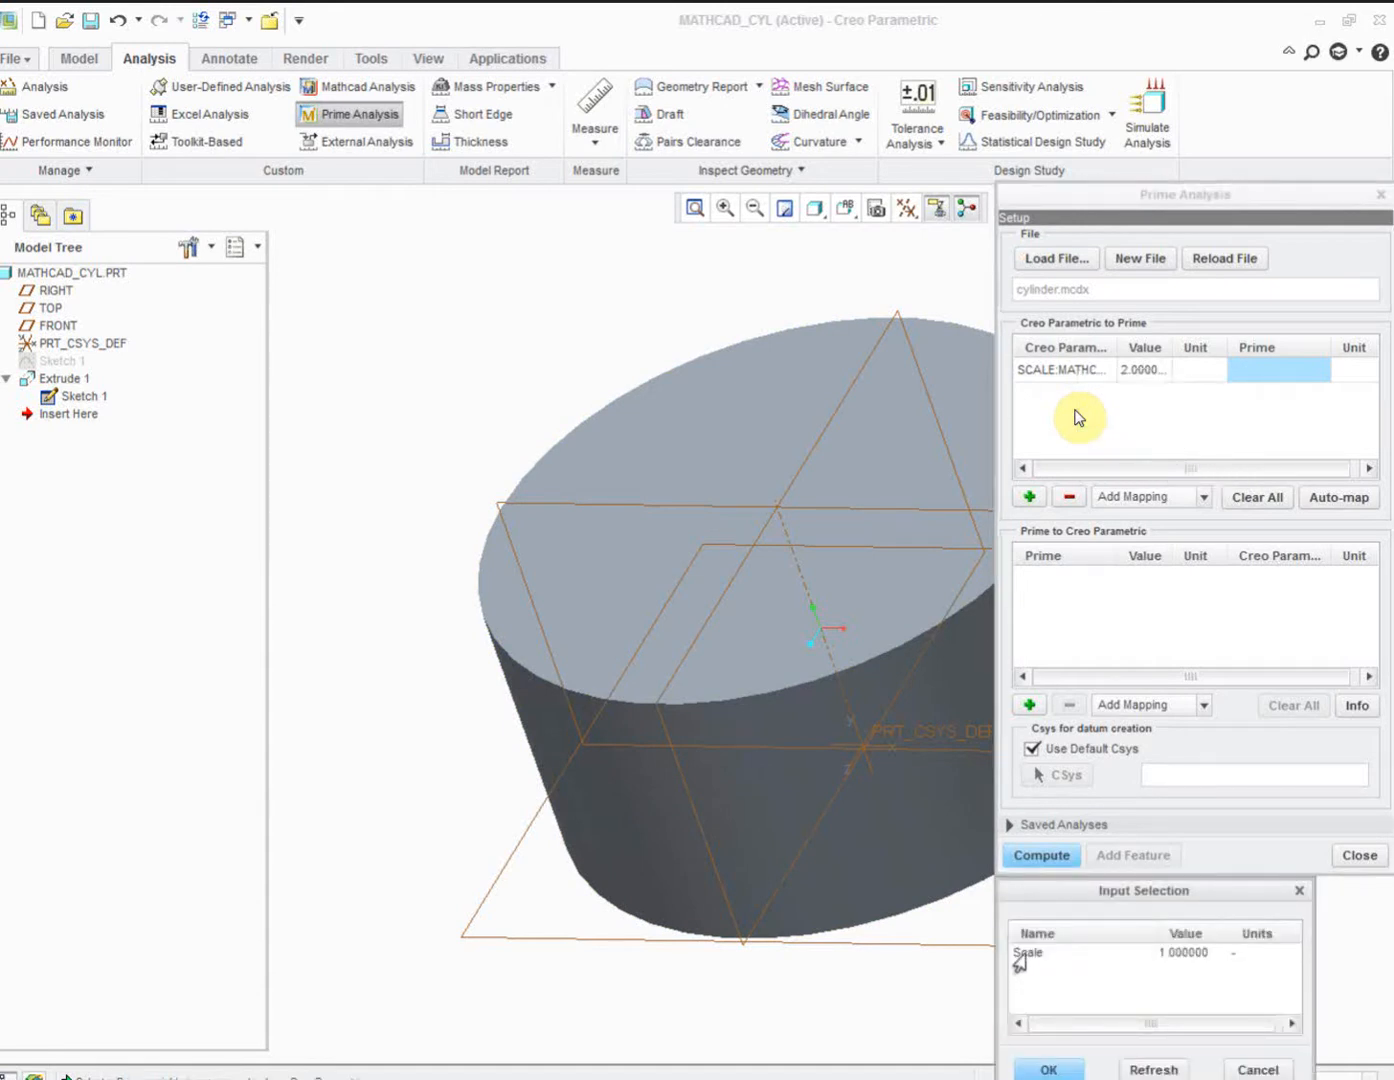
left_click(1025, 954)
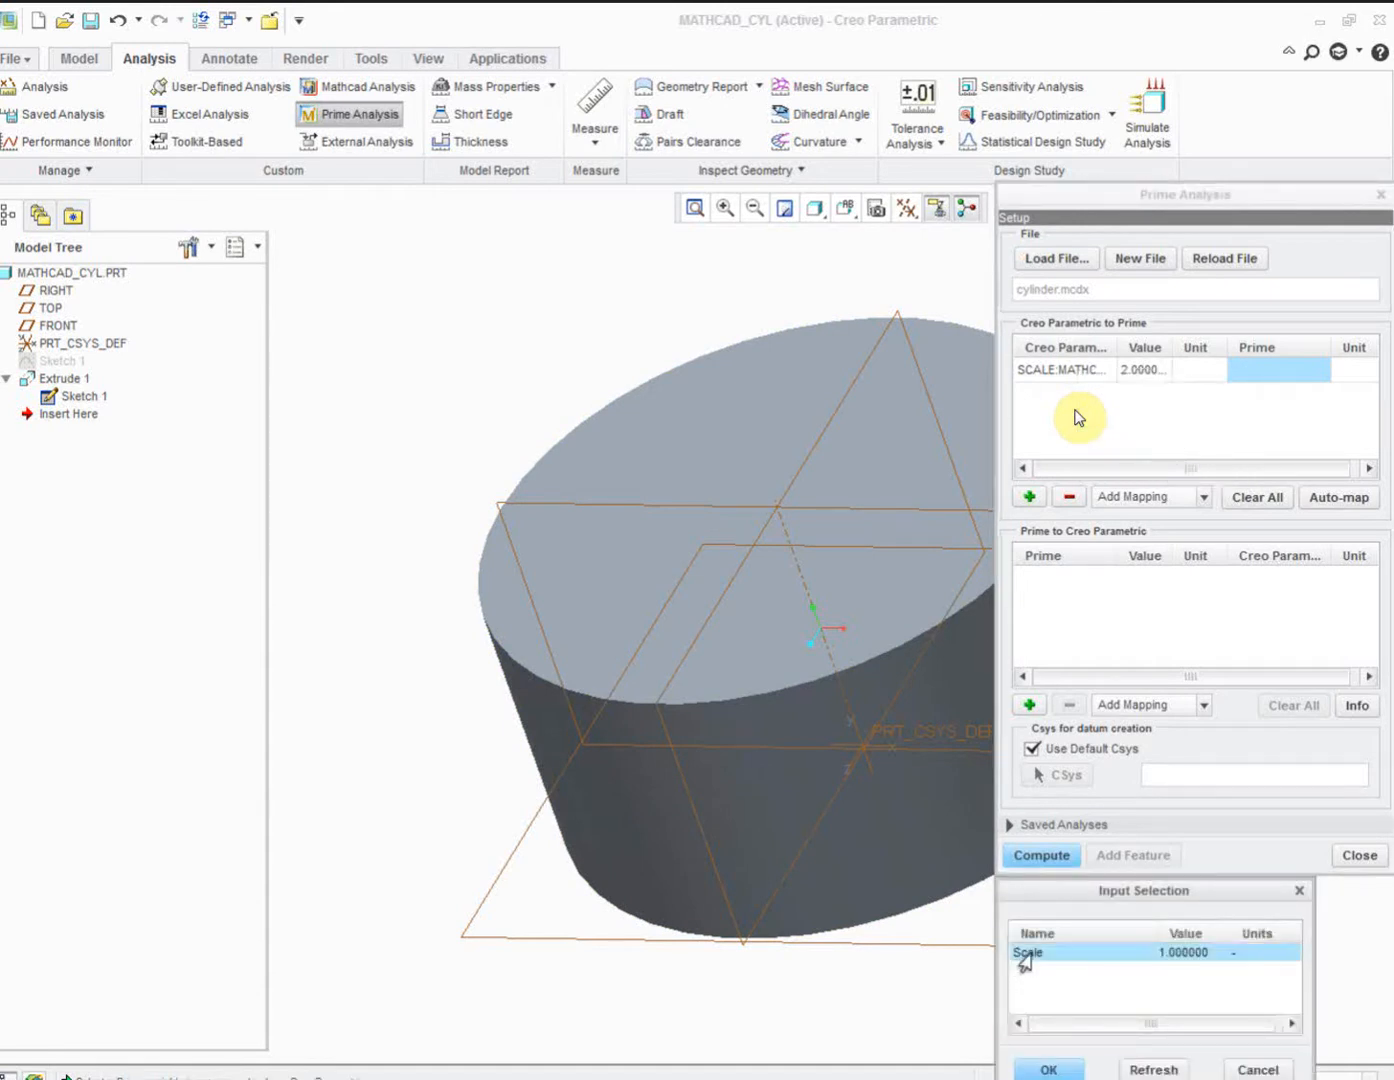
left_click(1040, 1070)
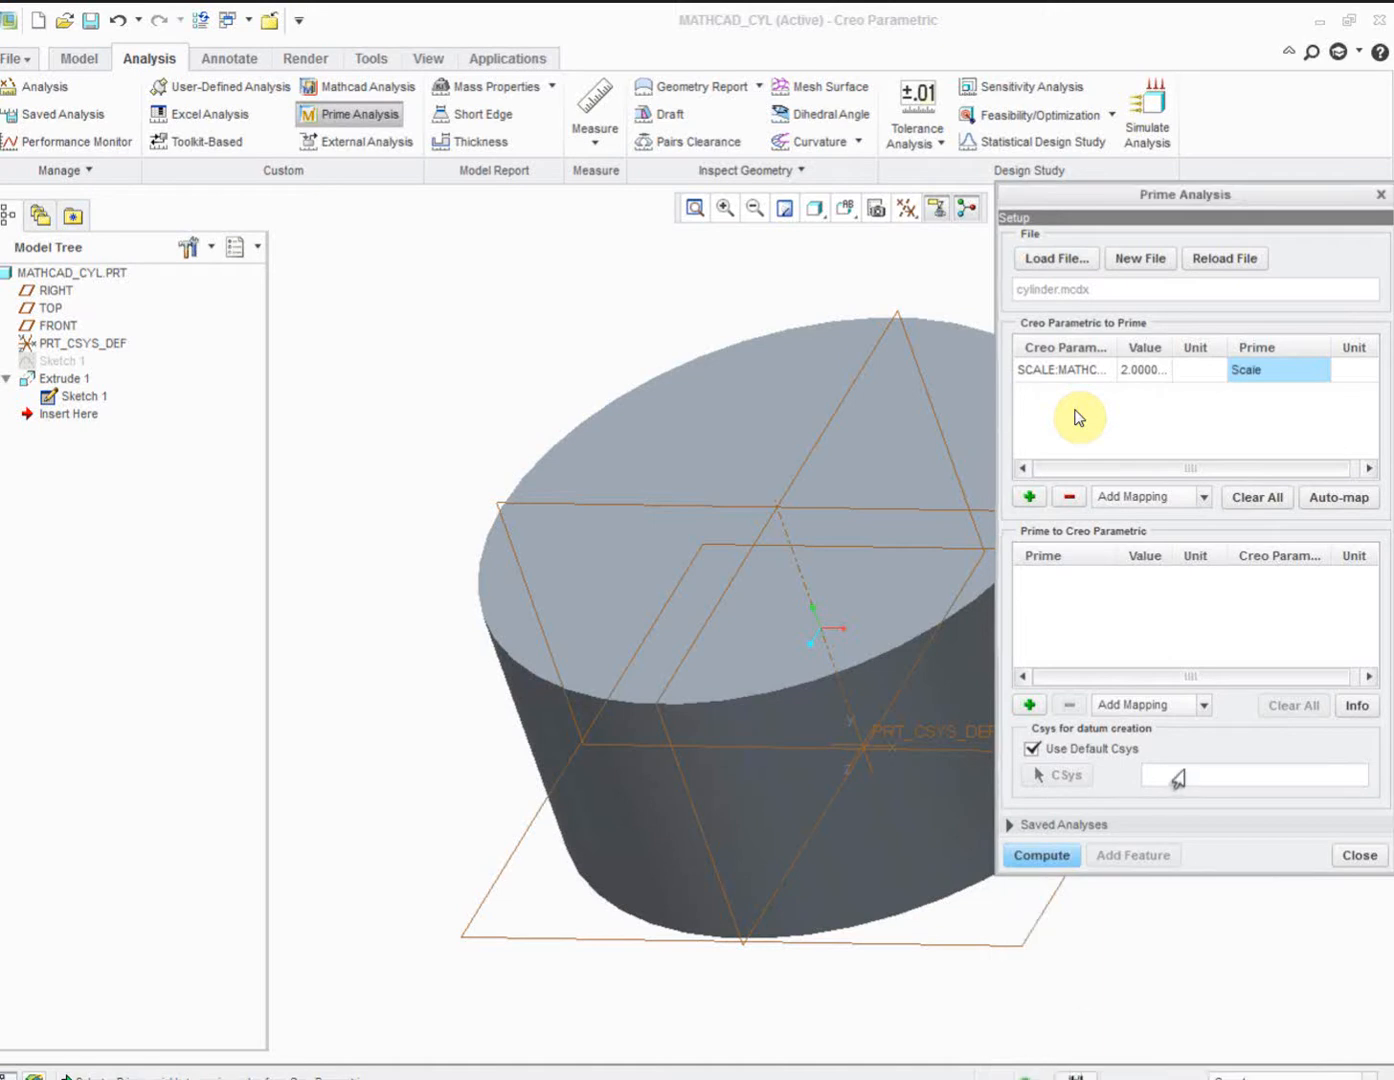
- Add Prime to Creo Parametric mappings for both worksheet outputs, D and H
left_click(1027, 706)
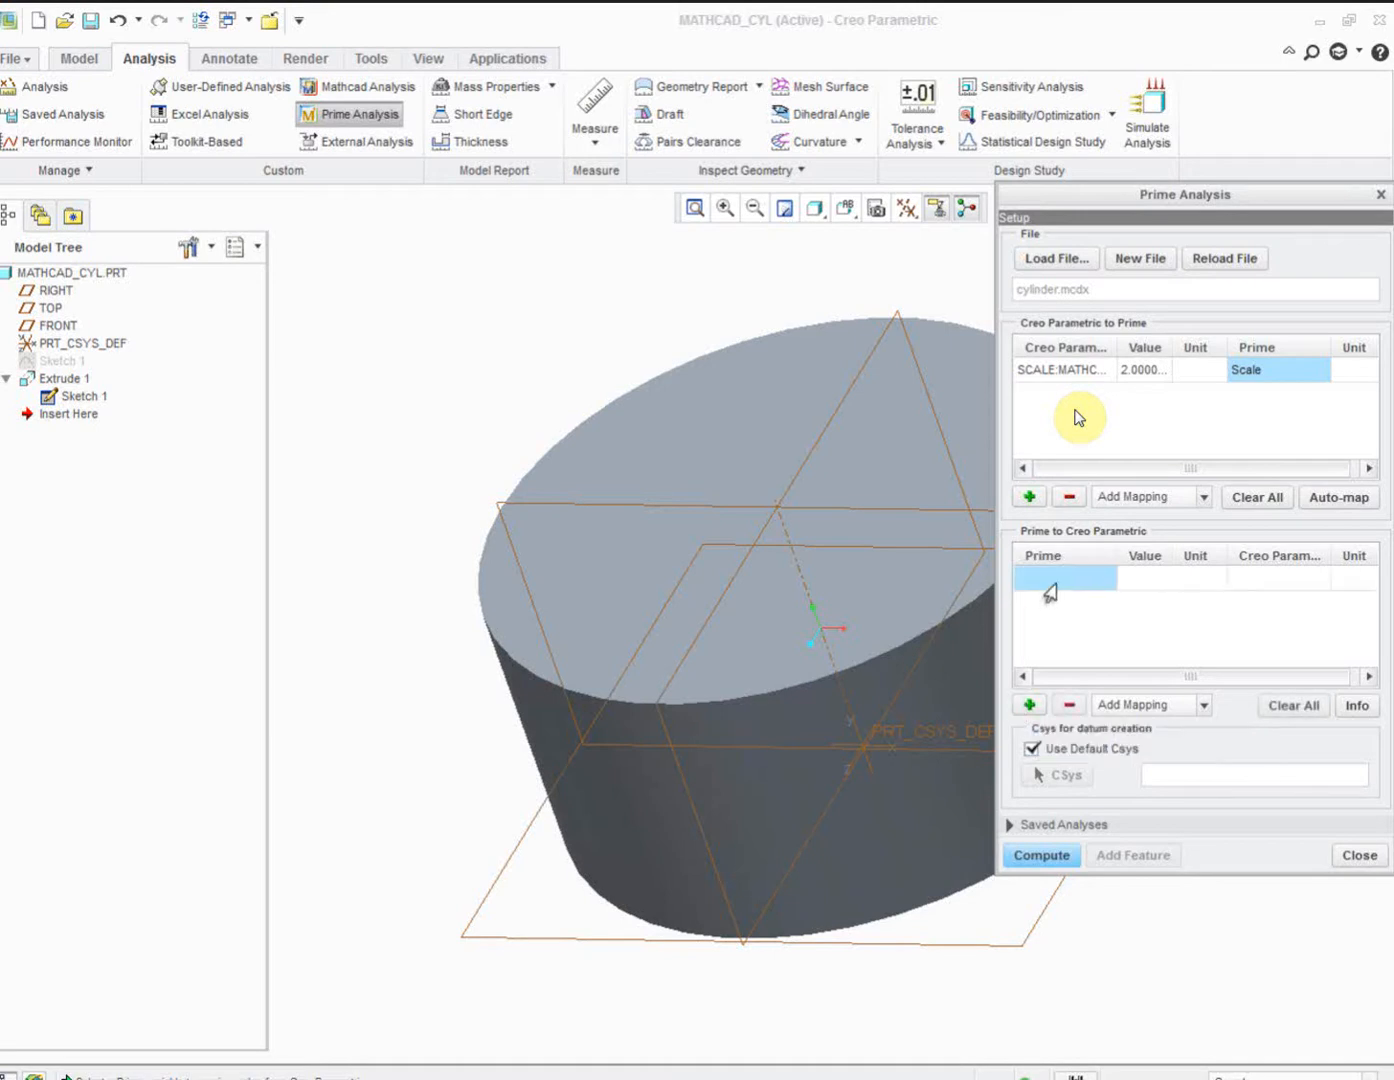
right_click(1055, 586)
left_click(1092, 651)
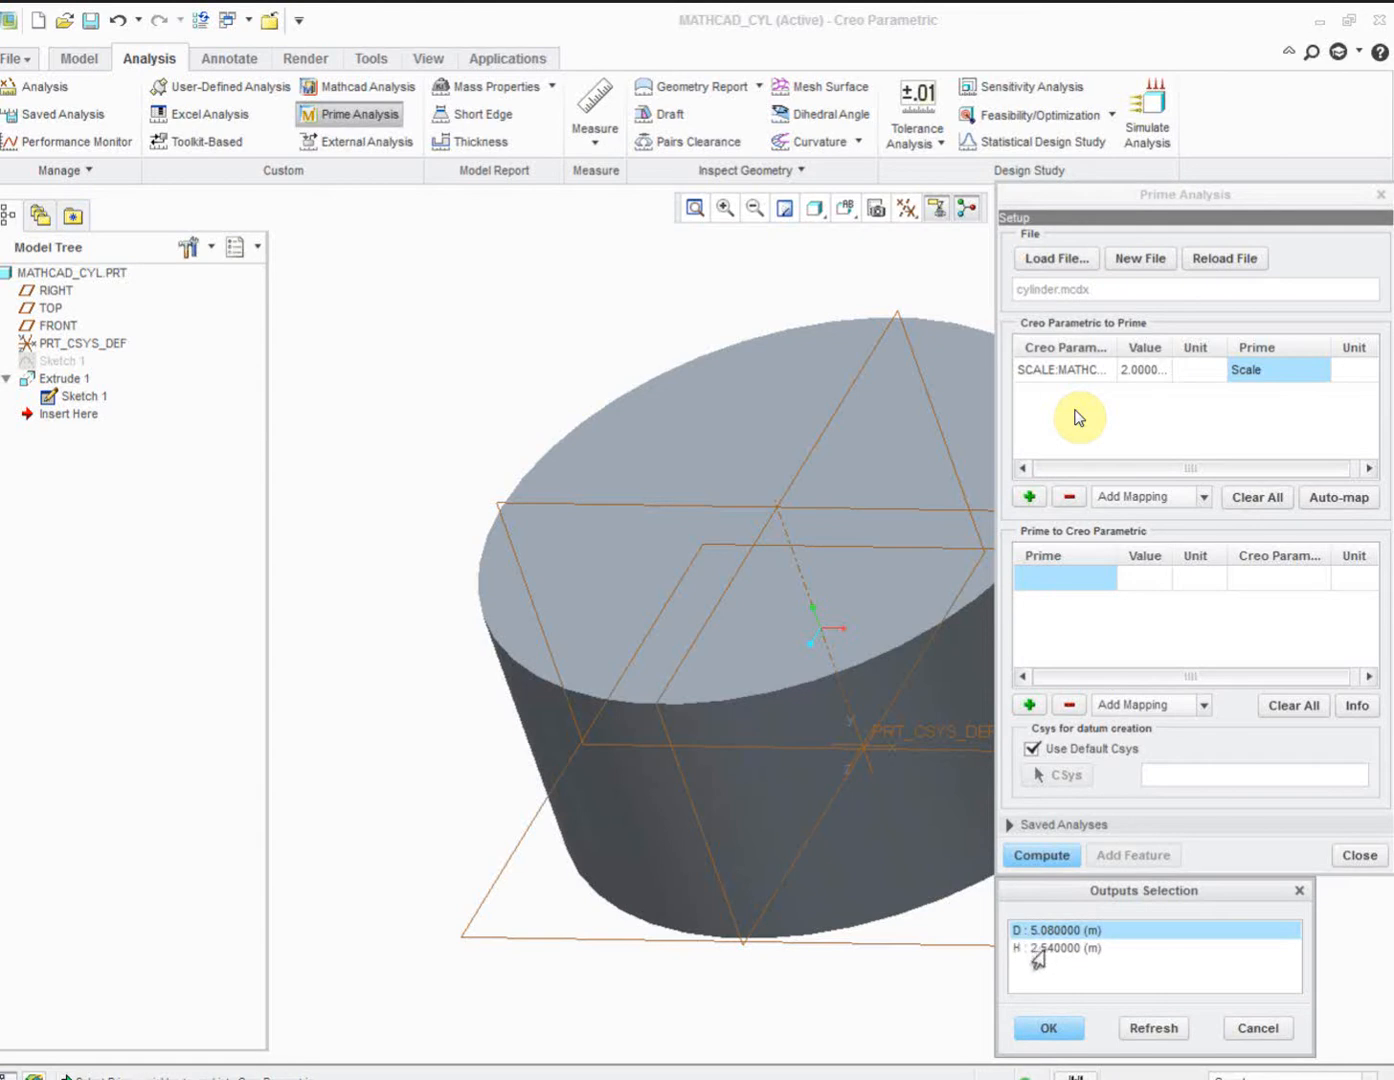
left_click(1025, 948, "ctrl")
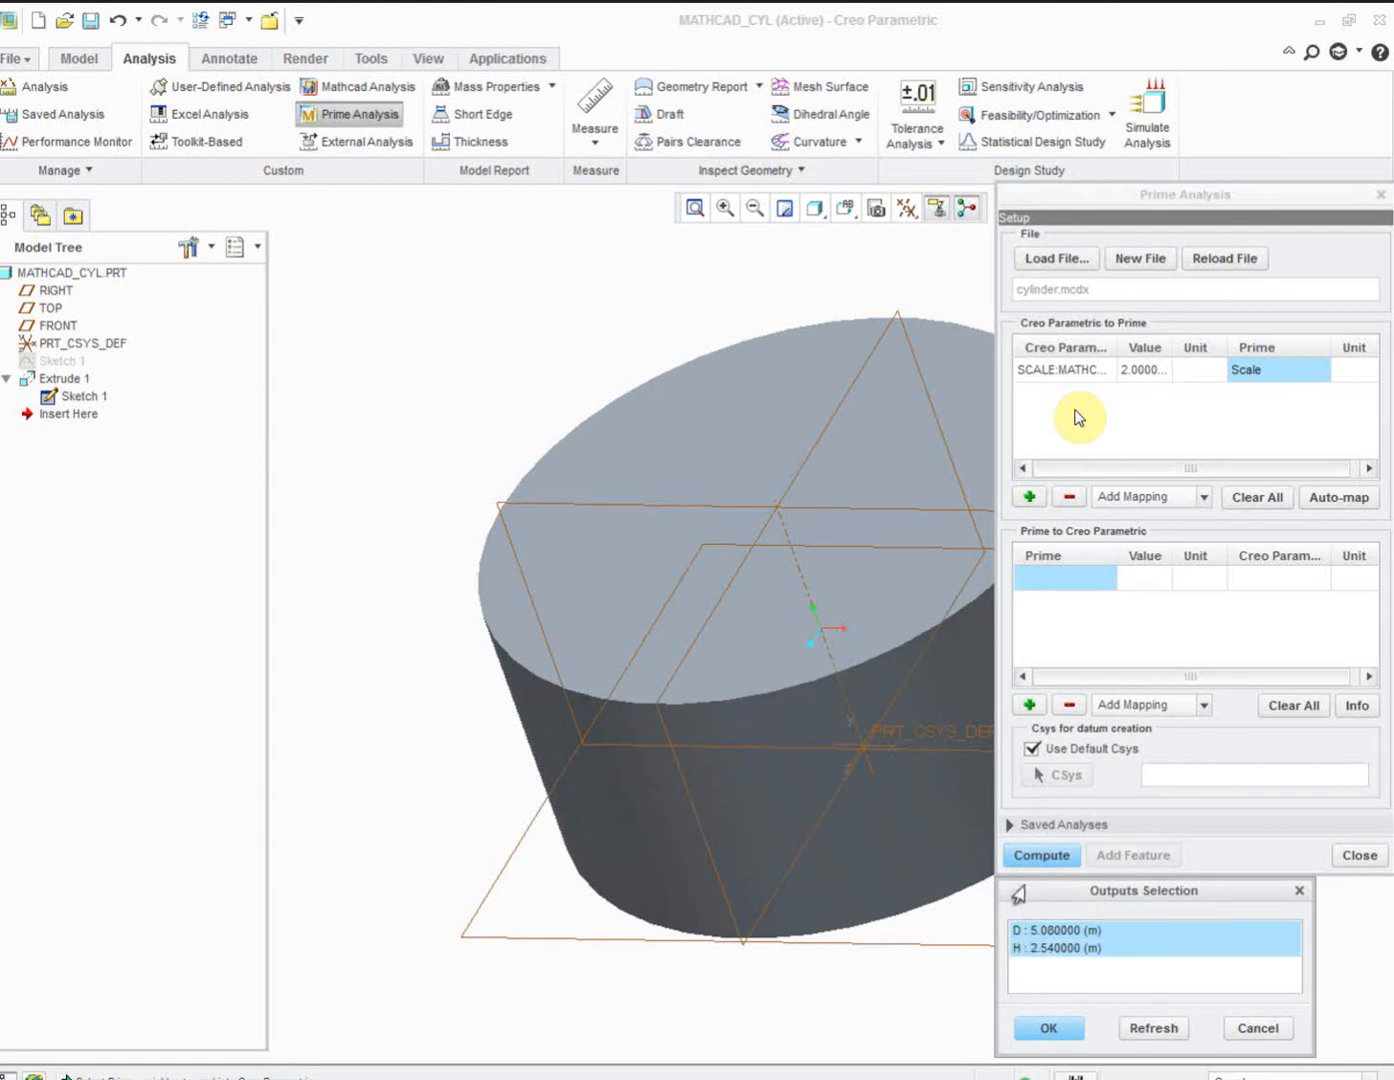
left_click_drag(1028, 900, 742, 548)
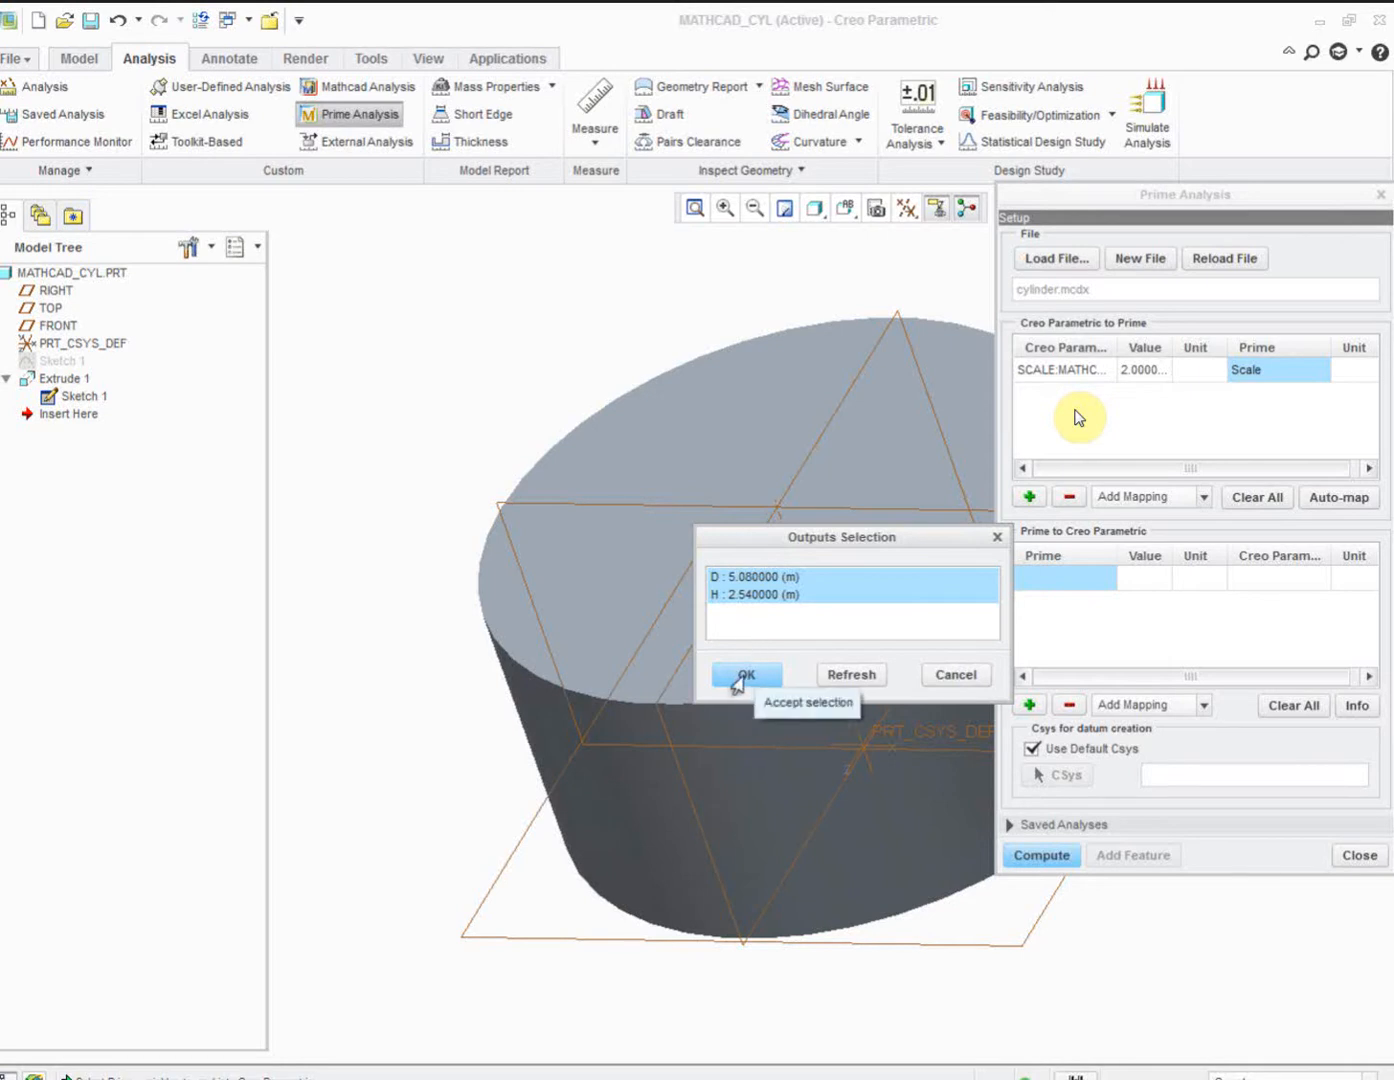
left_click(740, 677)
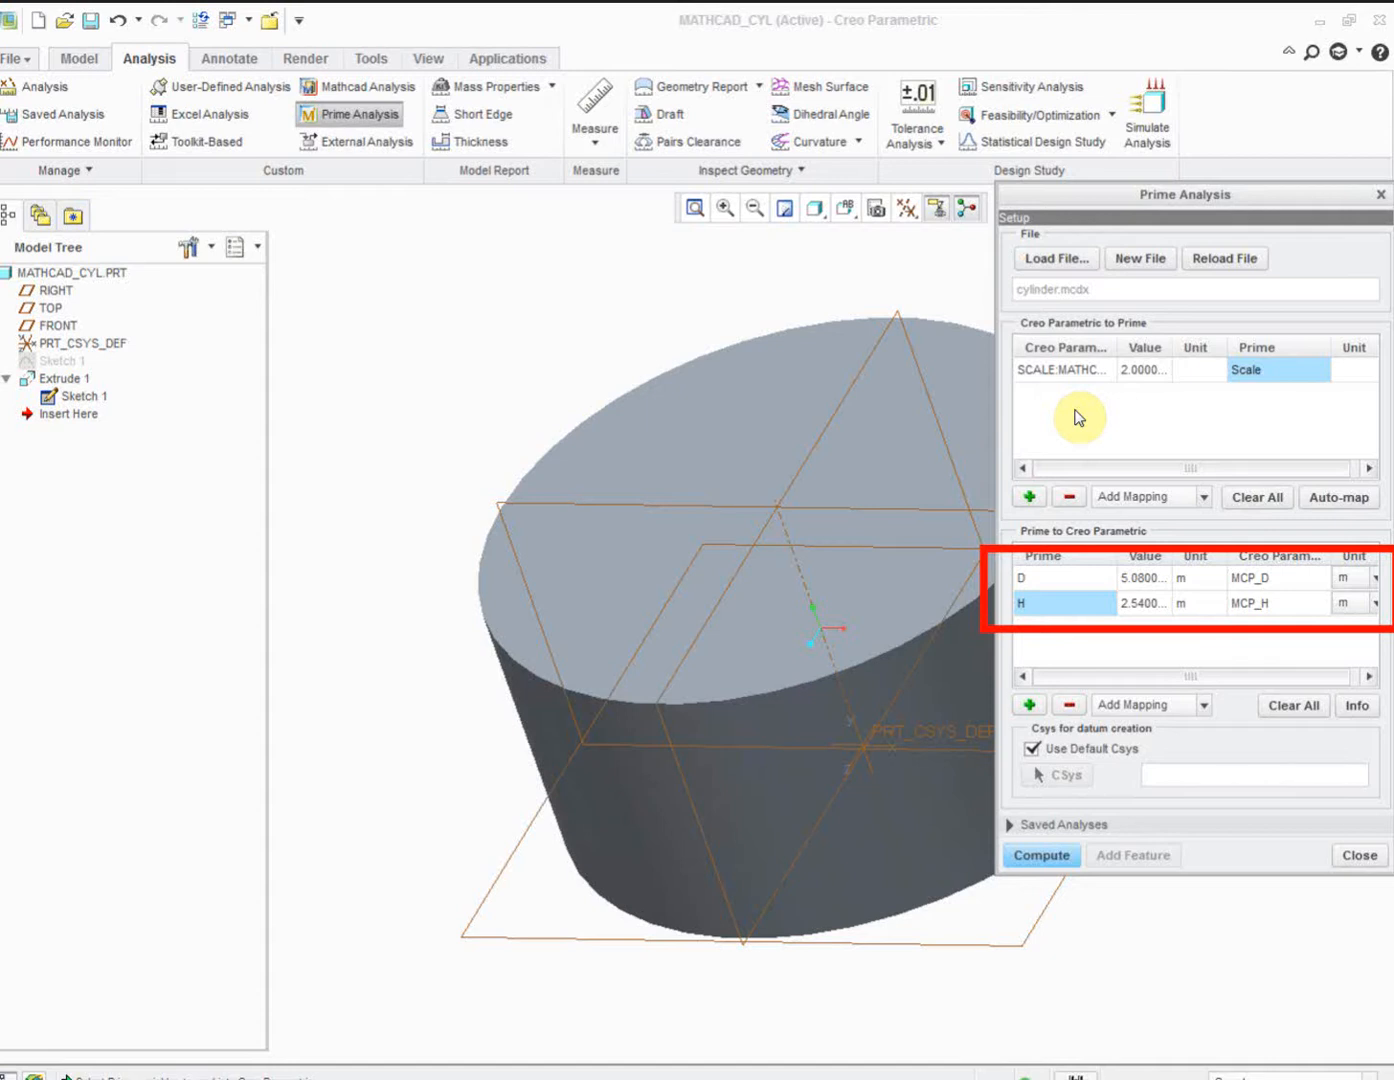
- Compute the Prime Analysis and add it to the model as a feature named Mathcad_cyl, closing the analysis setup
left_click(1031, 862)
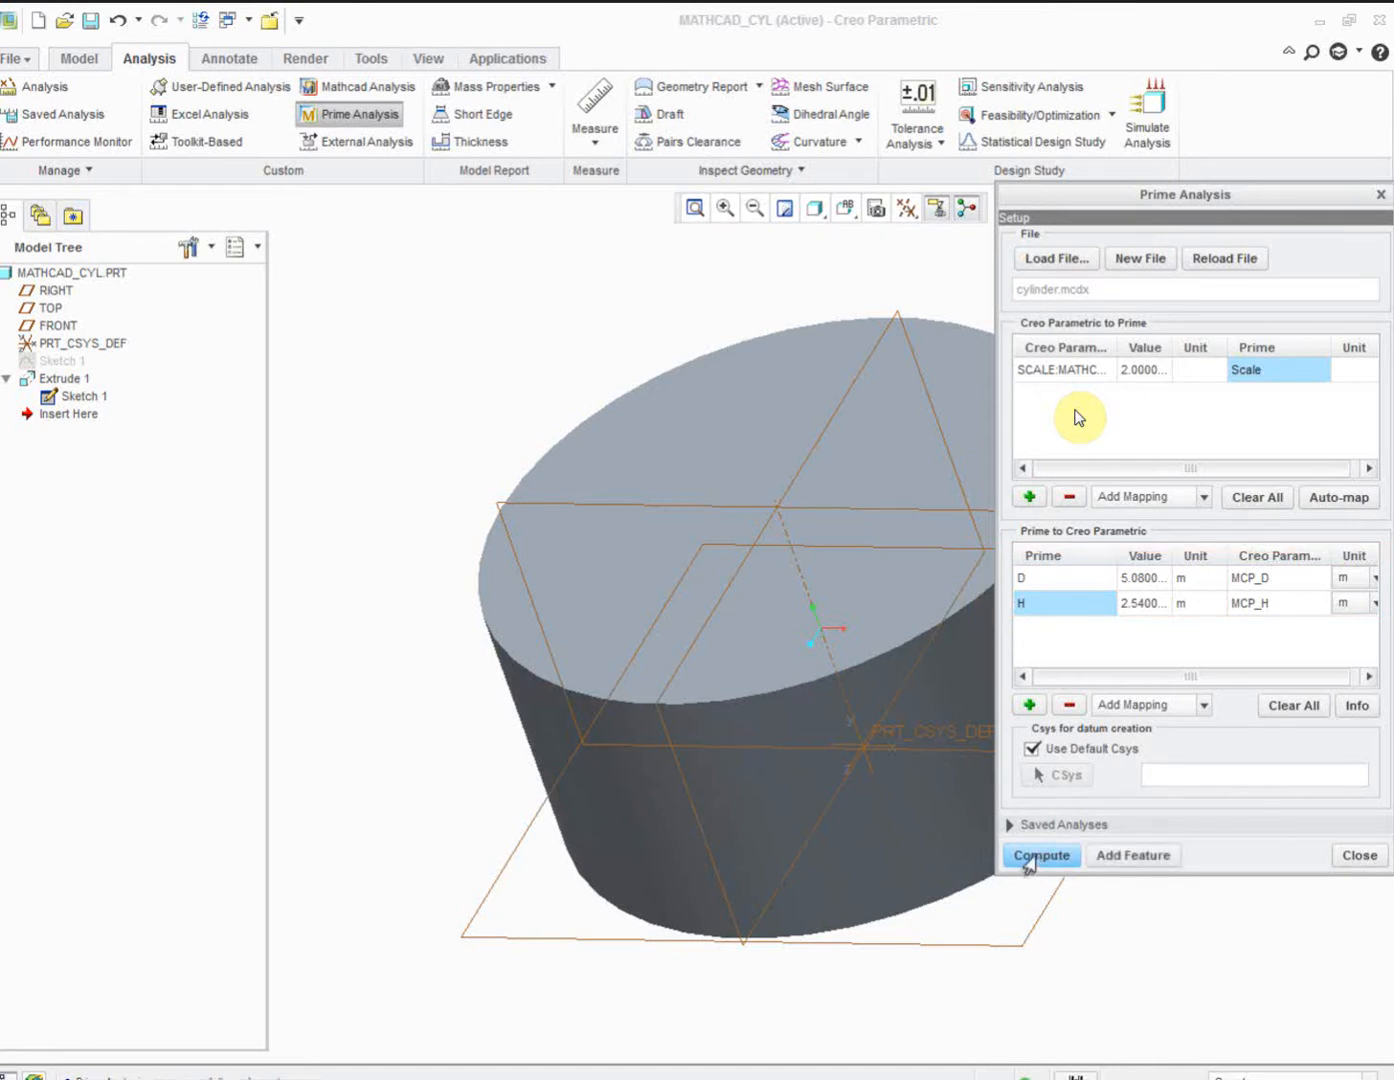
left_click(1108, 858)
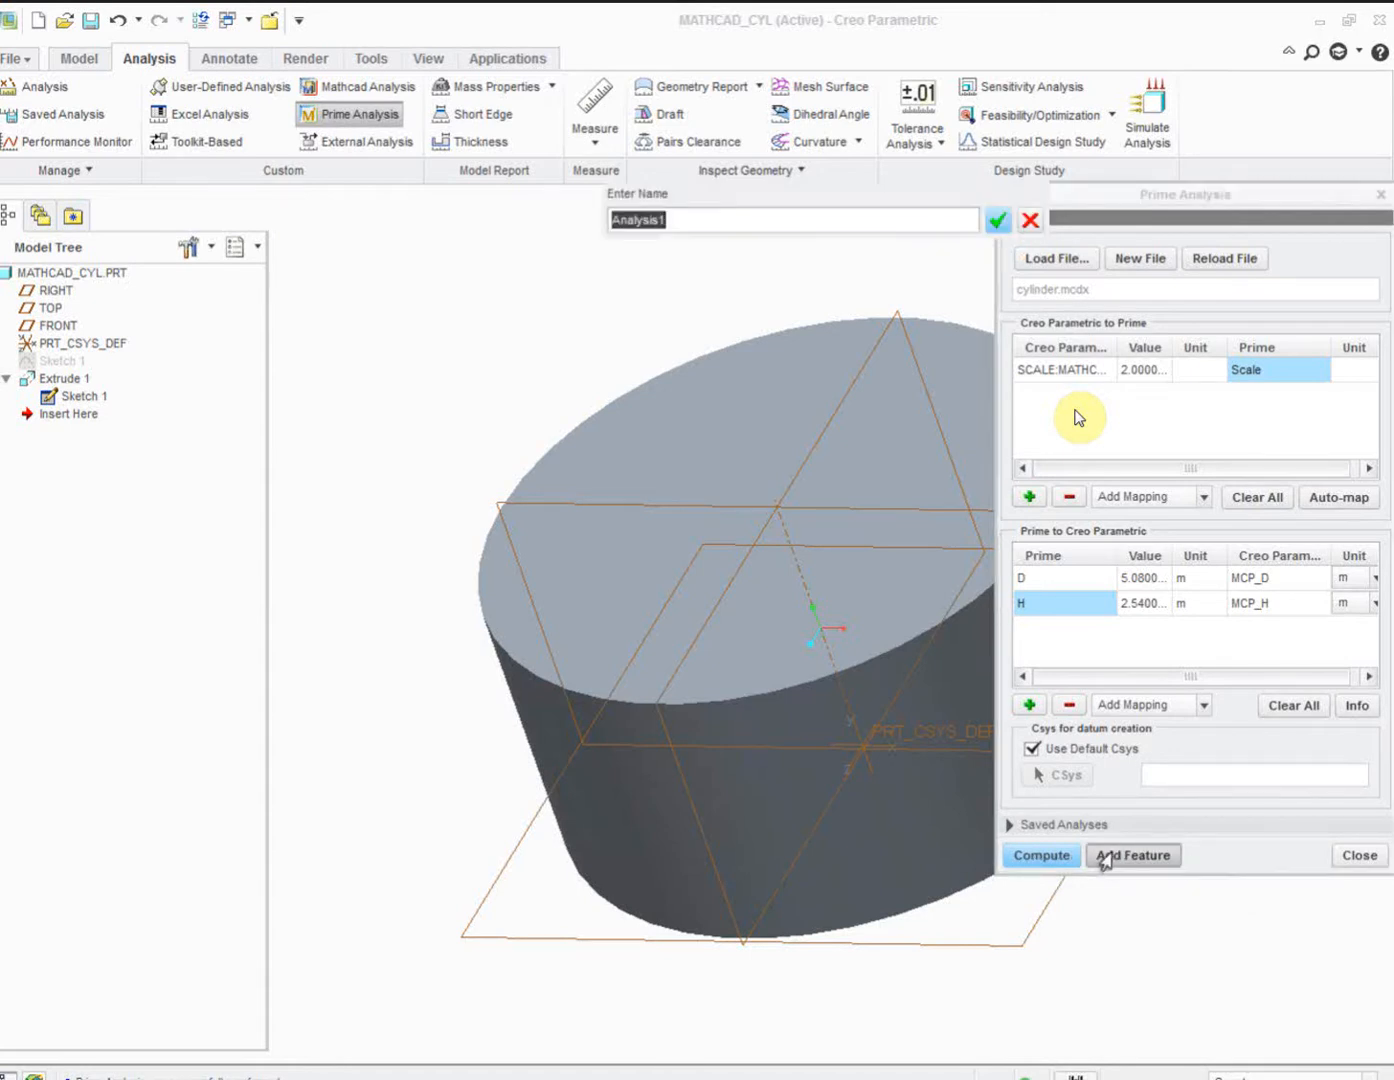
type("Mathcad_cyl")
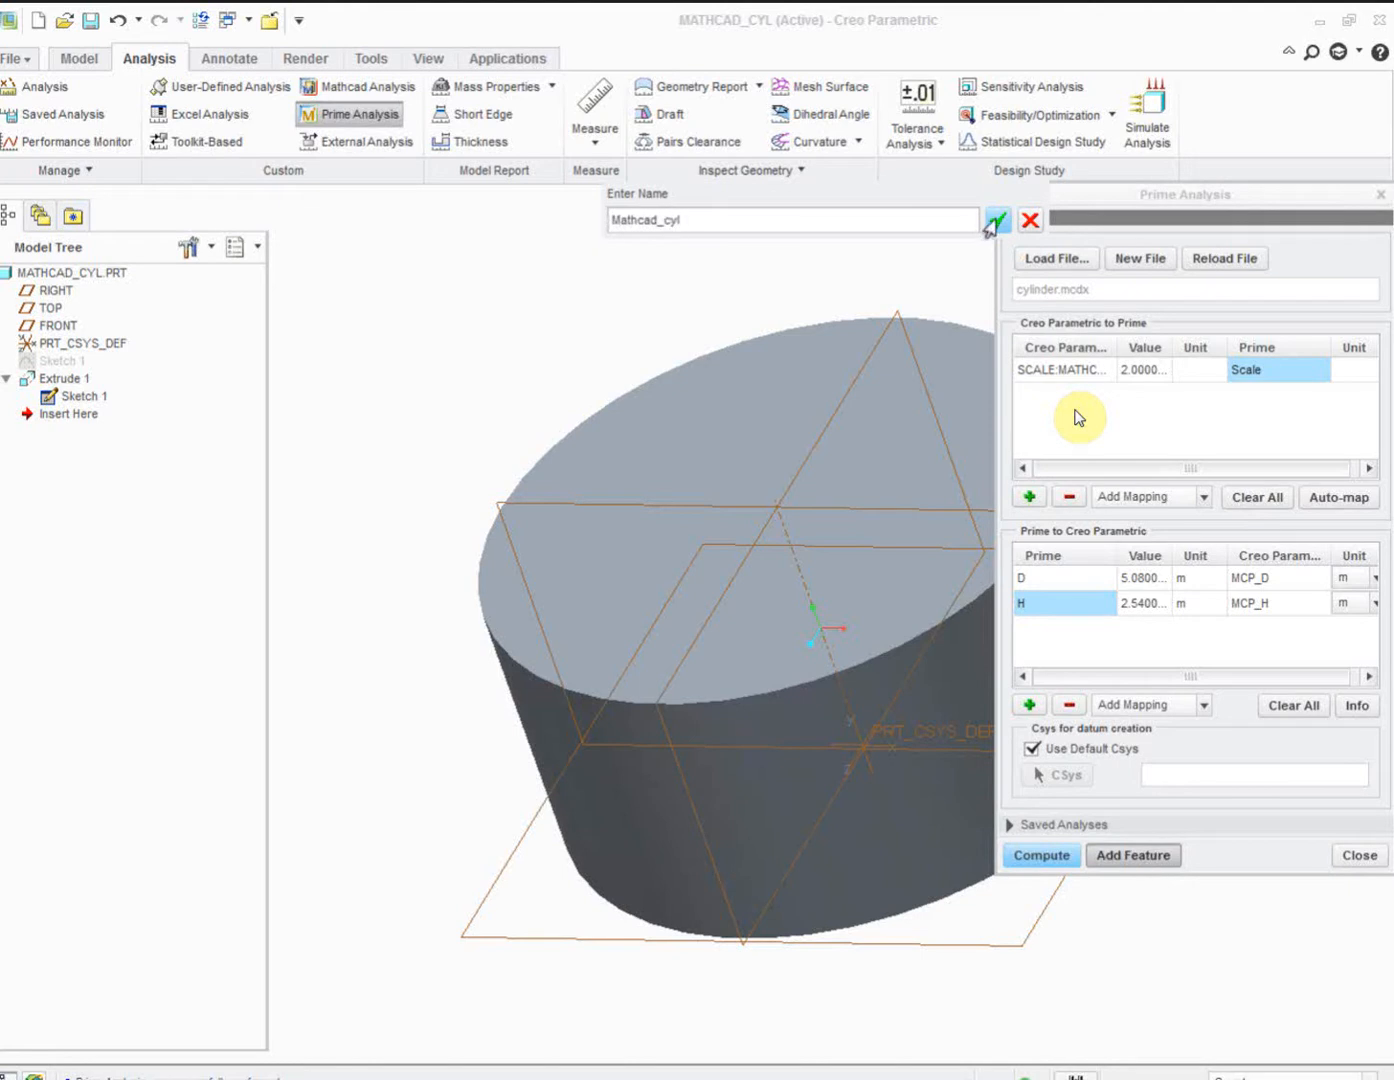
left_click(995, 220)
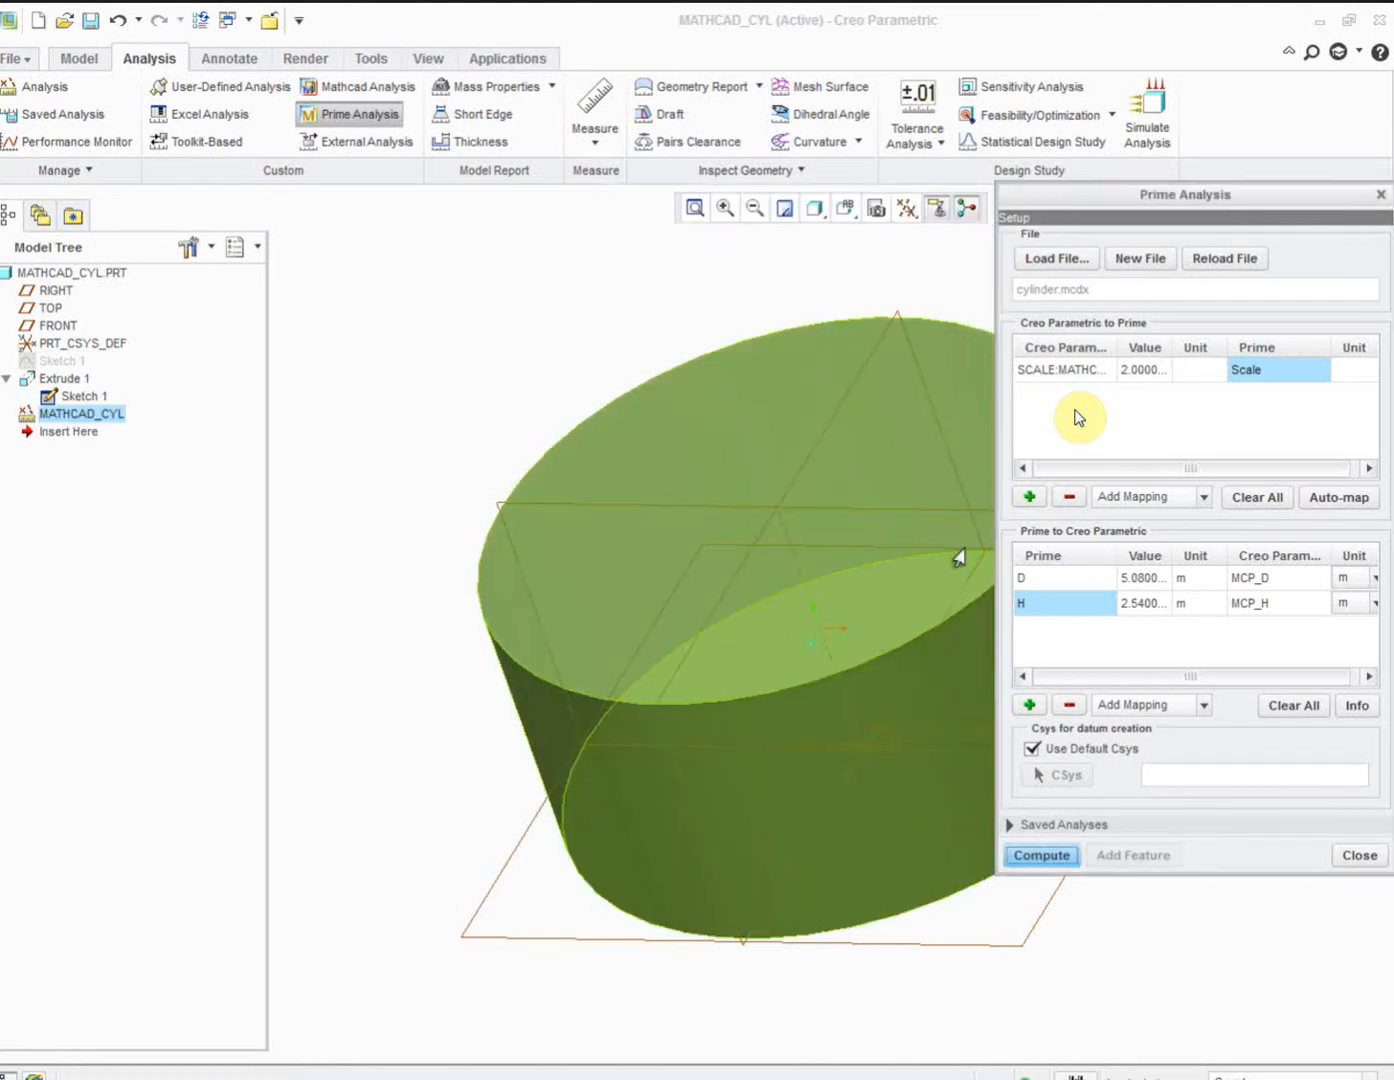
left_click(1350, 856)
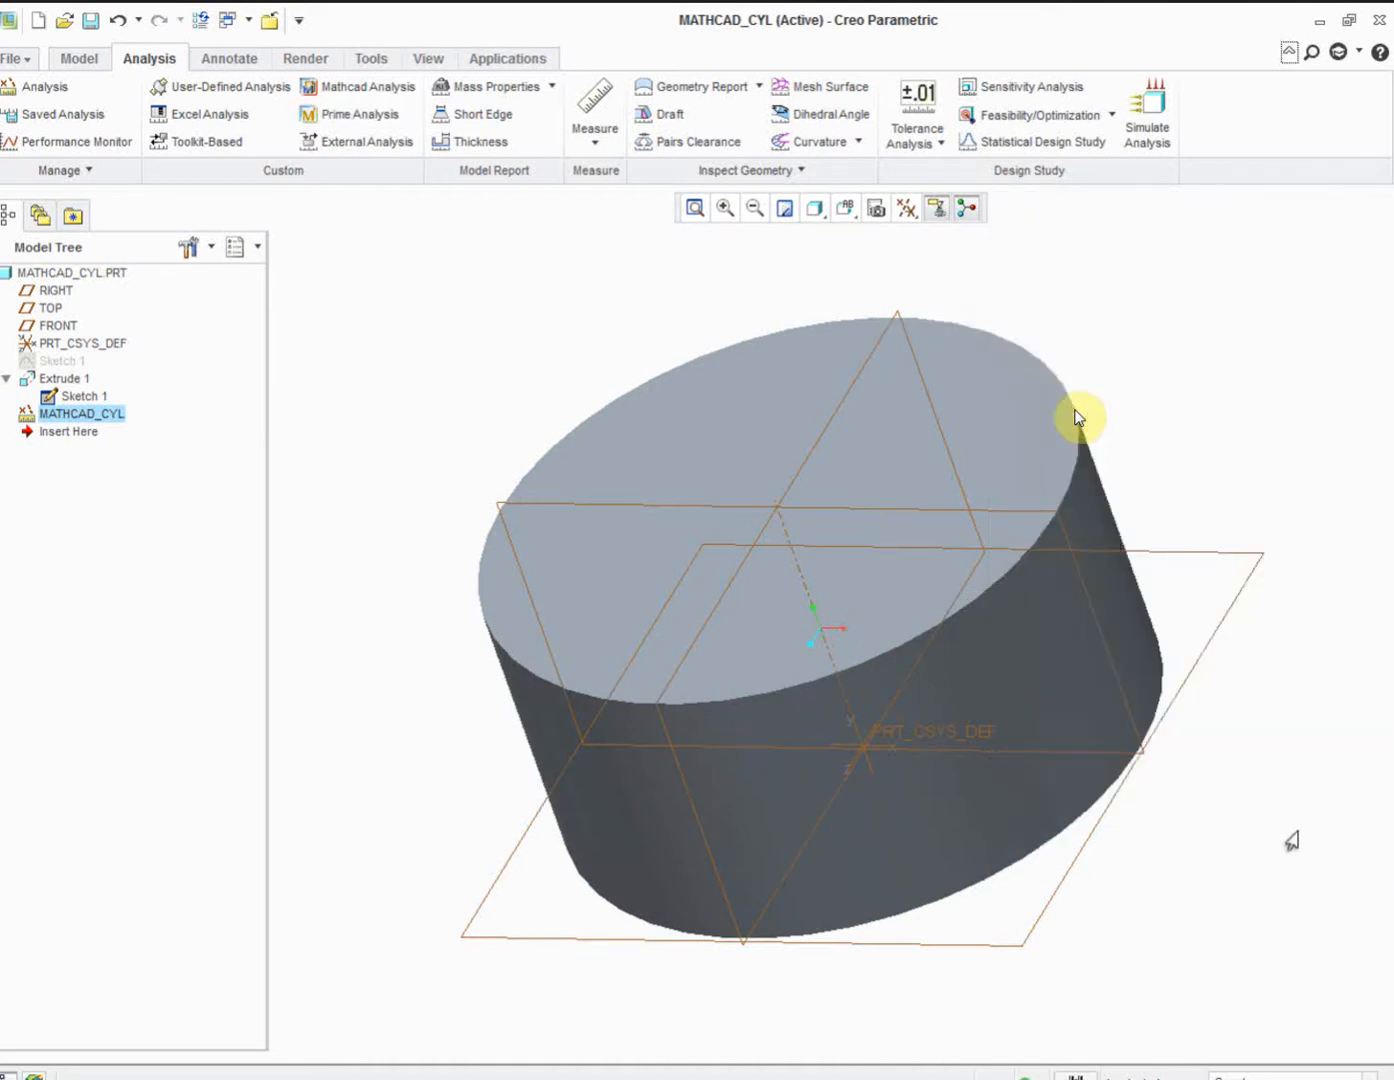
double_click(60, 413)
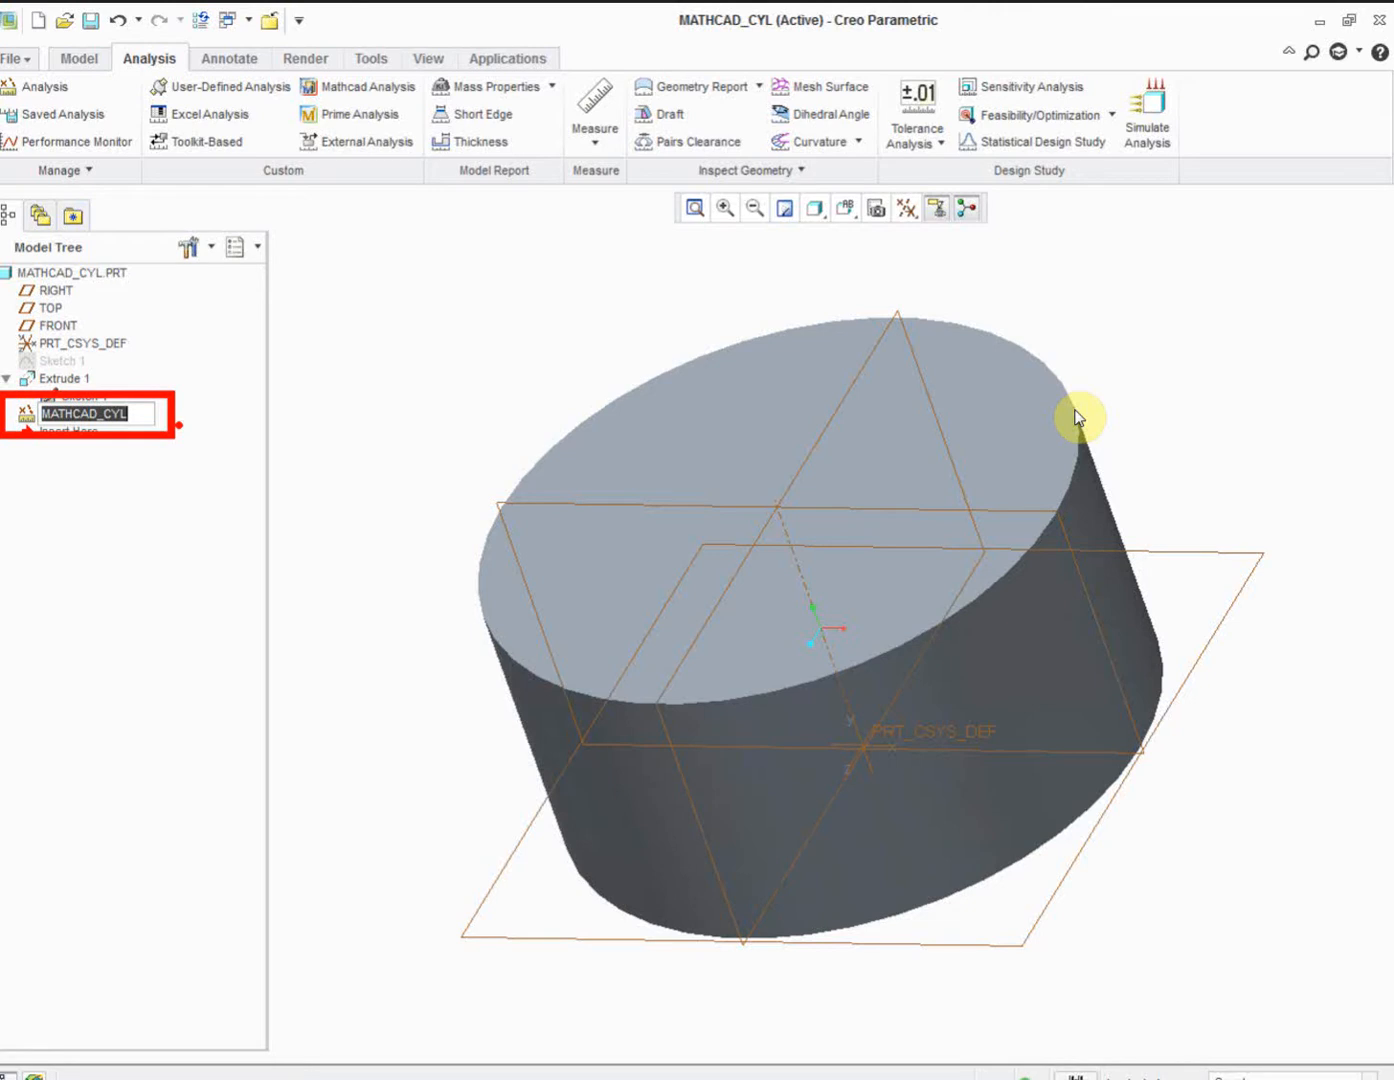
key("Return")
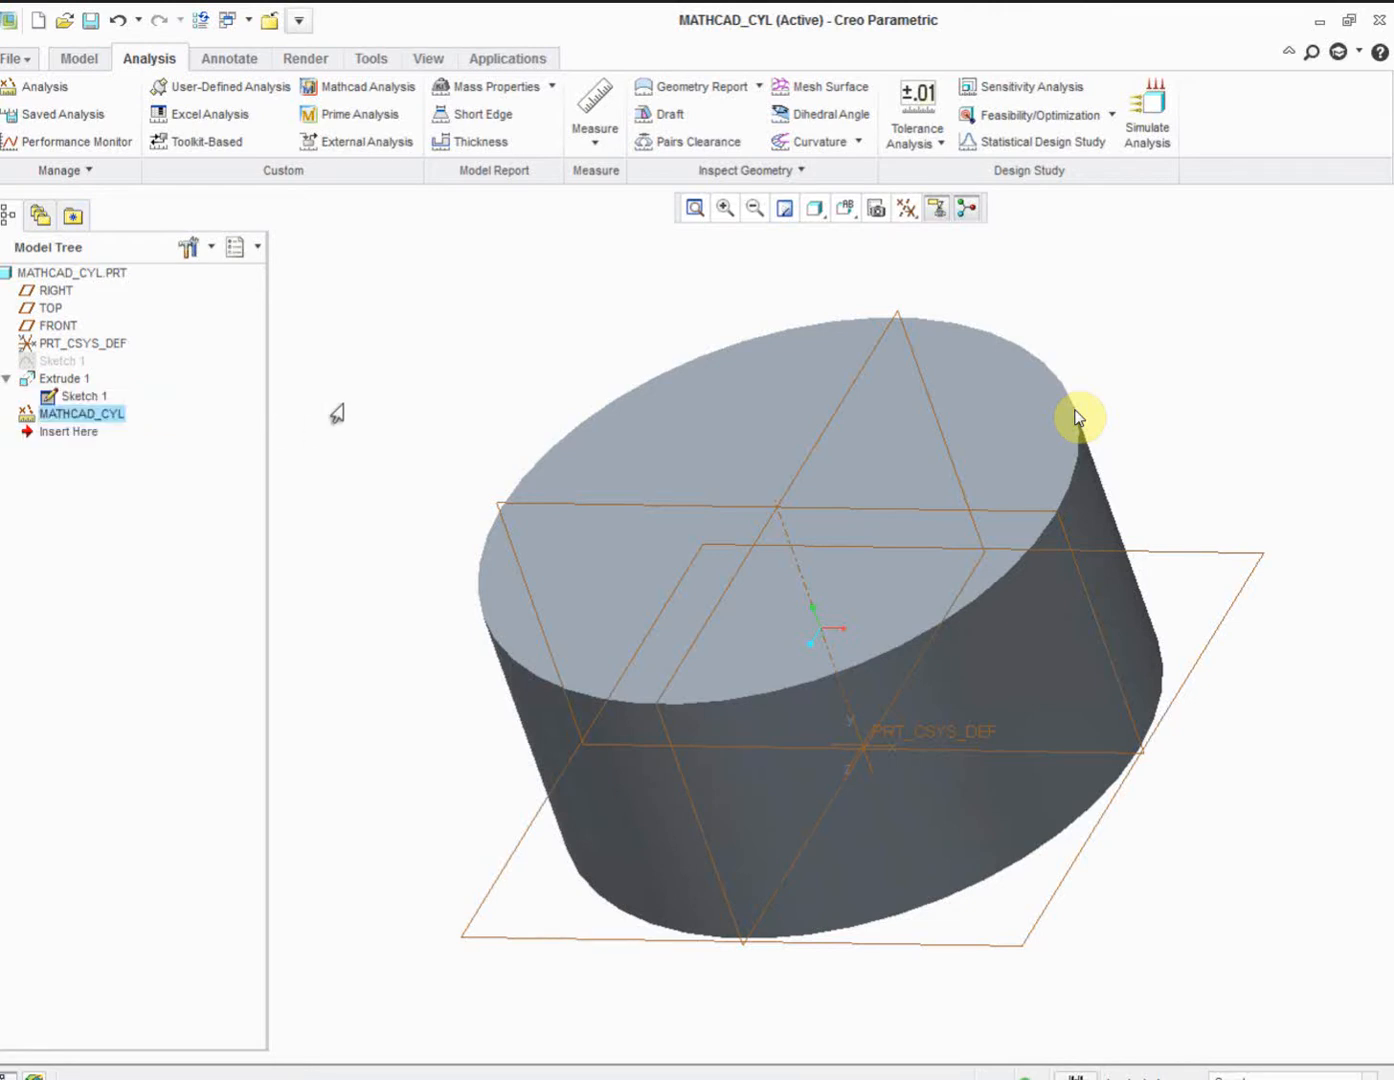
middle_click_drag(588, 433, 580, 440)
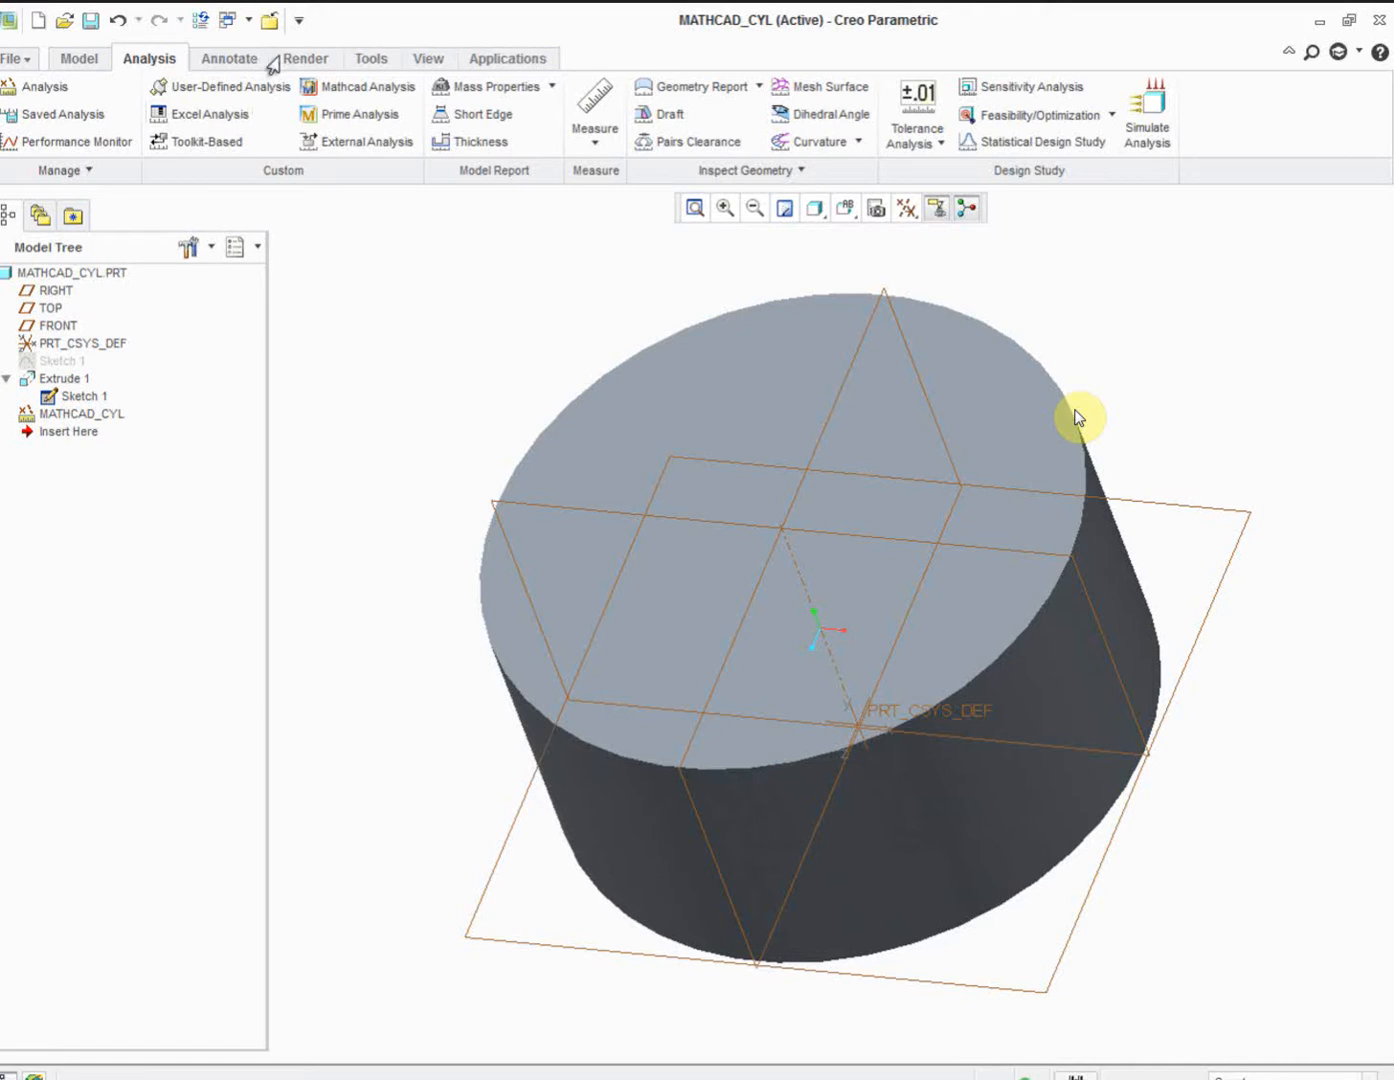
left_click(368, 60)
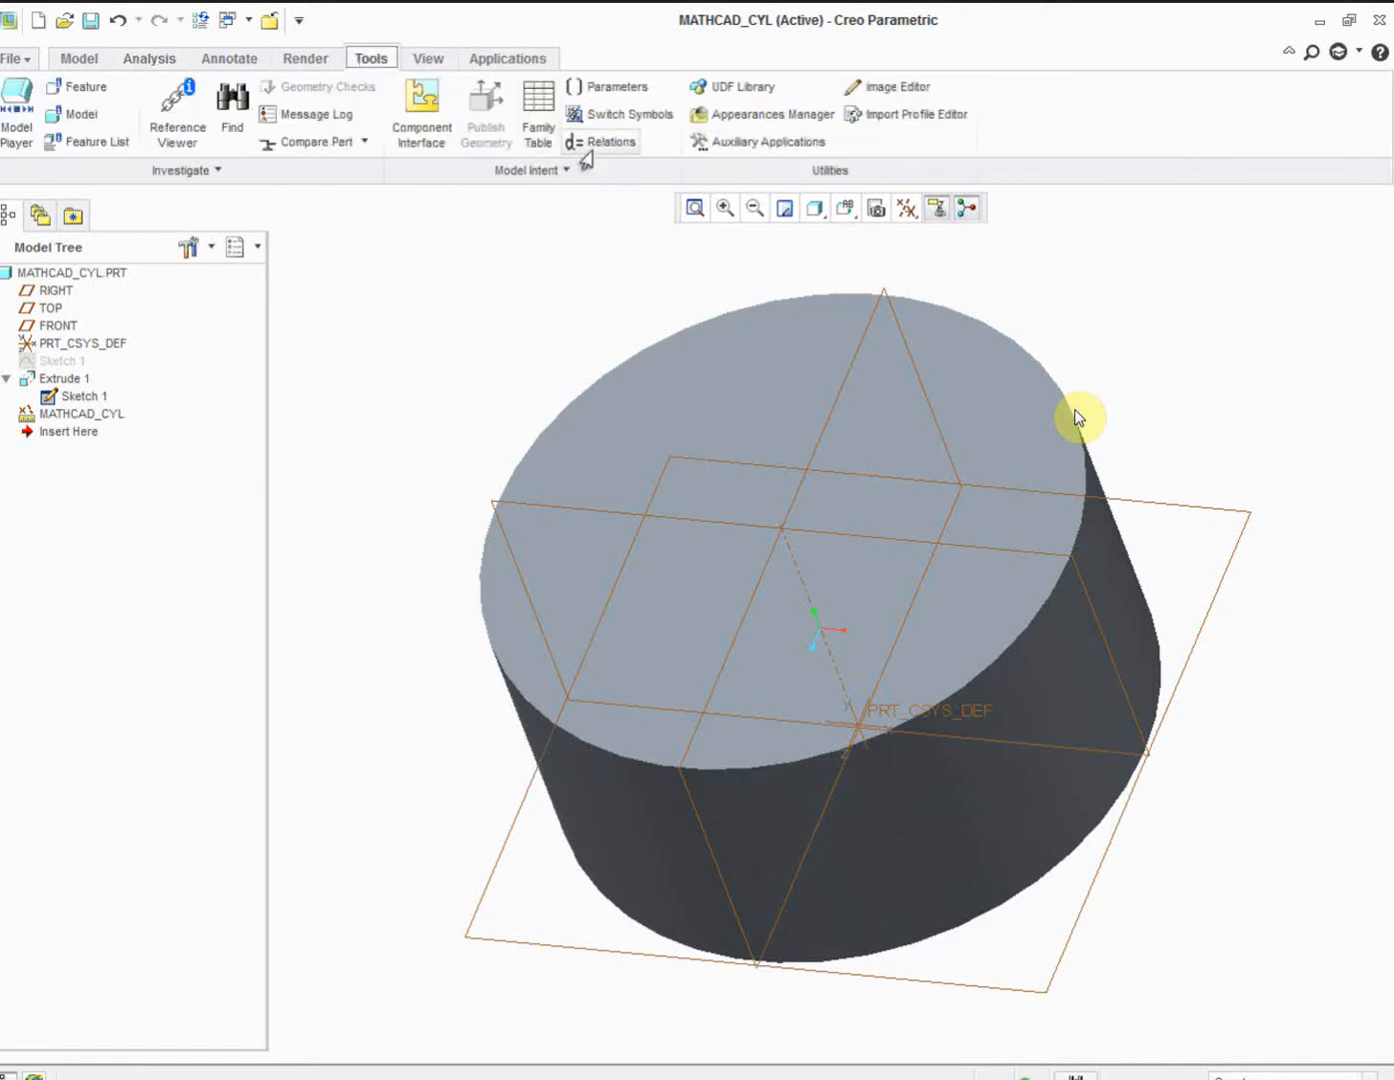
left_click(600, 142)
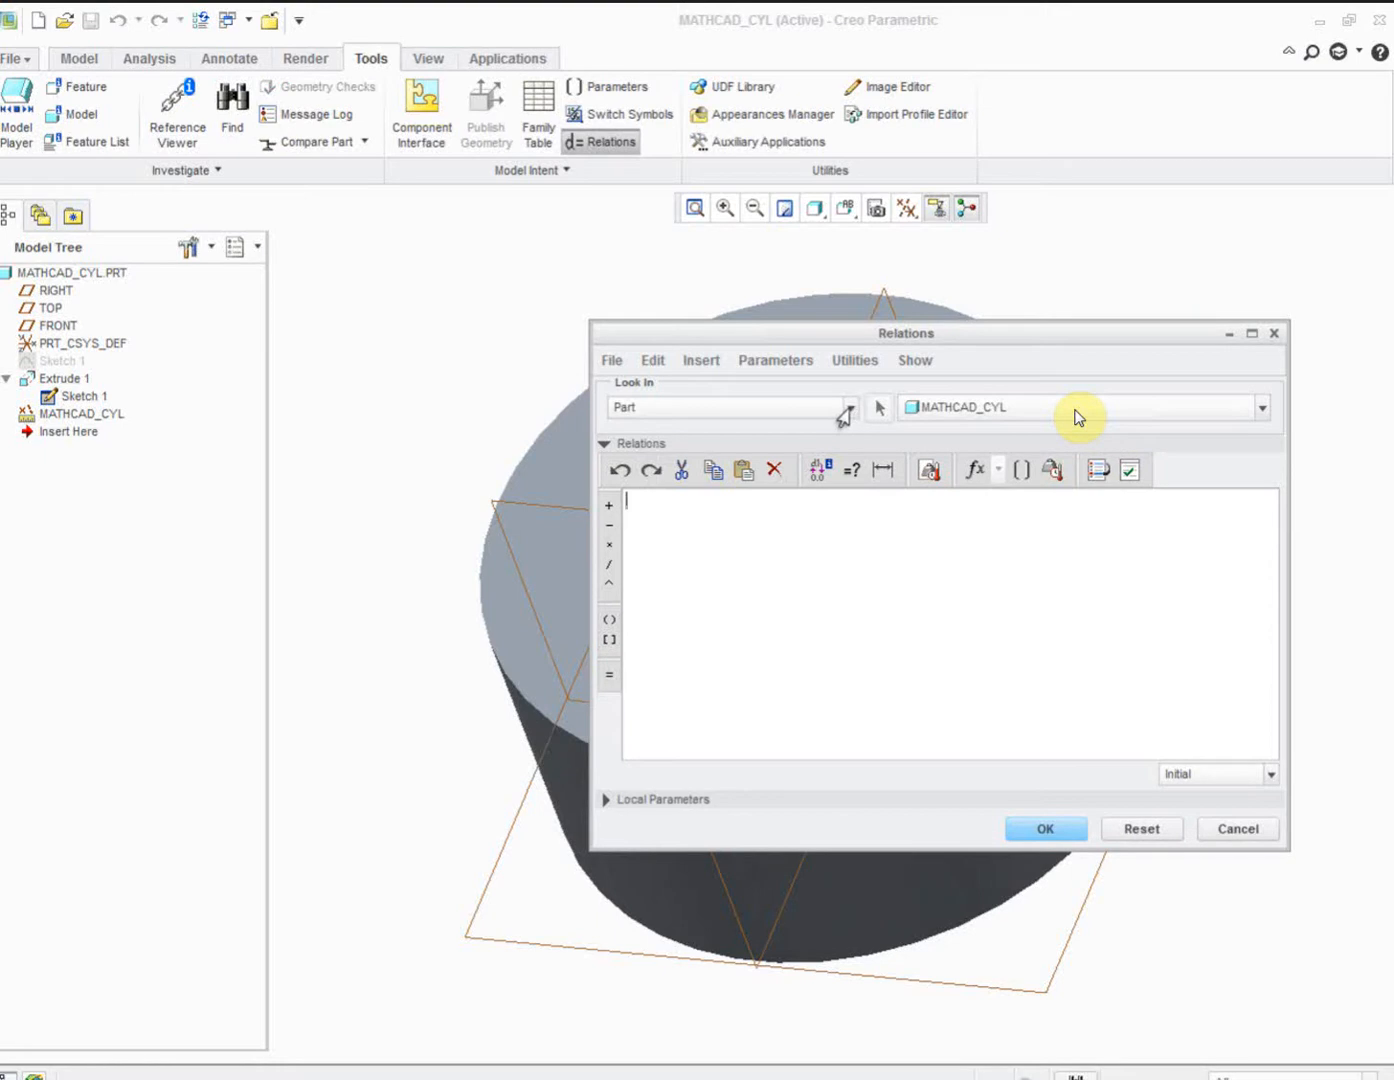
left_click(846, 413)
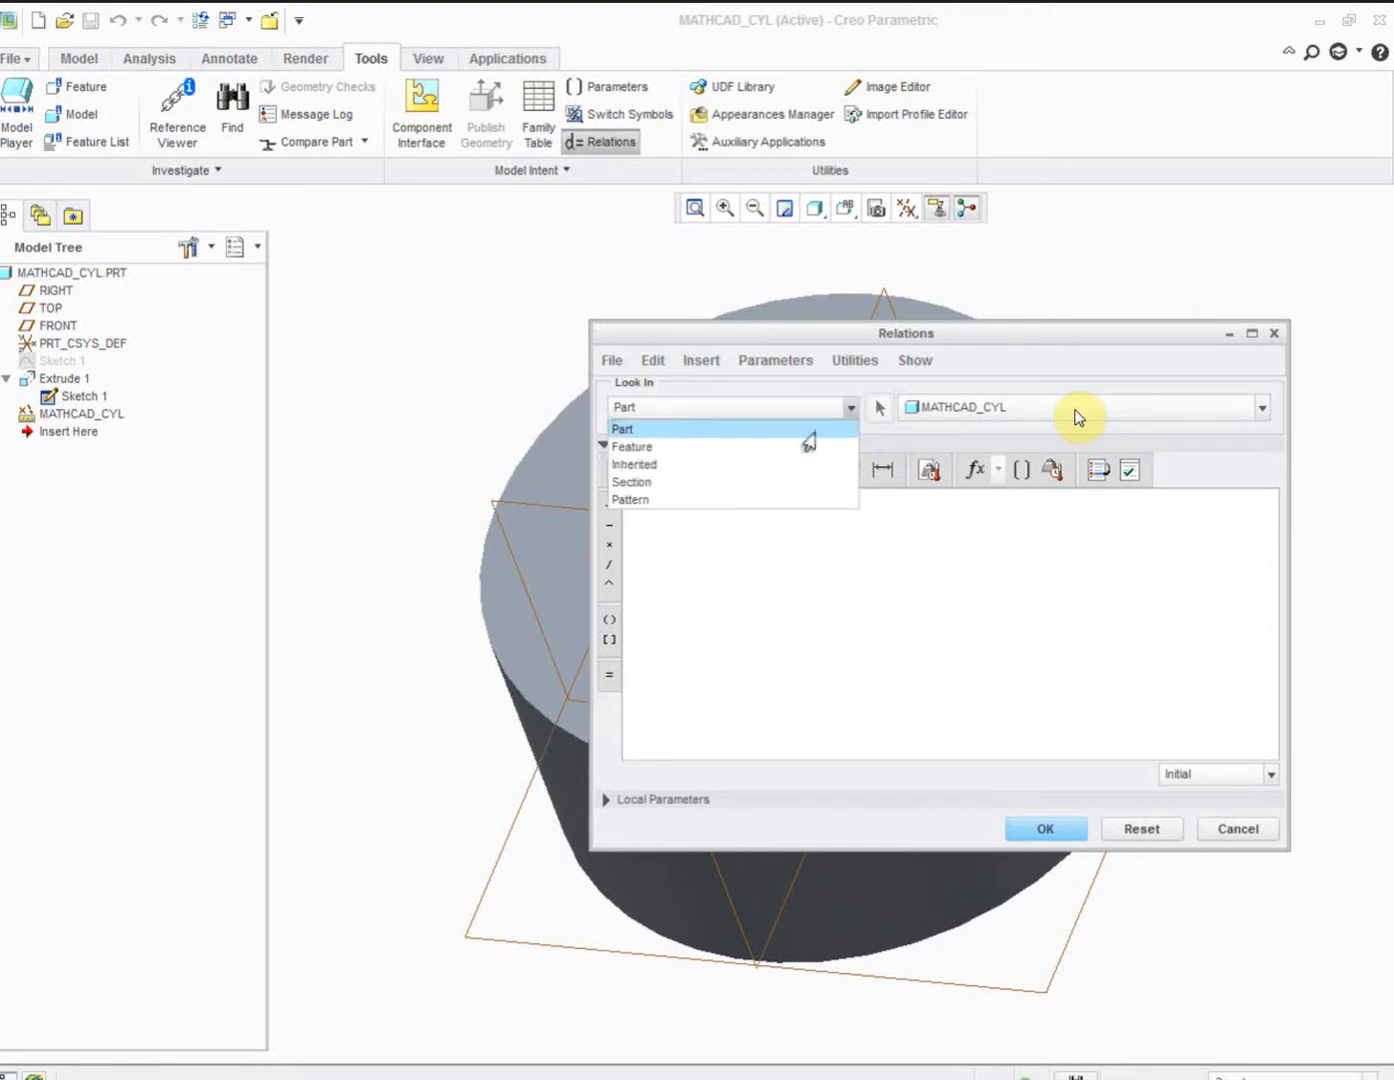
left_click(800, 444)
left_click(44, 415)
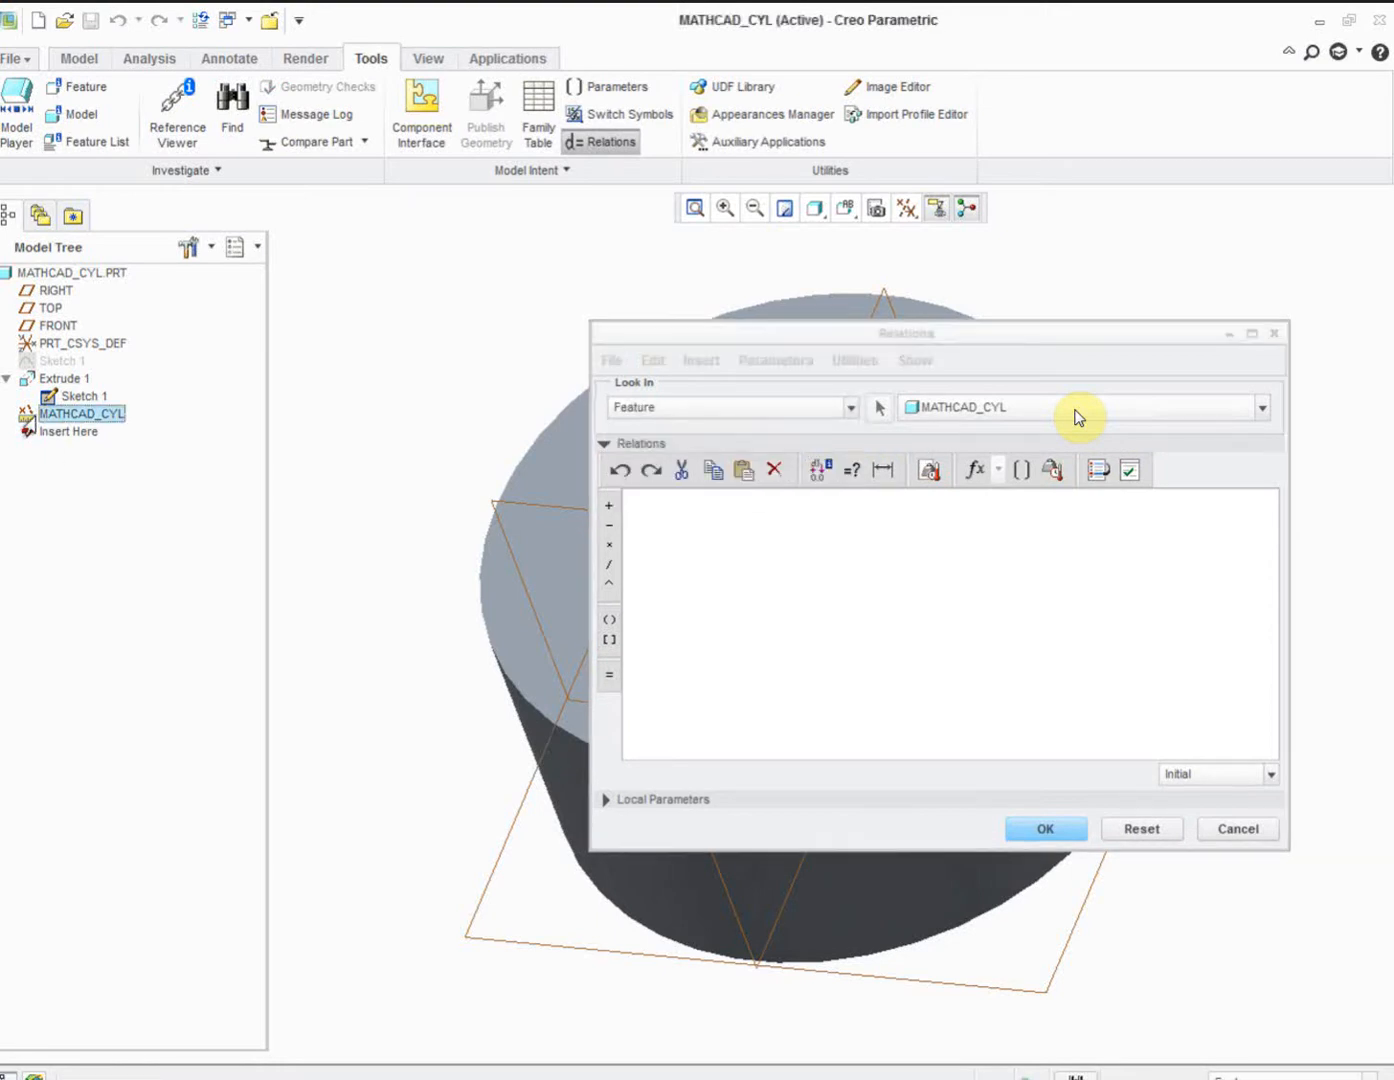
left_click(1039, 831)
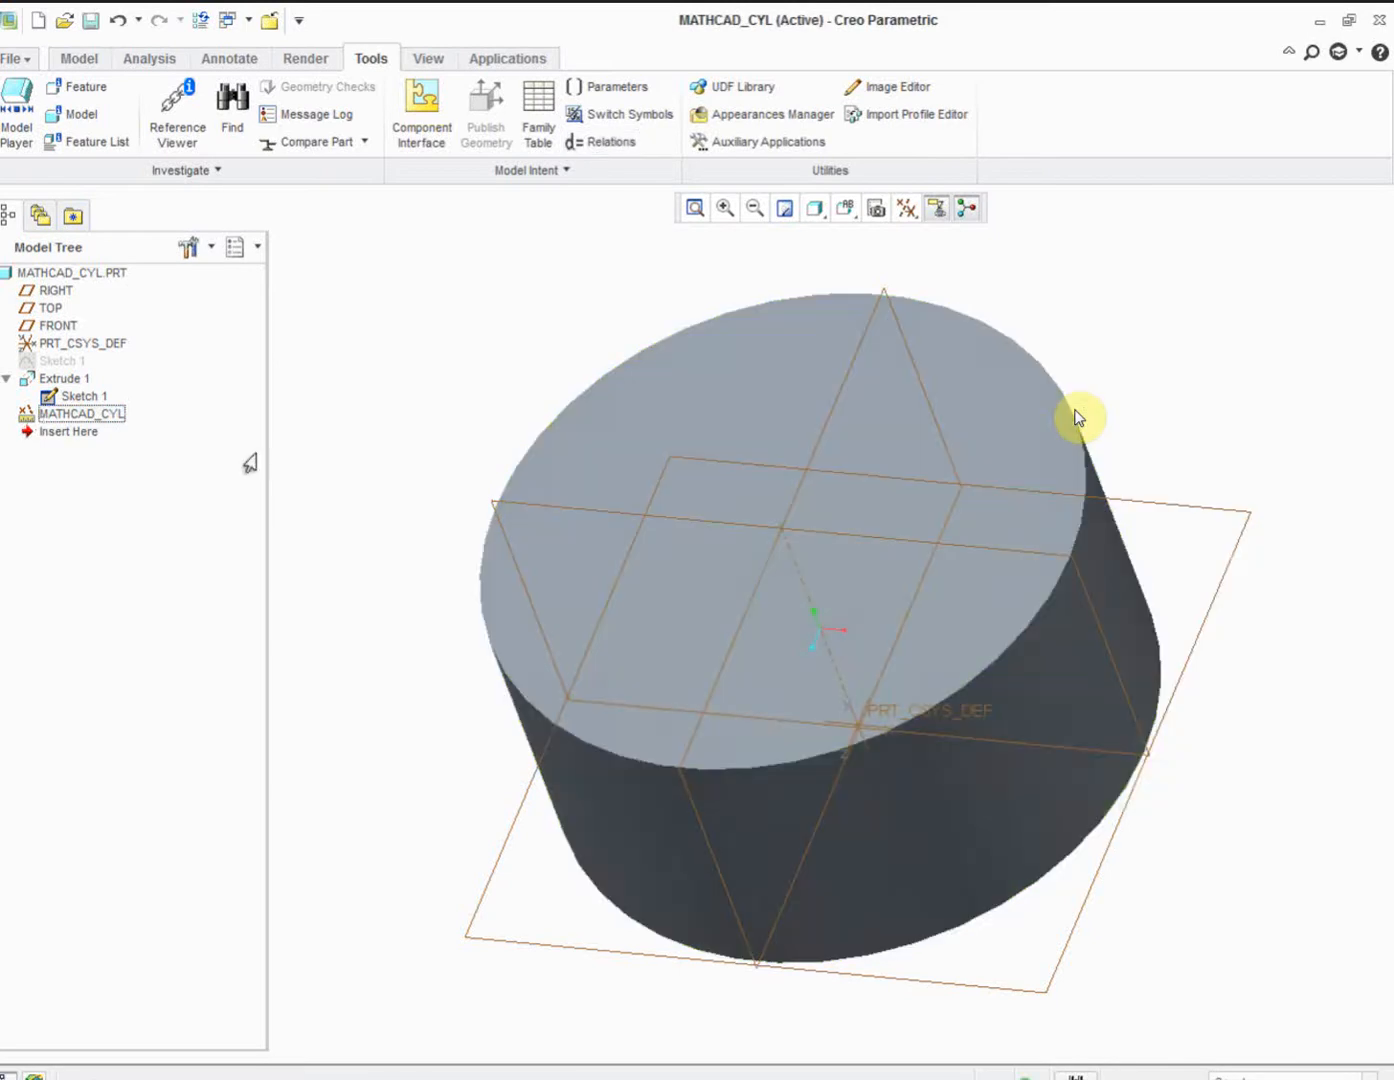
- Open the feature-level relations of the MATHCAD_CYL analysis feature and show its local parameters
left_click(605, 142)
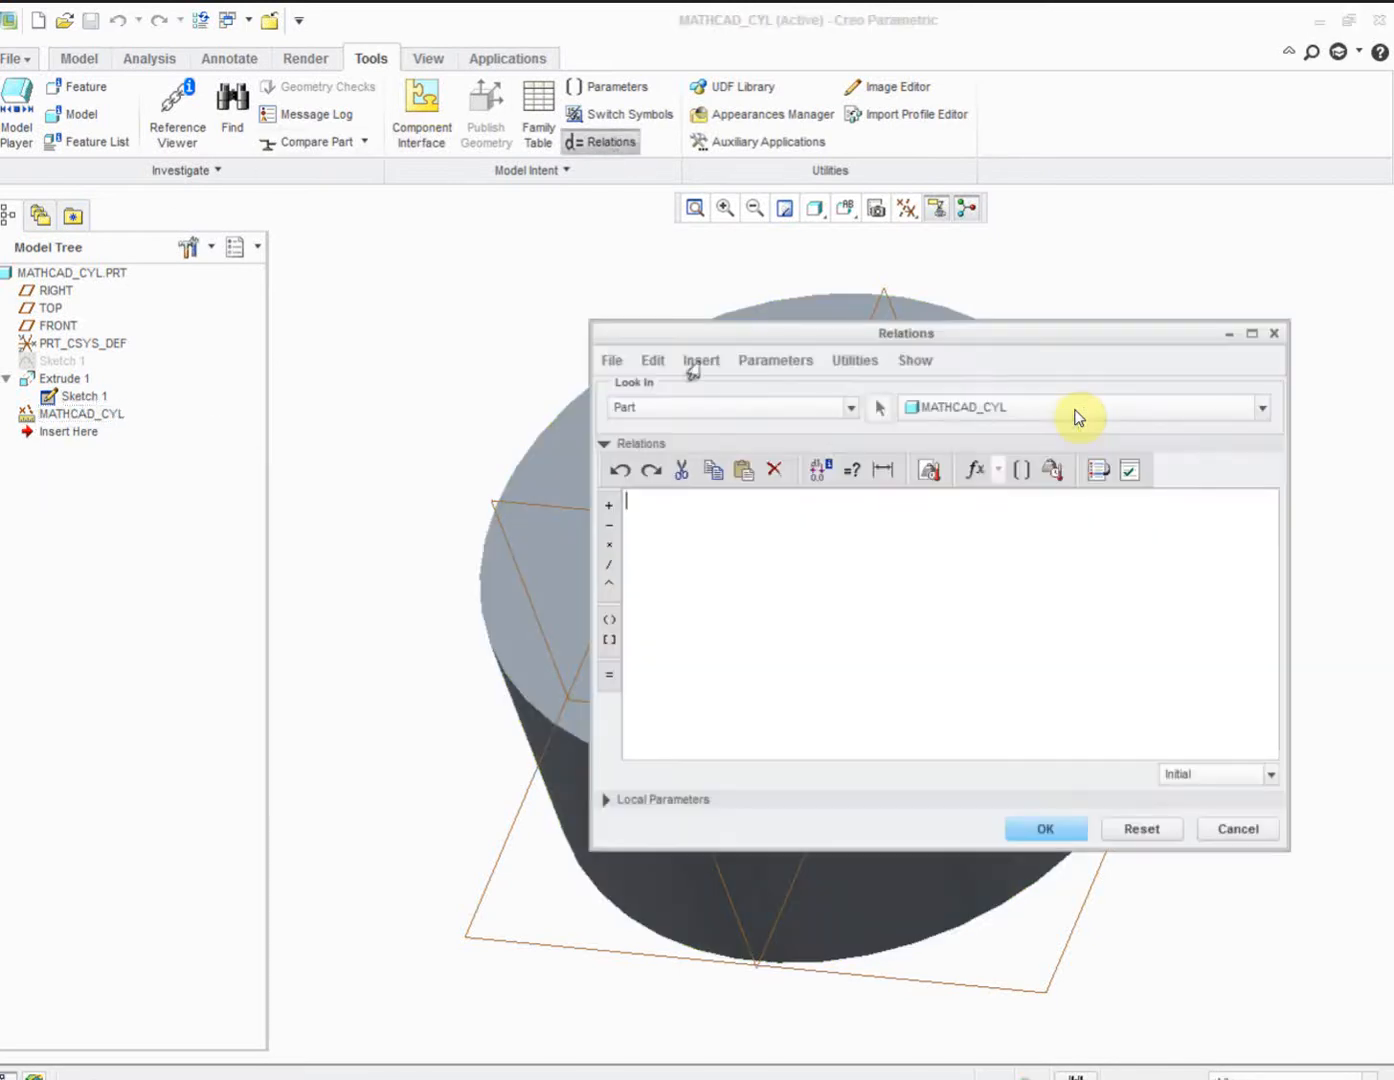
left_click(850, 407)
left_click(818, 446)
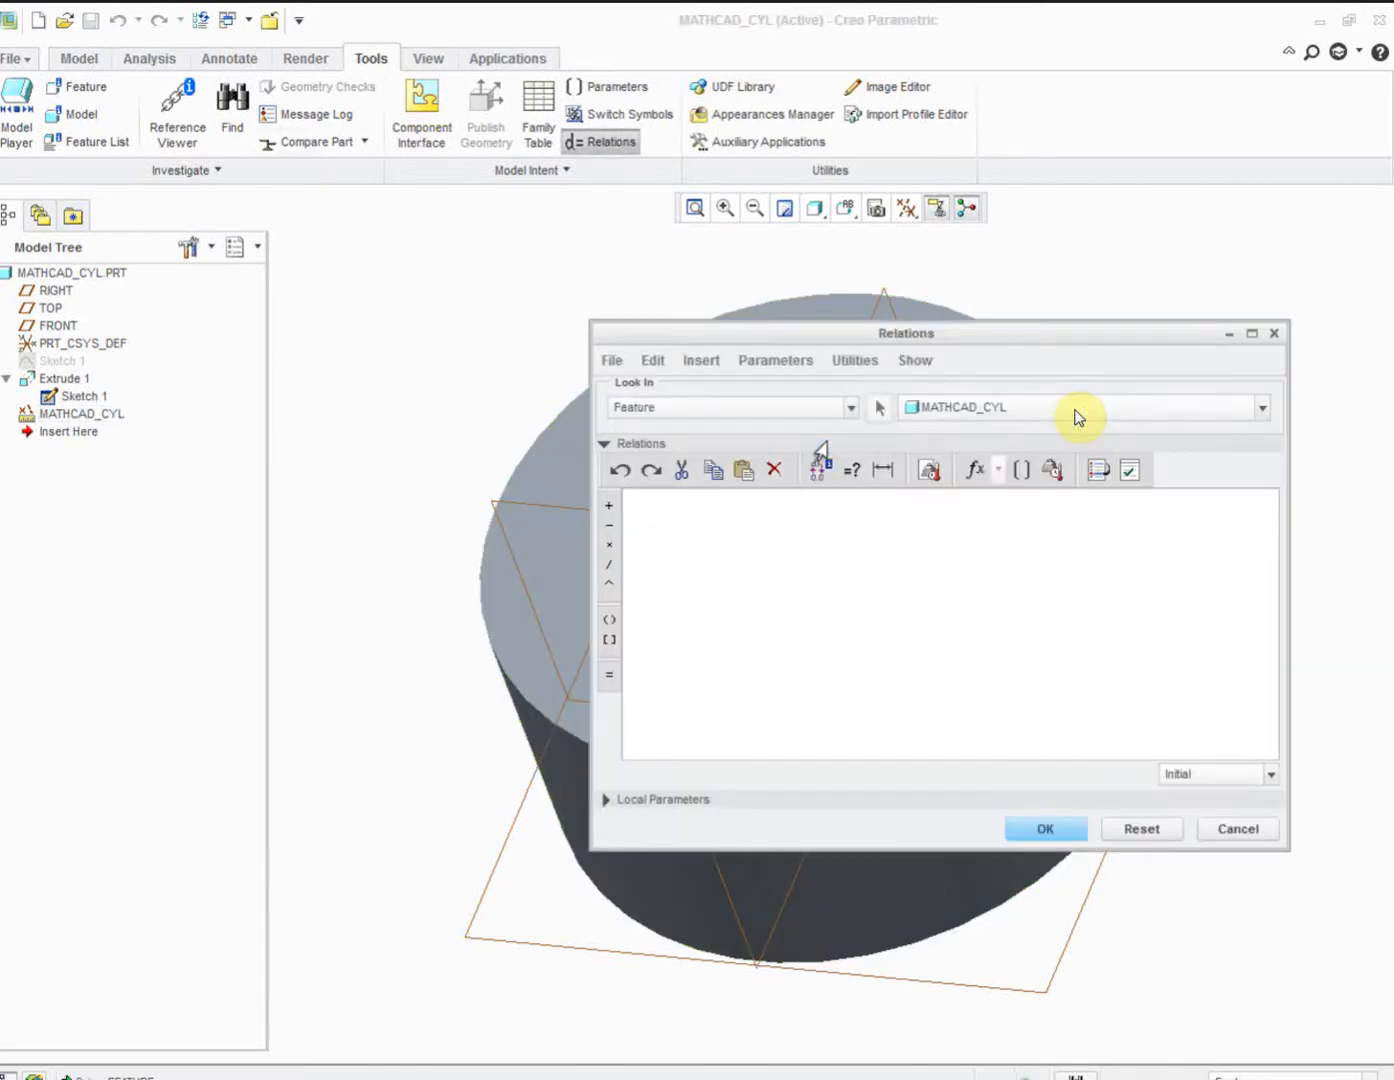
left_click(44, 415)
left_click(602, 800)
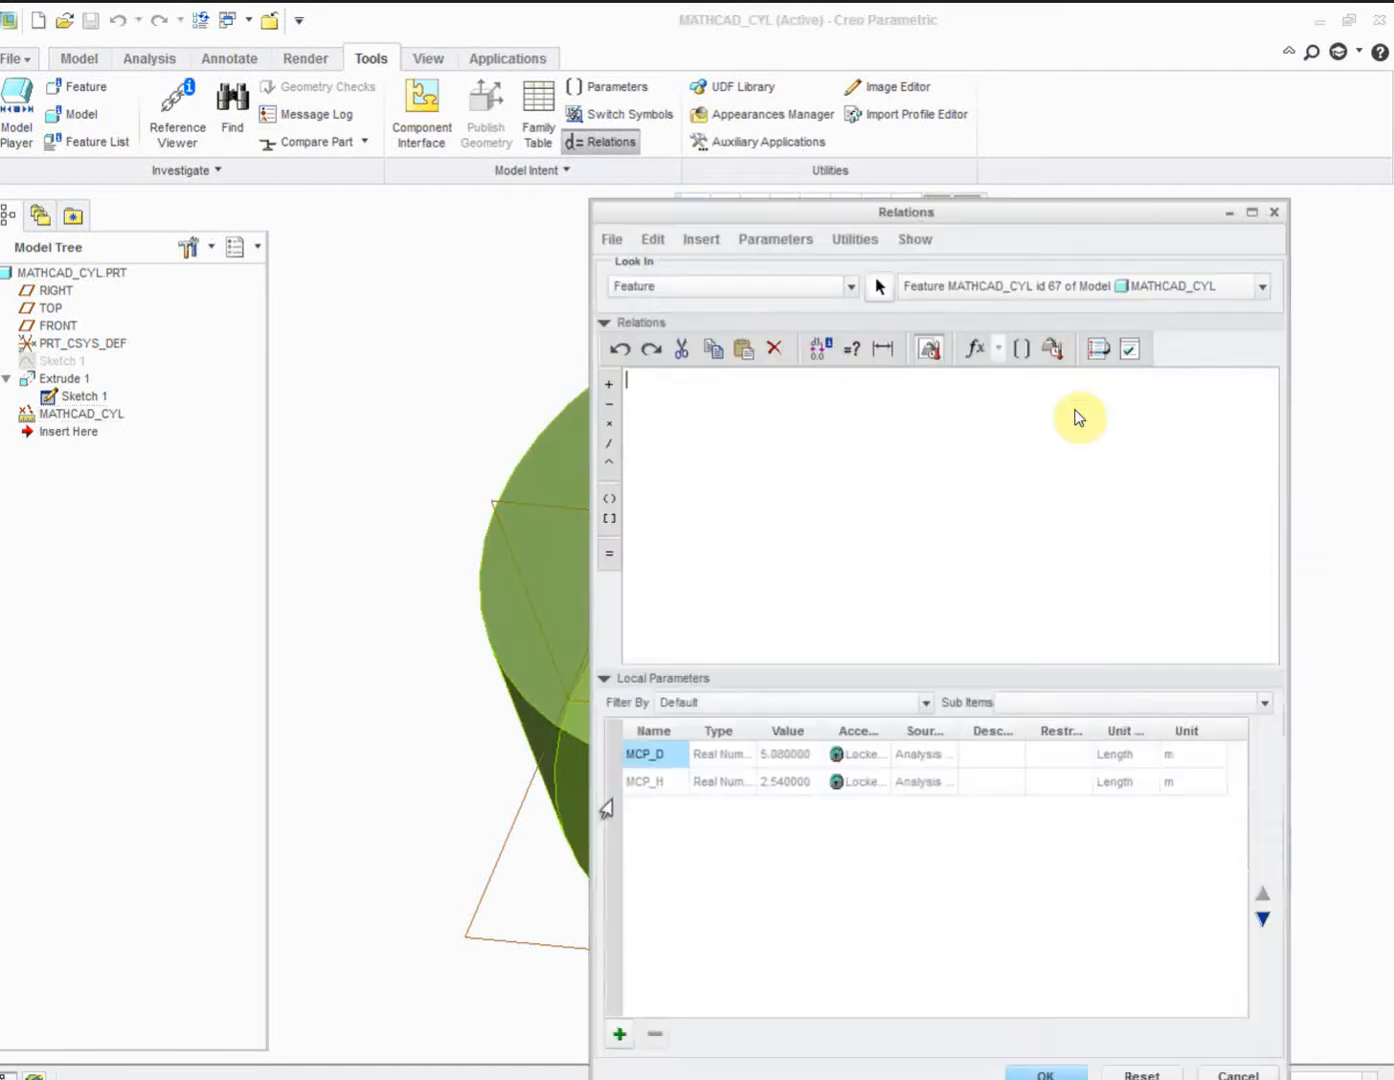
left_click_drag(800, 210, 752, 92)
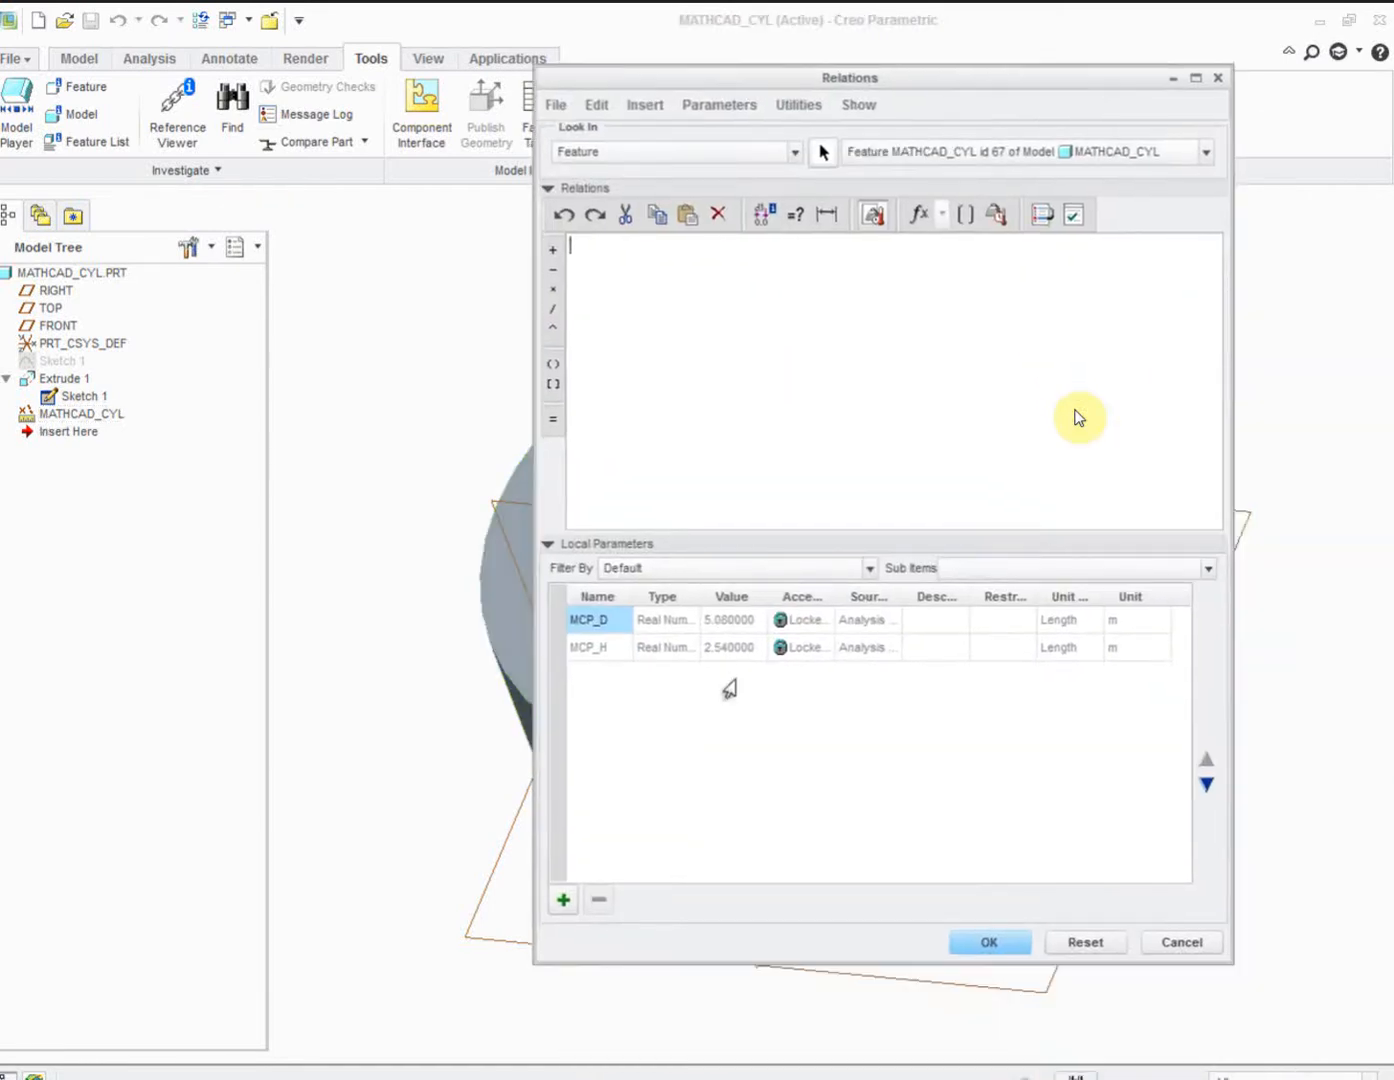
- Insert the local parameter MCP_D into the relations and complete the relation as d0=MCP_D
right_click(592, 632)
left_click(635, 766)
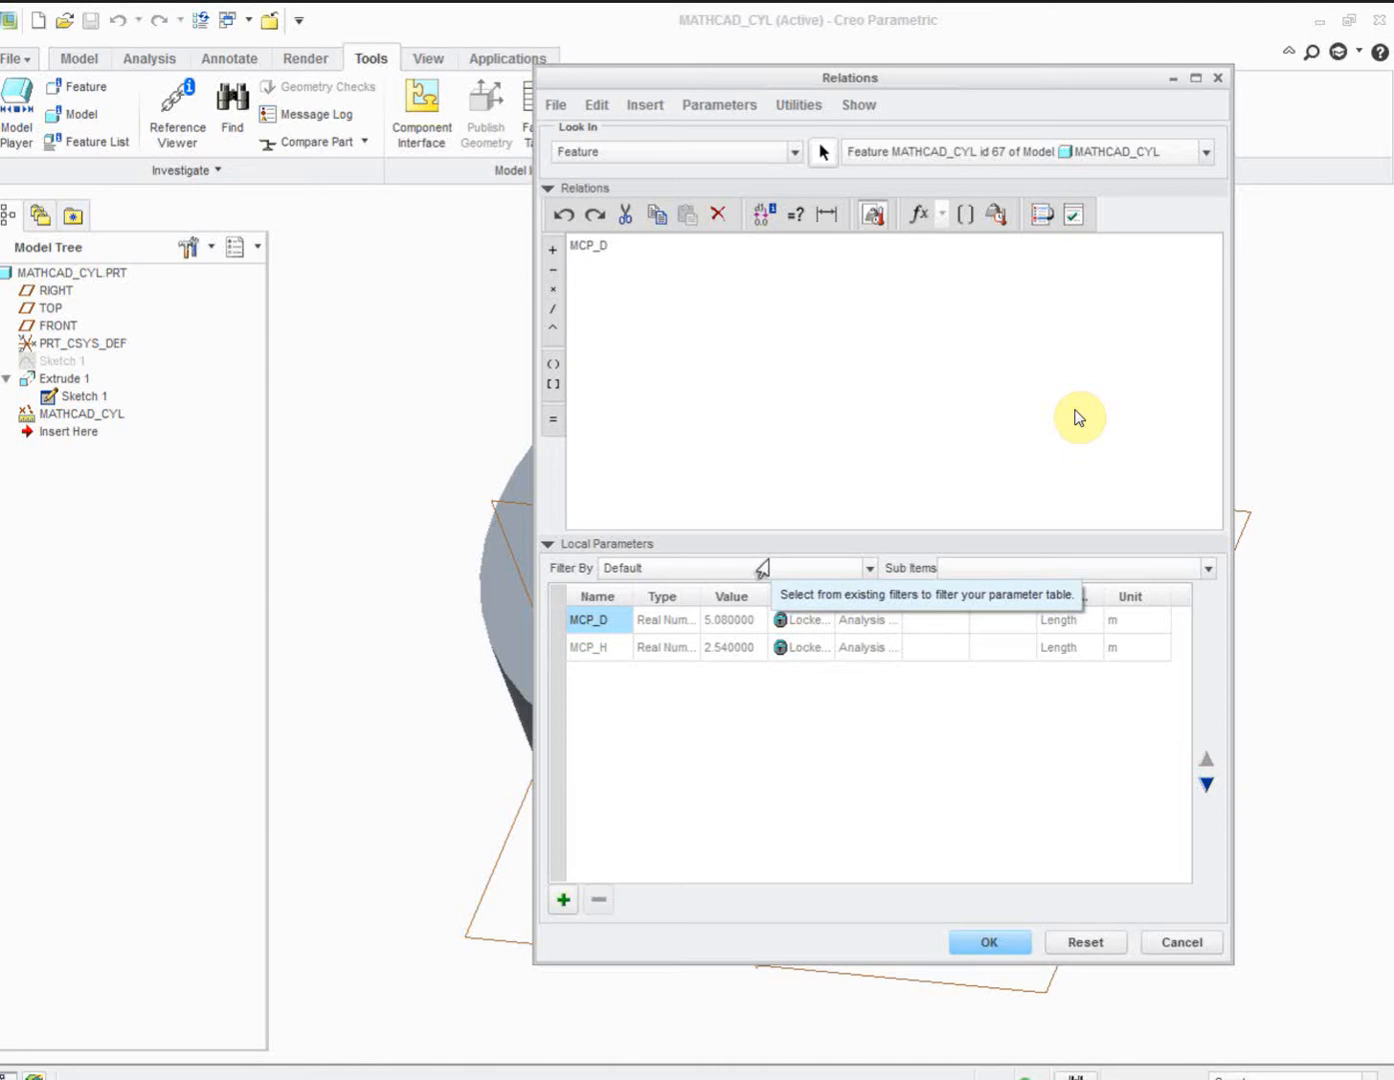
type("d0=")
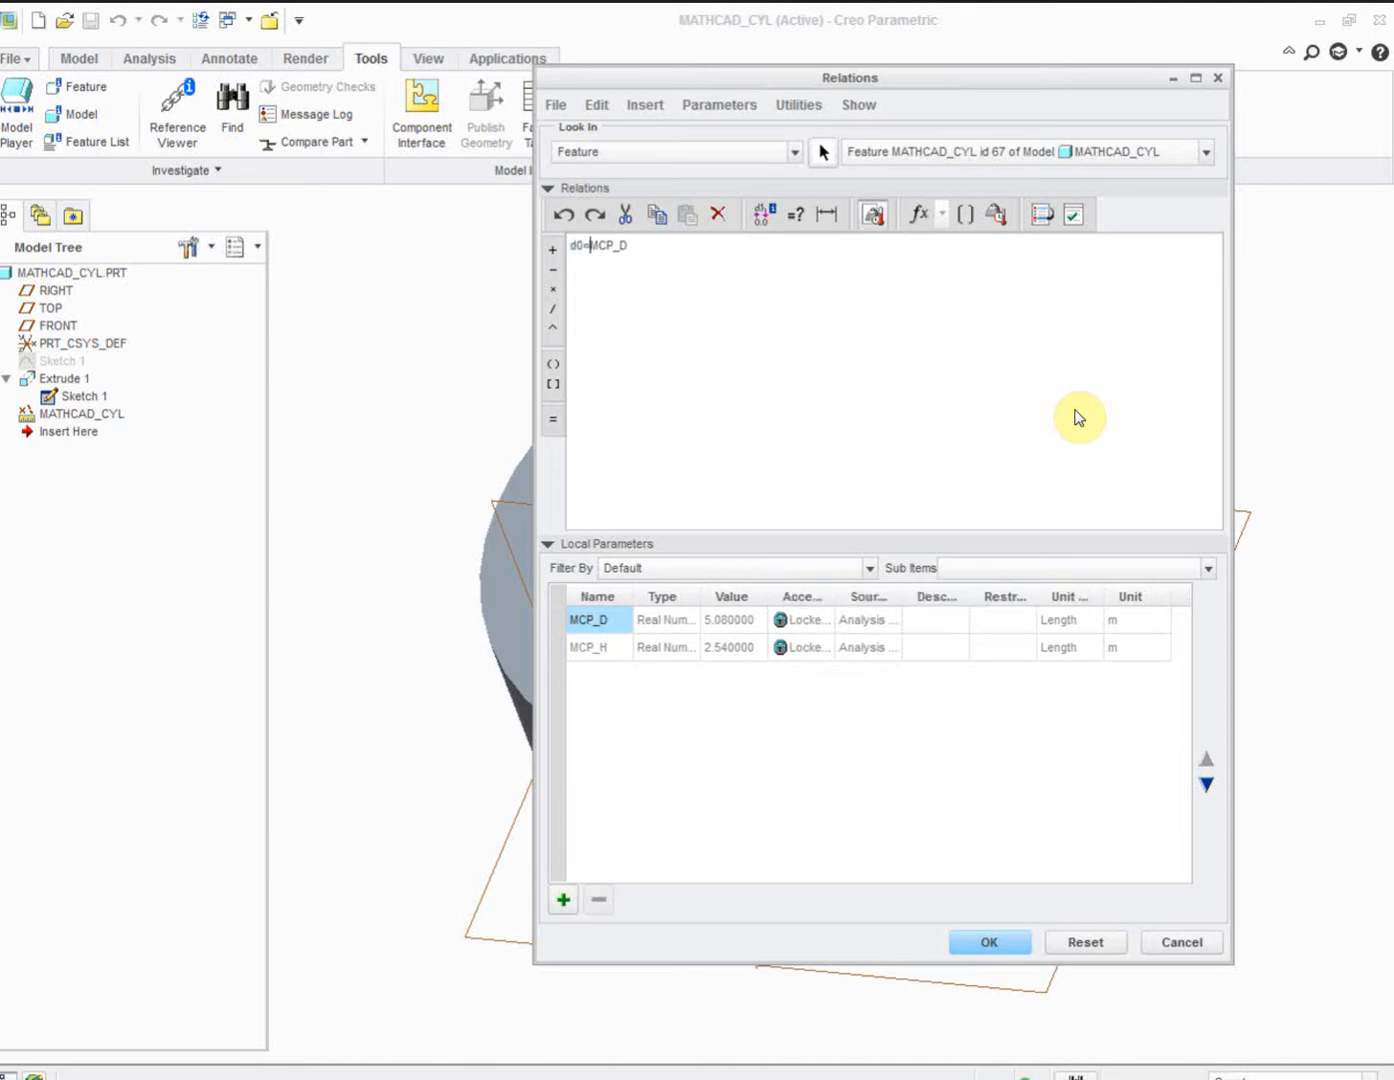
- Insert the local parameter MCP_H on a second line and complete the relation as d1=MCP_H
key("End")
left_click(600, 648)
right_click(602, 650)
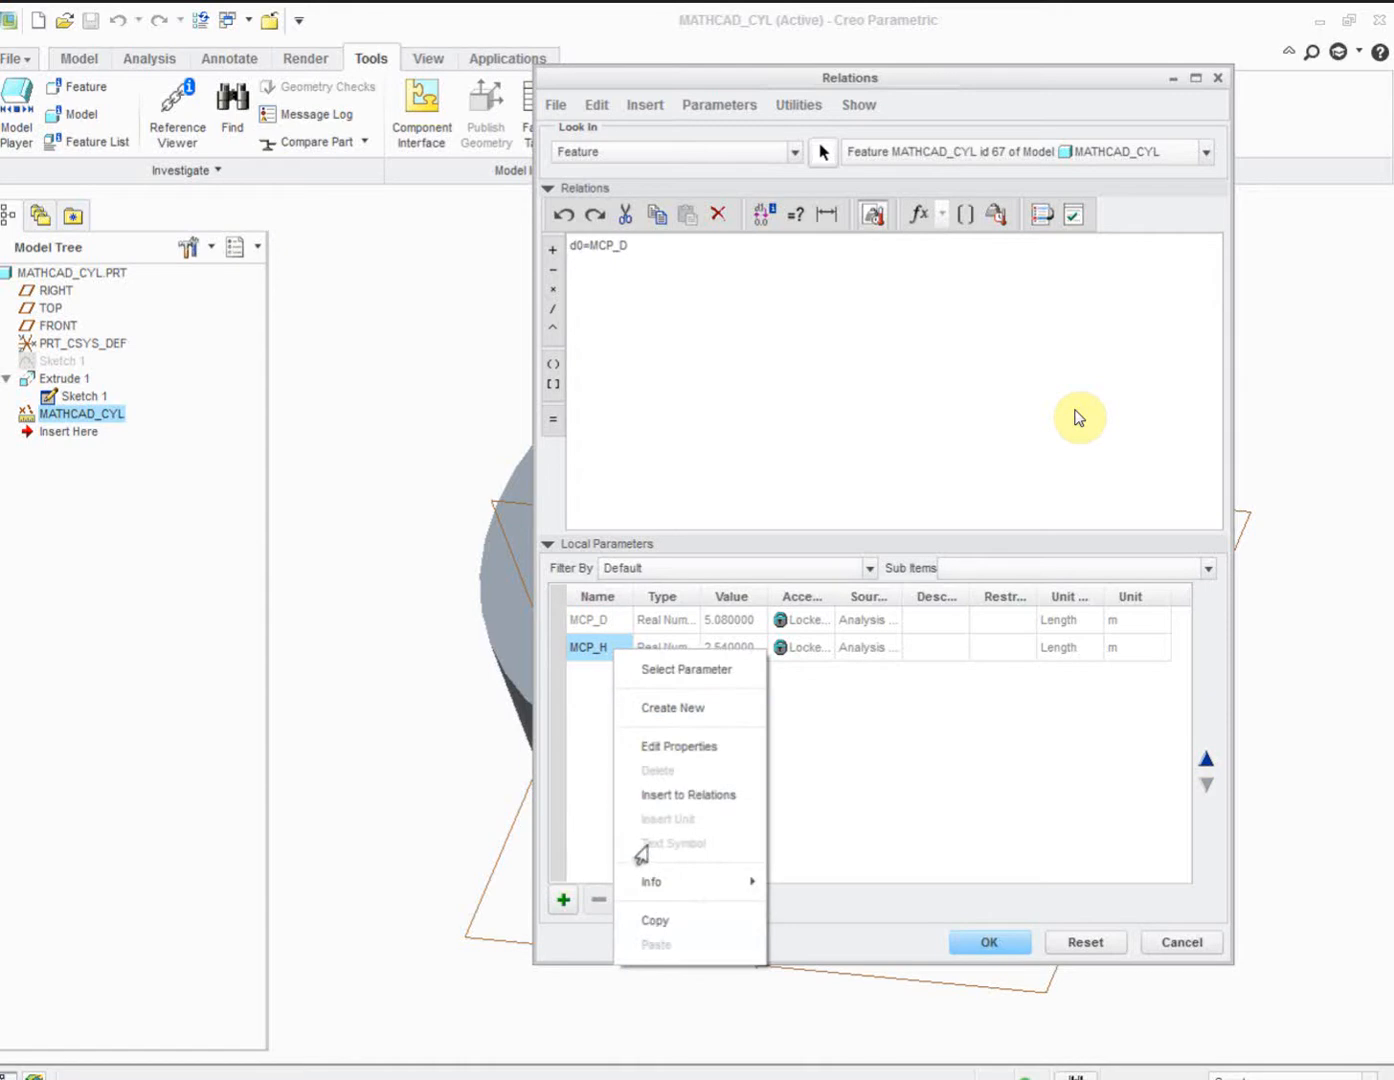
left_click(648, 795)
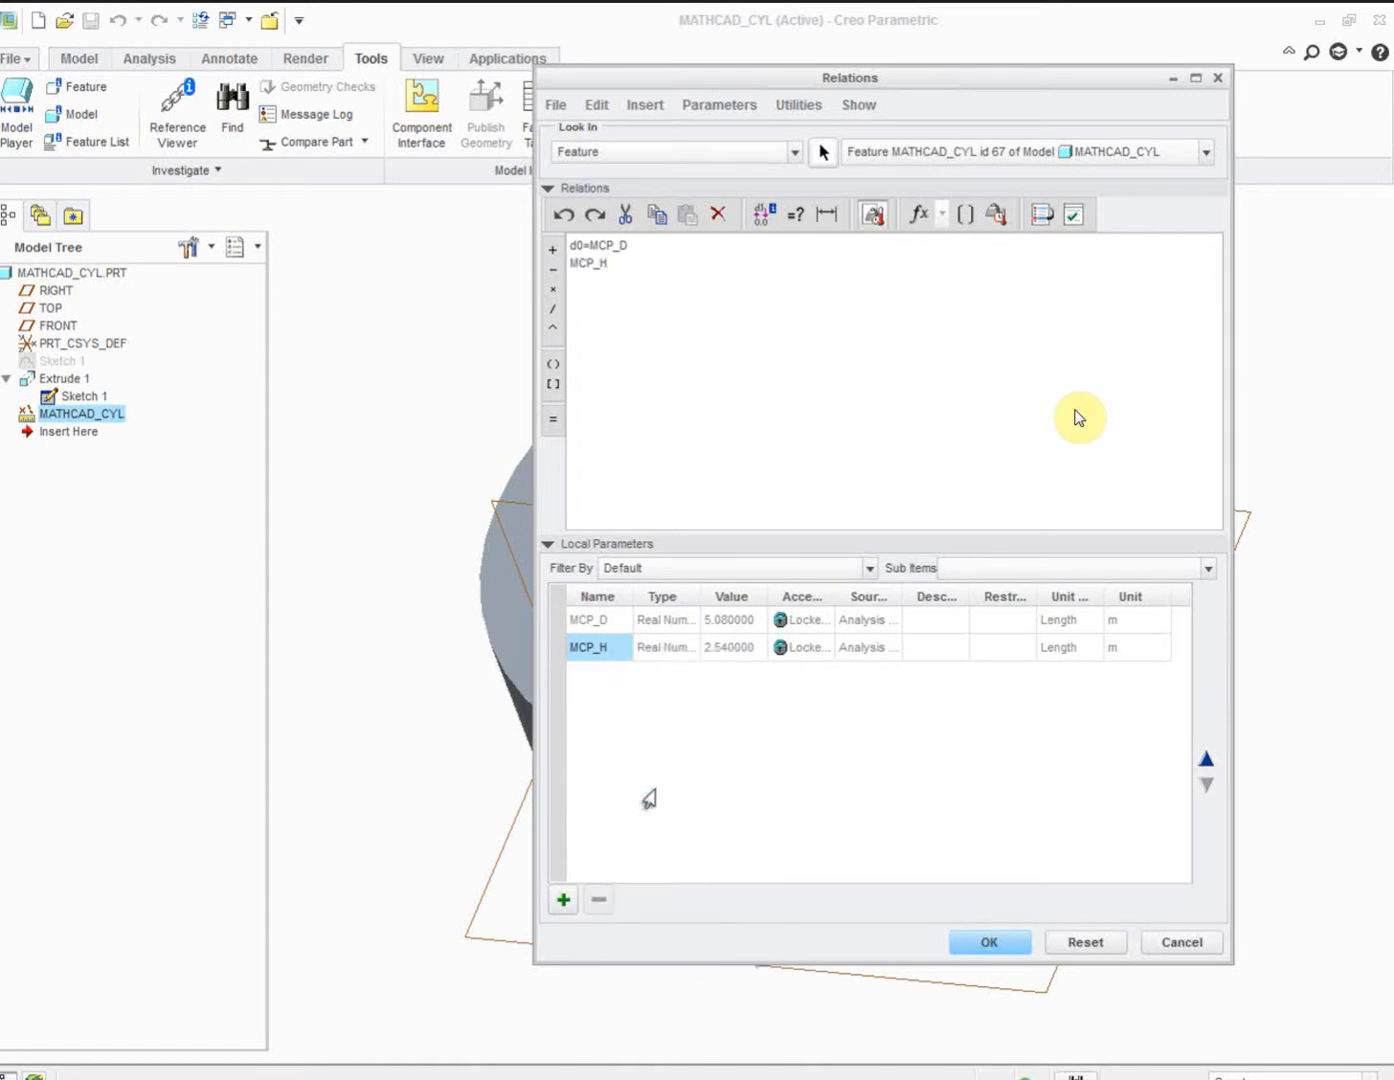
key("Home")
type("d1=")
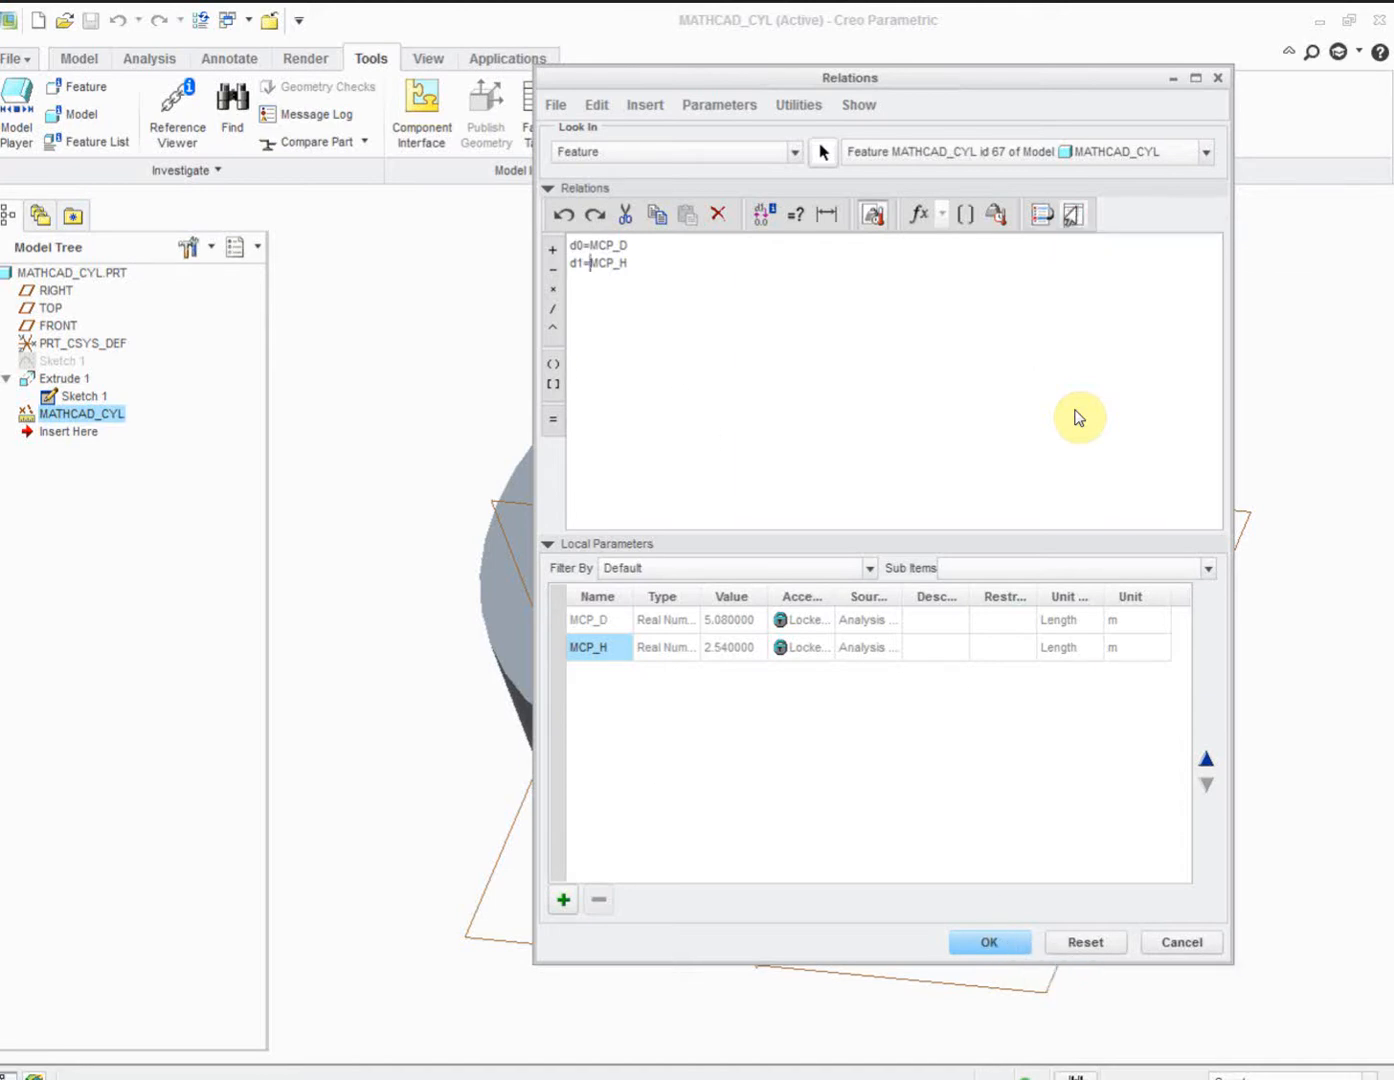
- Verify and accept the MATHCAD_CYL feature relations, and regenerate the part
left_click(1072, 215)
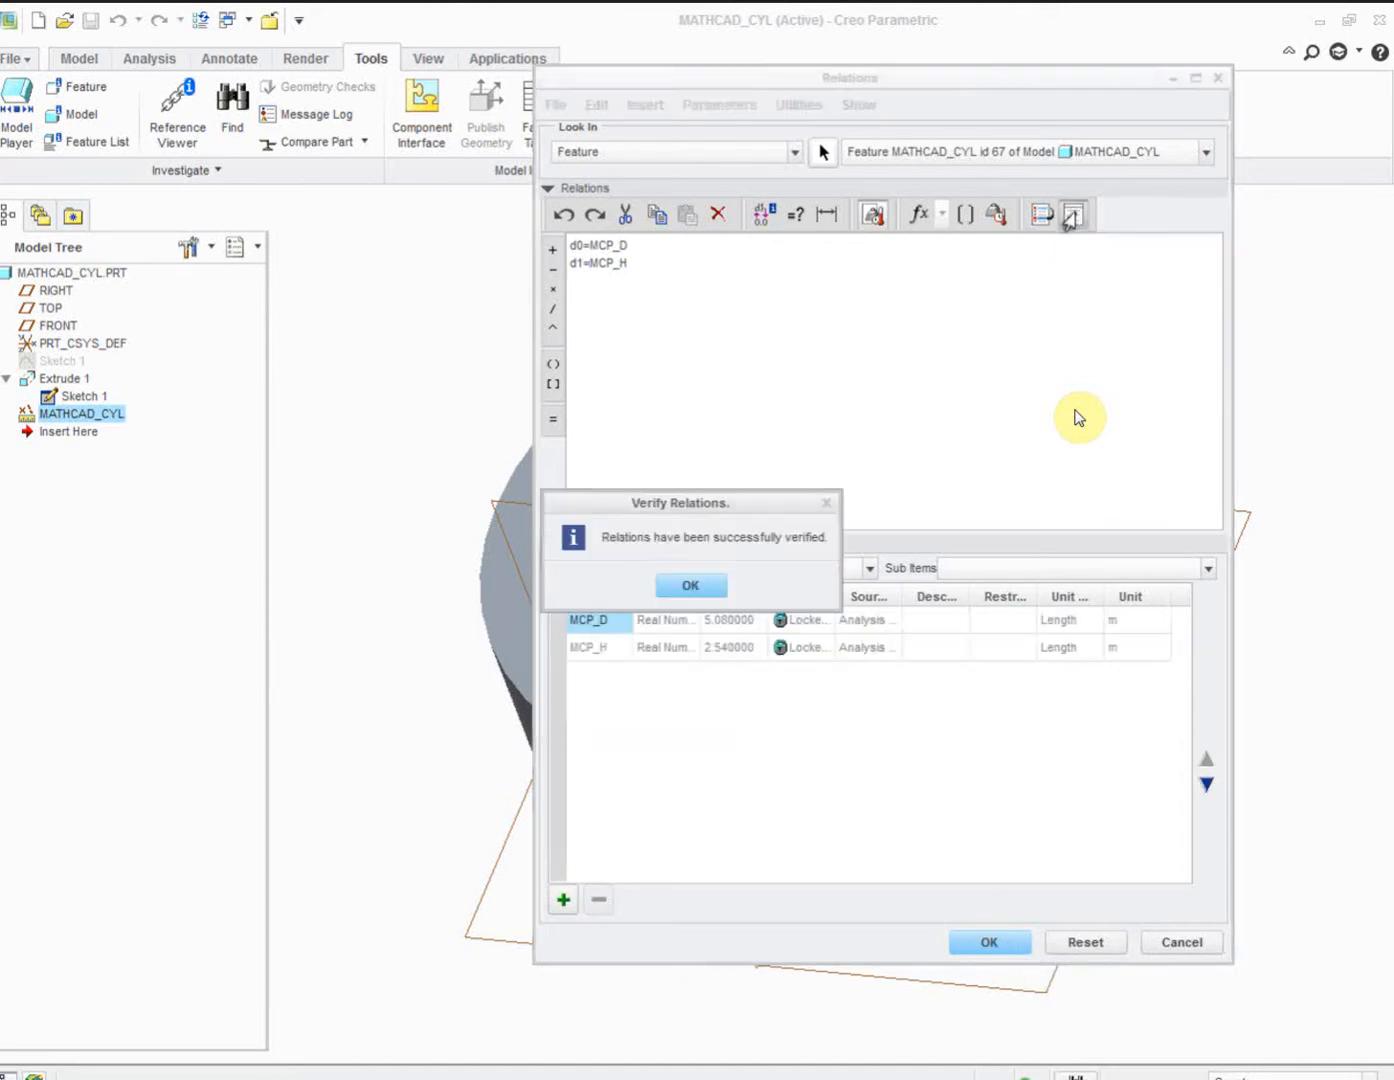
left_click(684, 590)
left_click(986, 943)
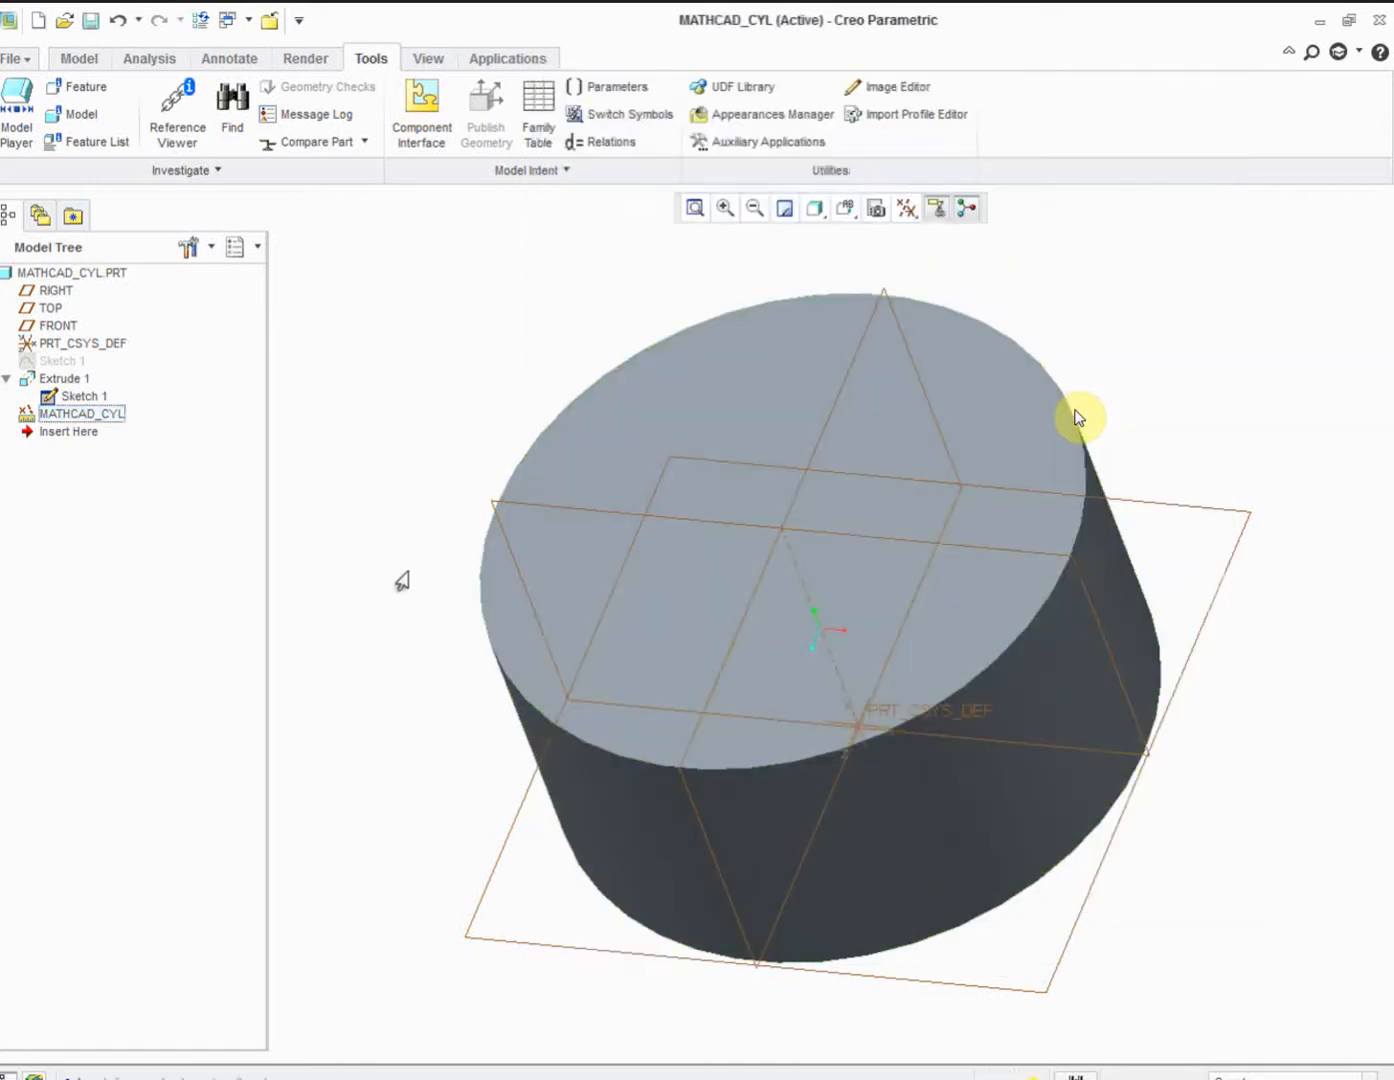
key("ctrl+g")
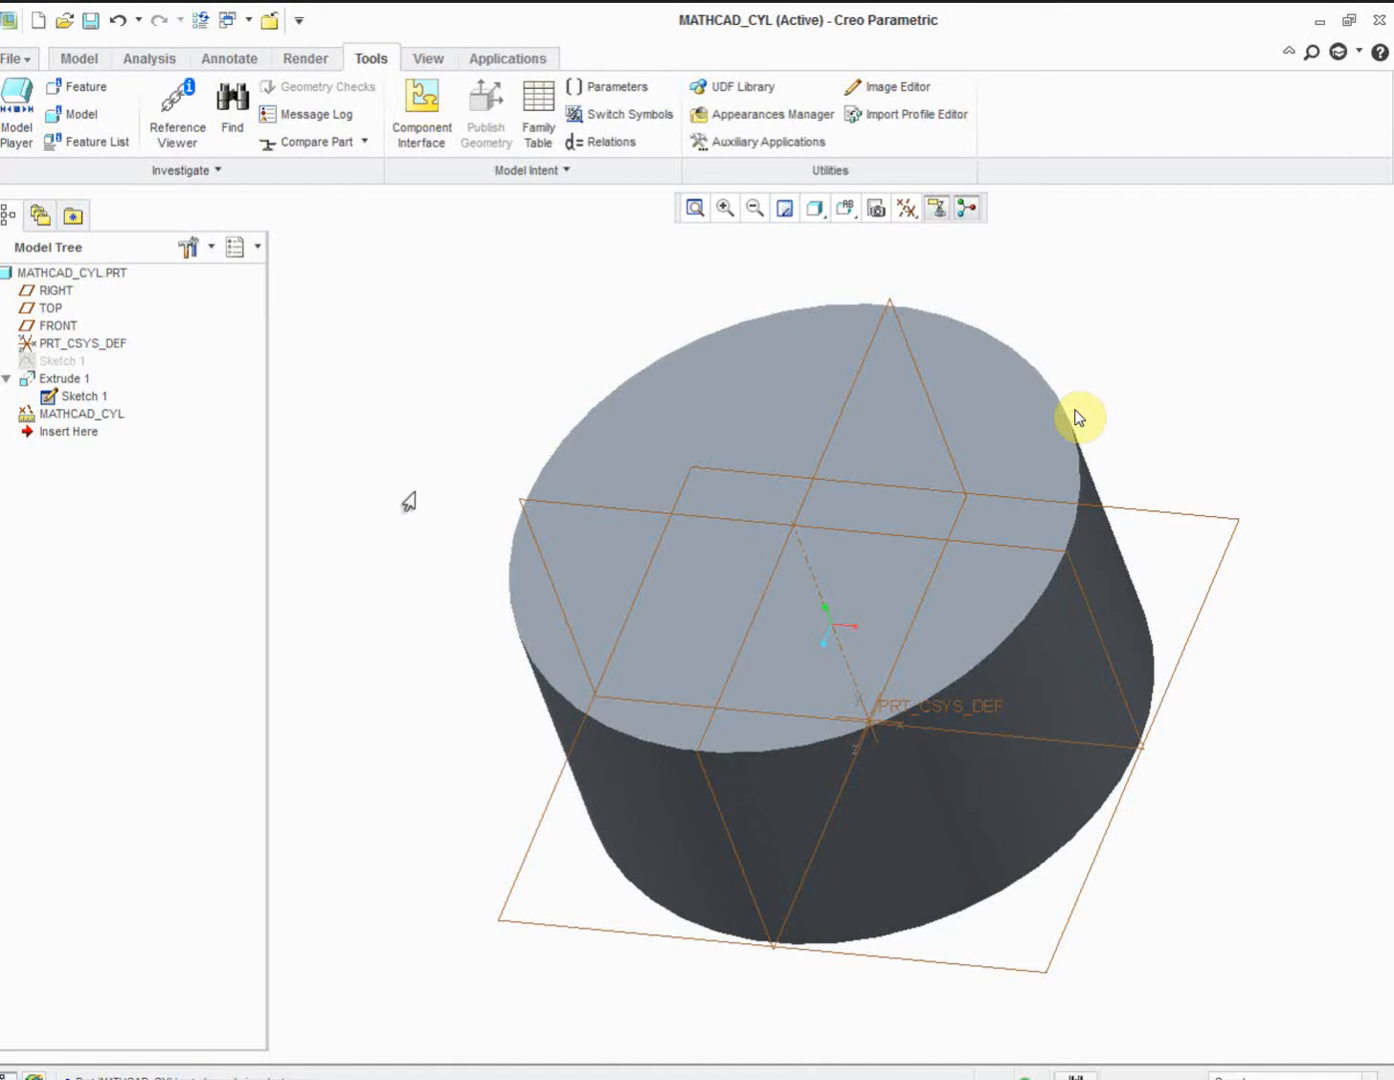
mouse_move(408, 498)
middle_mouse_down()
mouse_move(440, 492)
mouse_move(445, 451)
mouse_move(423, 442)
mouse_move(402, 473)
middle_mouse_up()
scroll(402, 473, "up", 4)
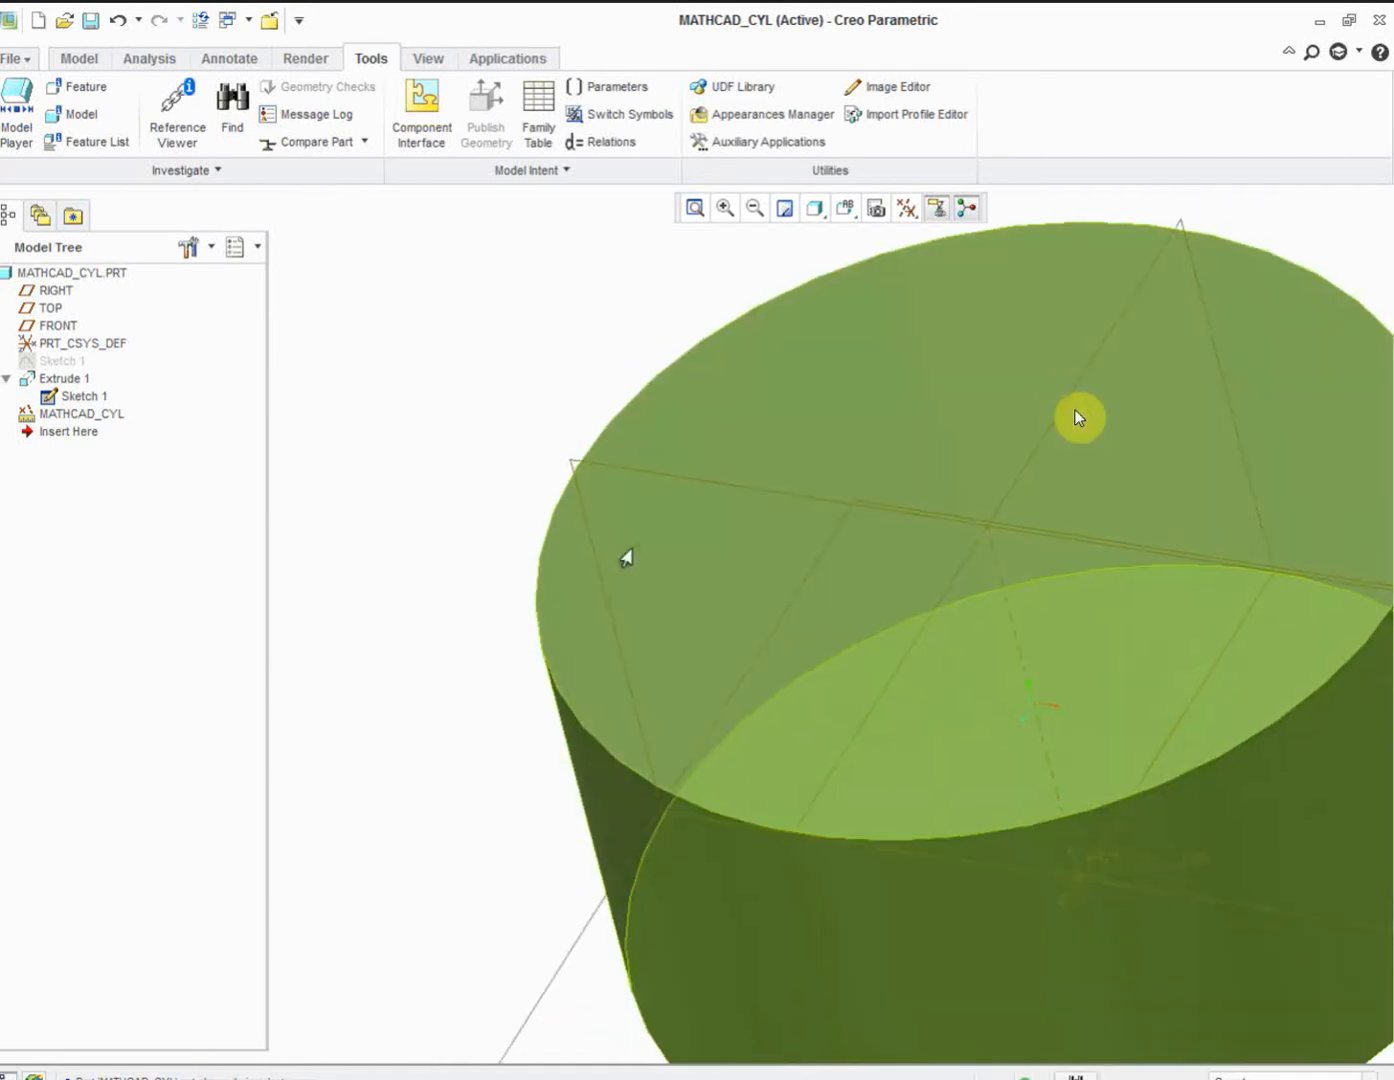
- Inspect the depth in the definition of Extrude 1 and the diameter in its internal Sketch 1
scroll(625, 557, "down", 6)
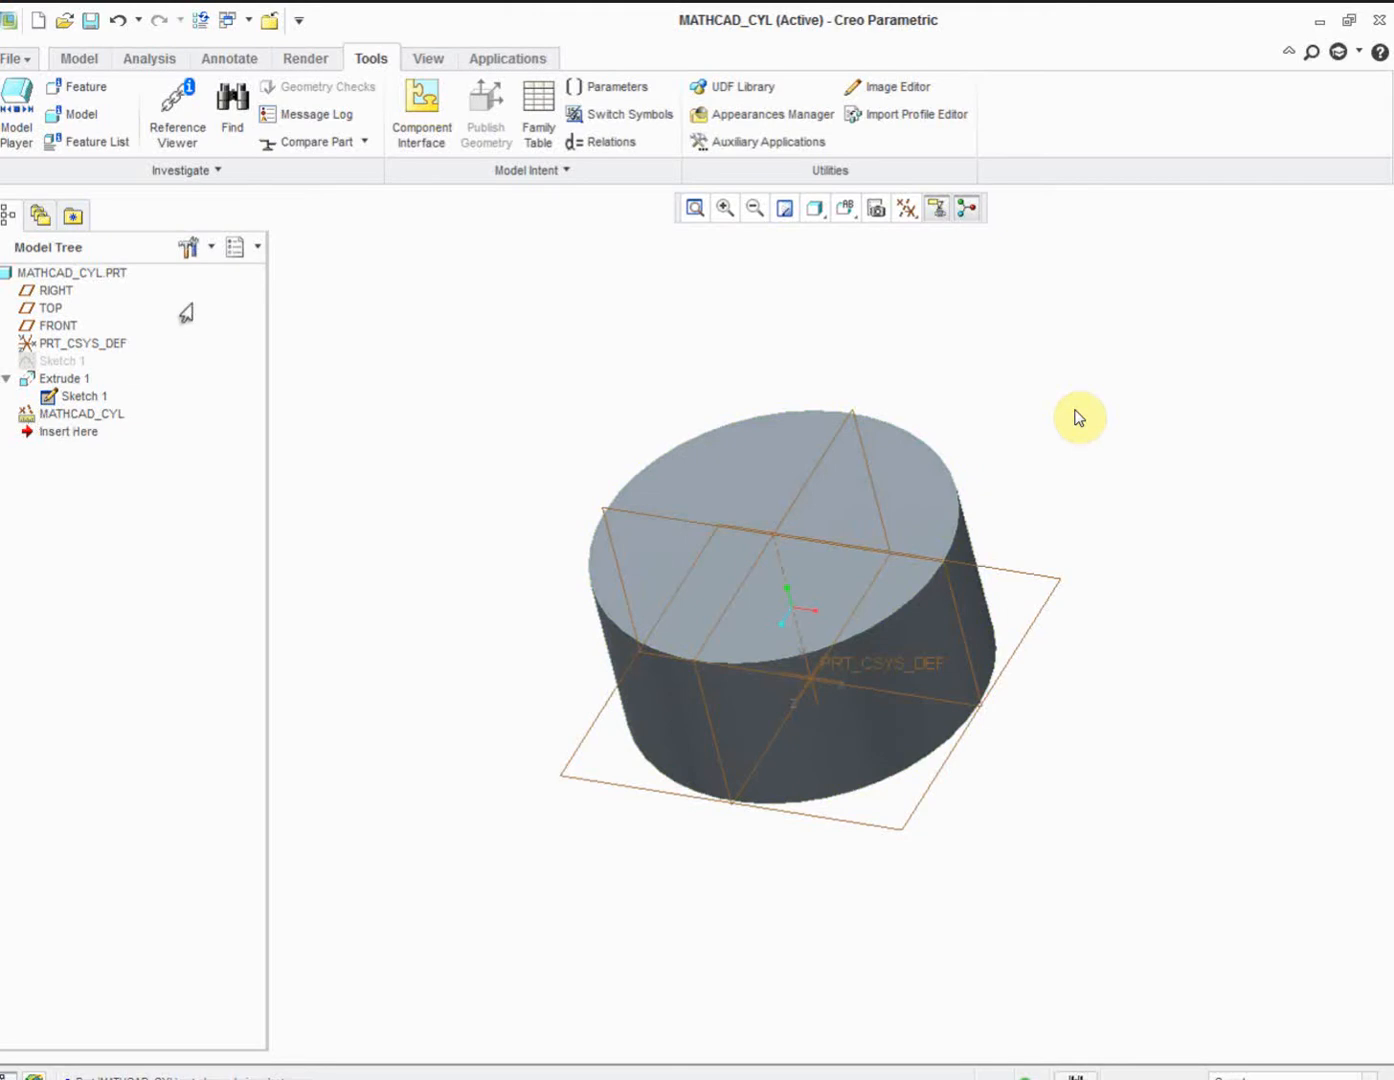
right_click(43, 380)
left_click(80, 538)
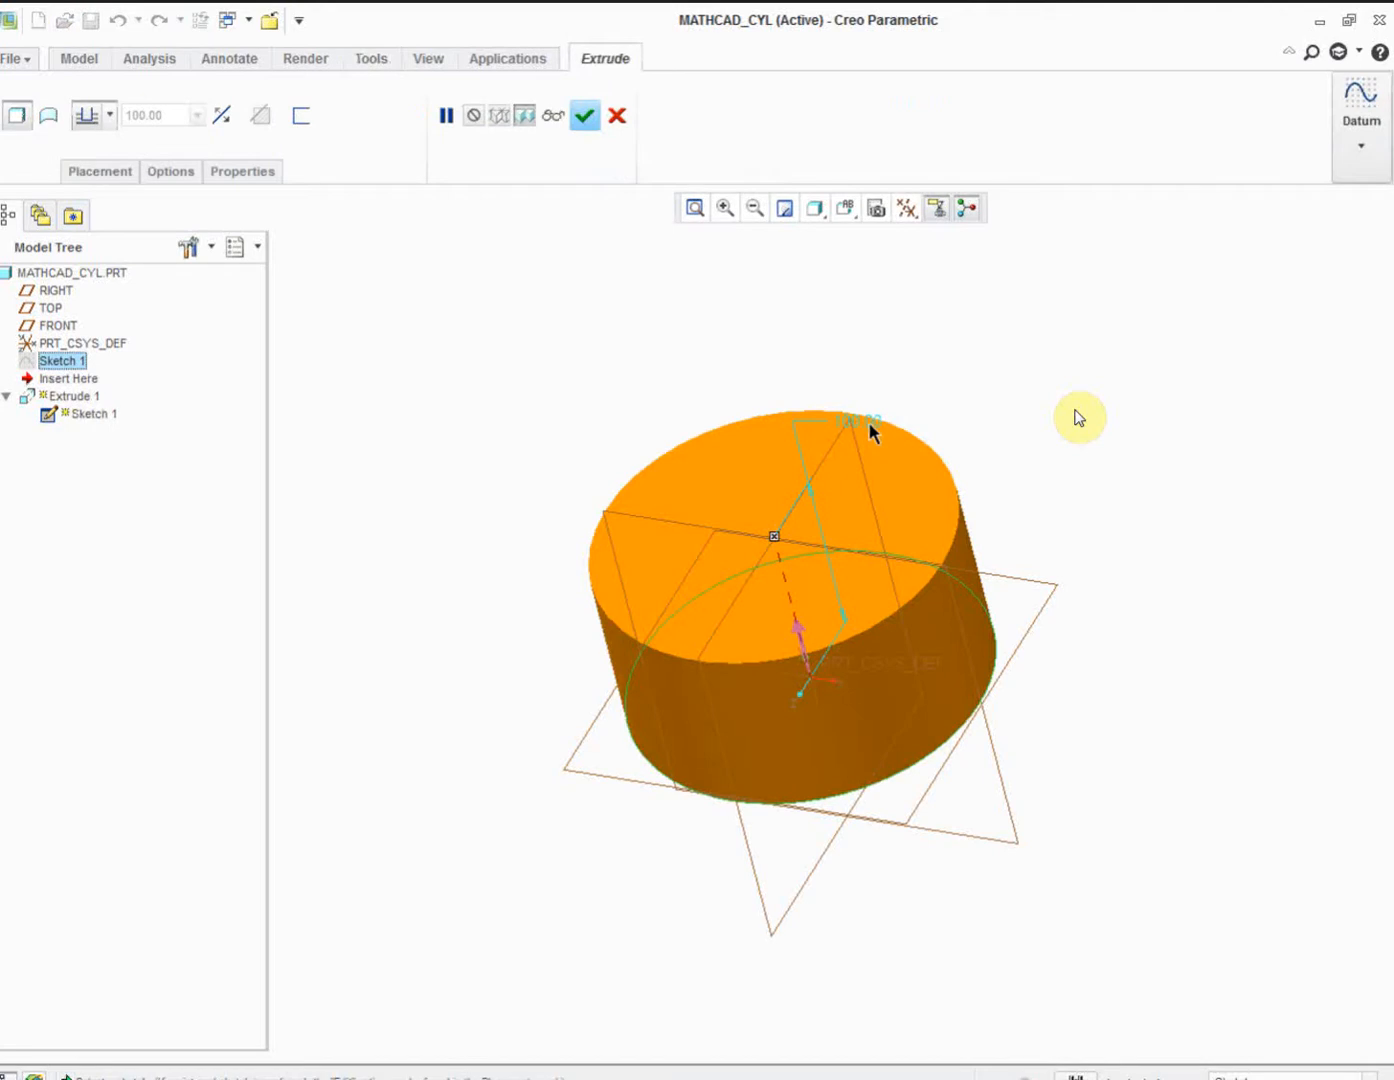
middle_click(629, 393)
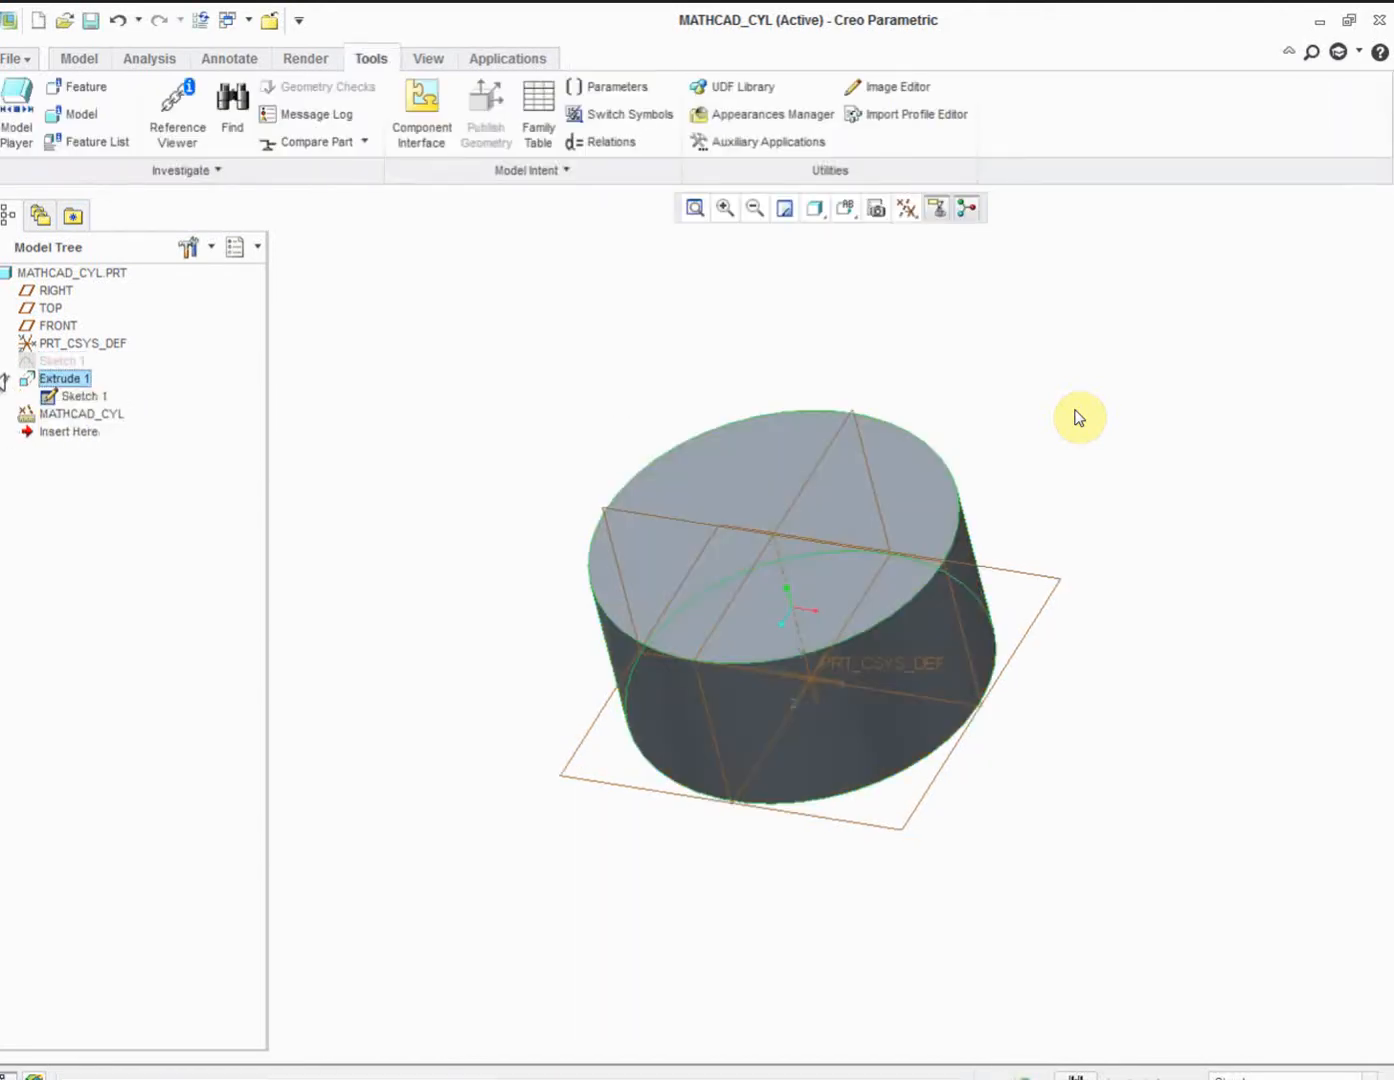
right_click(60, 398)
left_click(90, 446)
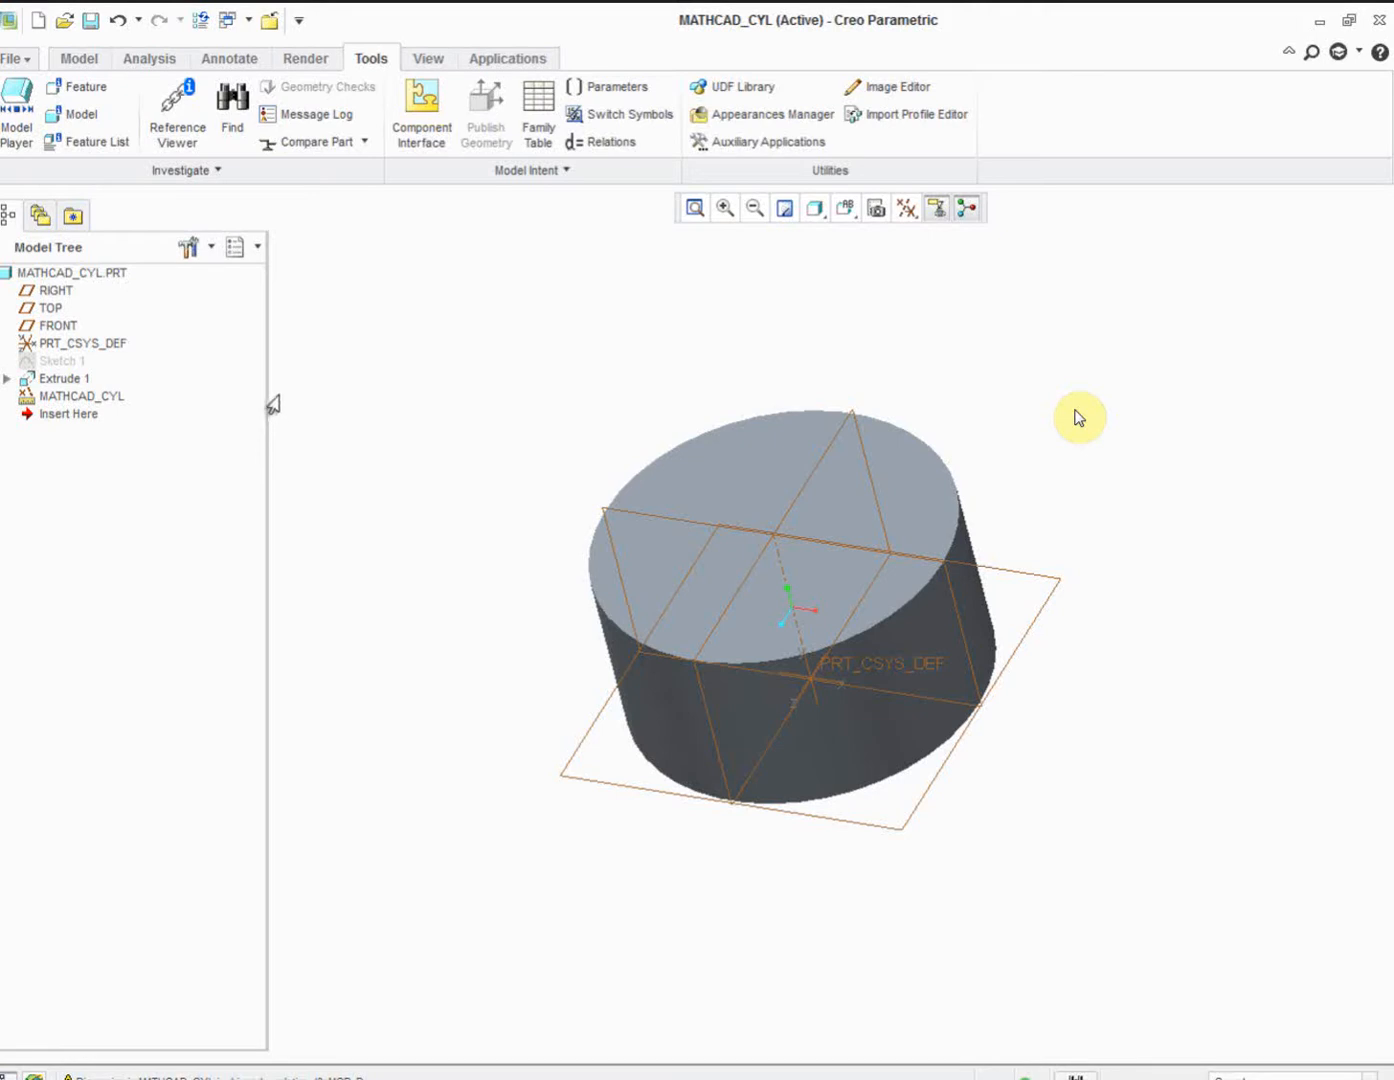
- Redefine the MATHCAD_CYL analysis feature up to its Prime Analysis setup and switch to the cylinder worksheet in Mathcad Prime
left_click(78, 398)
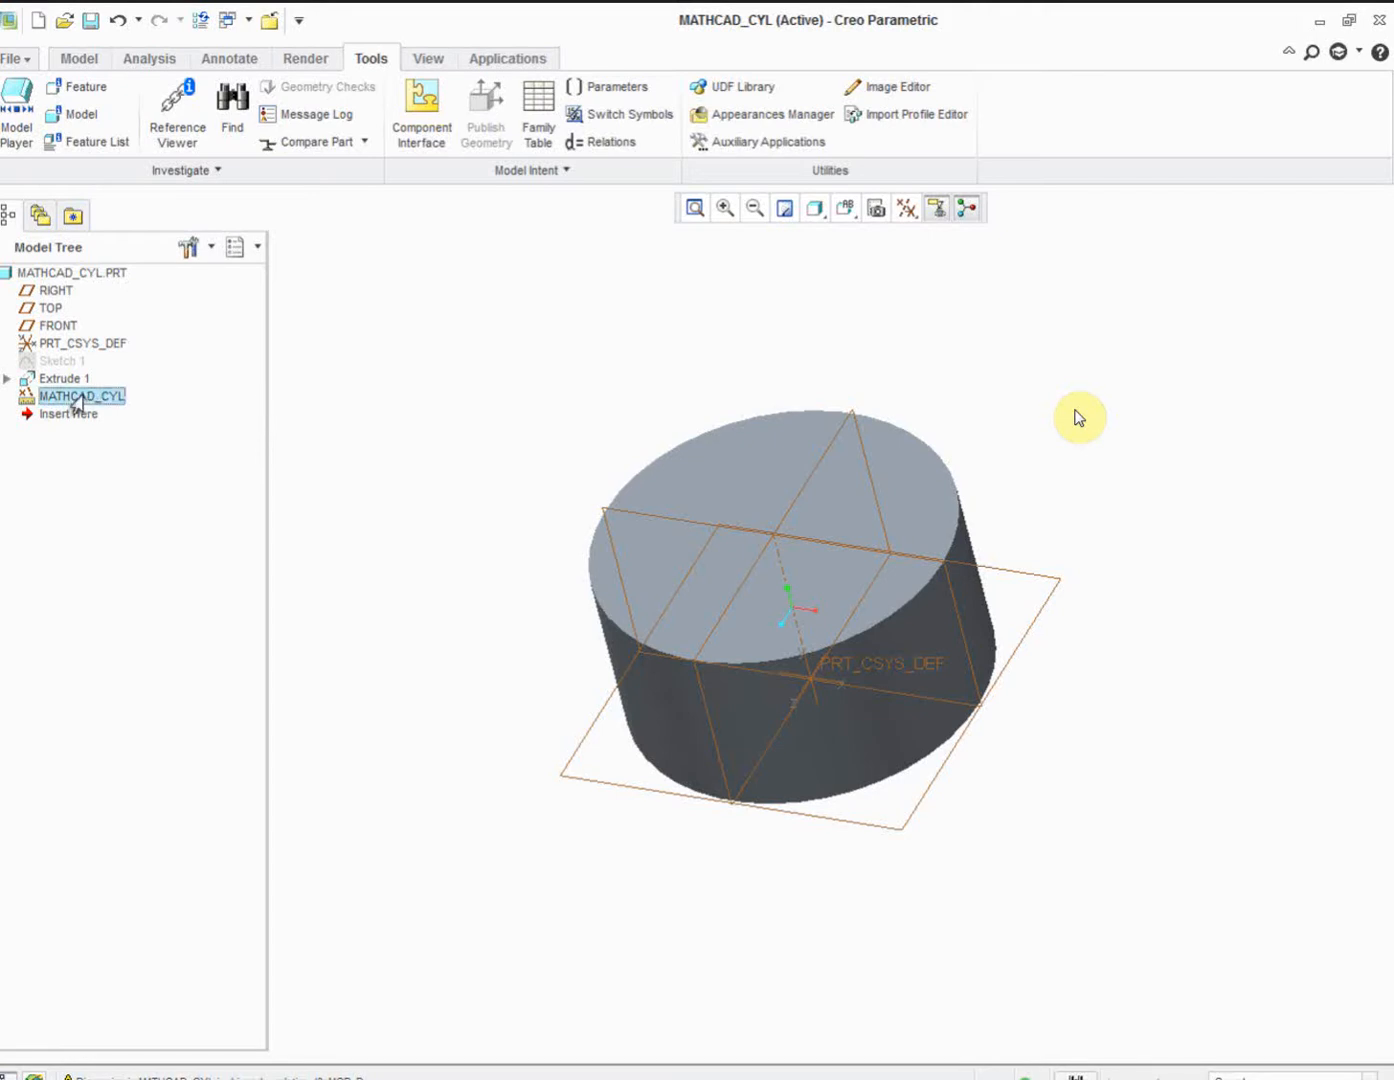
right_click(78, 400)
left_click(128, 540)
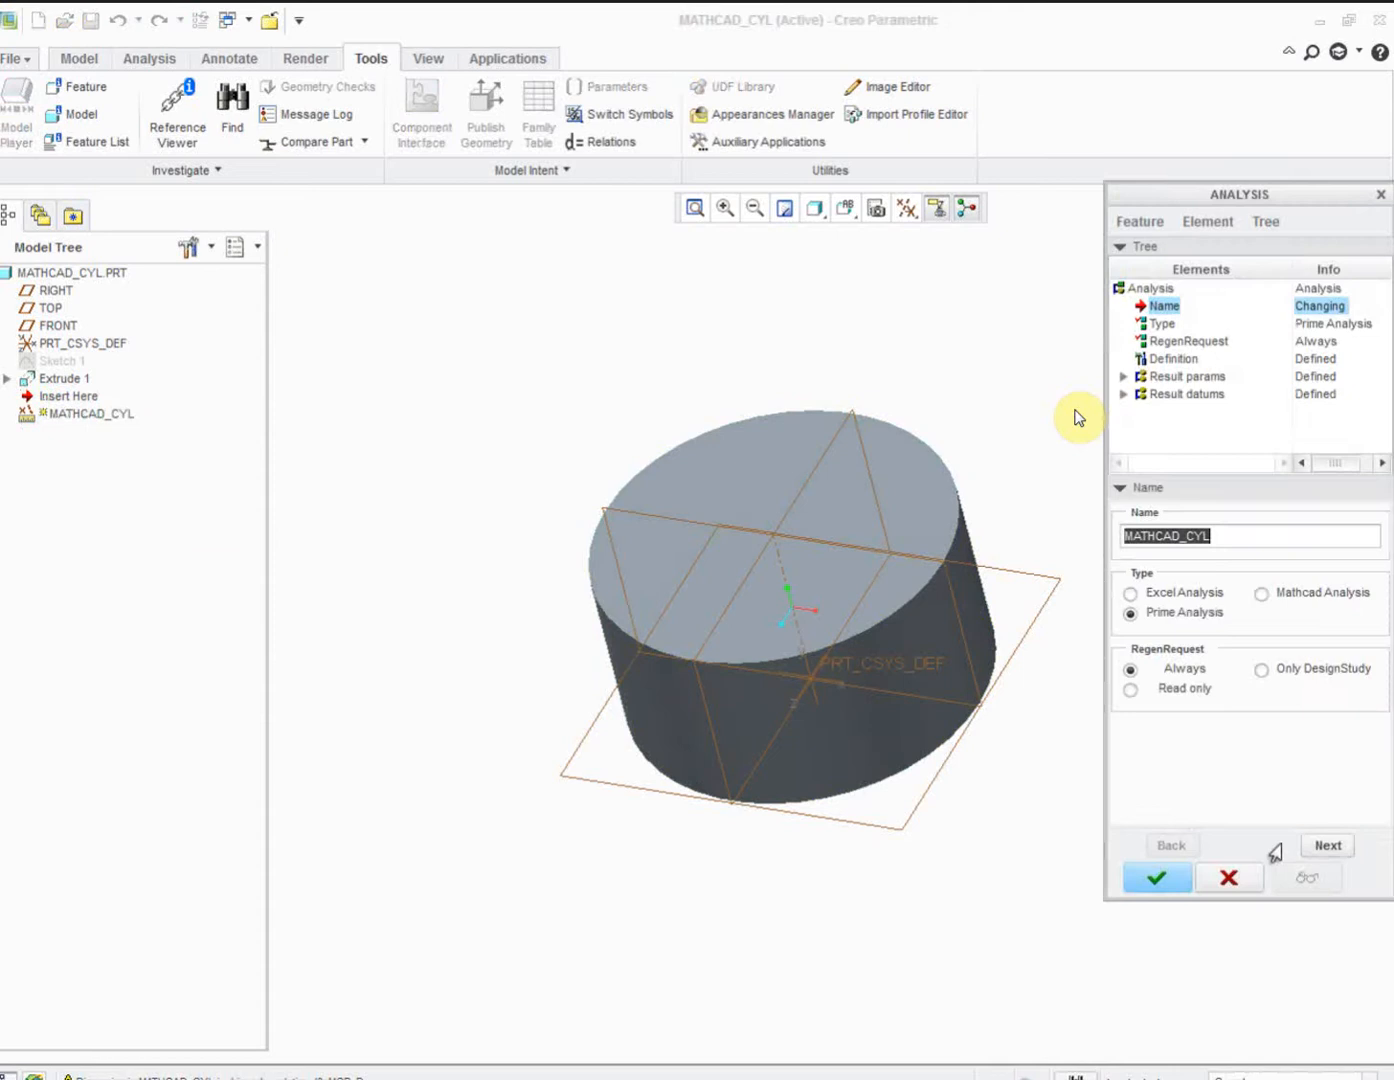
left_click(1325, 846)
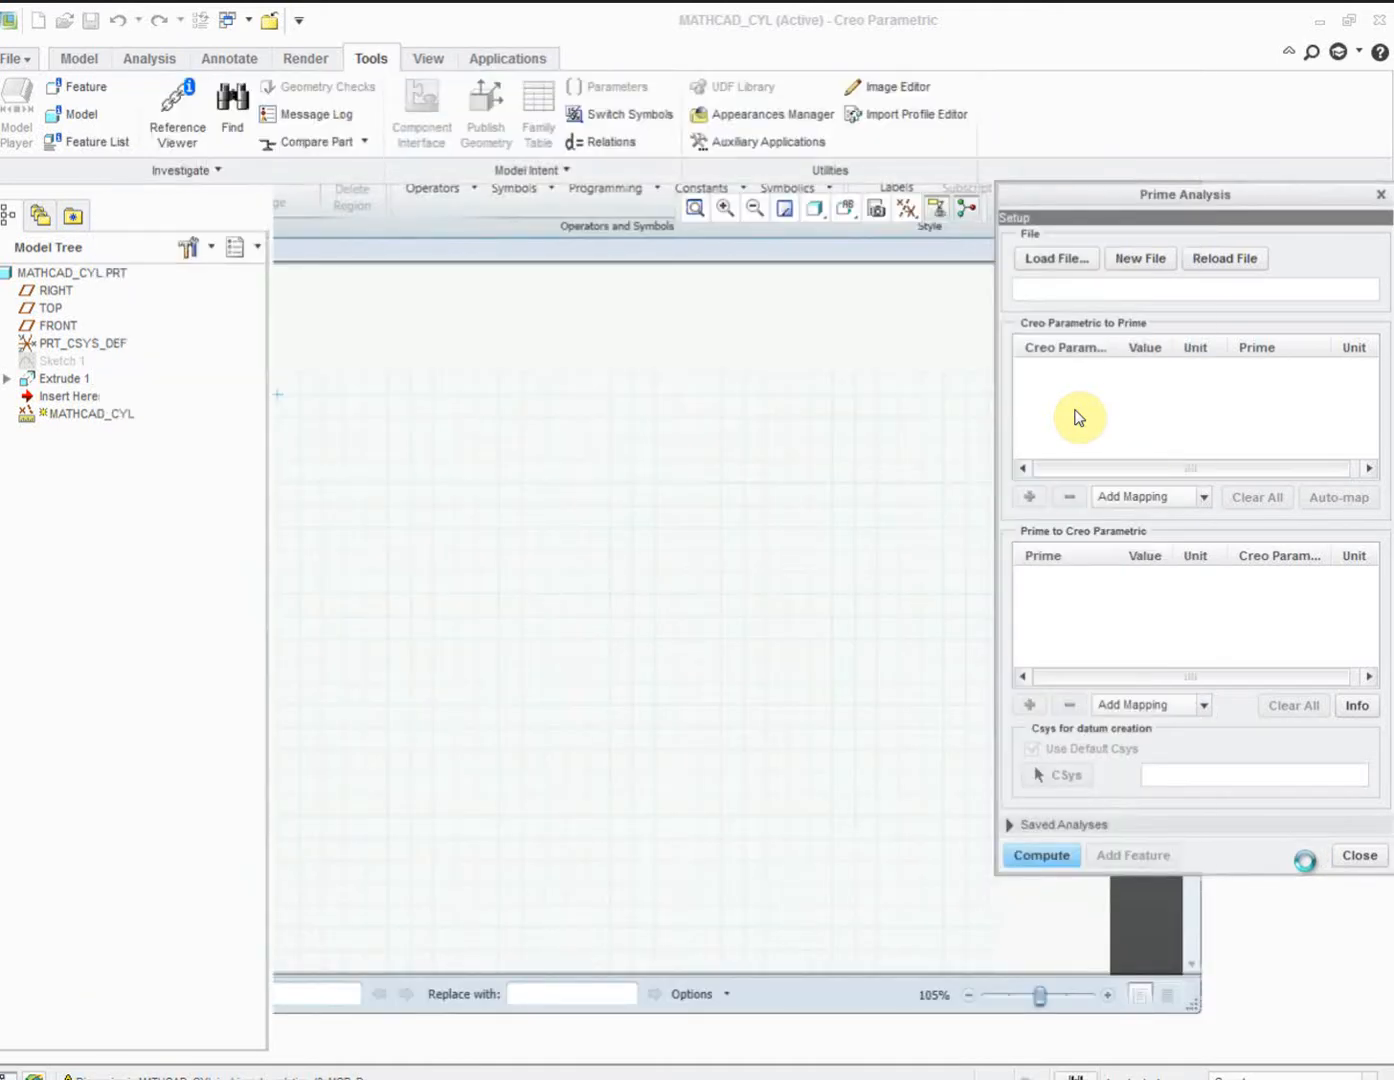
left_click(722, 528)
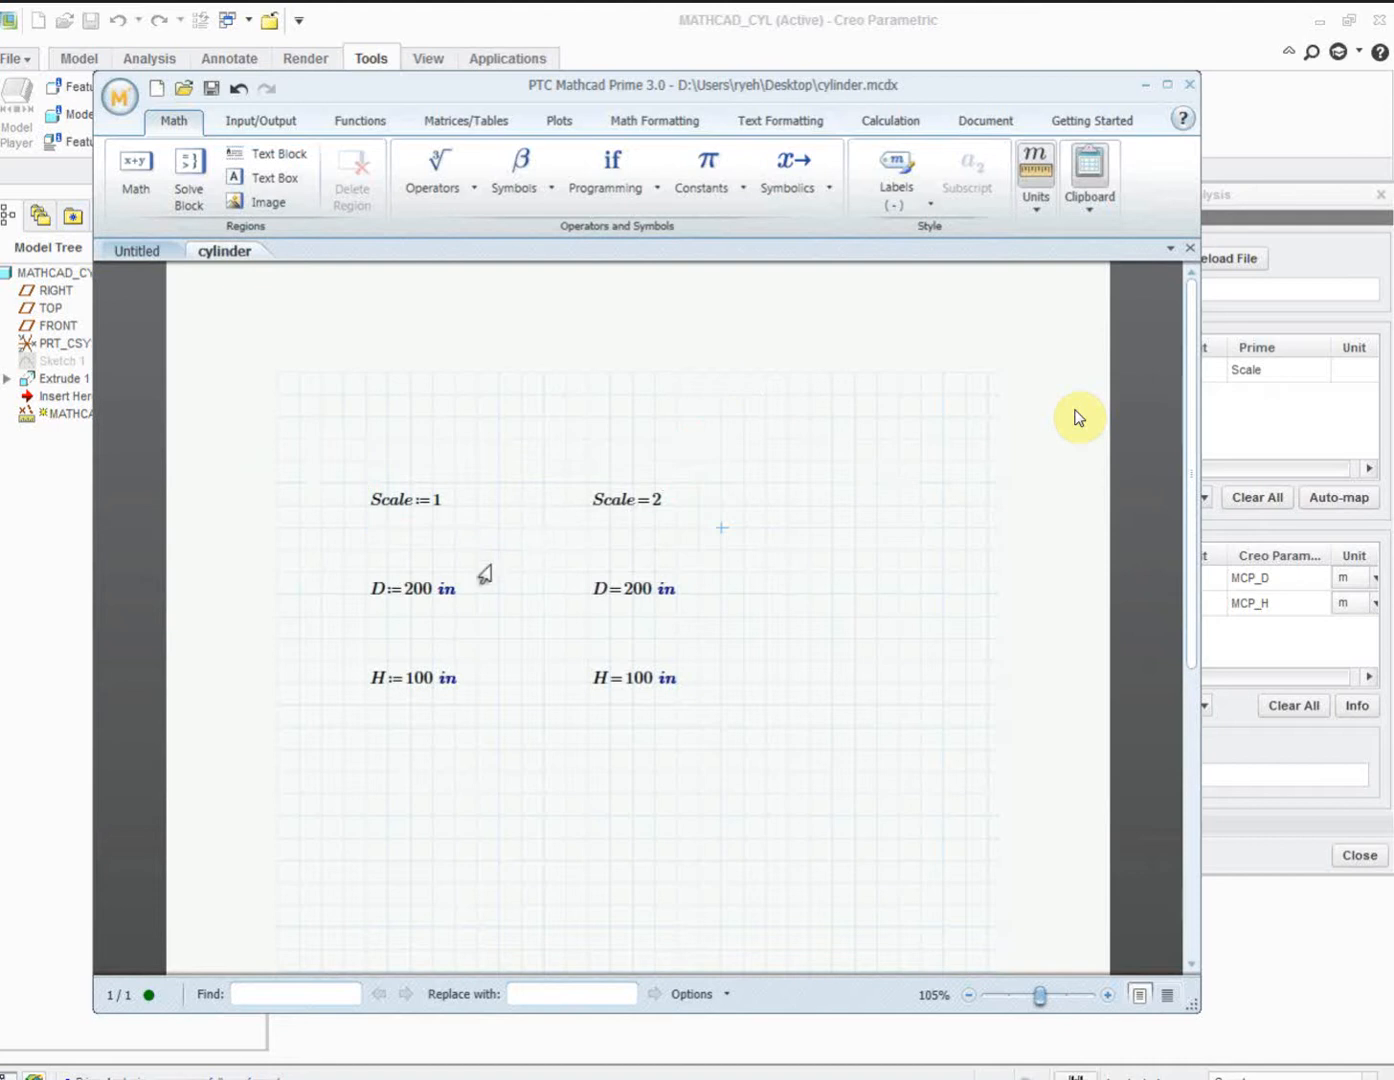
- Redefine D as Scale*200 in and H as Scale*100 in, and save the cylinder worksheet
left_click(392, 596)
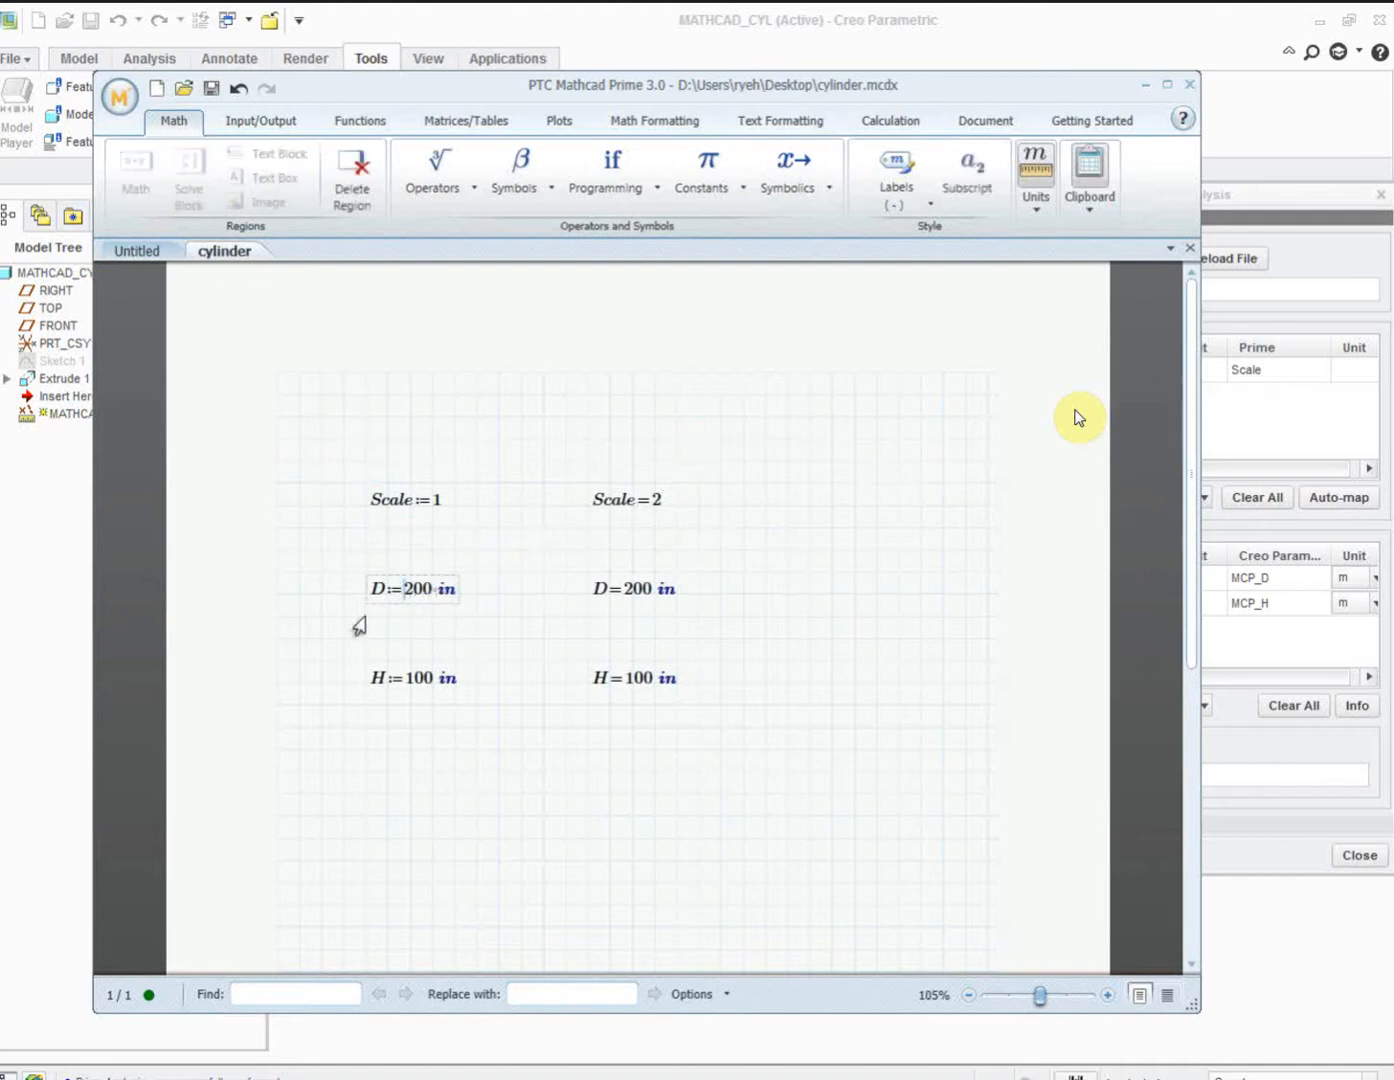
type("Scale*")
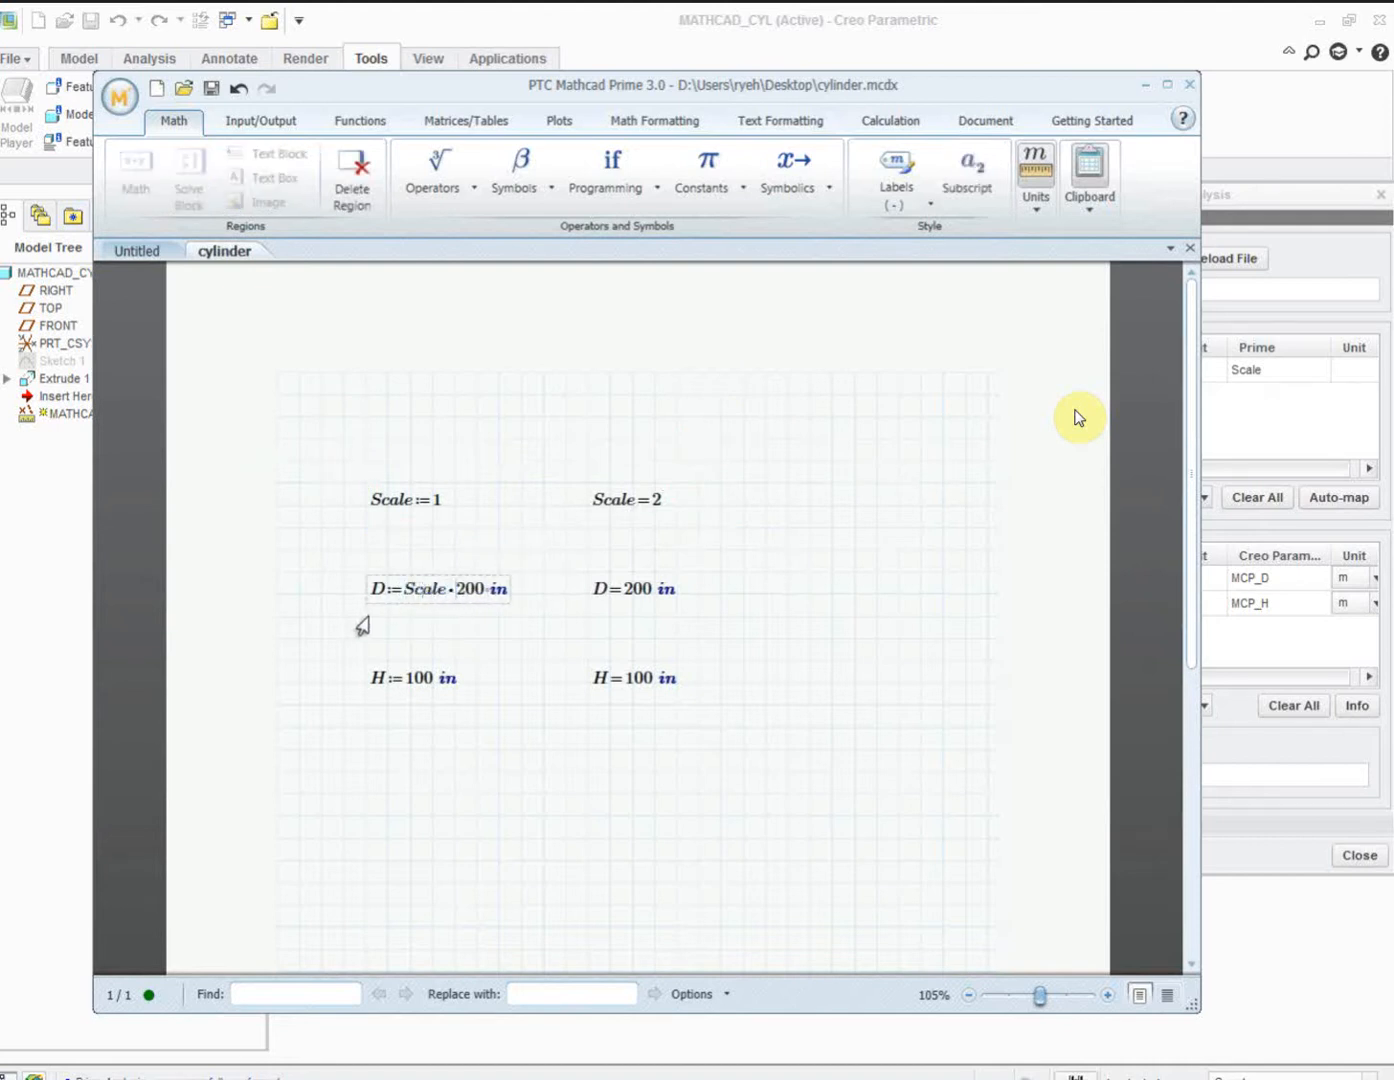
left_click(396, 684)
type("Scale*")
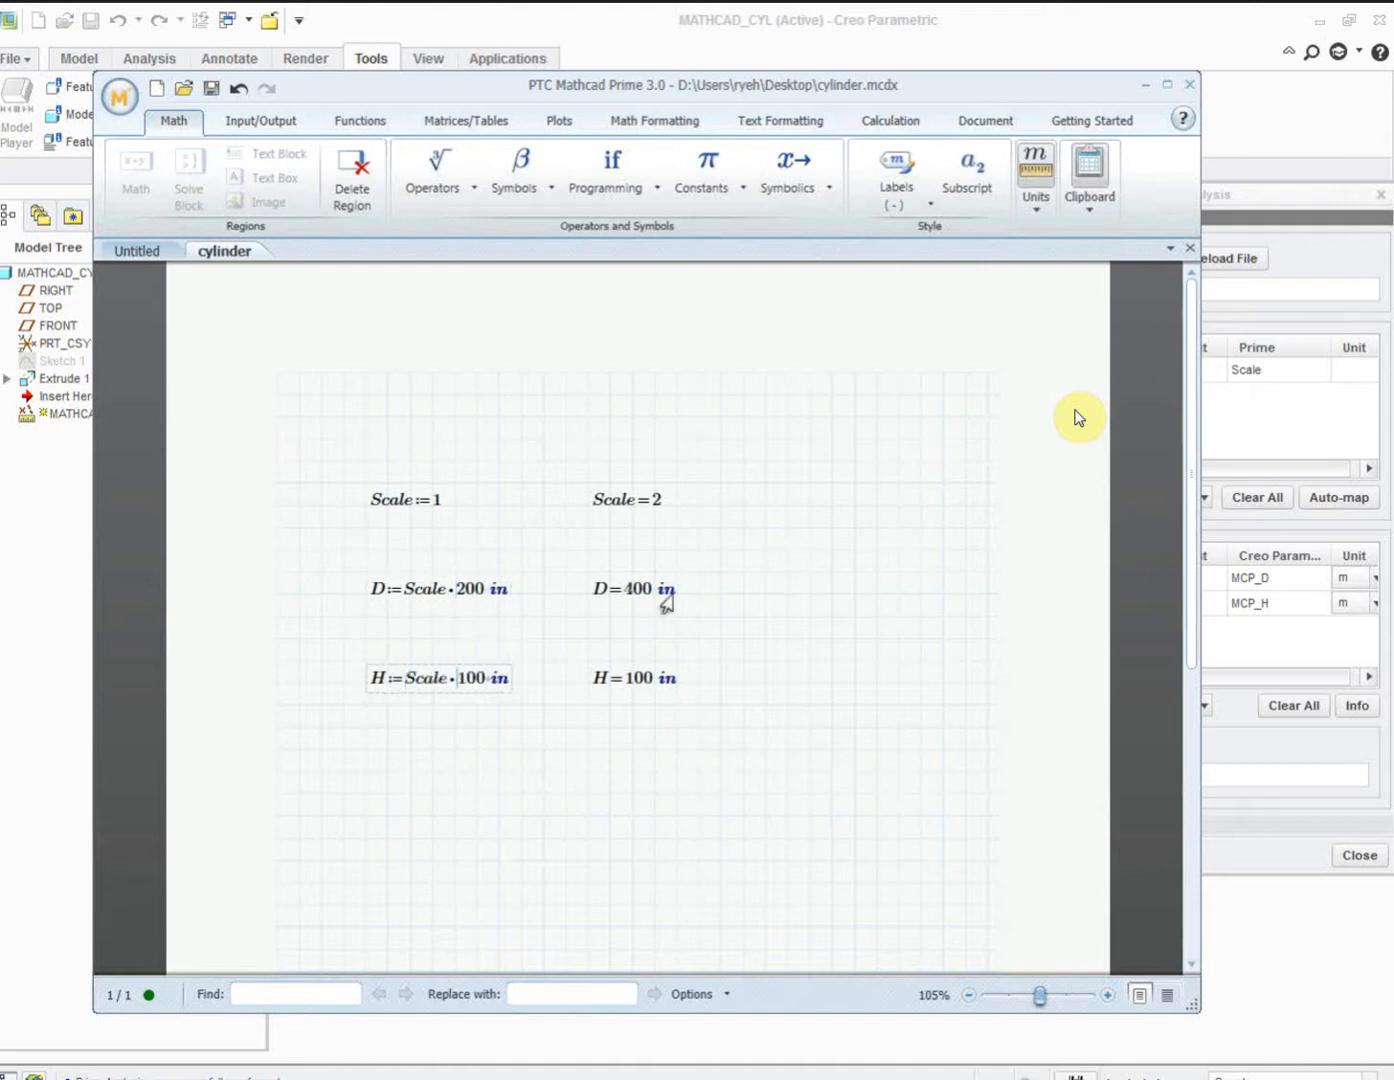
left_click(830, 638)
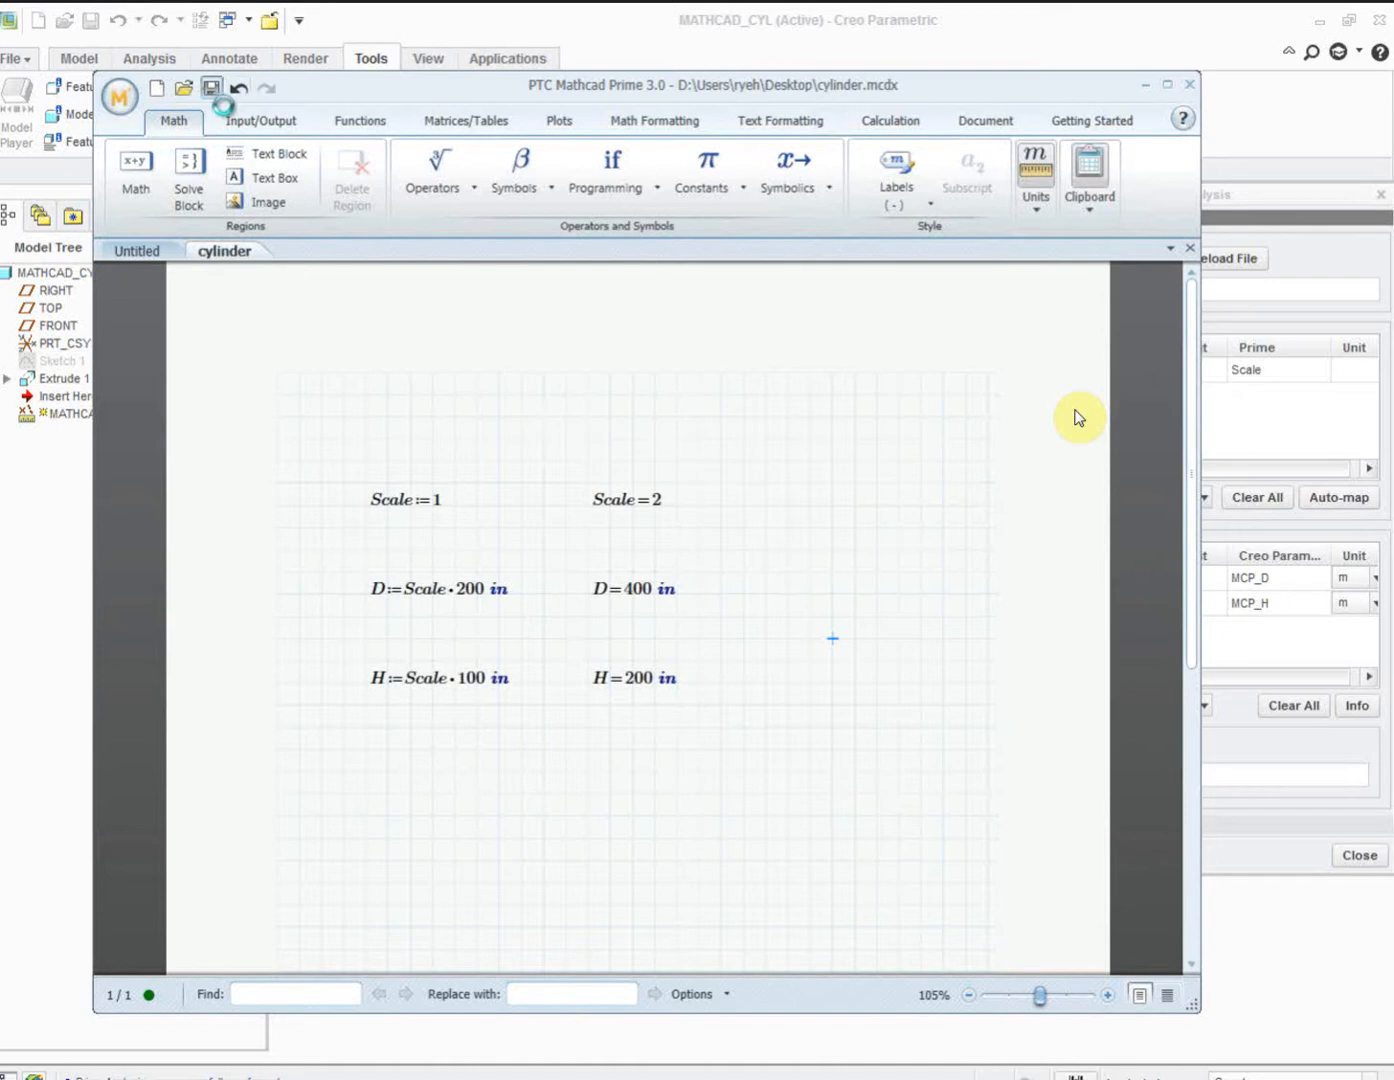
- Switch back to Creo Parametric, recompute the Prime analysis and accept the redefined MATHCAD_CYL feature
left_click(1306, 207)
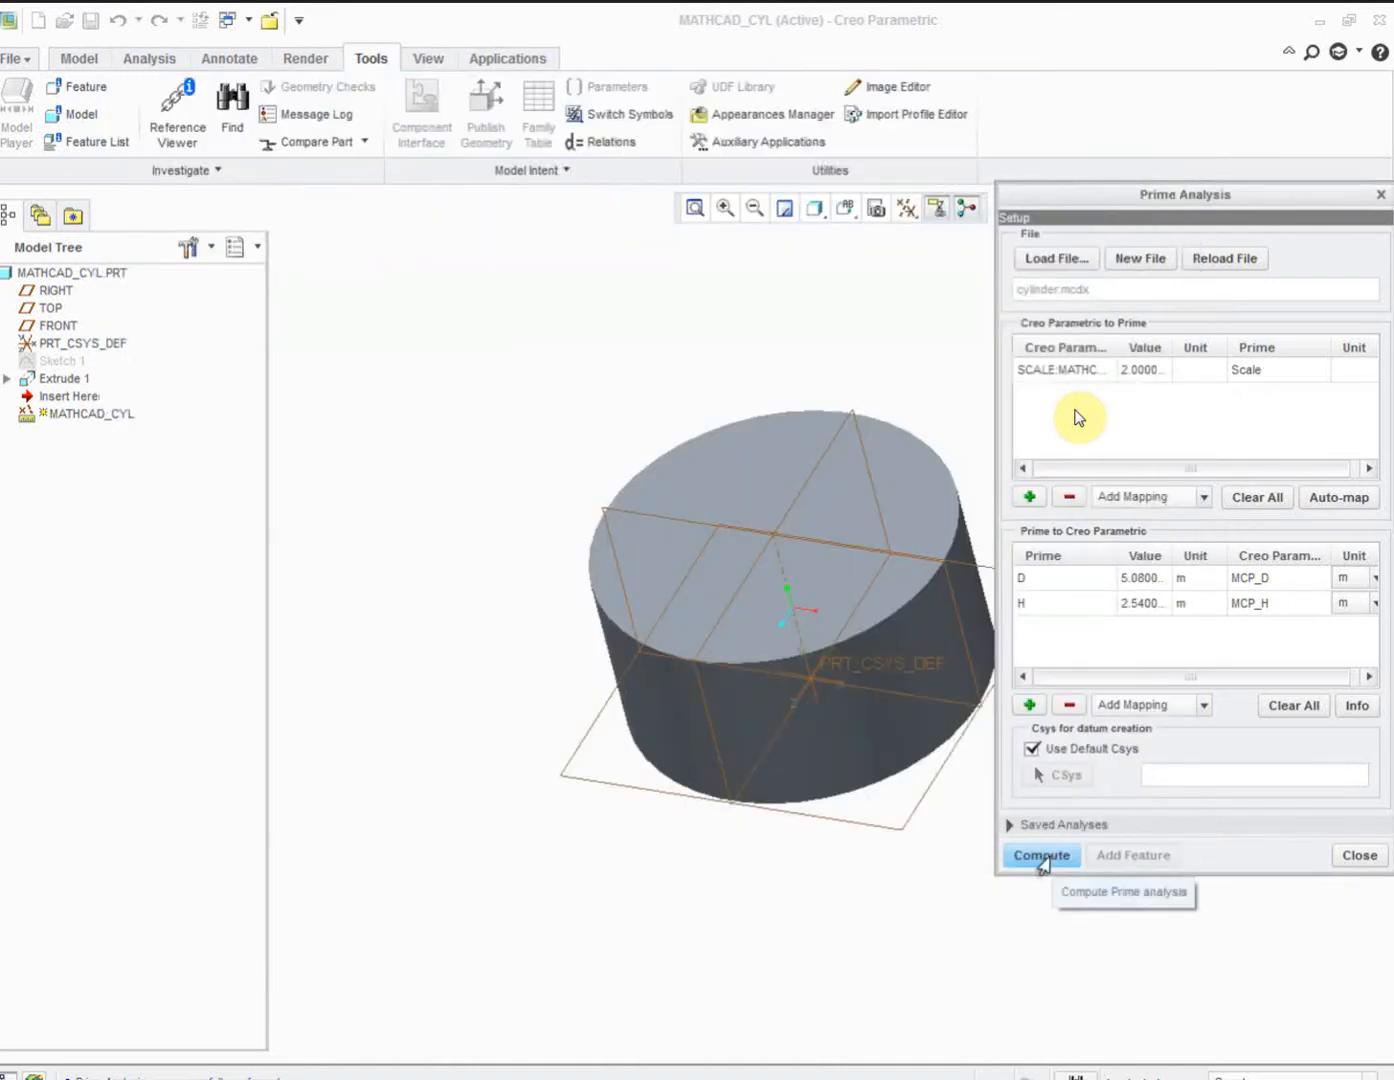
left_click(1040, 856)
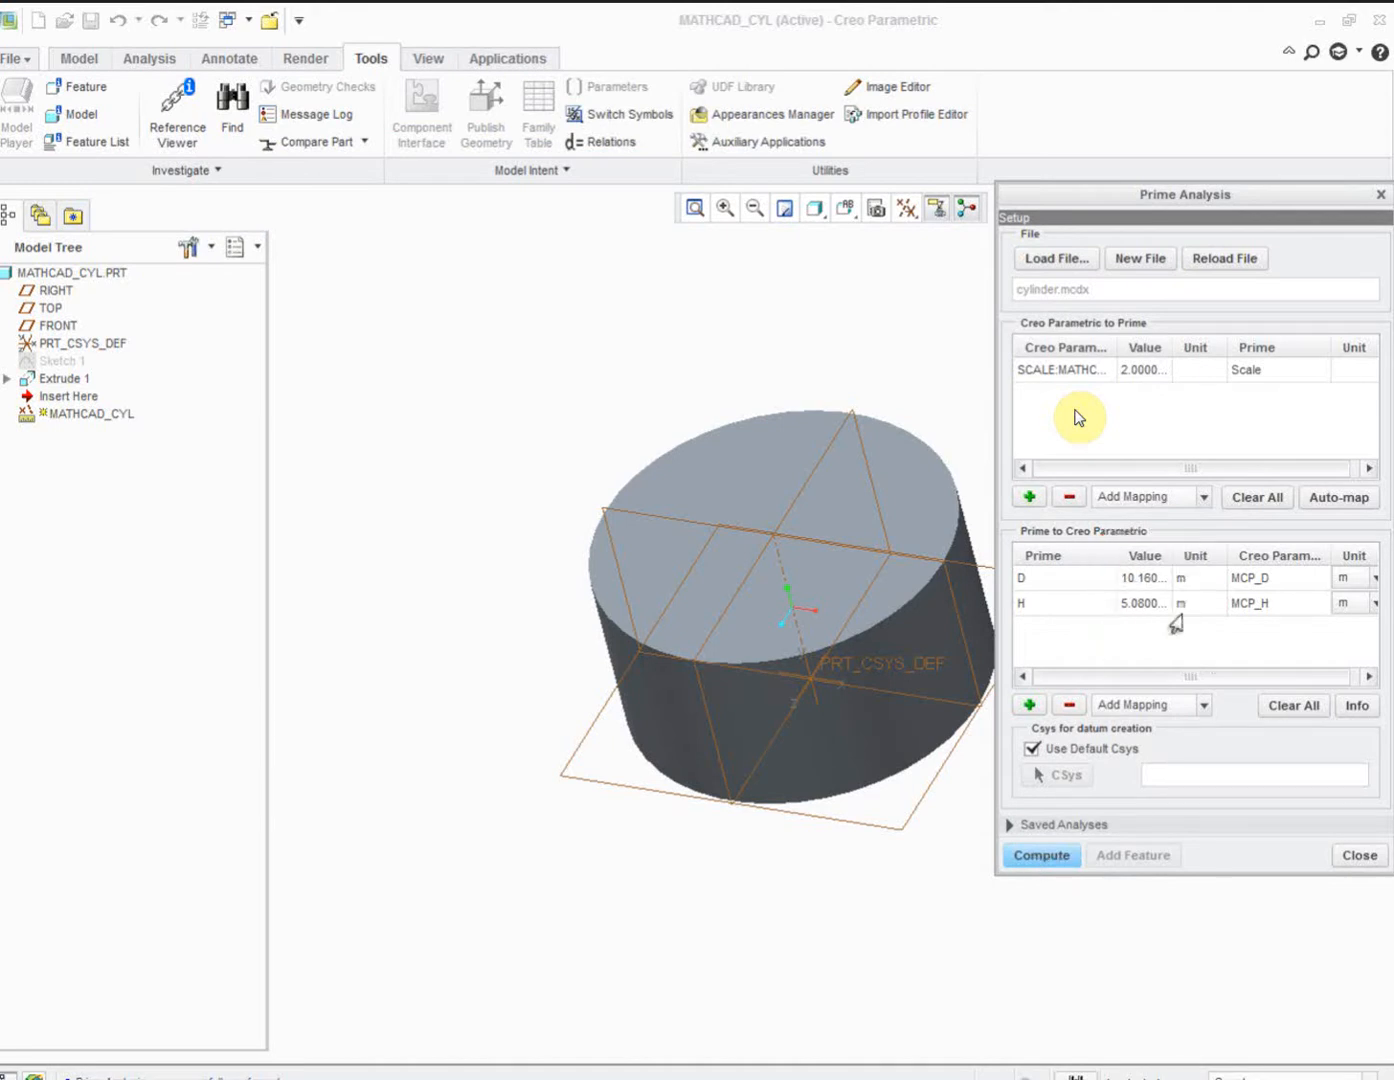
left_click(1358, 856)
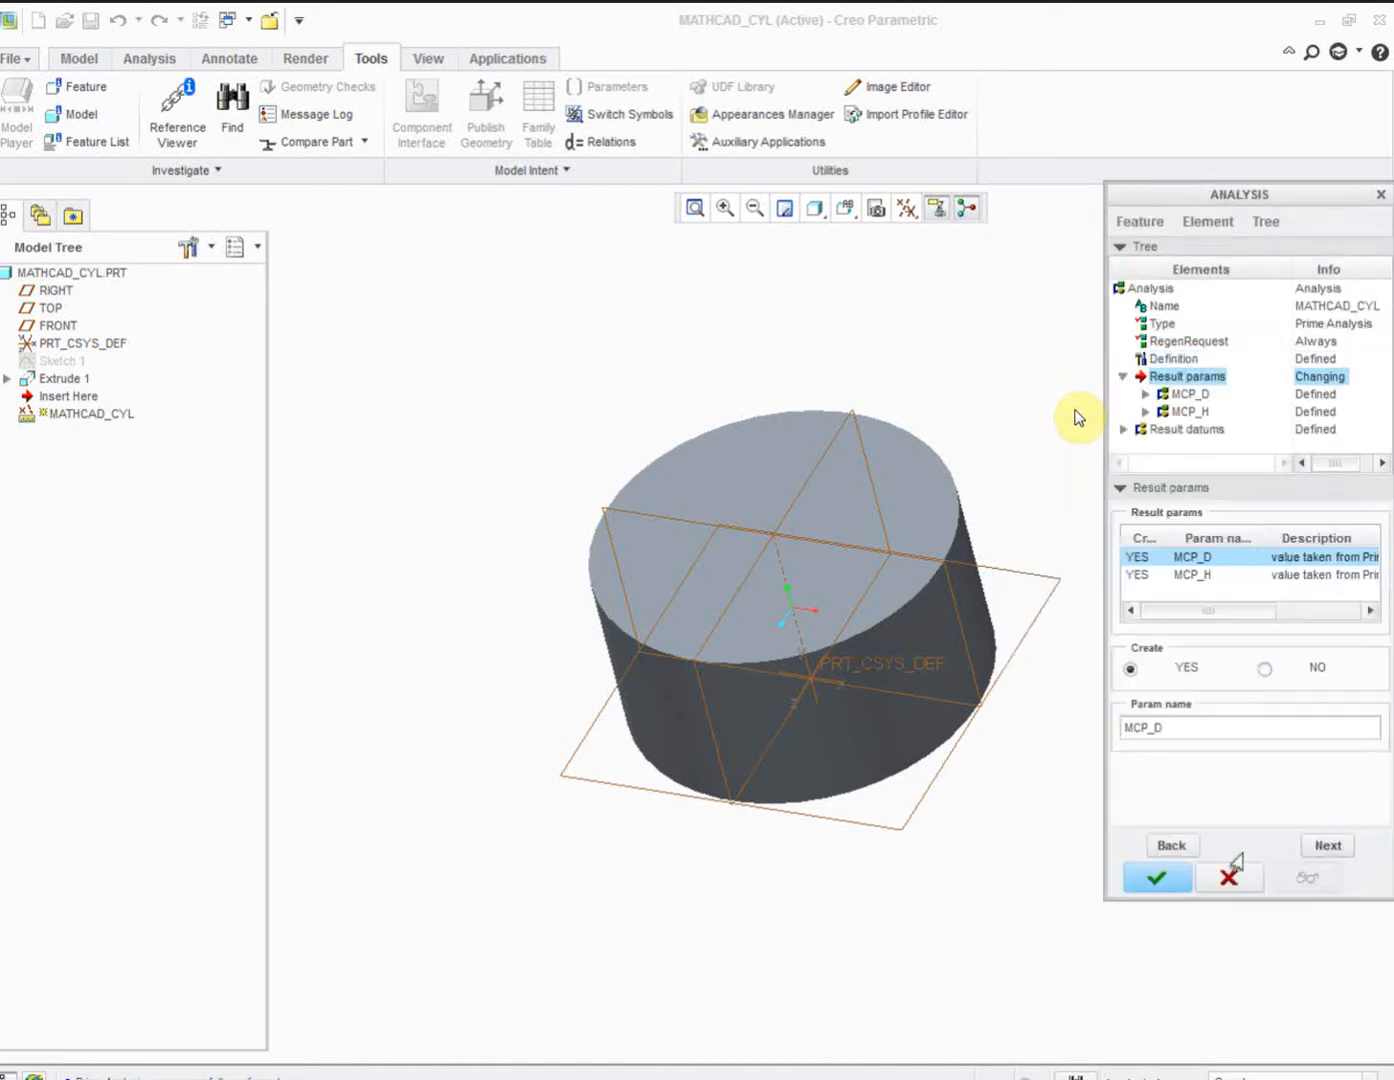
left_click(1154, 884)
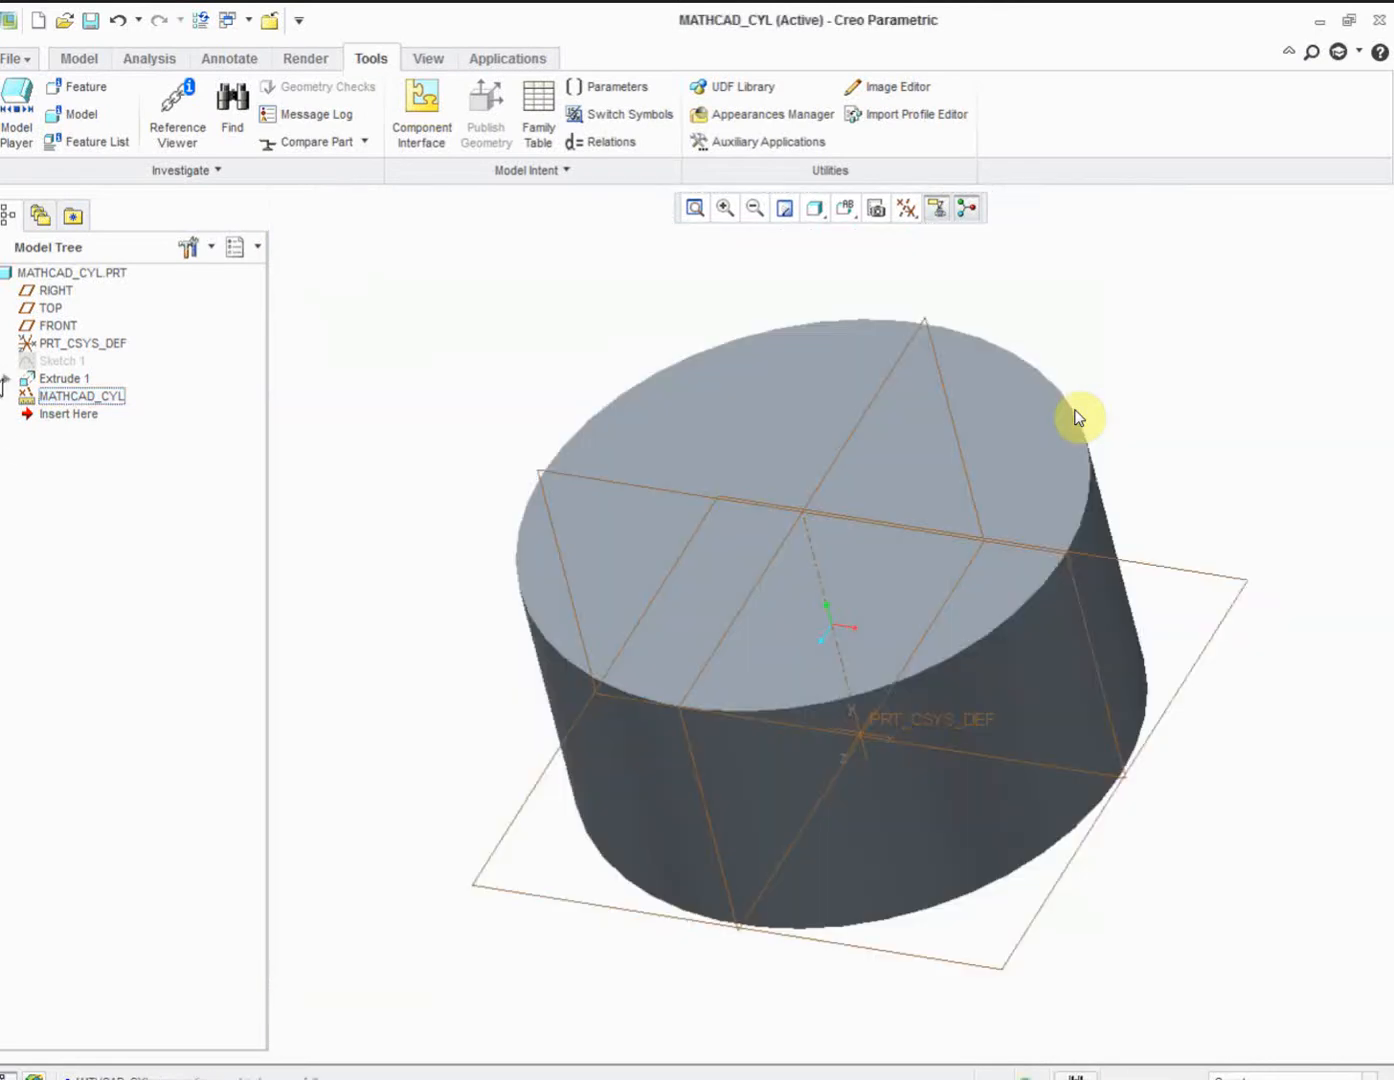
- Open the definition of Extrude 1 to check the cylinder's depth, and leave it without changes
left_click(4, 379)
left_click(58, 382)
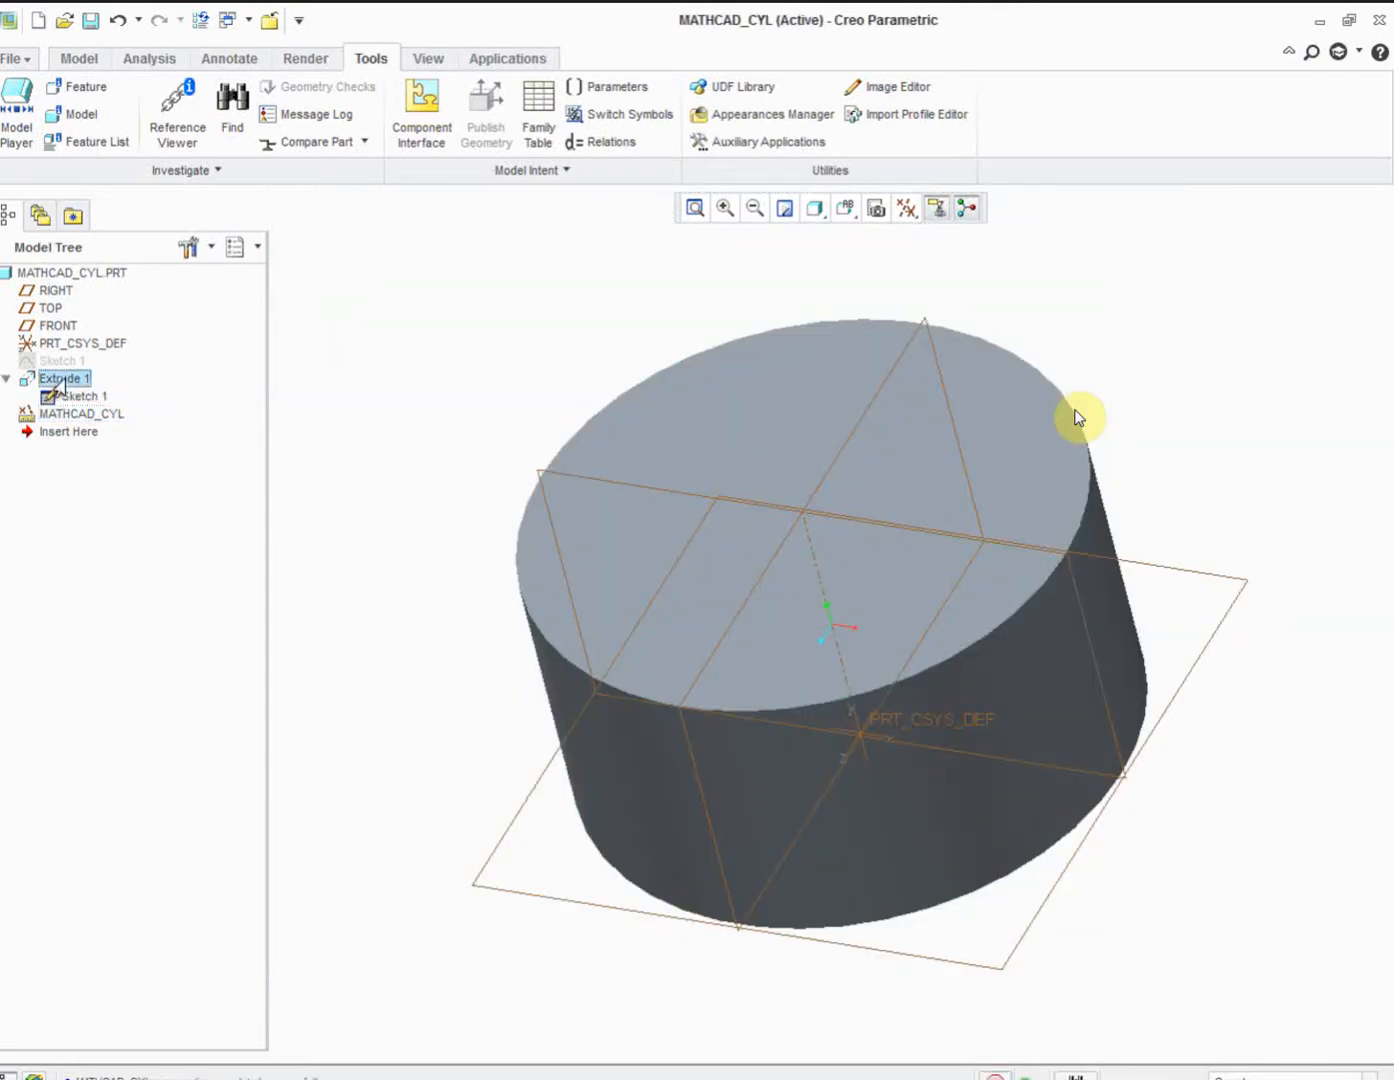
right_click(58, 384)
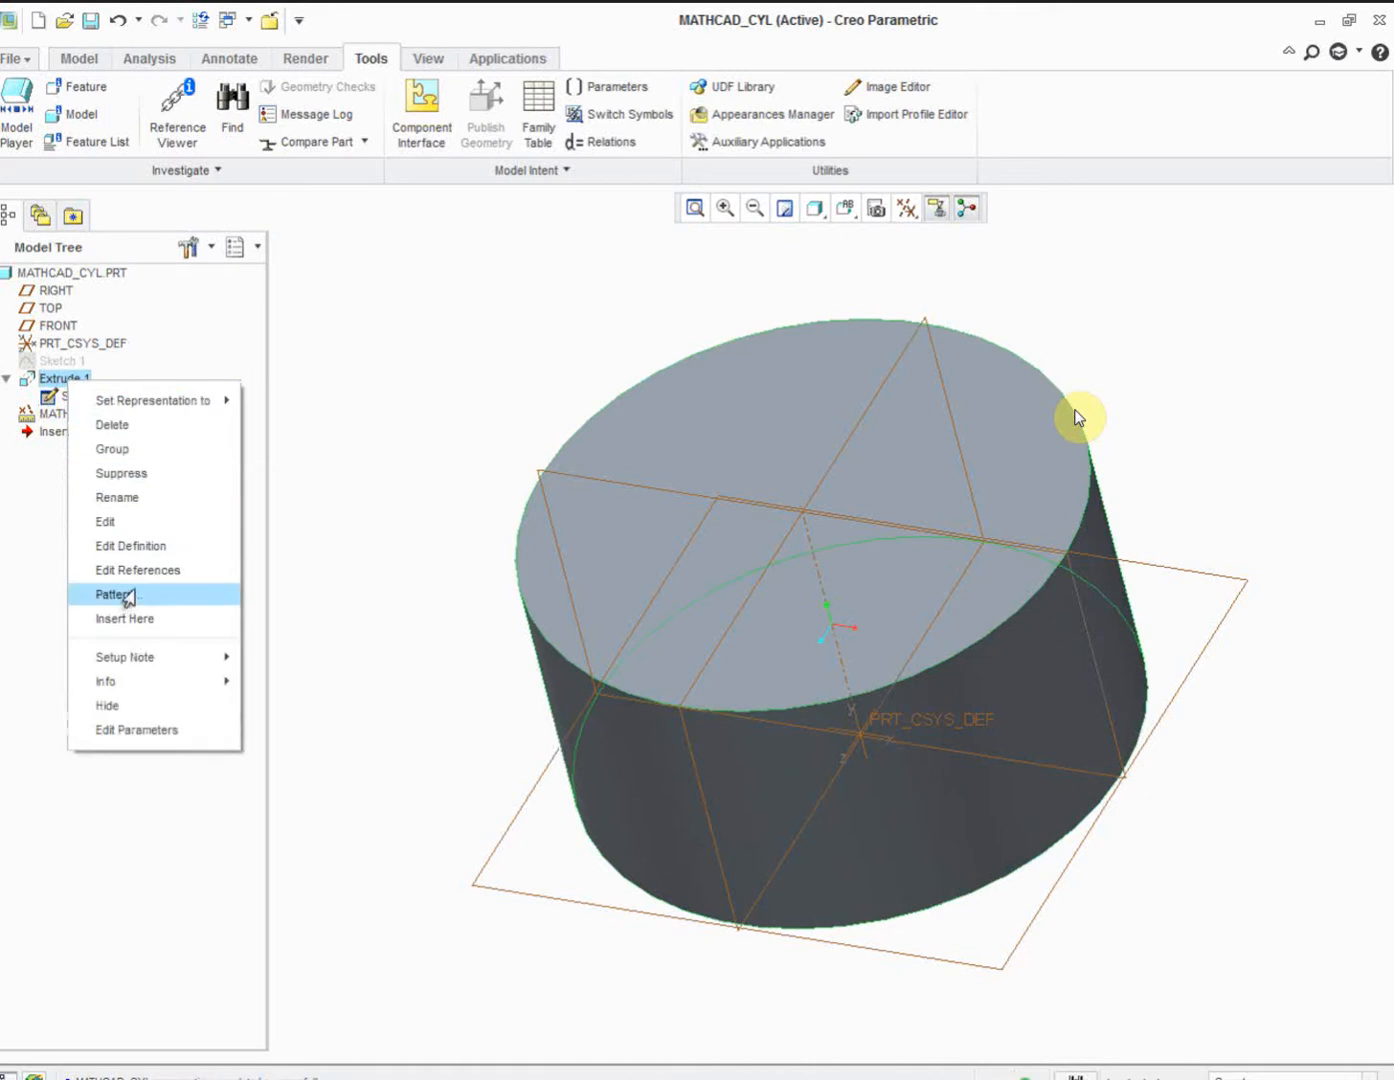
left_click(130, 550)
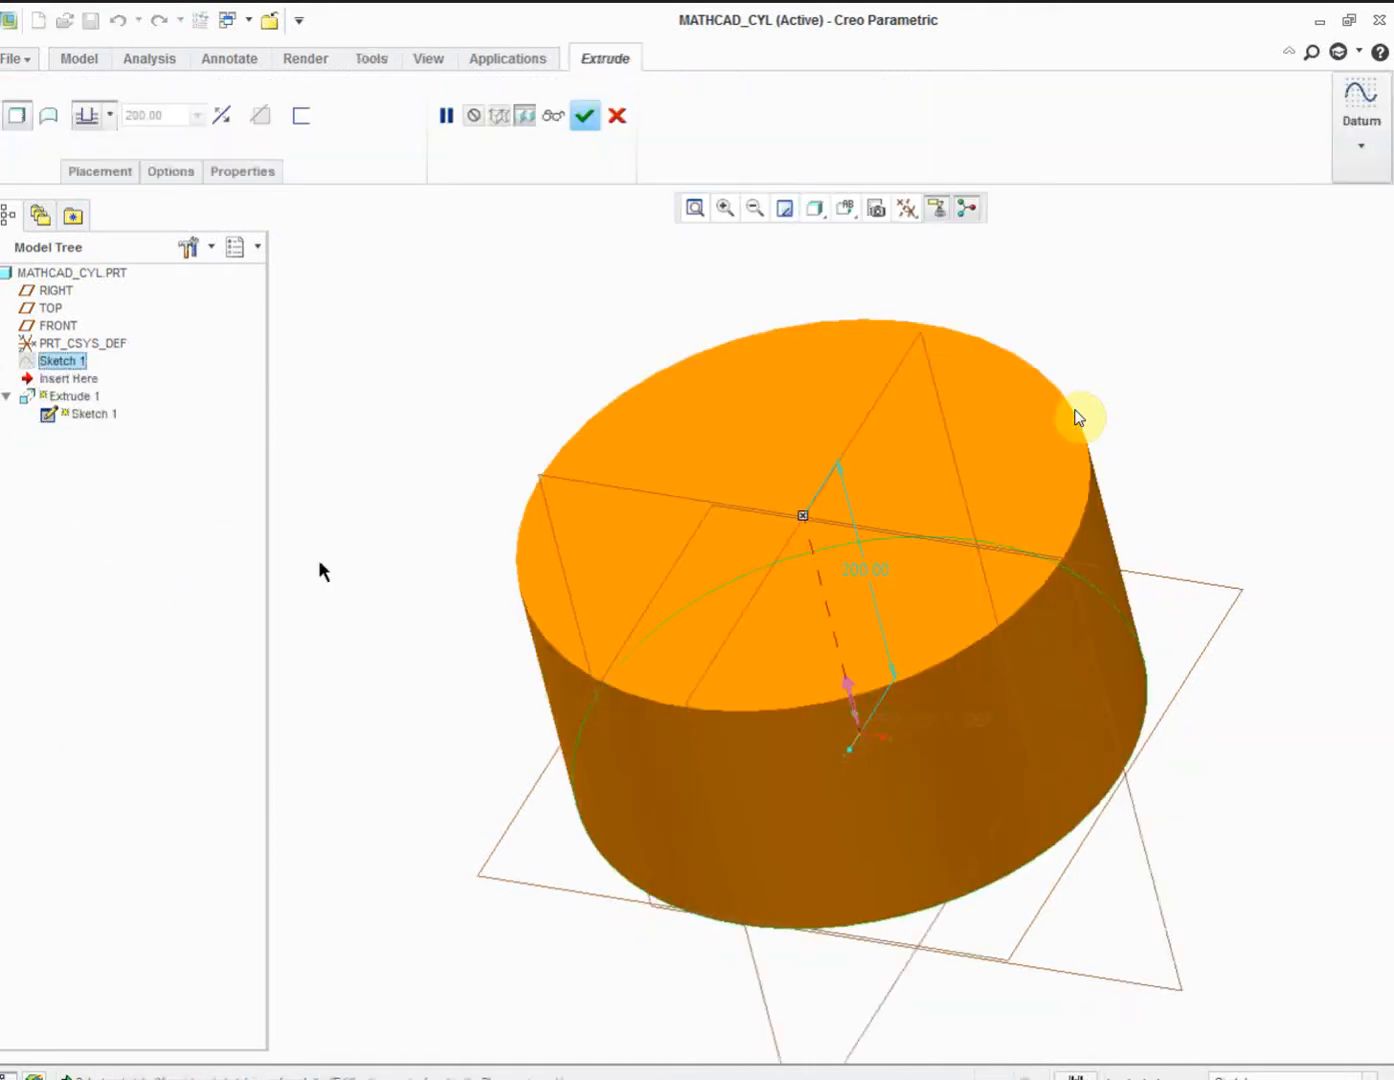
middle_click(853, 578)
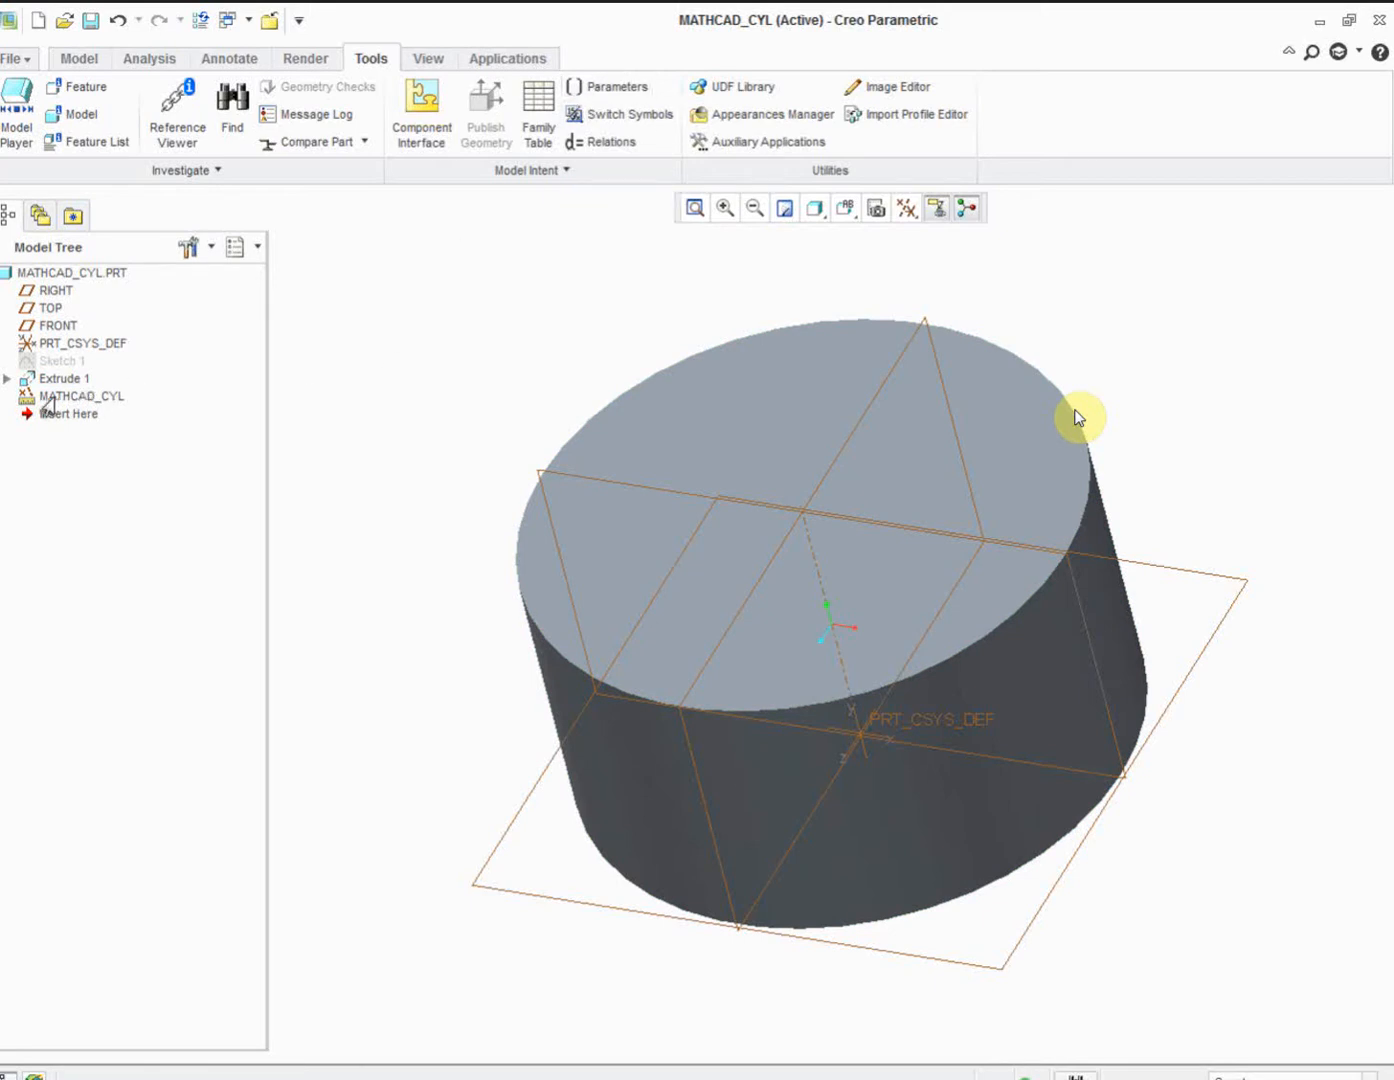
- Measure the area and perimeter of the cylinder's top face, and end the measurement
left_click(145, 58)
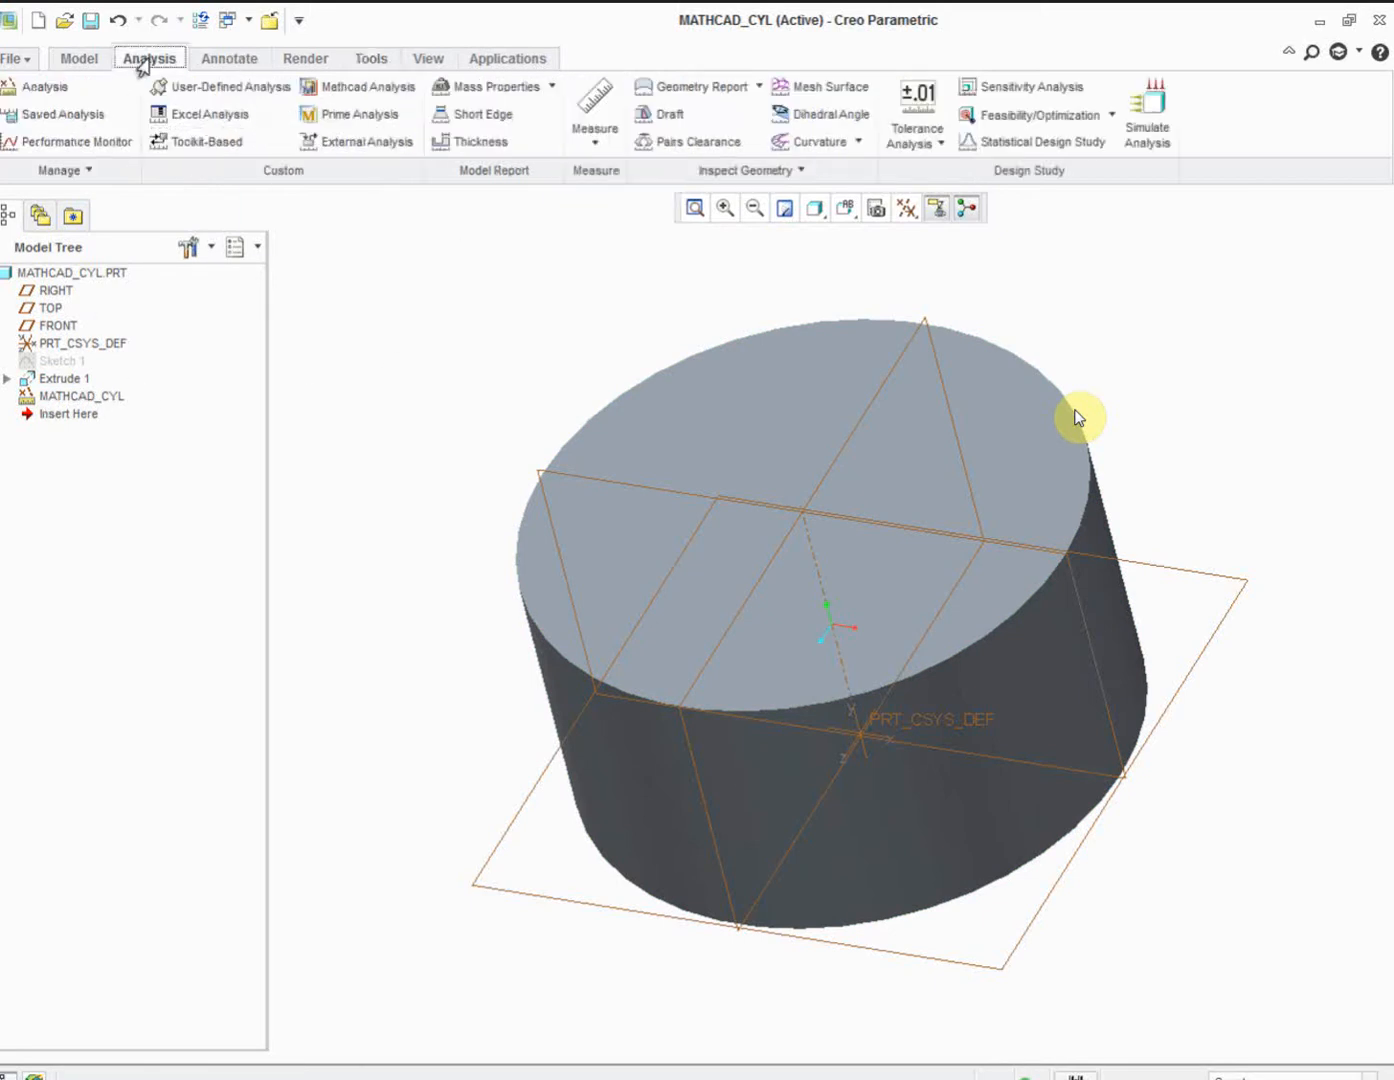
left_click(595, 112)
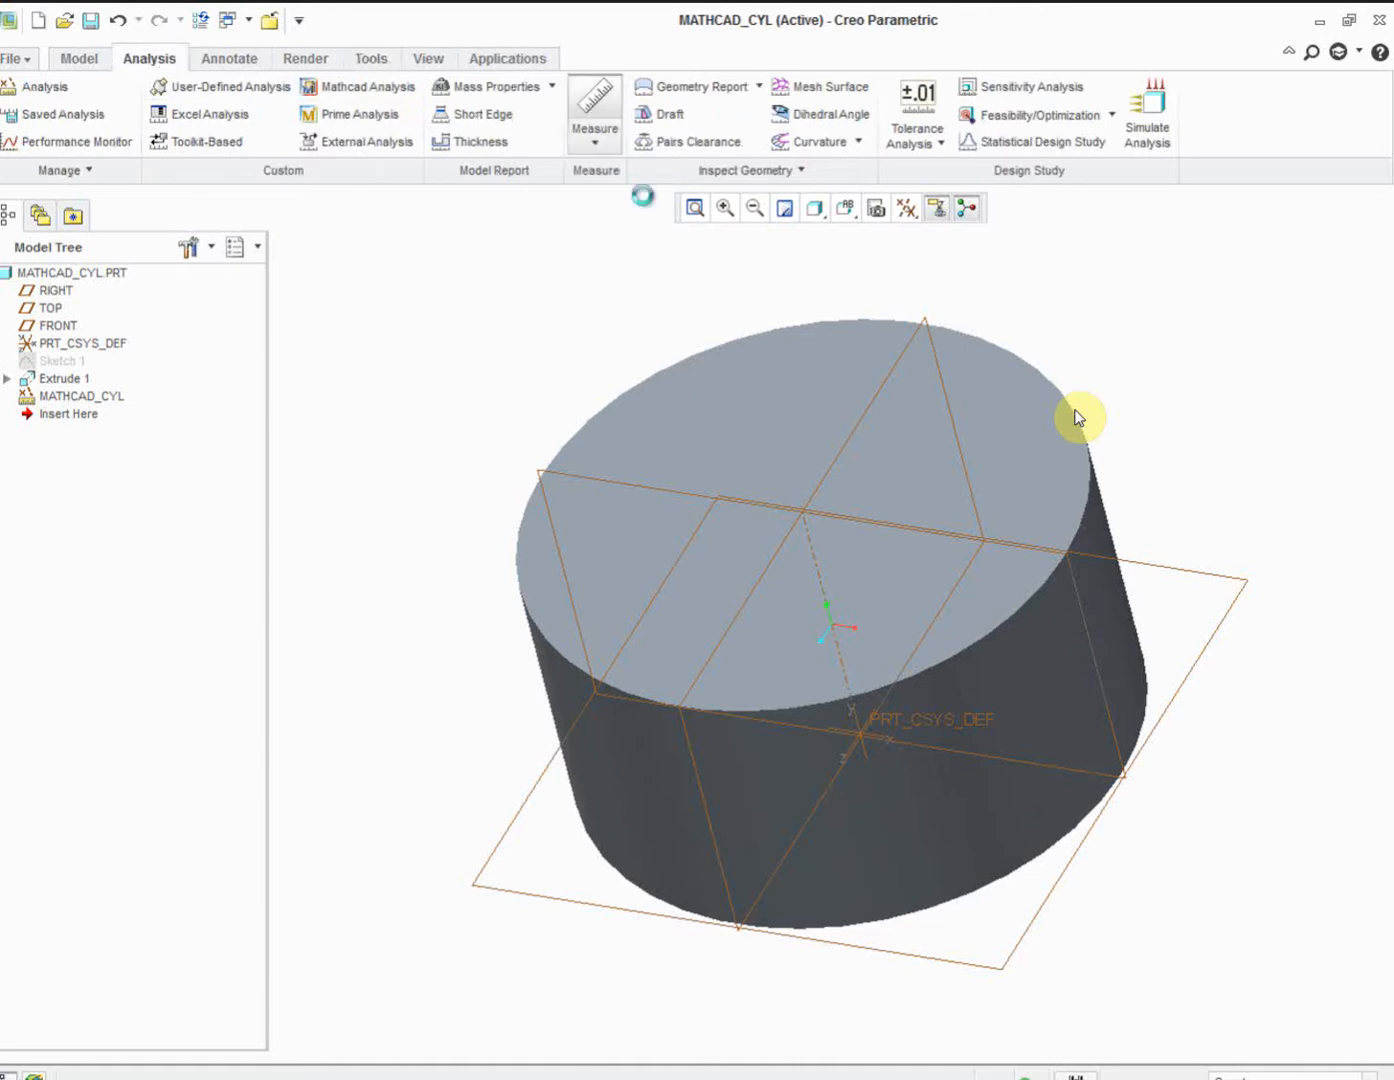
left_click(834, 695)
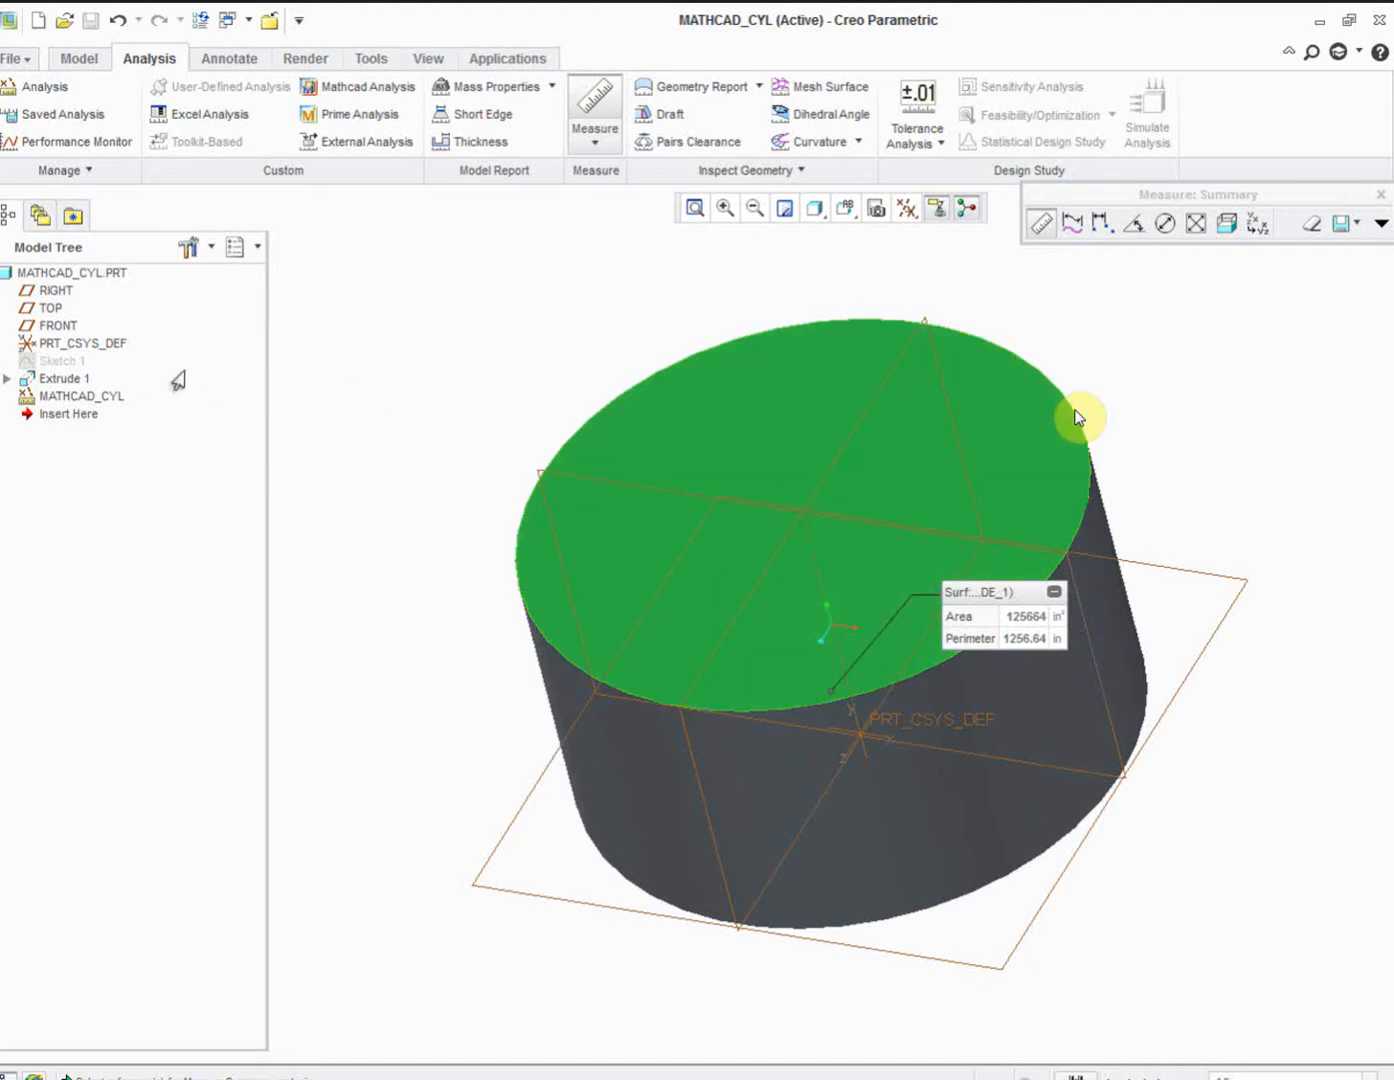
left_click(595, 110)
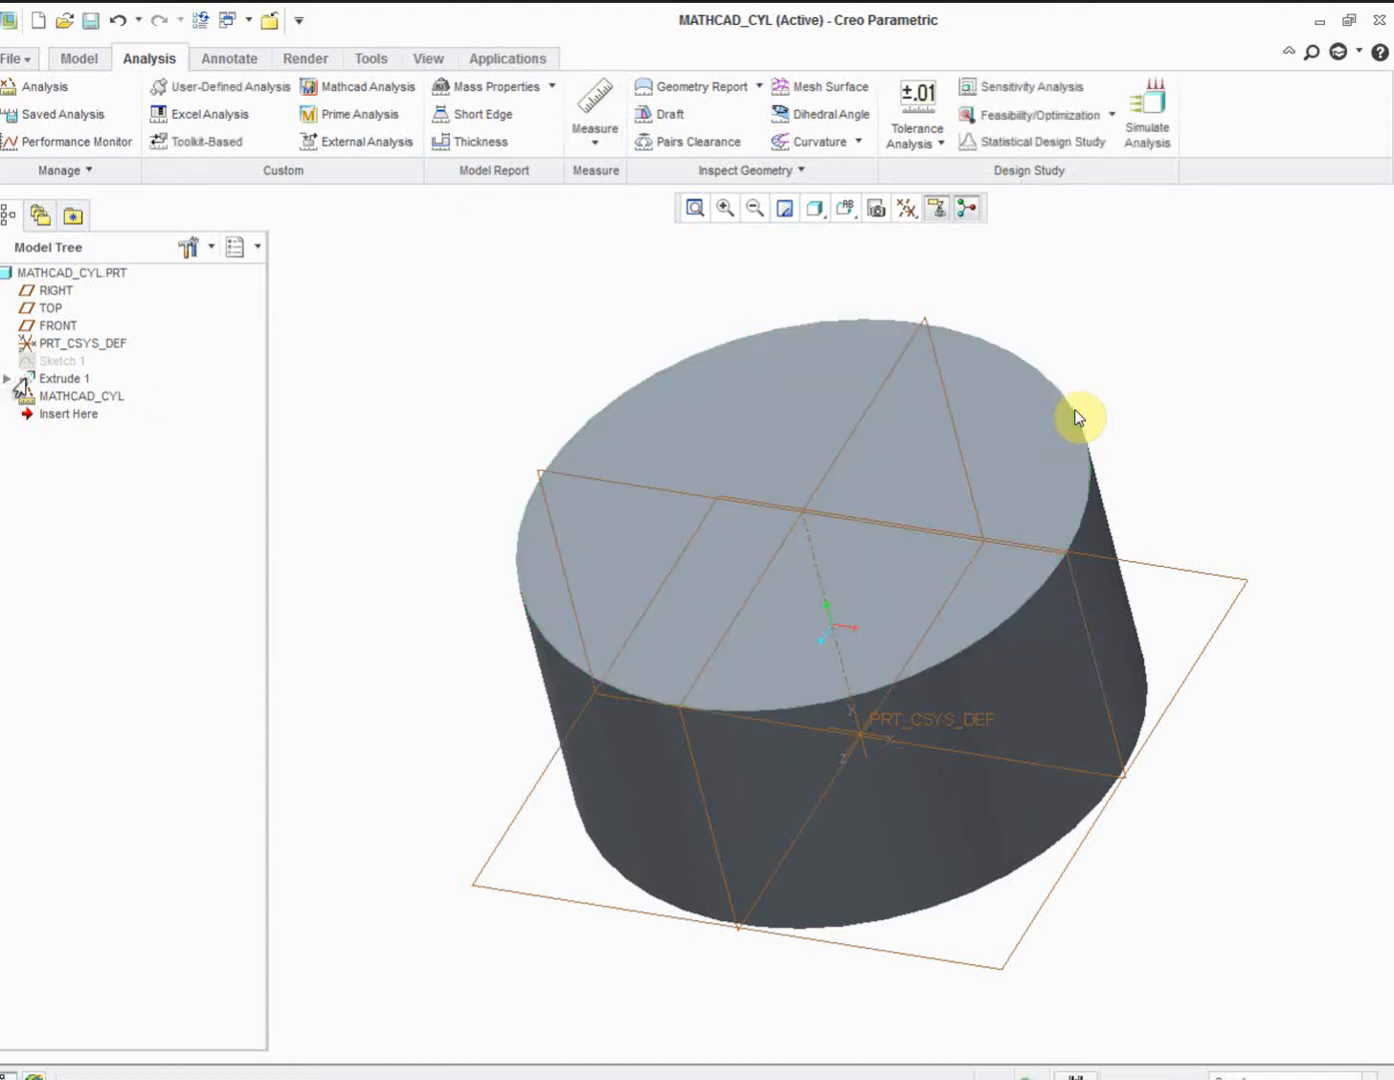
- Check the circle's diameter in the internal Sketch 1 of Extrude 1
left_click(6, 379)
left_click(82, 396)
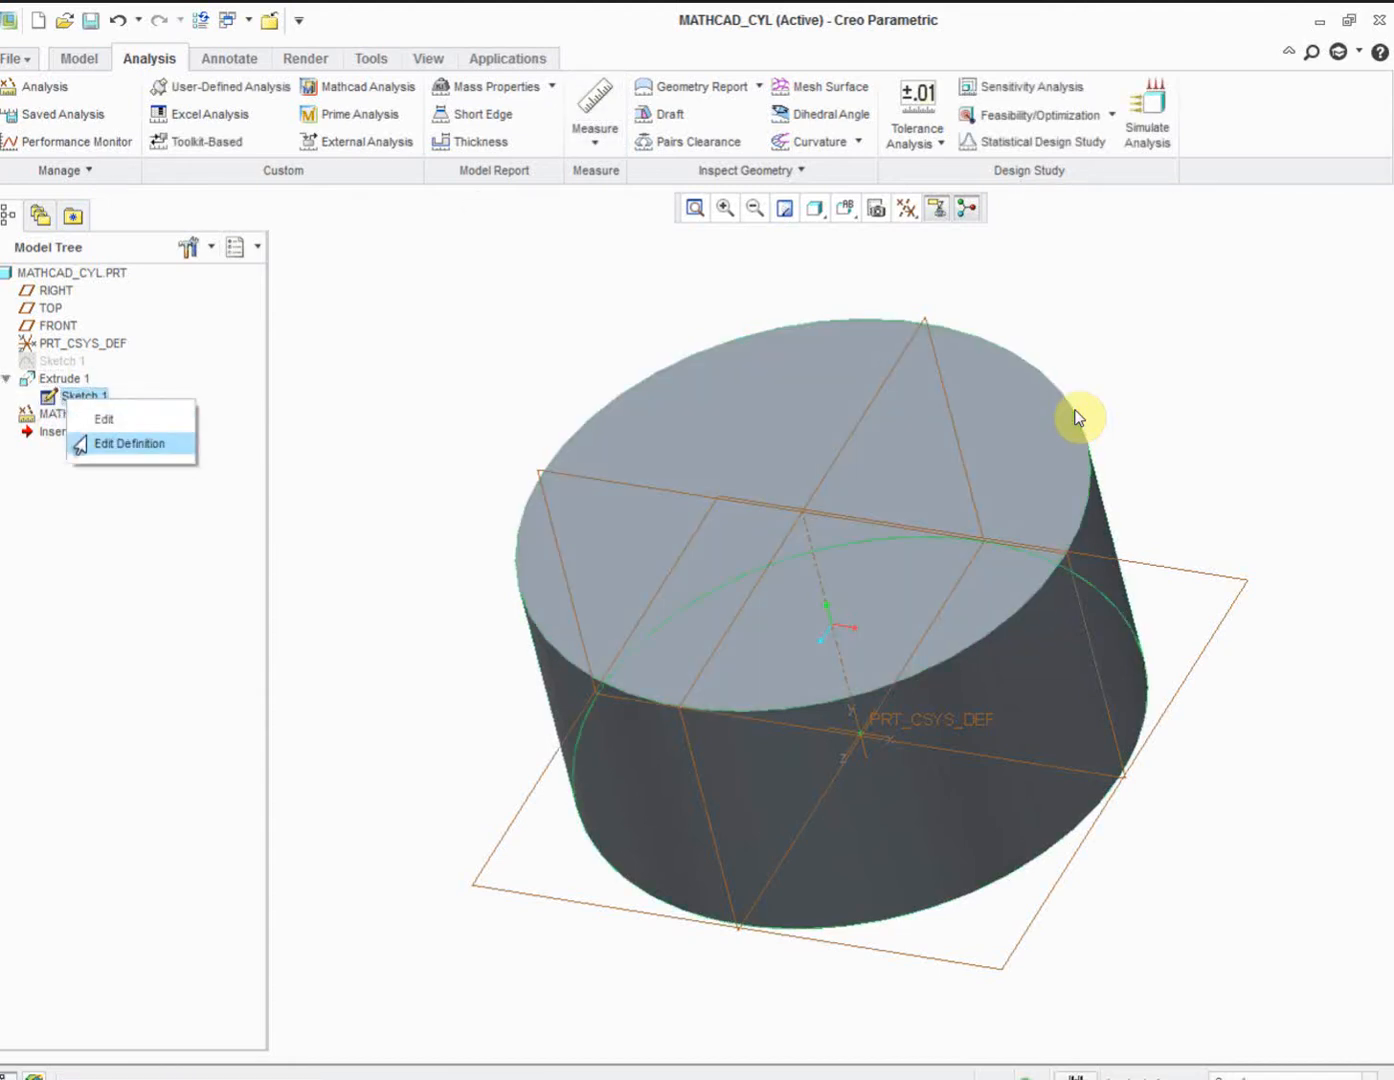
left_click(112, 445)
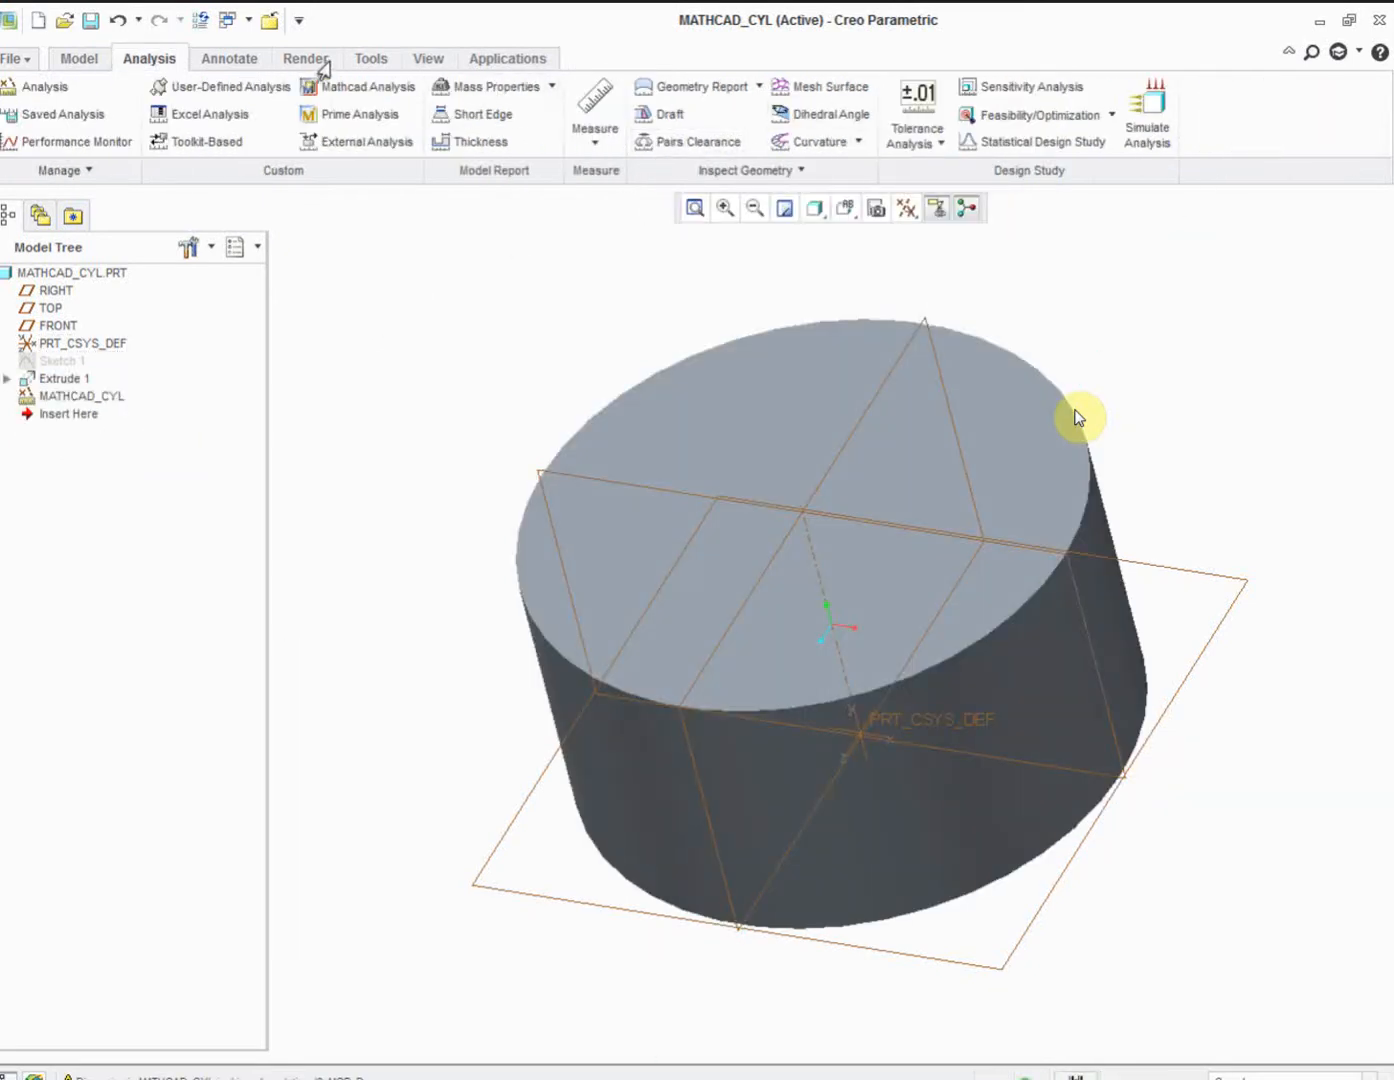
- Set the part parameter SCALE to 1 and regenerate the model
left_click(373, 62)
left_click(607, 86)
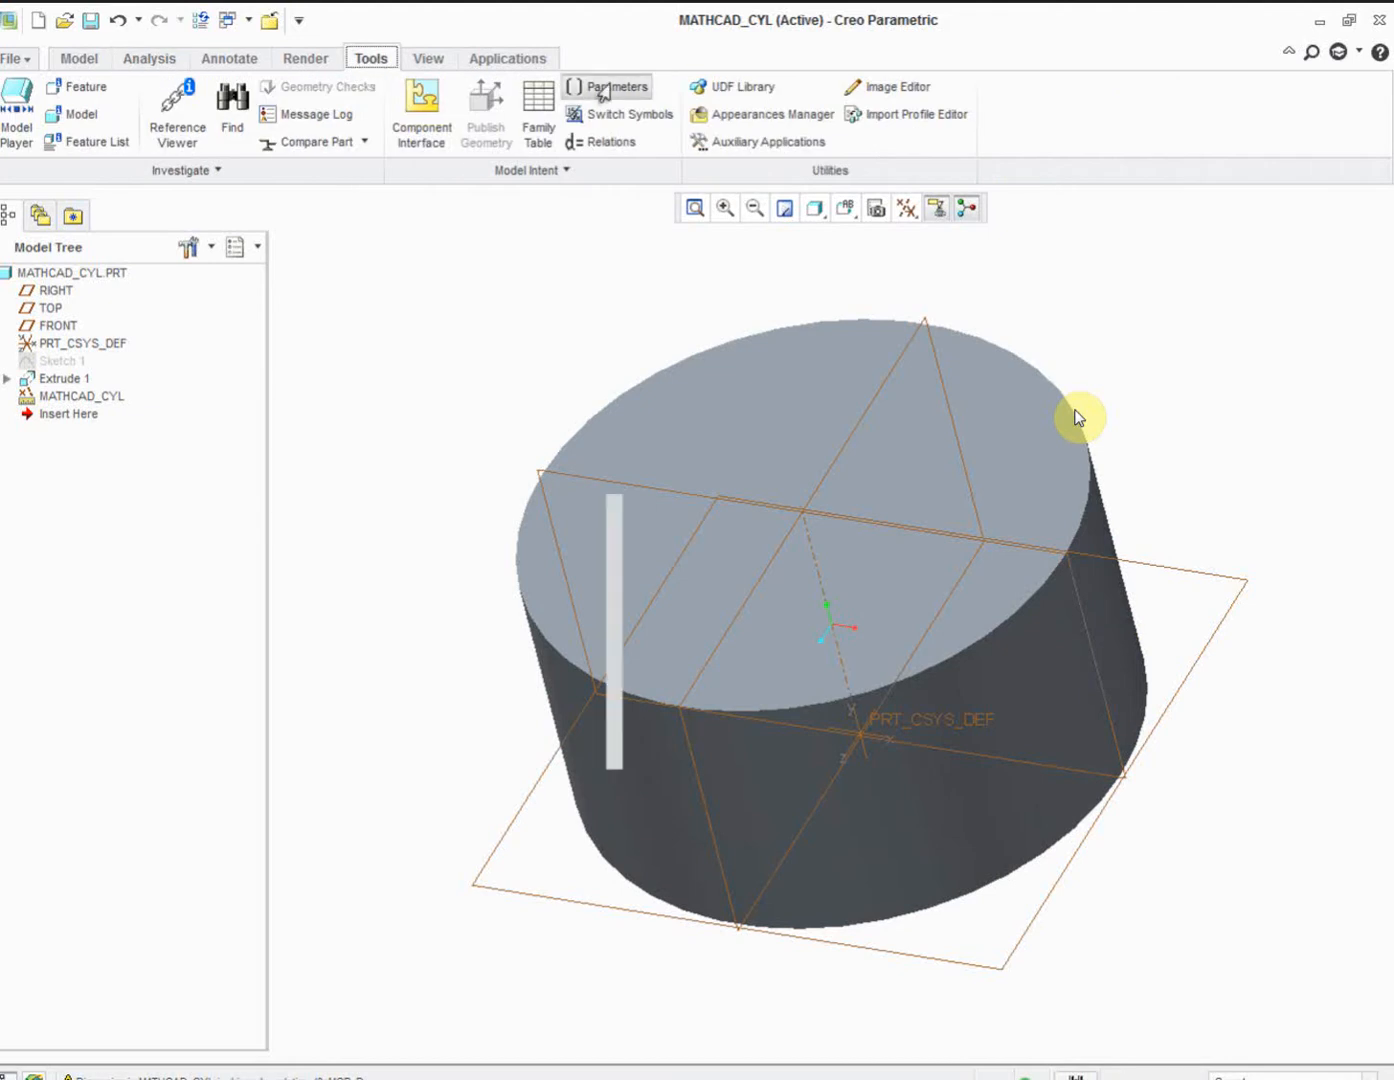
double_click(805, 563)
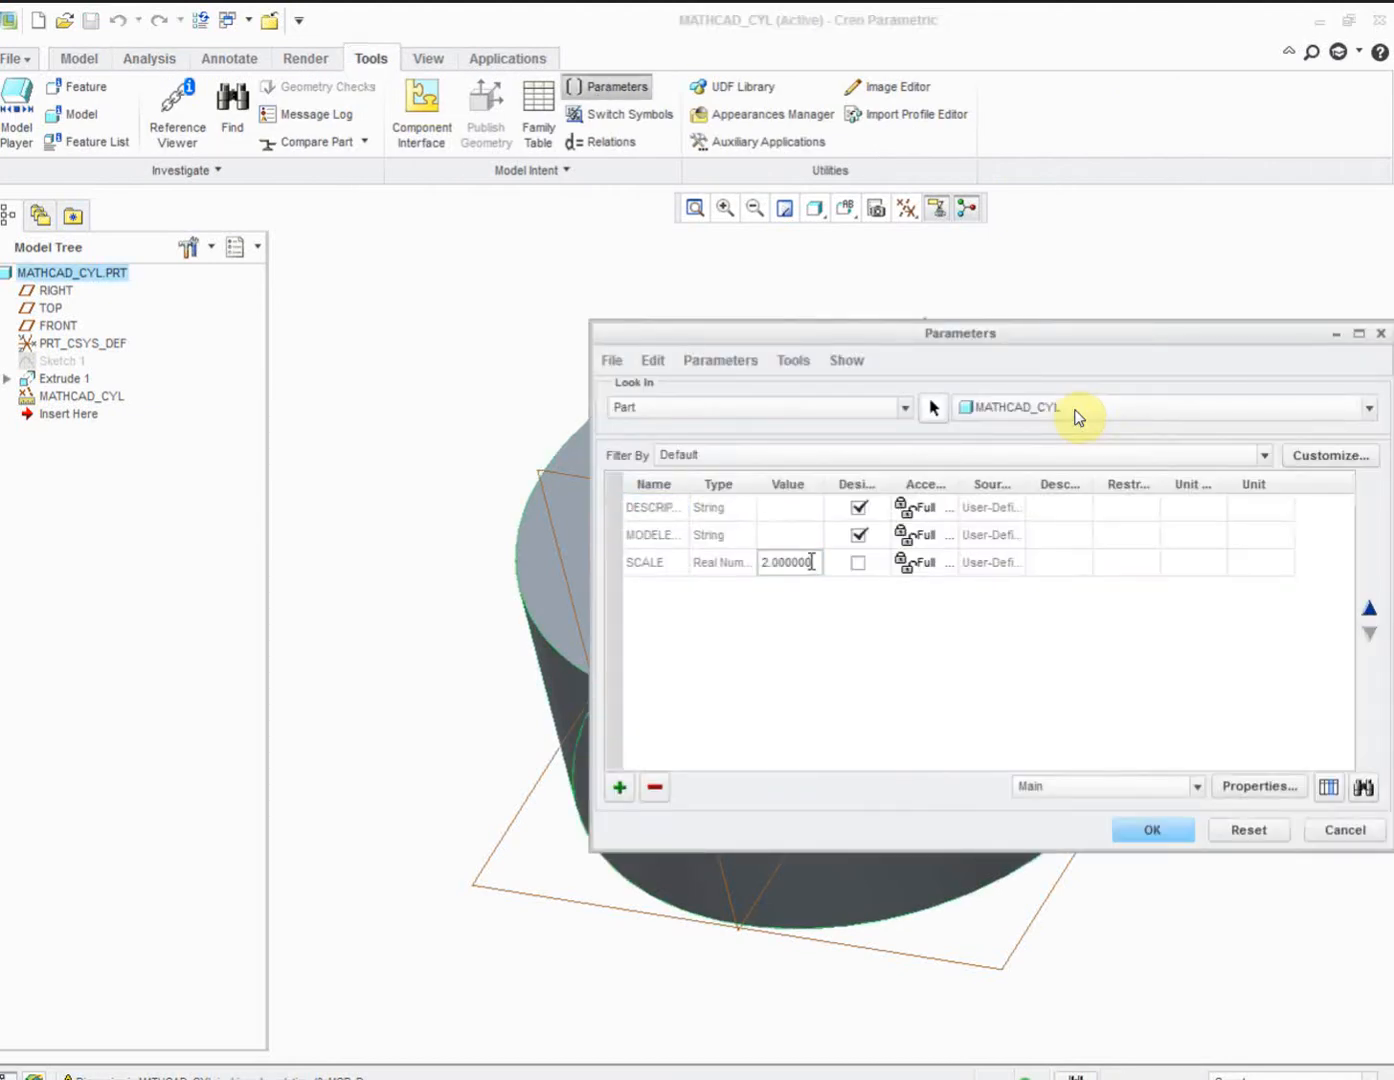
left_click_drag(811, 566, 700, 552)
type("1")
left_click(1150, 832)
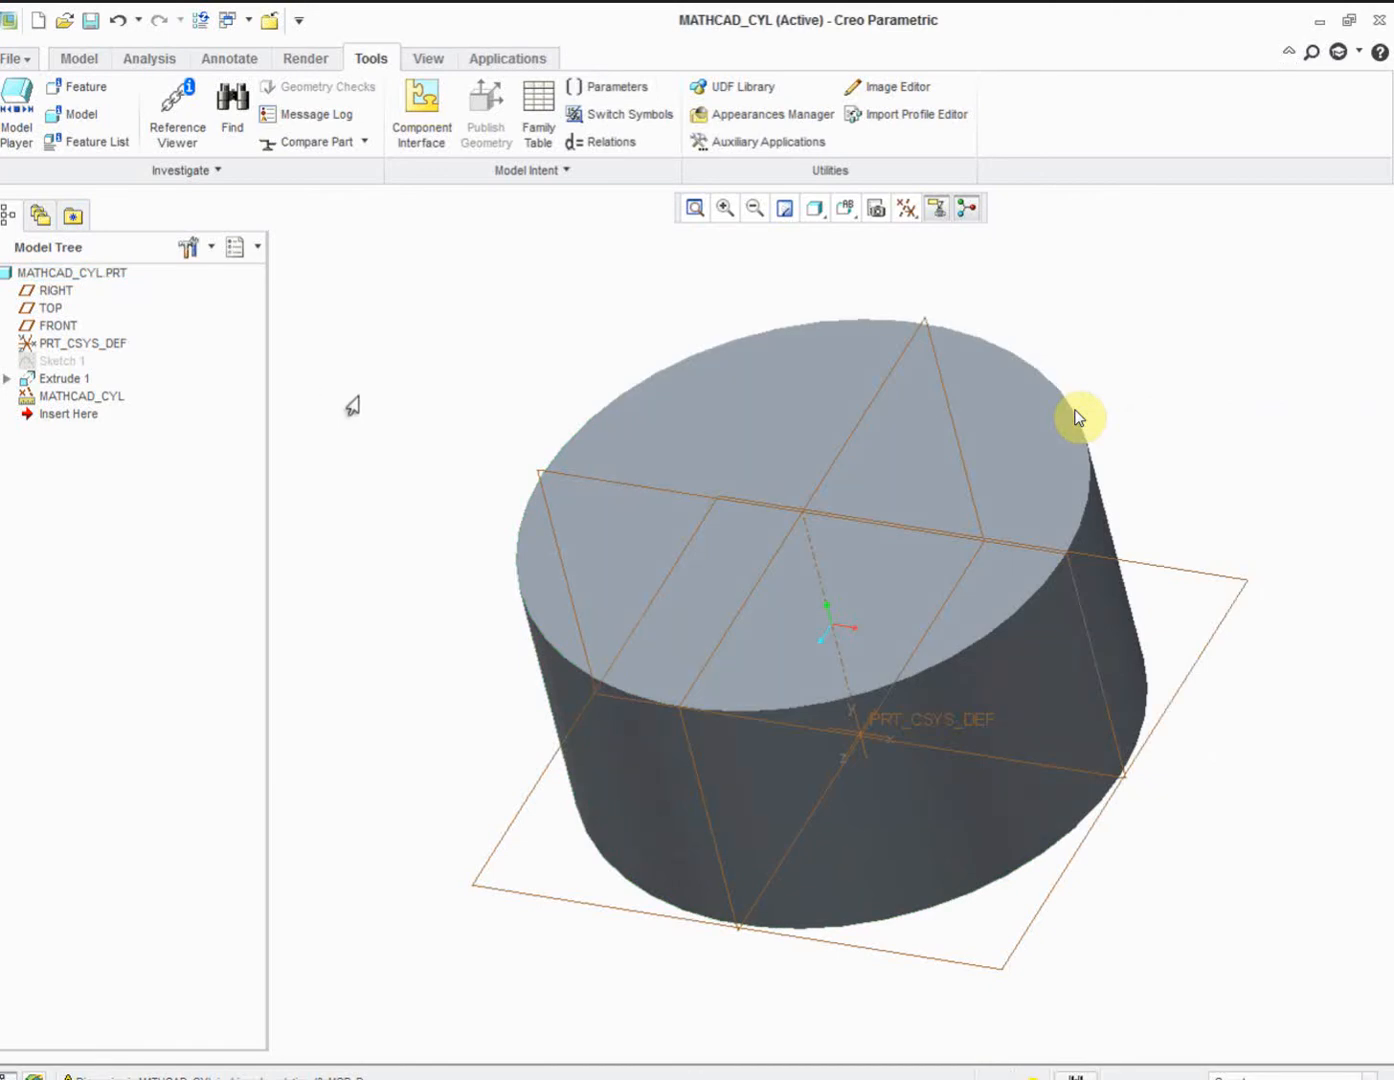
key("ctrl+g")
- Check the diameter in the internal Sketch 1, and open the definition of Extrude 1 to check its depth
left_click(36, 380)
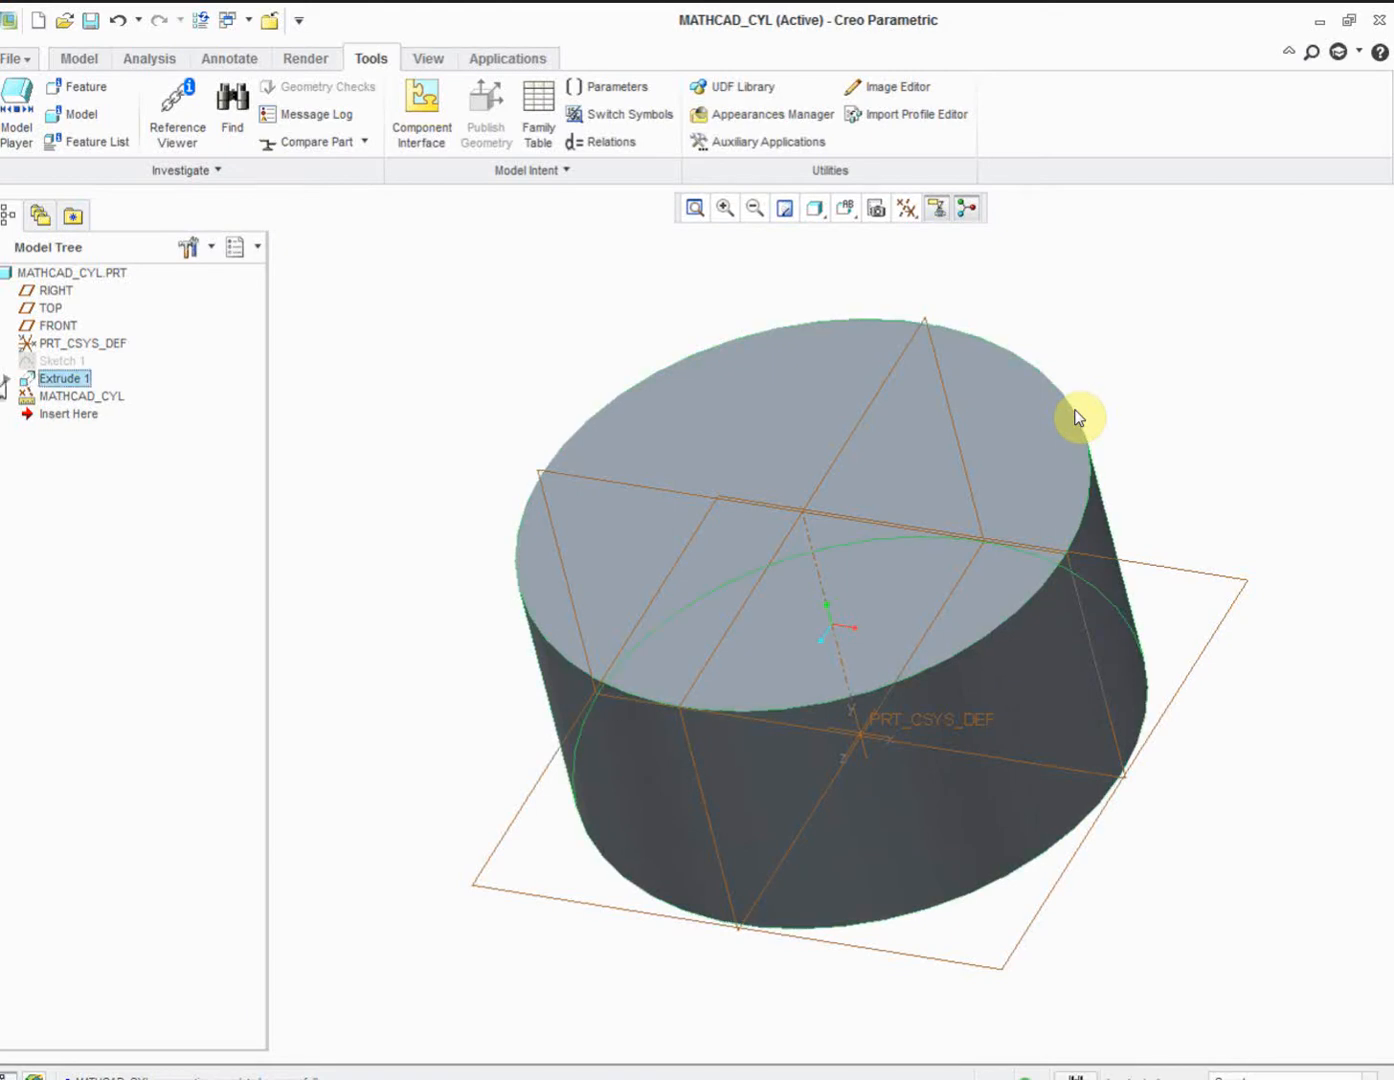
left_click(5, 380)
left_click(52, 397)
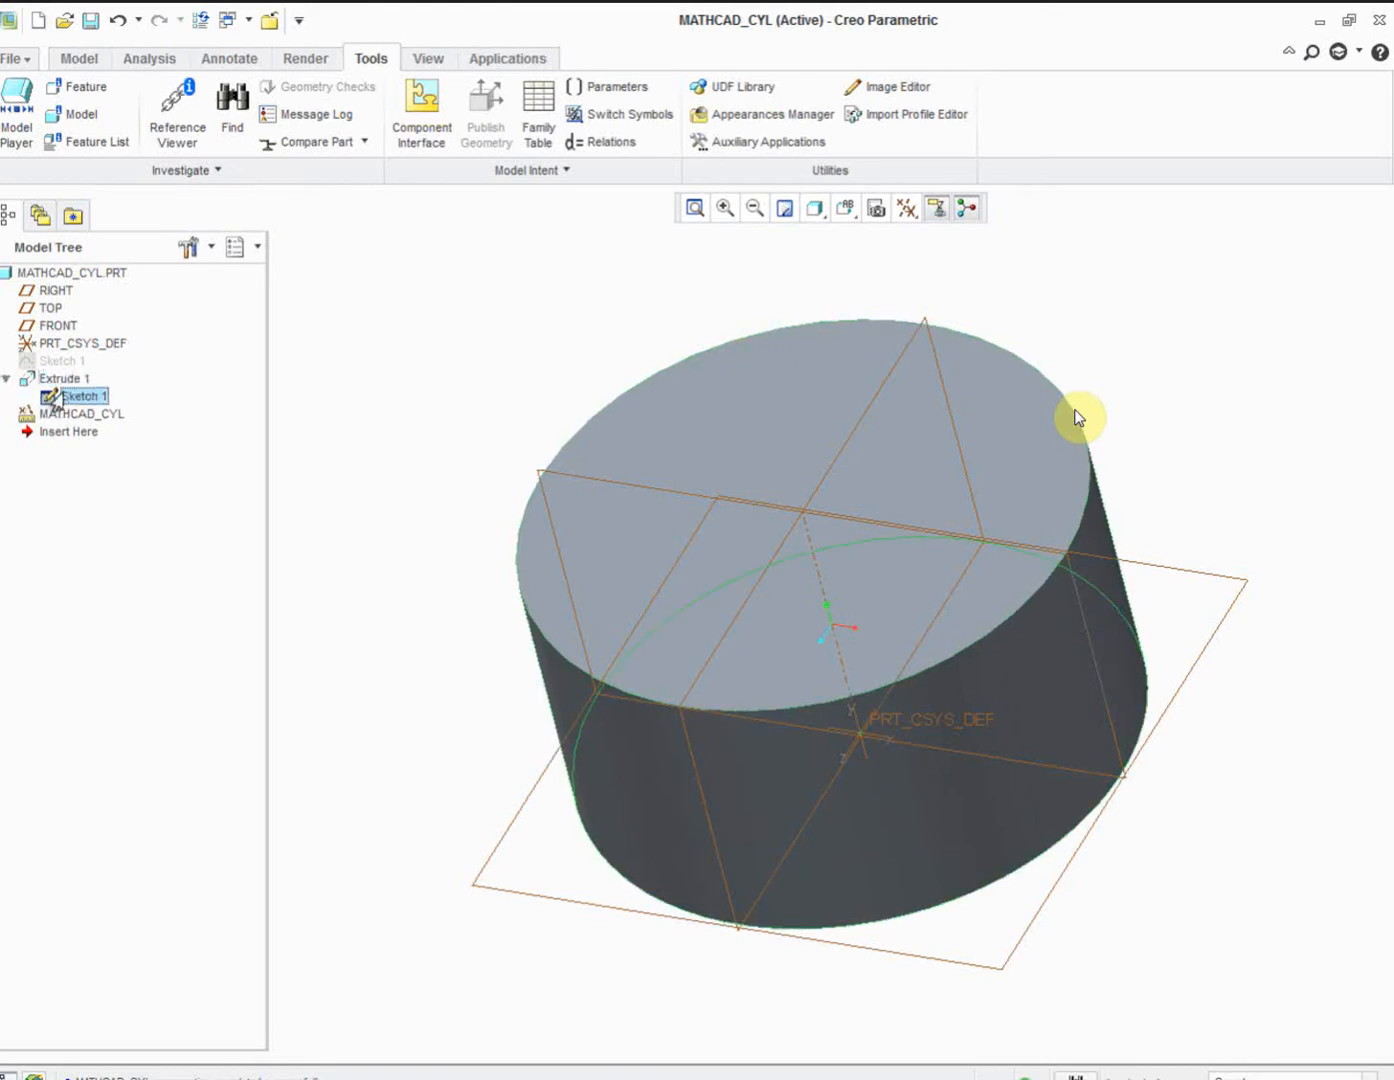
right_click(56, 400)
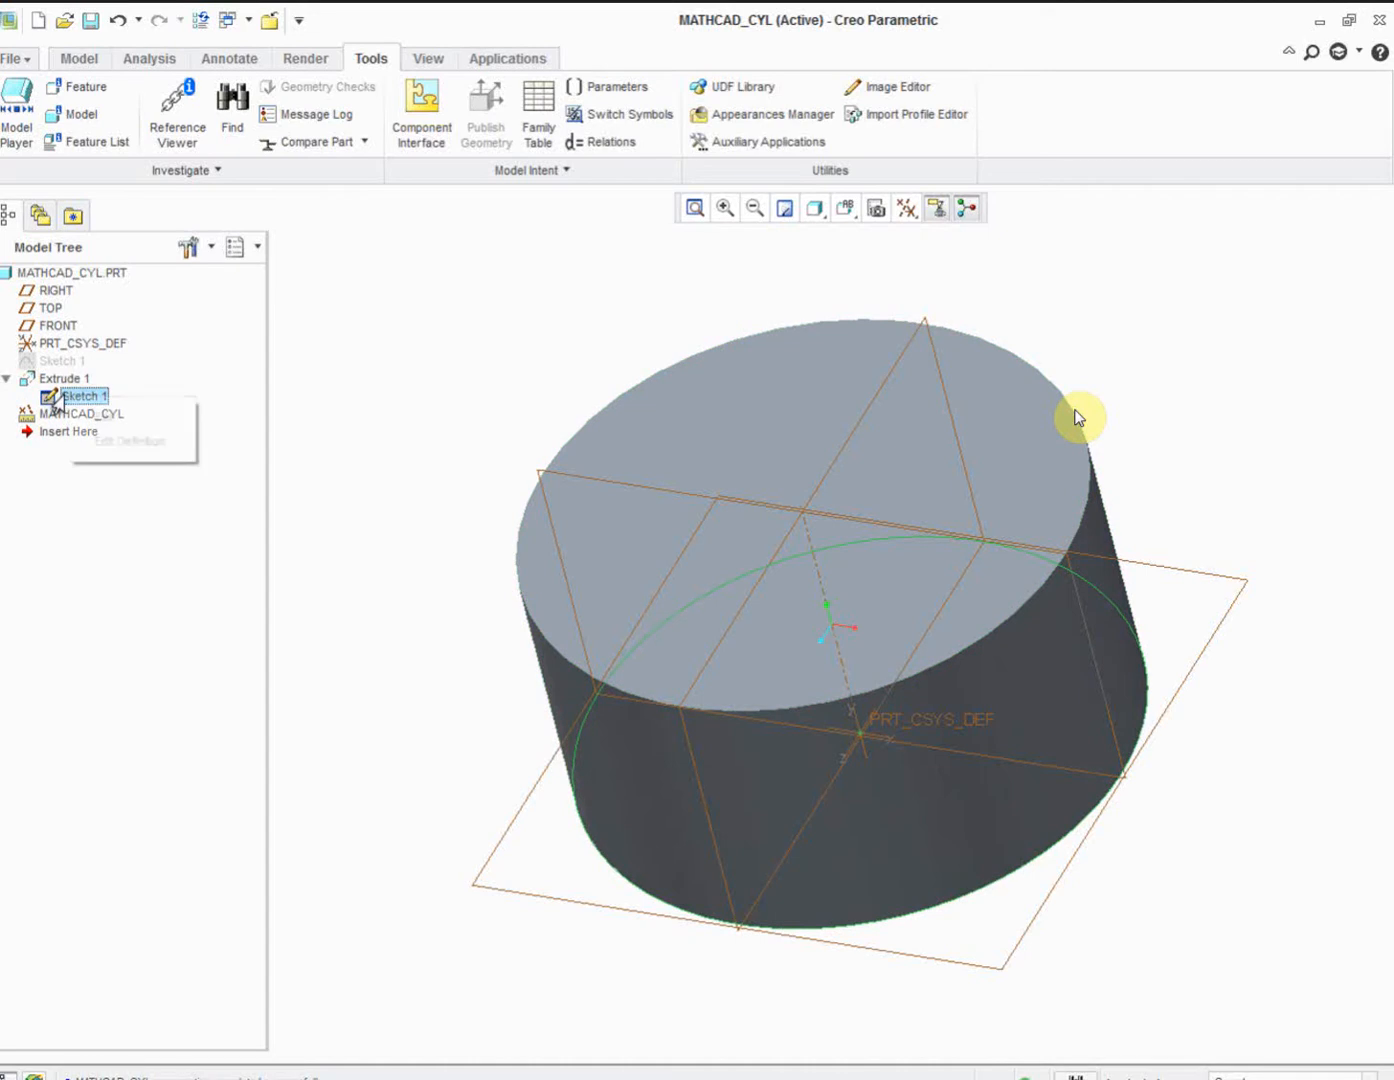
left_click(114, 443)
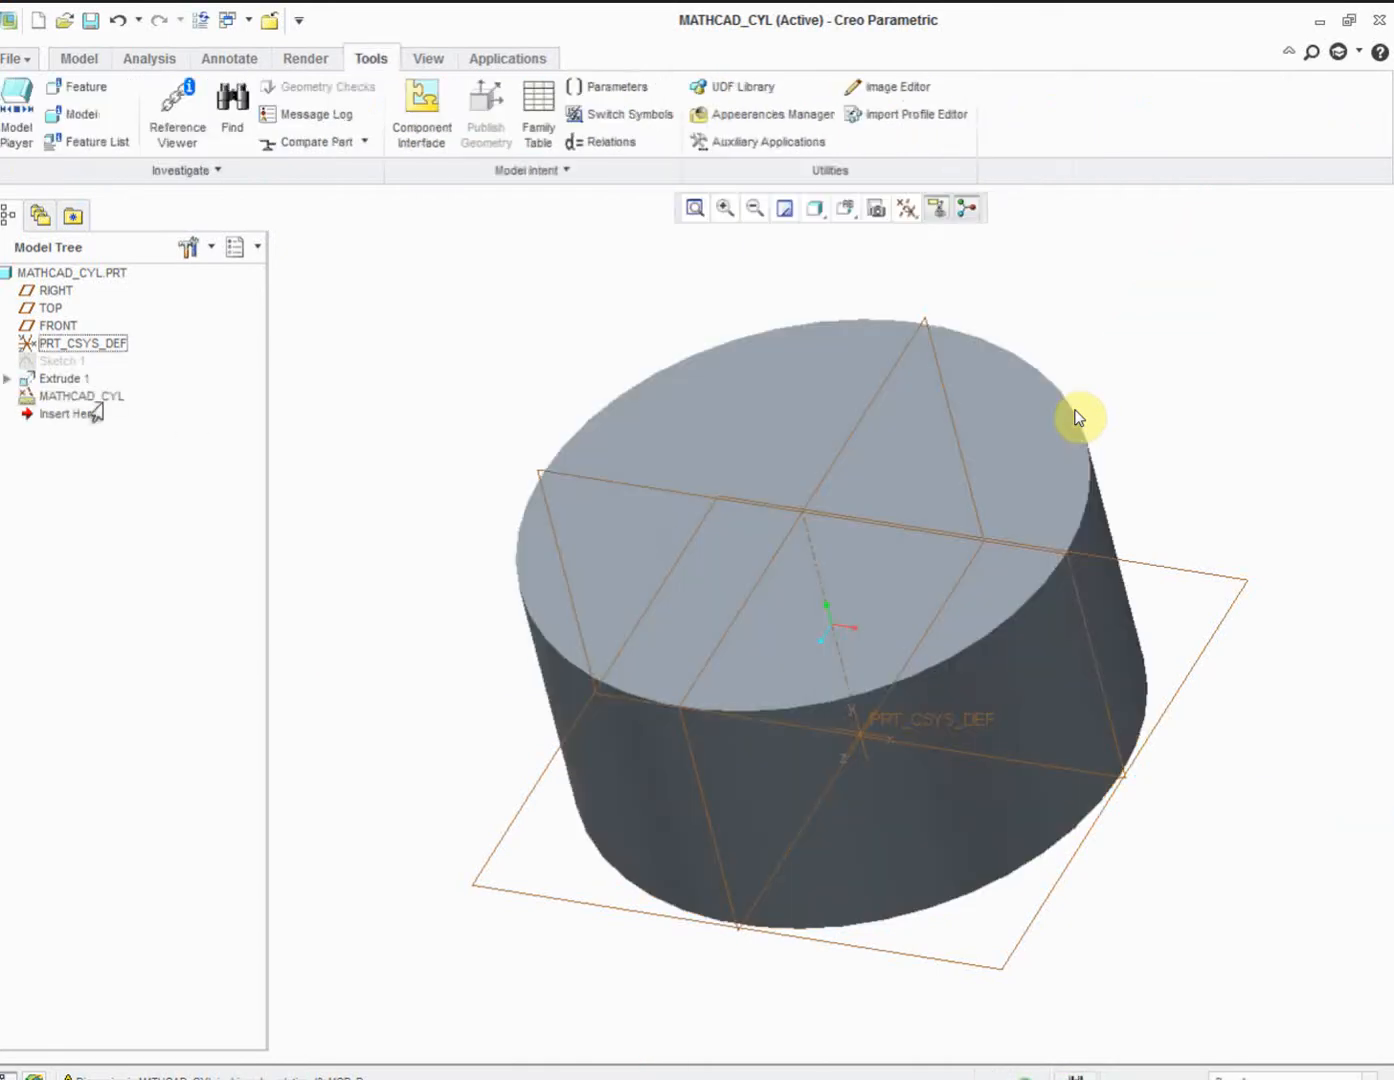
right_click(62, 378)
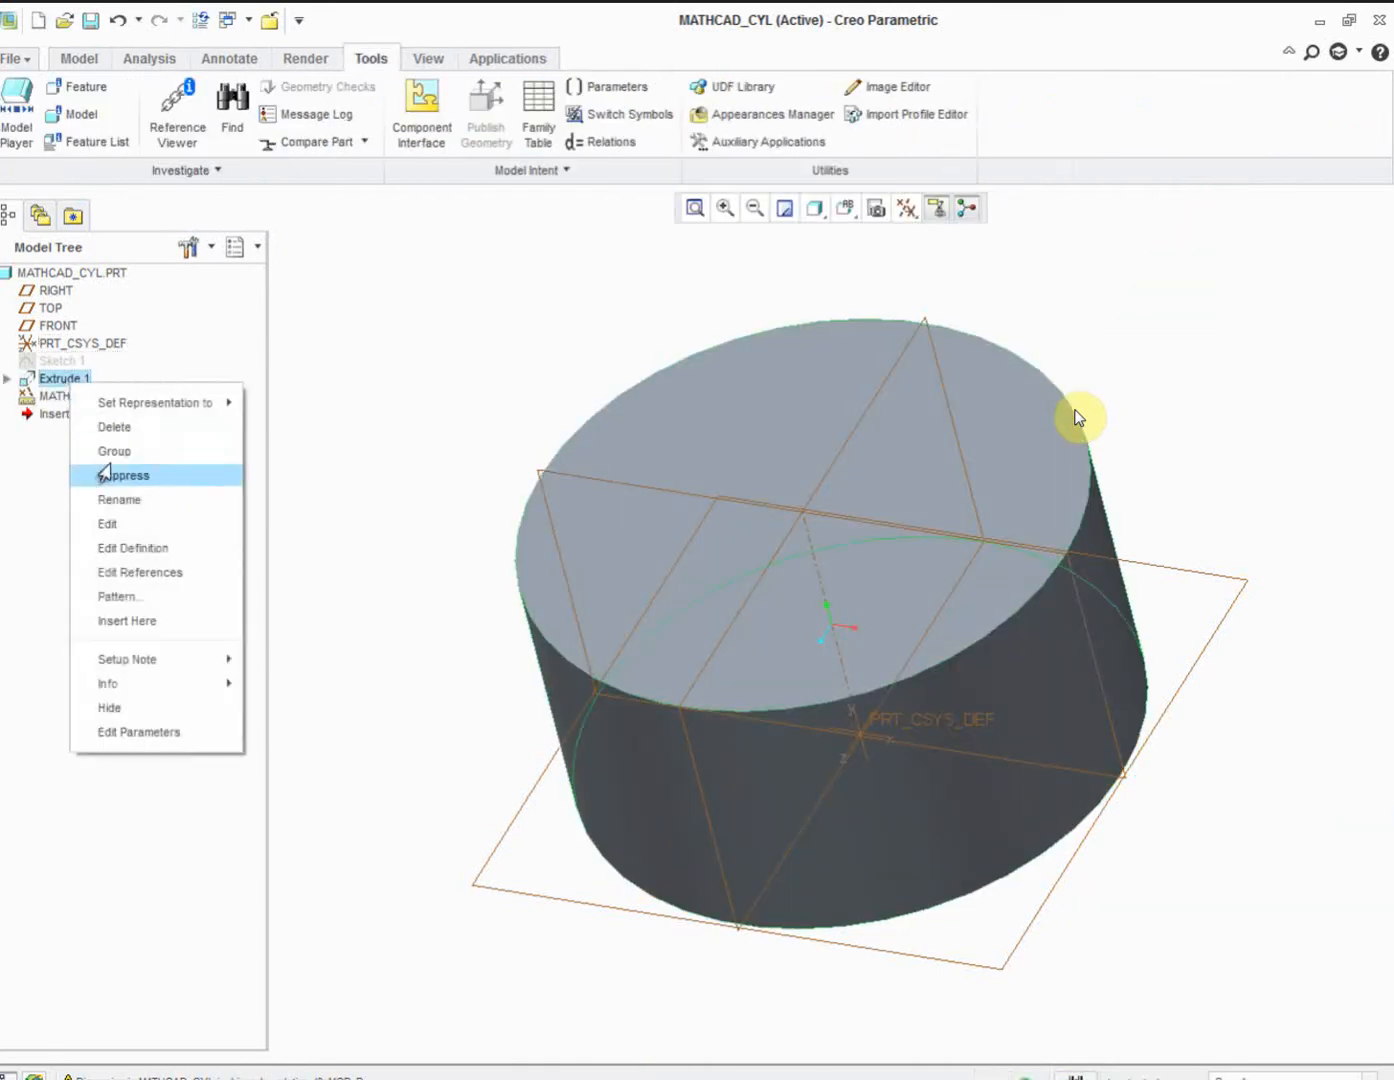
left_click(113, 550)
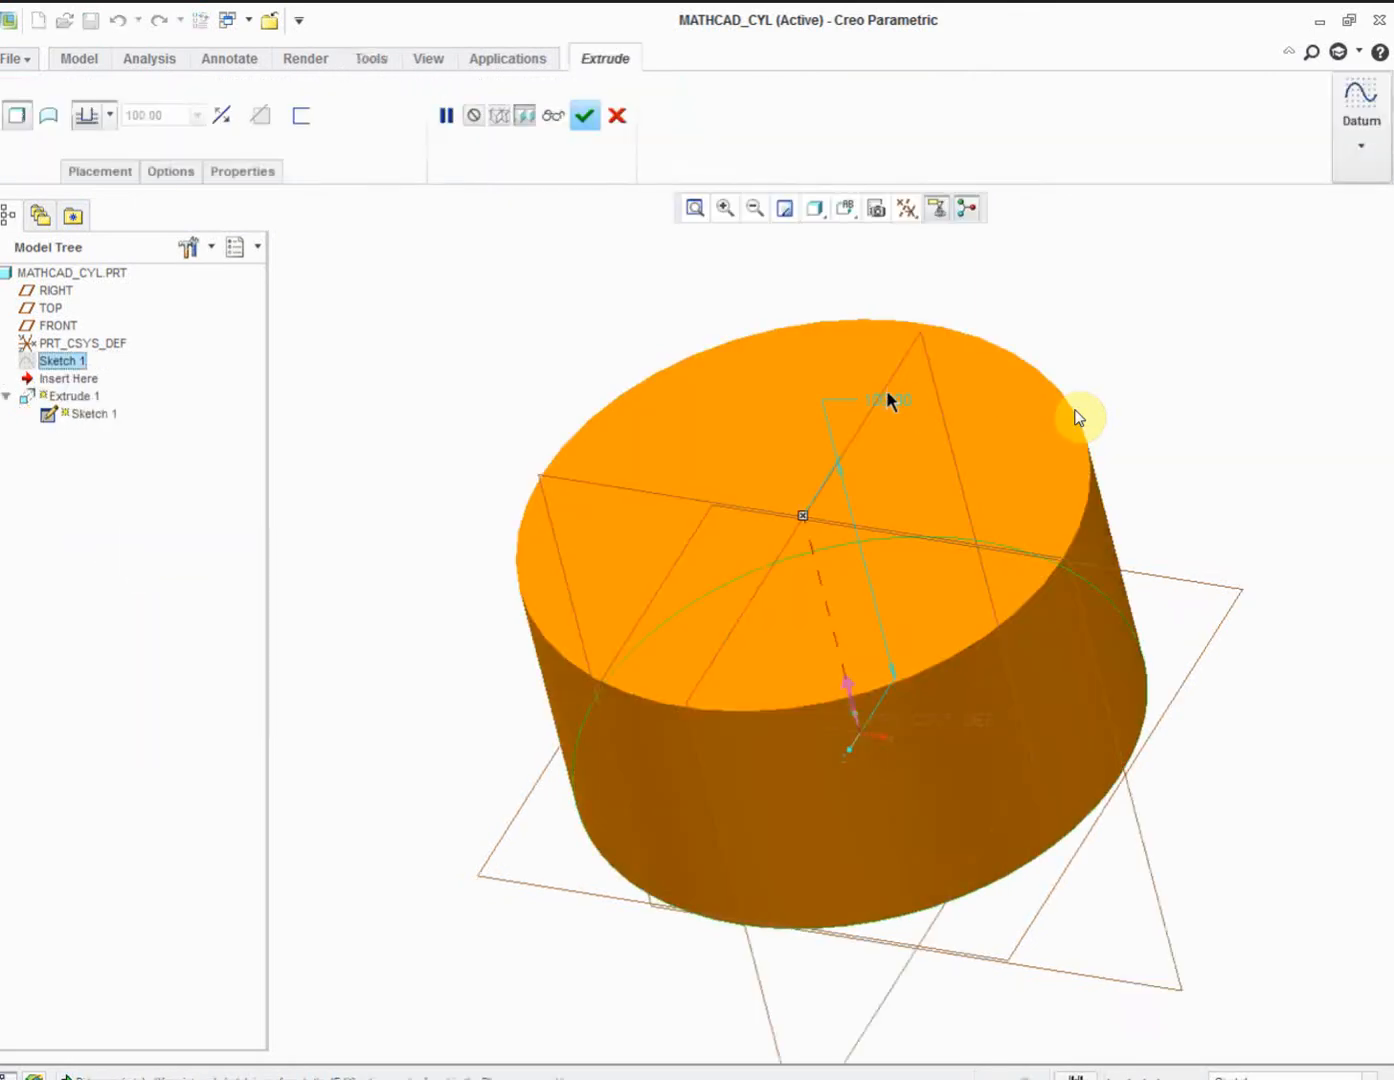
- Close the Extrude 1 definition and create a new solid part named Mathcad_CAM from the default template
middle_click(1016, 432)
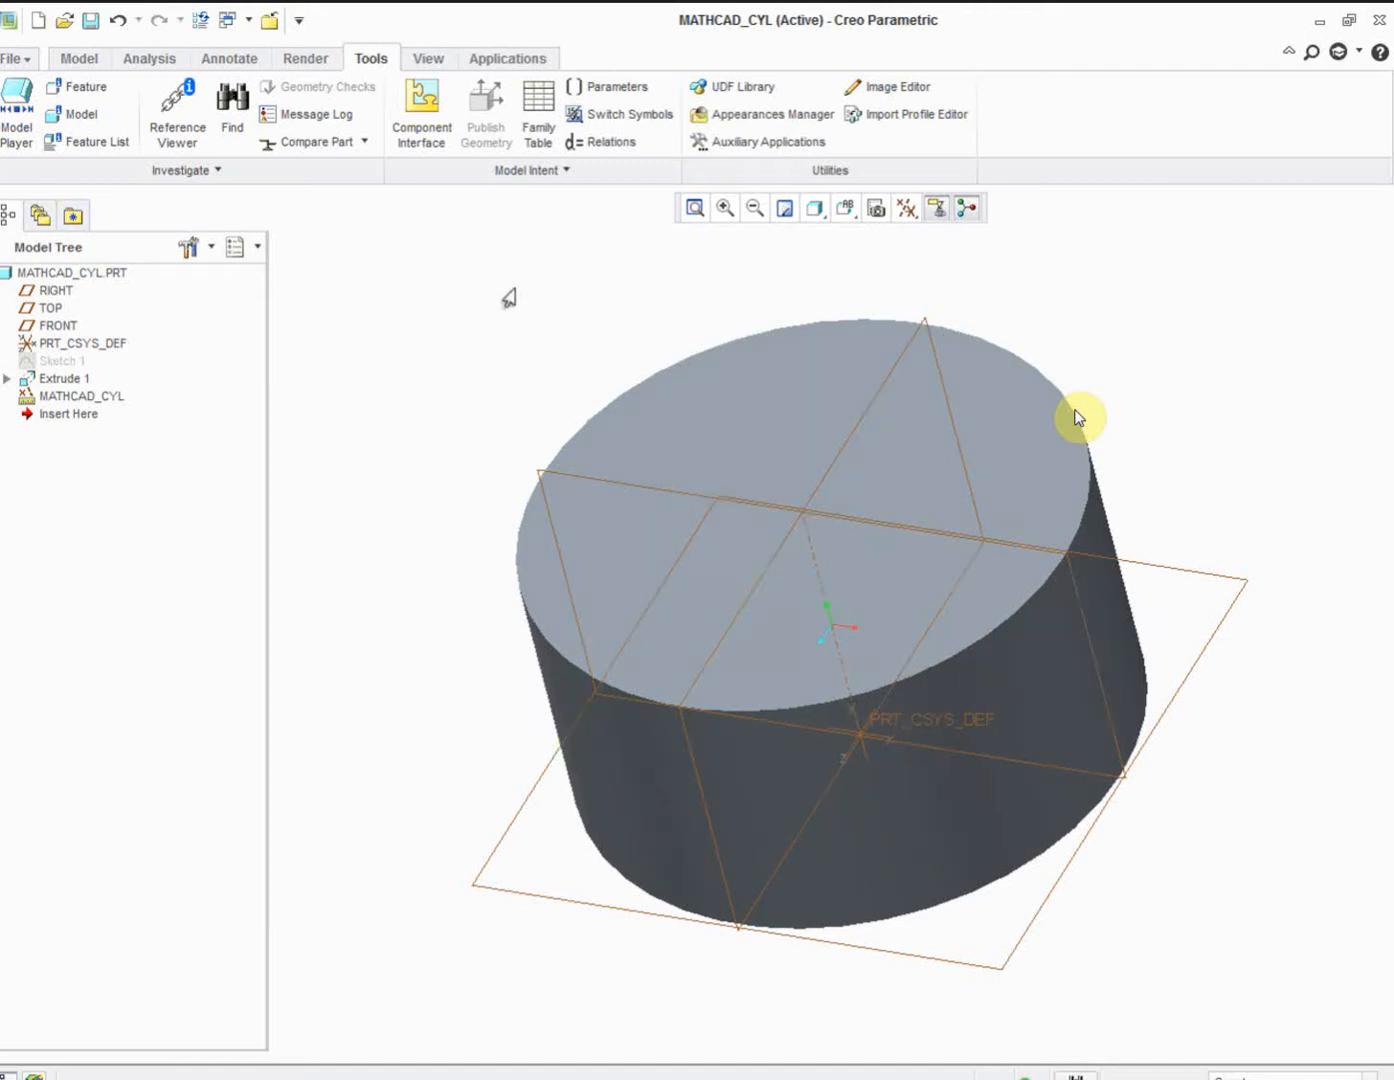
left_click(37, 20)
type("Mathcad")
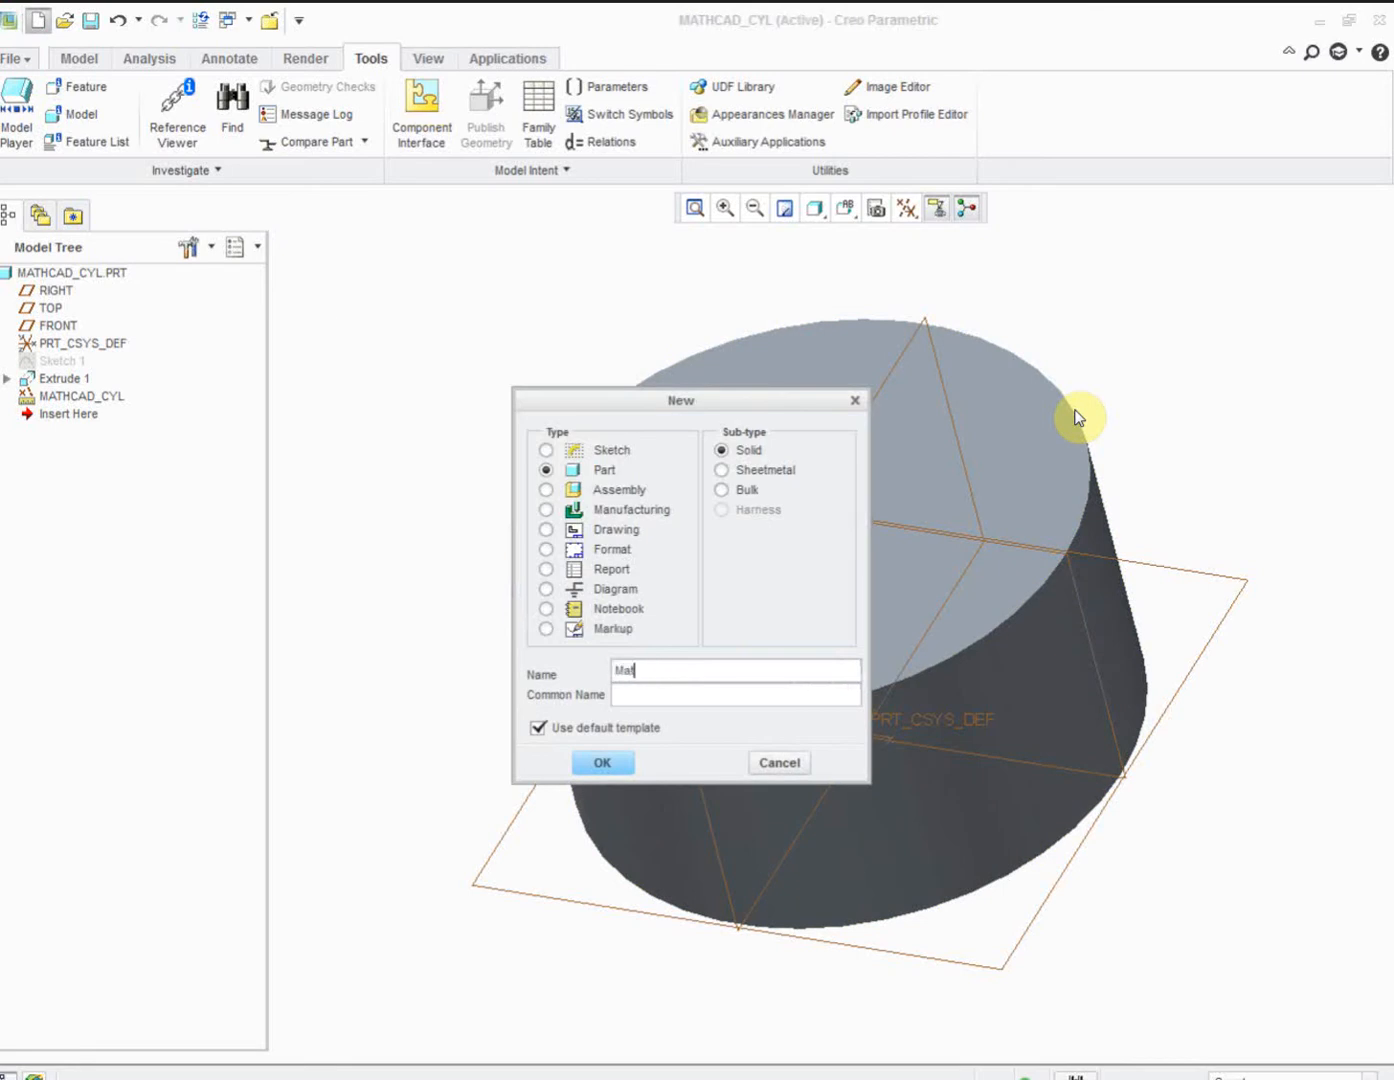
key("BackSpace")
key("BackSpace")
key("BackSpace")
key("BackSpace")
type("hcad_CAM")
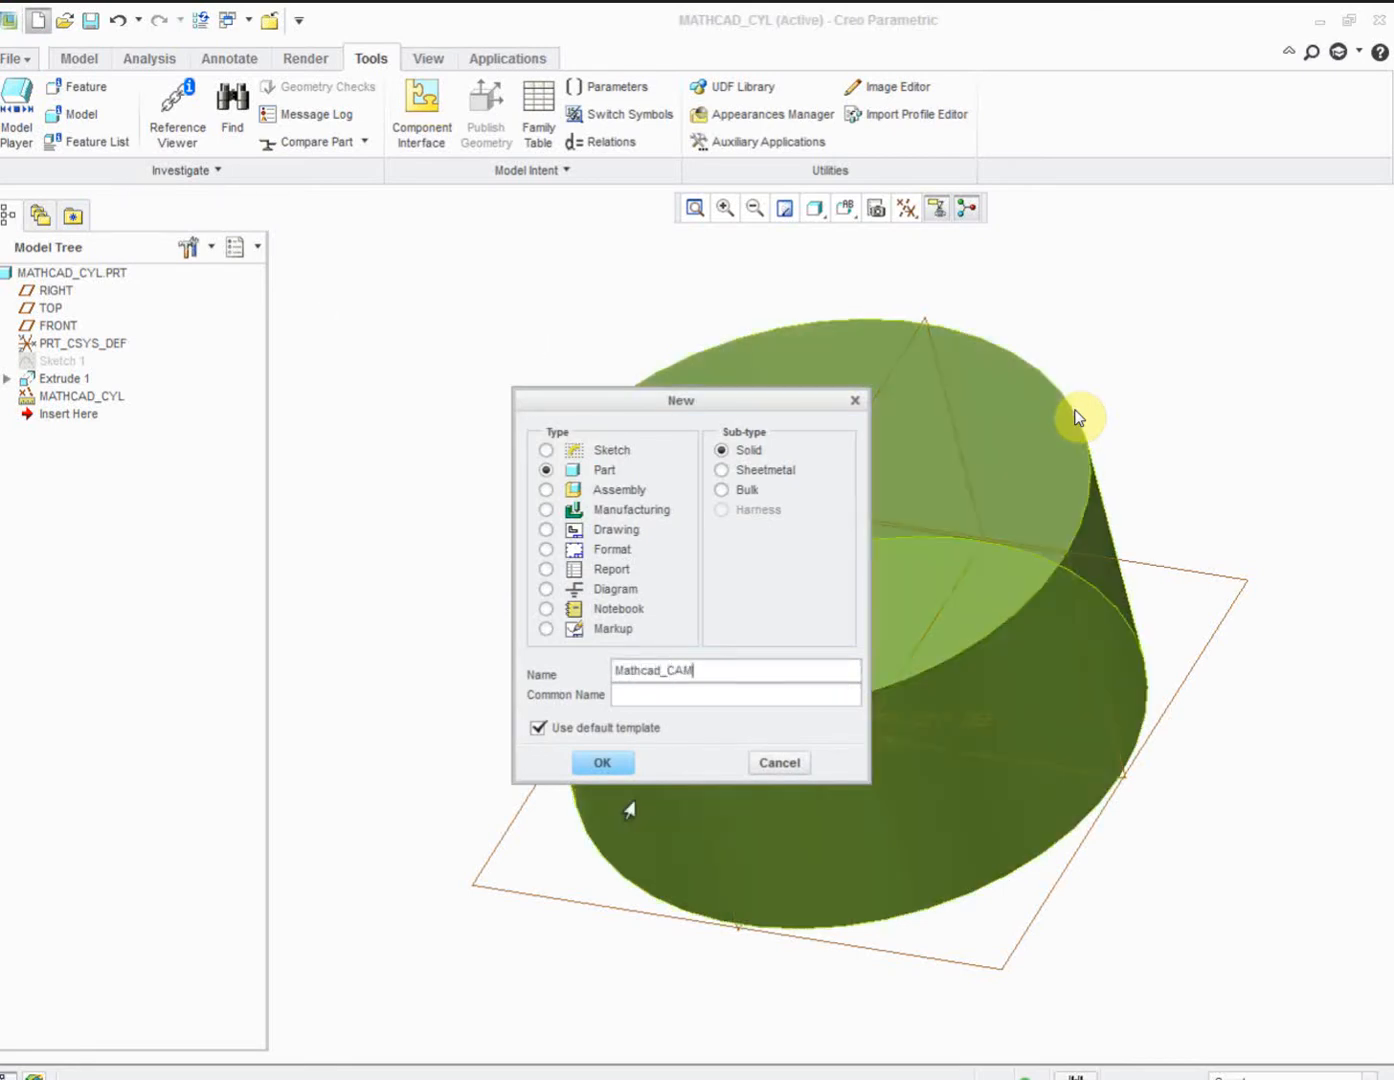
left_click(604, 764)
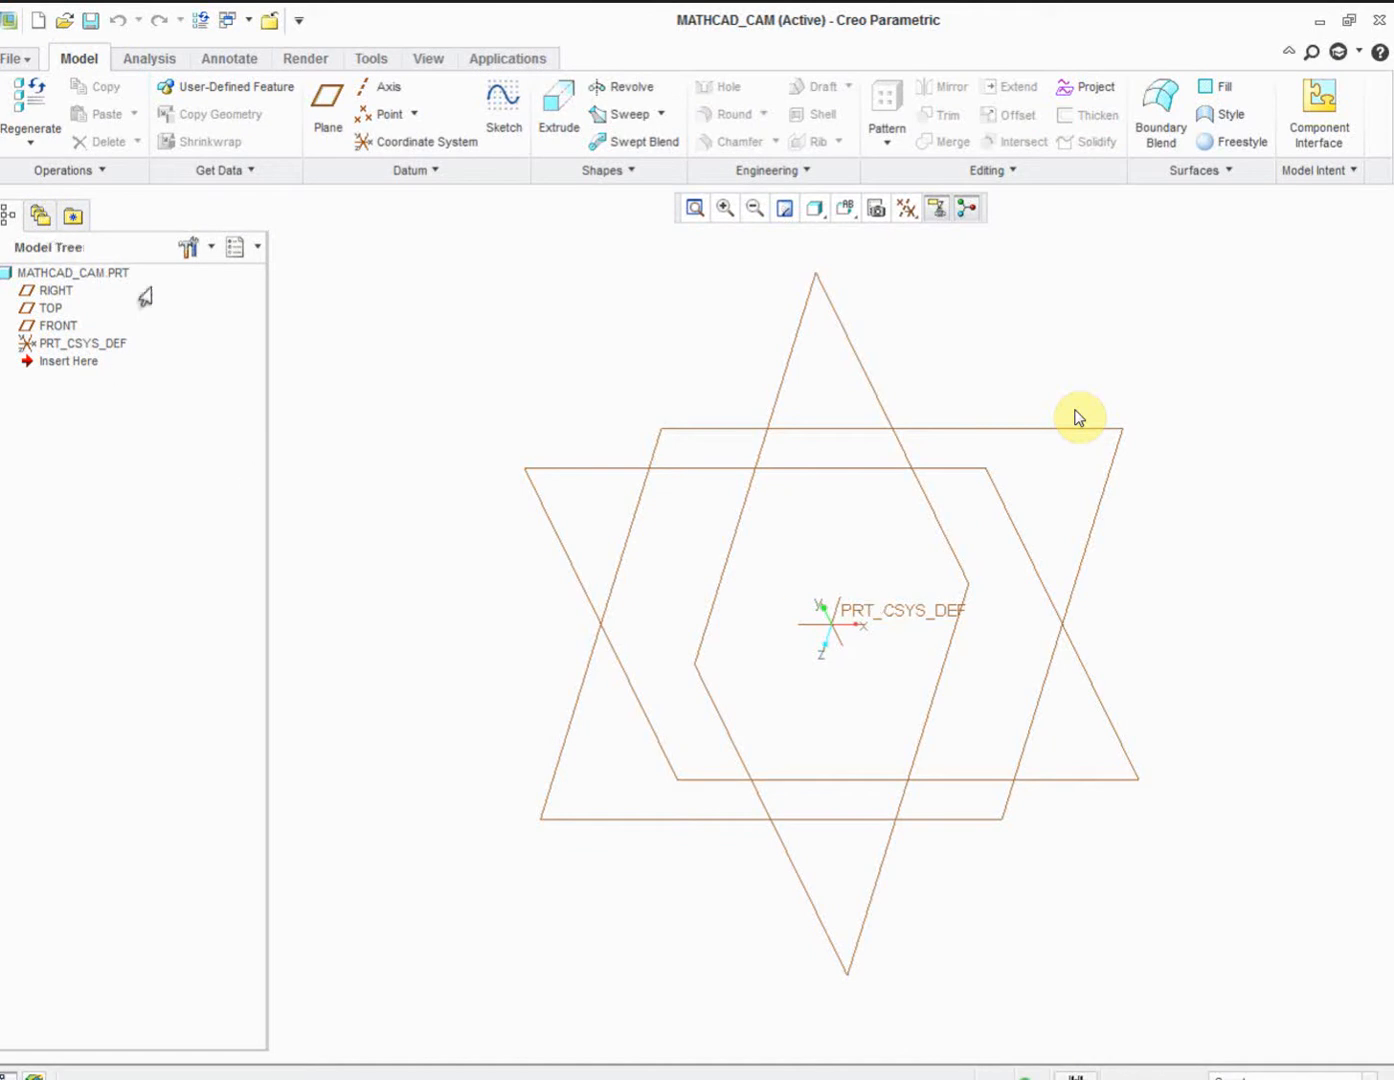
- Start a Prime Analysis in the new part and load the worksheet cam.mcdx from the Desktop folder
left_click(148, 59)
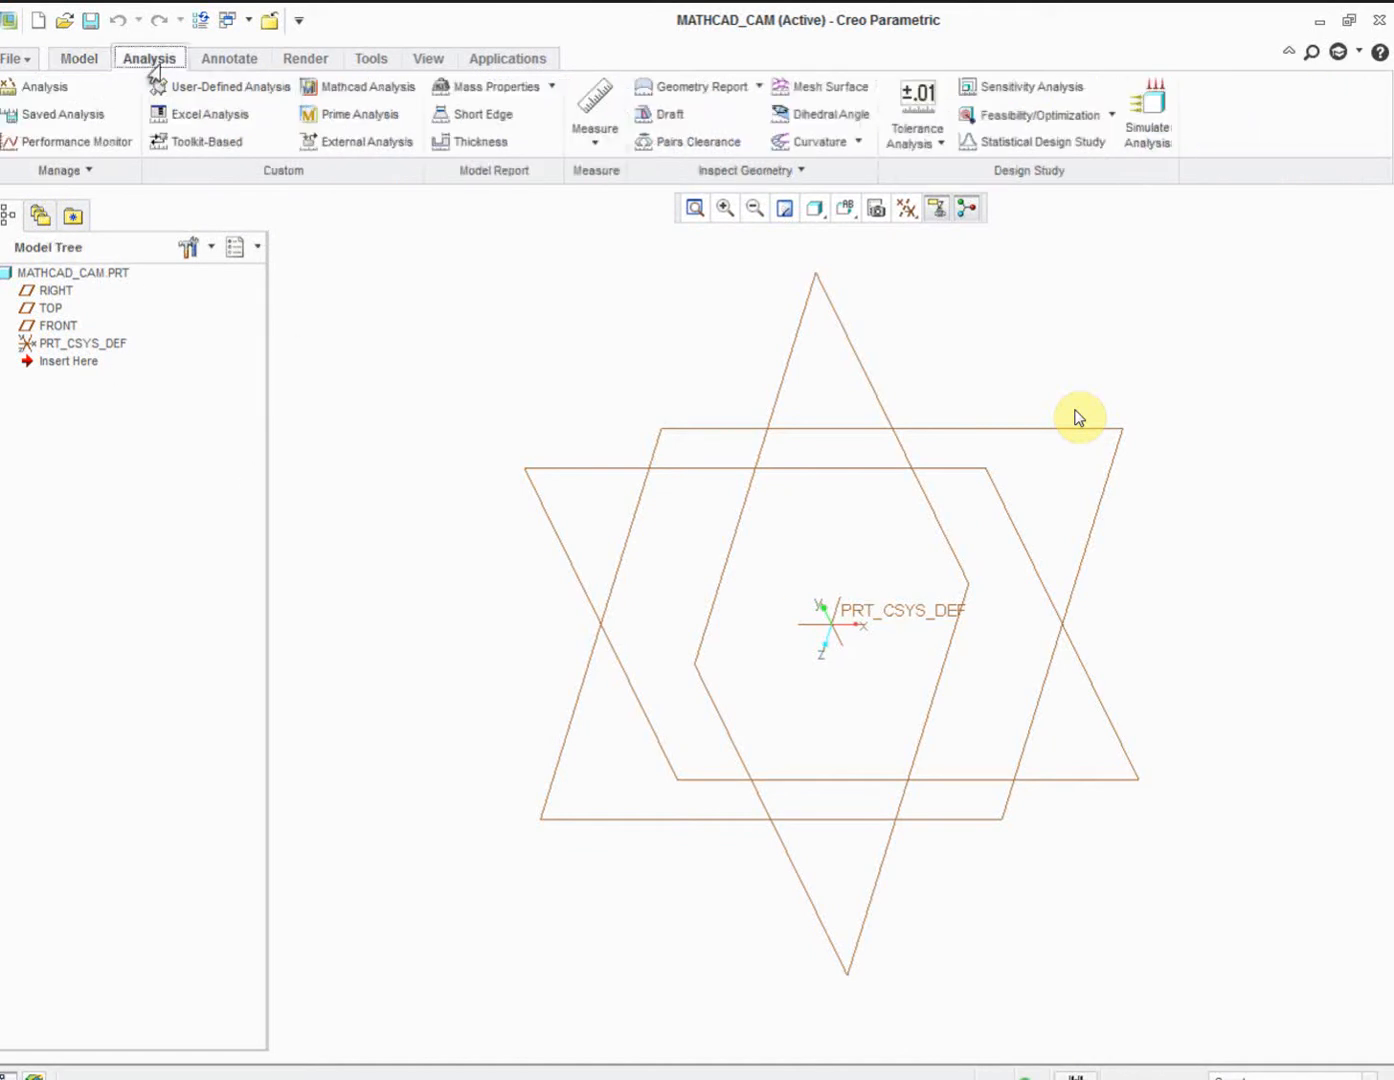
left_click(330, 121)
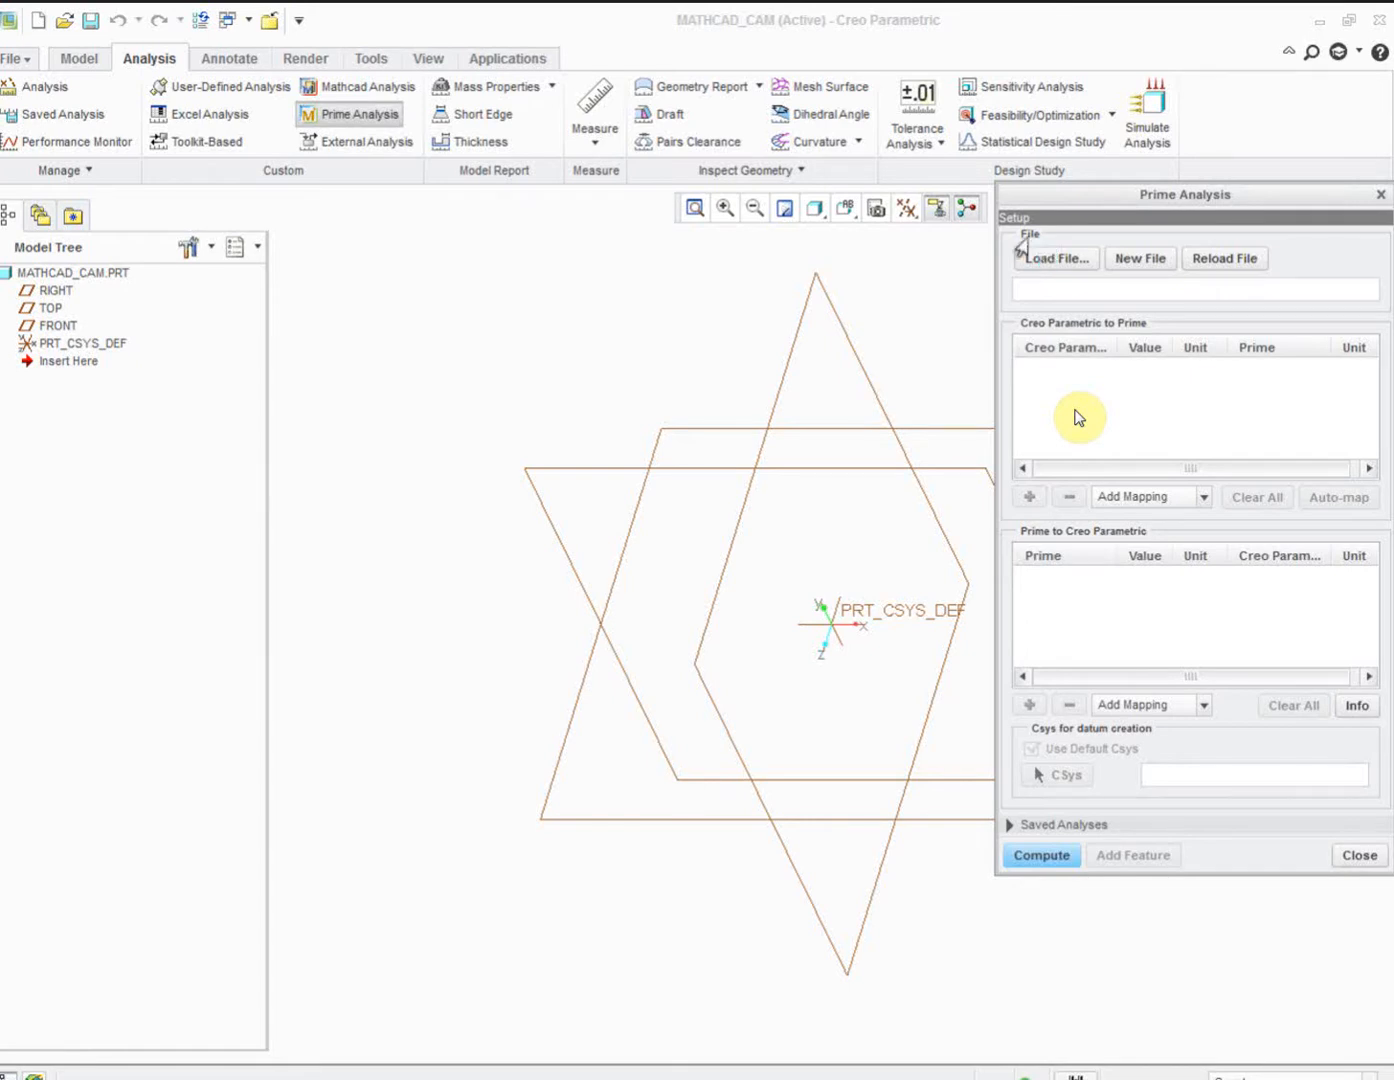
left_click(1048, 258)
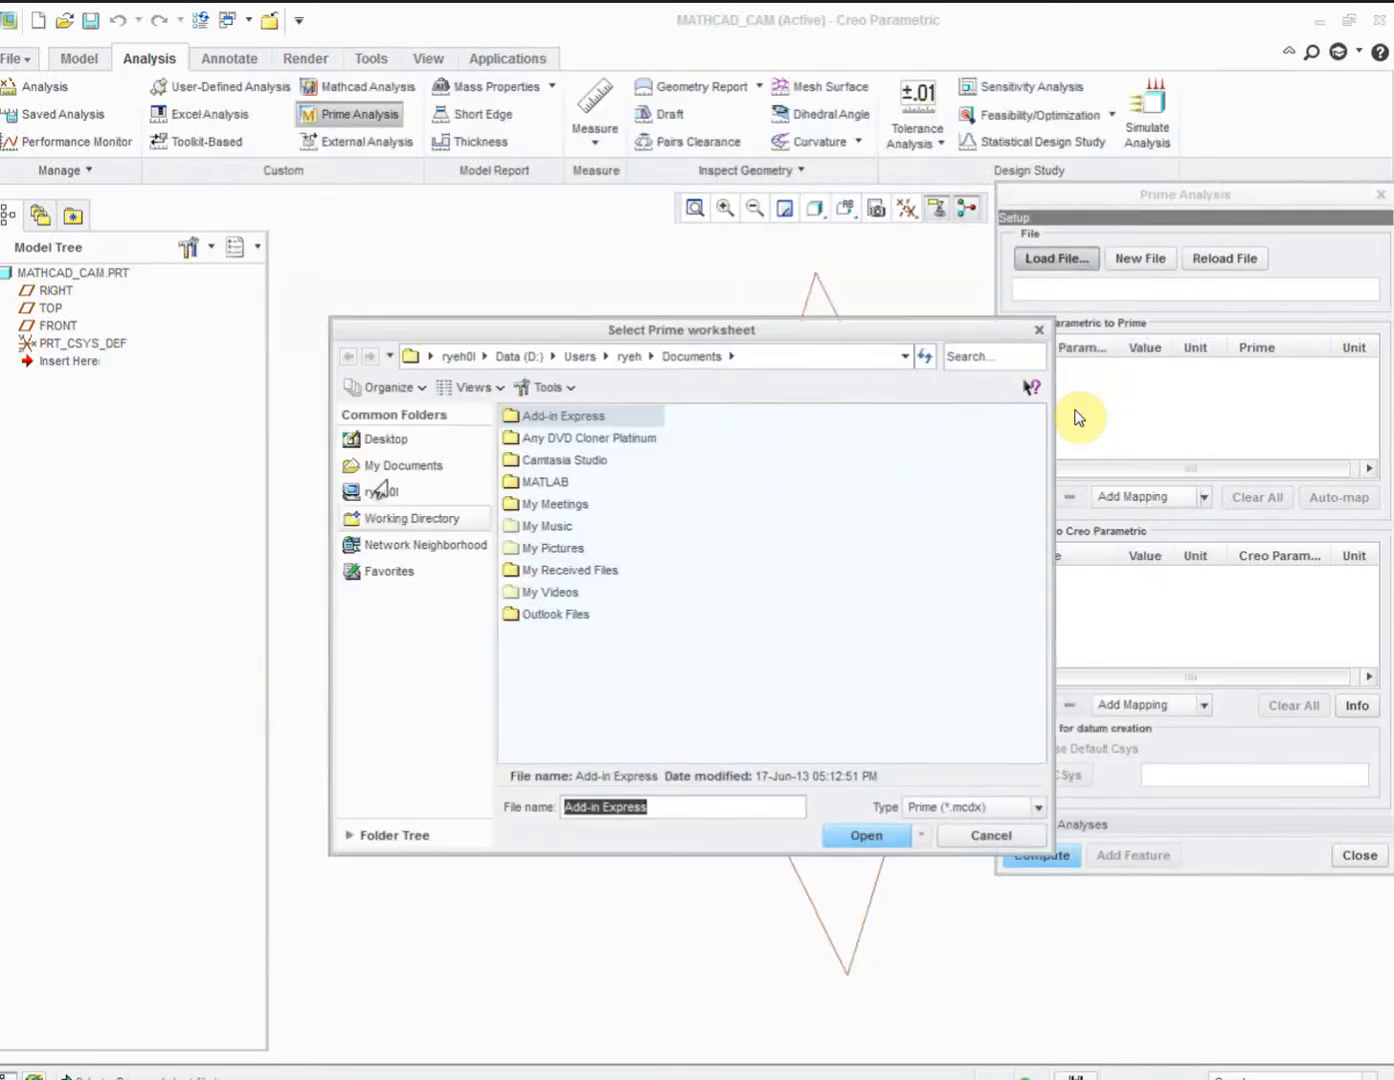
left_click(372, 442)
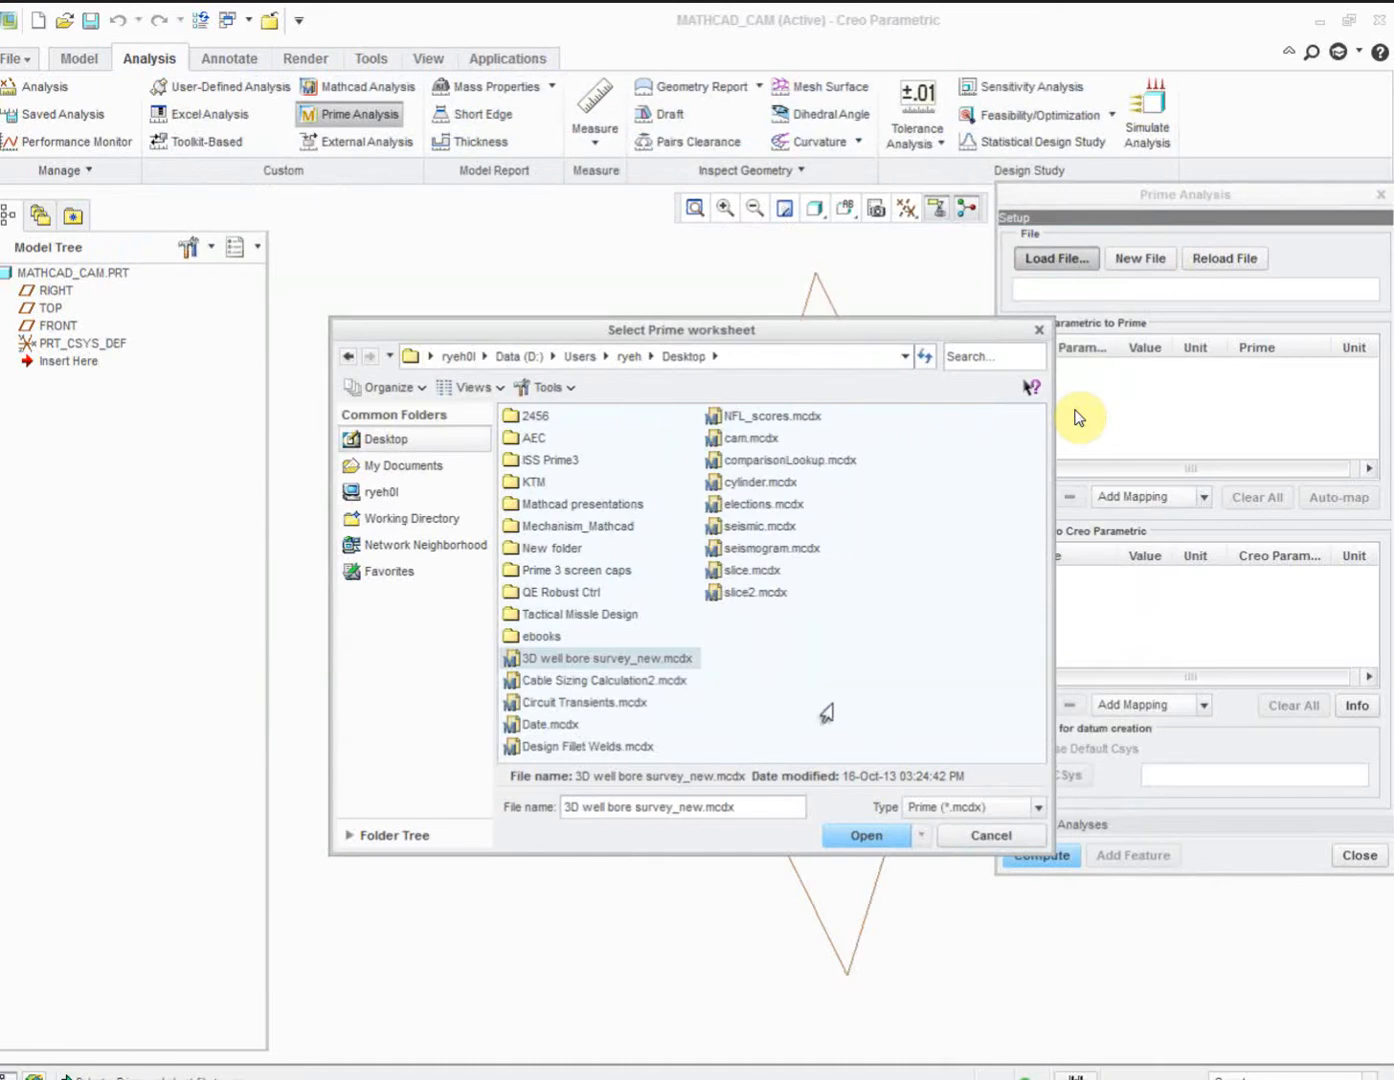
left_click(740, 440)
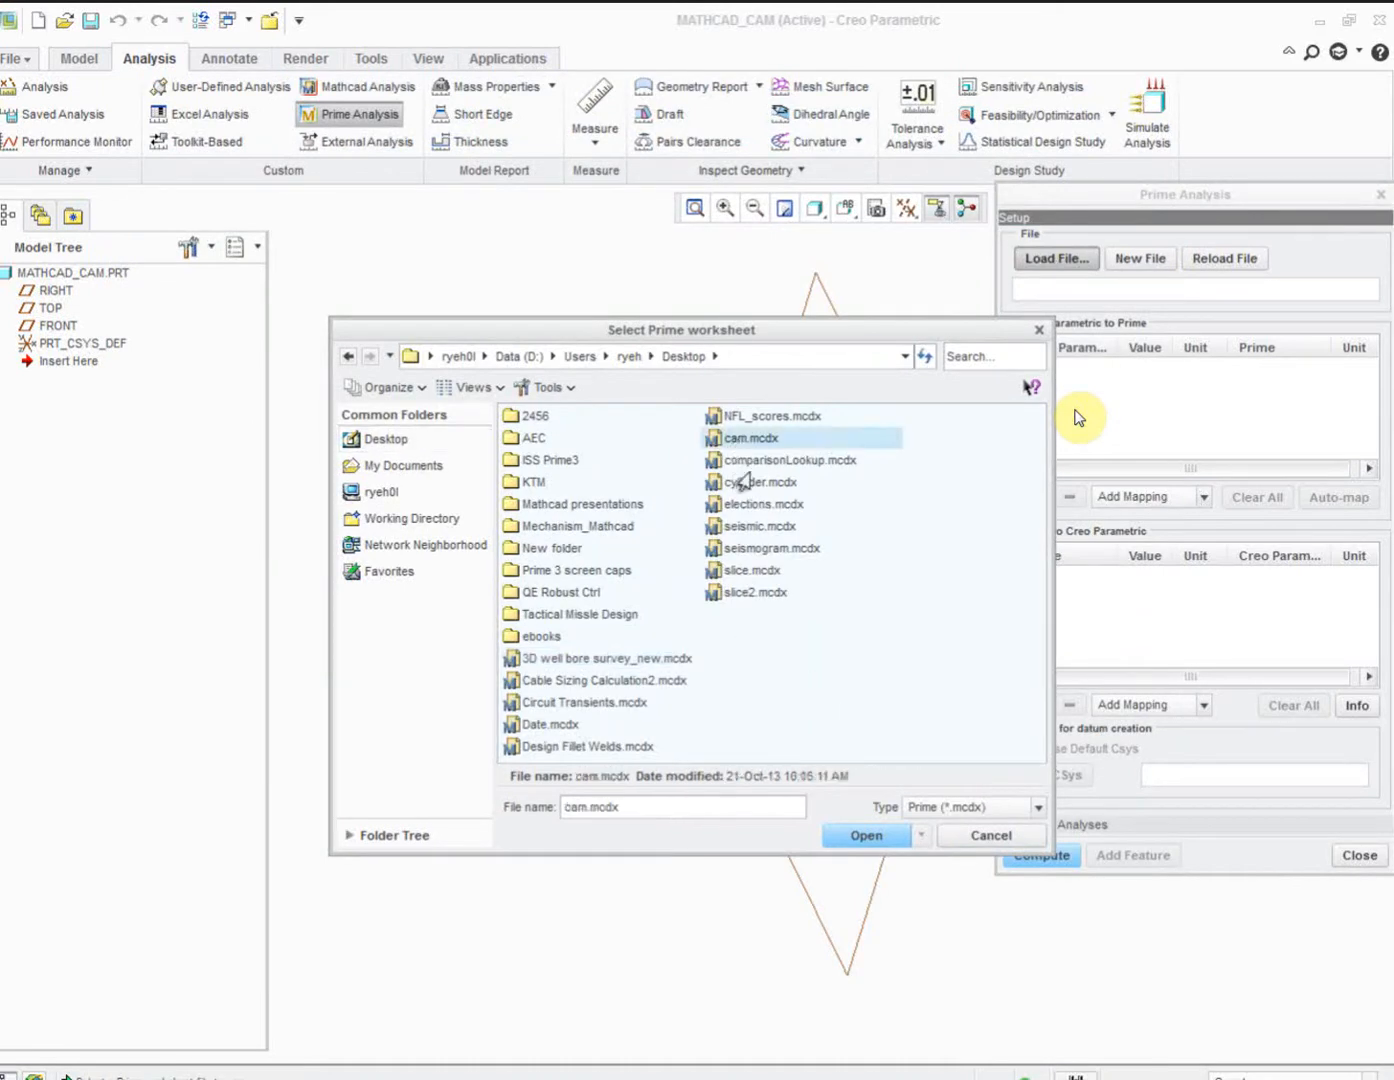
left_click(862, 840)
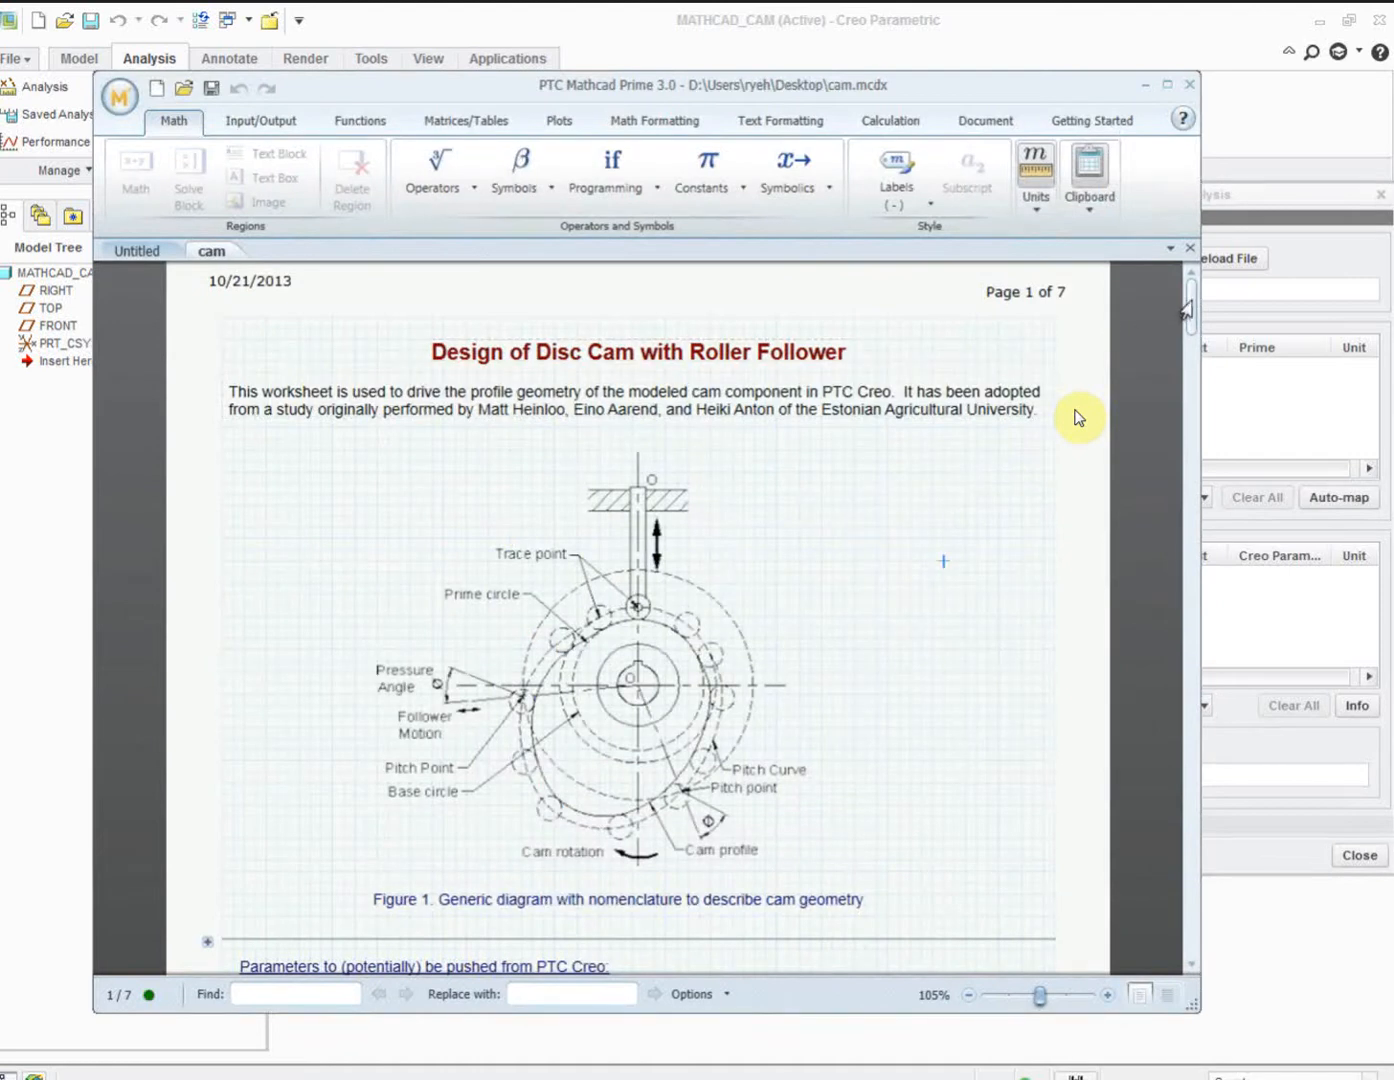
- Review the cam worksheet from its input parameters and acceleration laws through the profile plots to the final curve matrix
scroll(1078, 417, "down", 1)
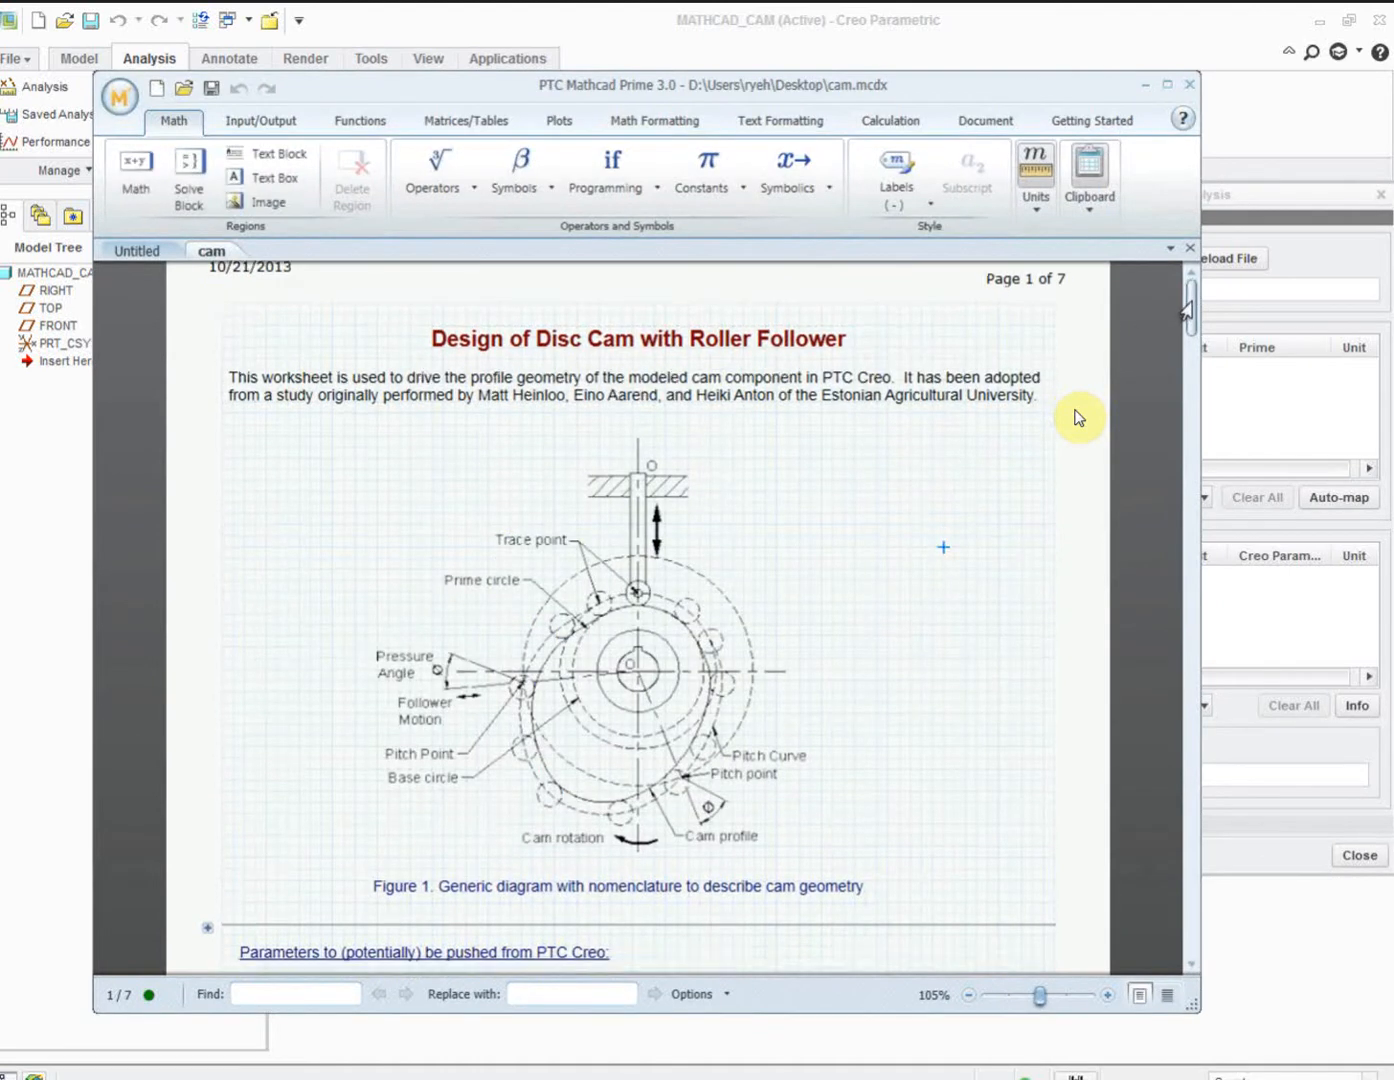
scroll(1078, 417, "down", 10)
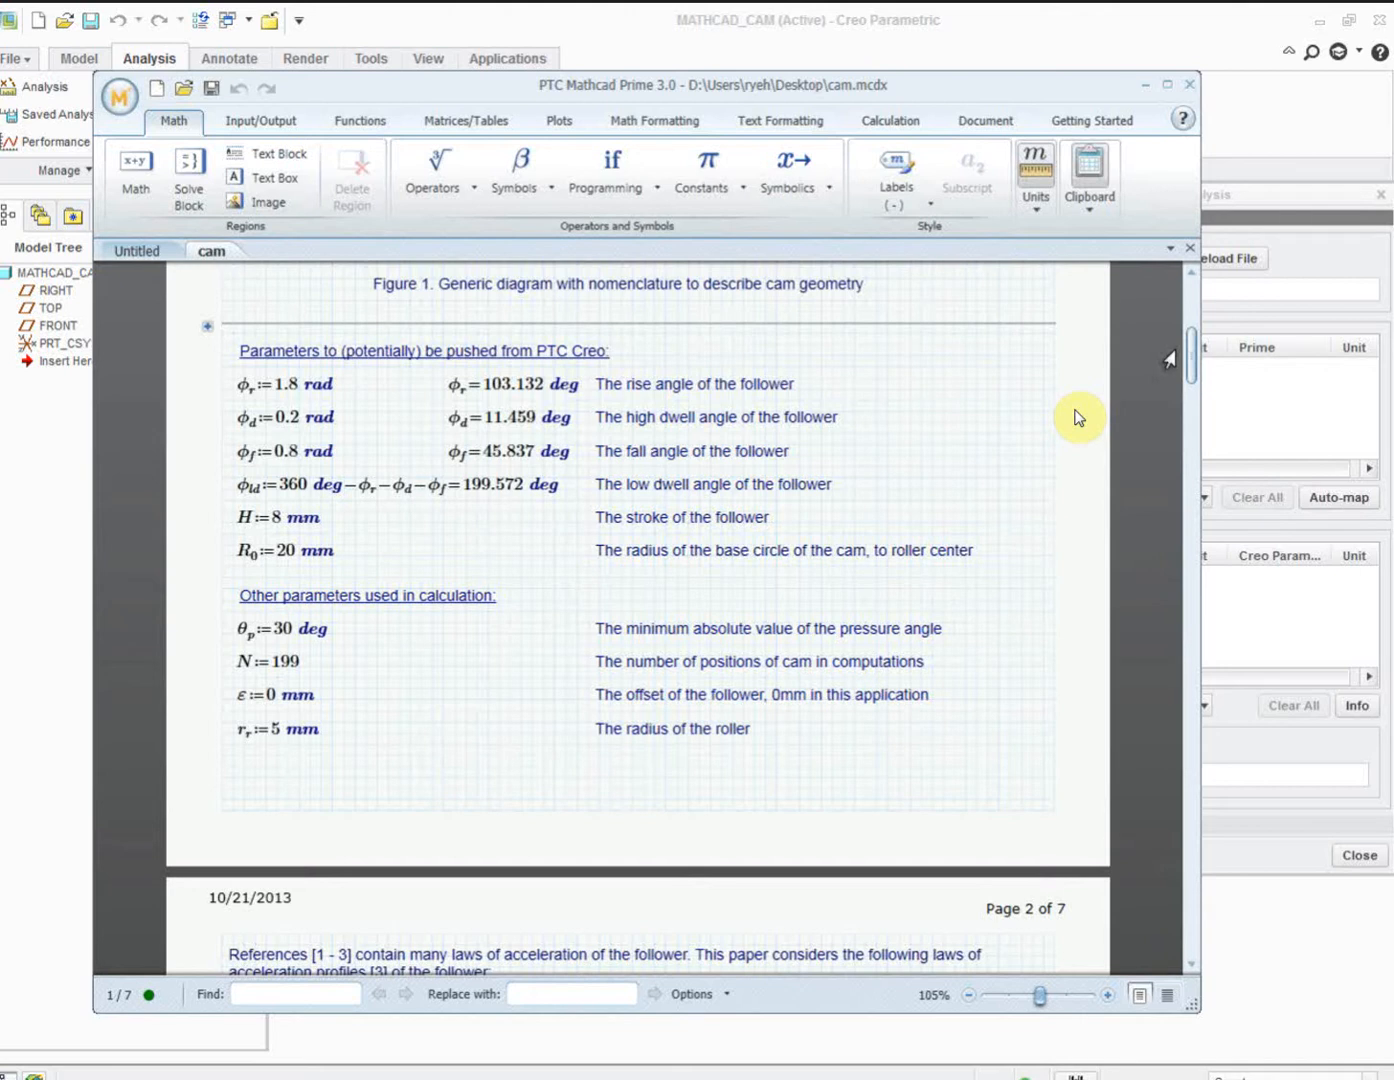
scroll(1078, 417, "down", 11)
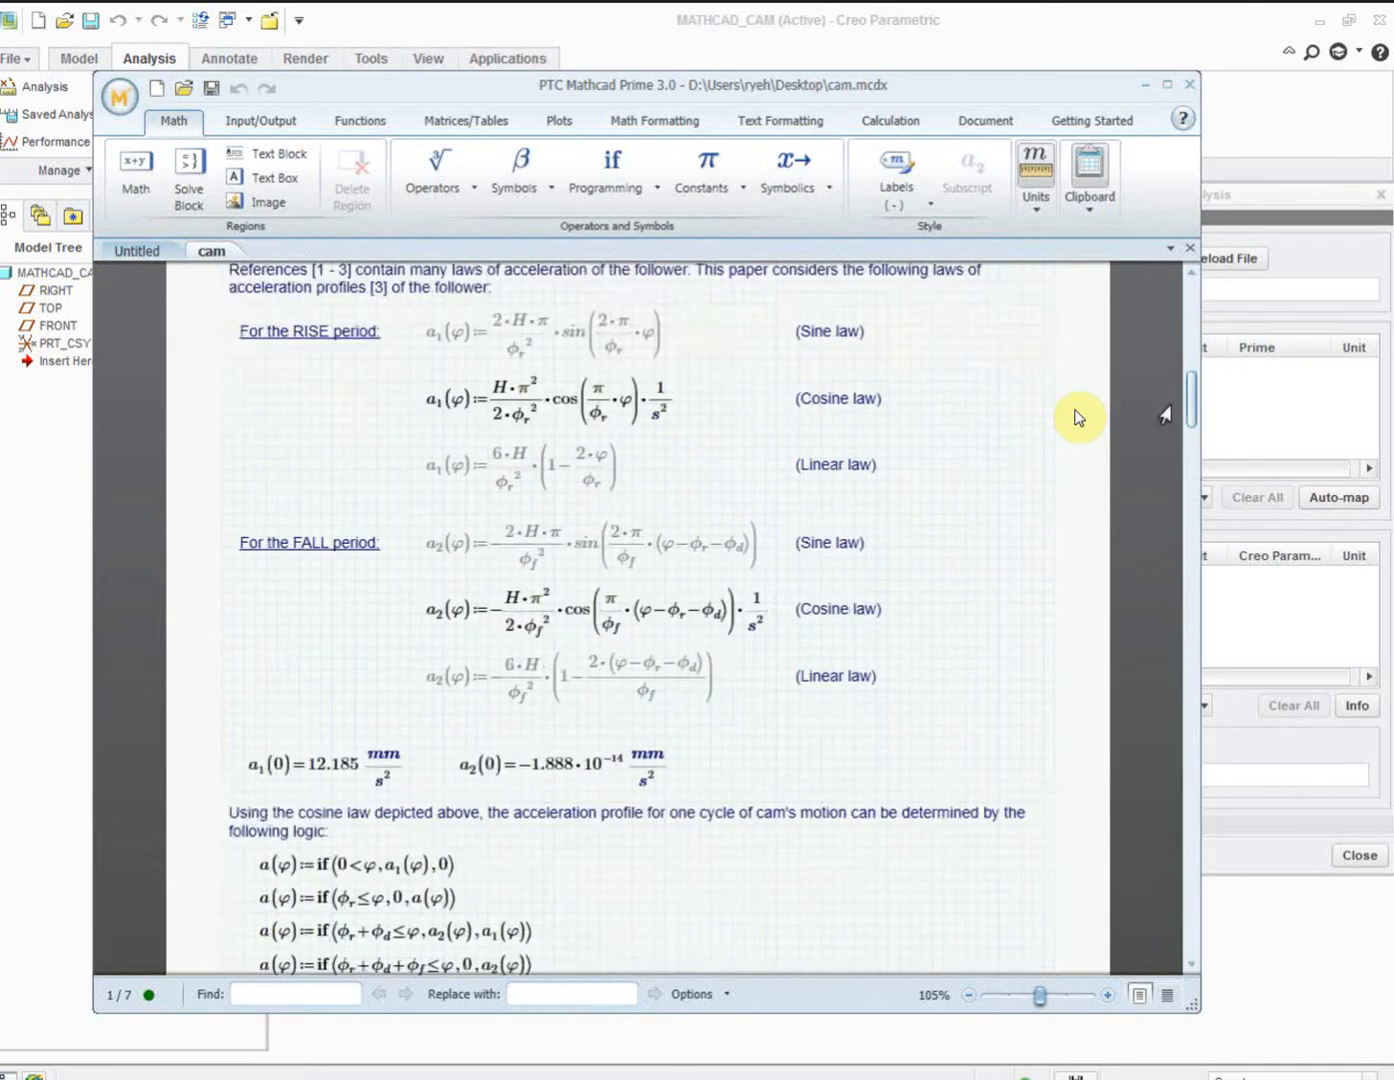
scroll(1078, 417, "down", 1)
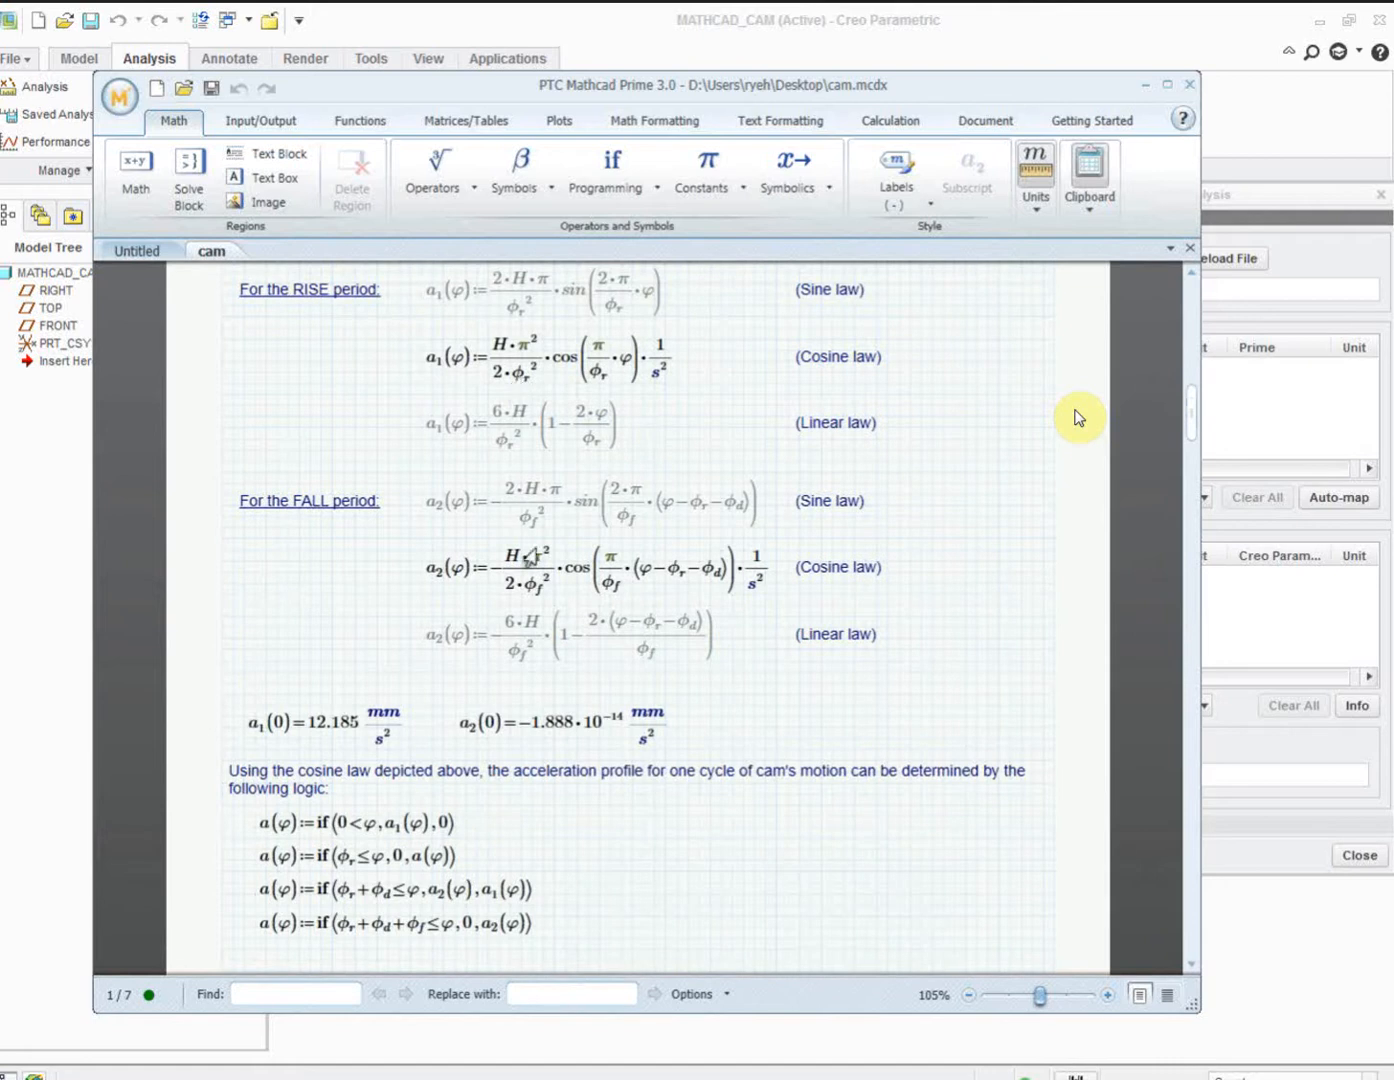
left_click(482, 583)
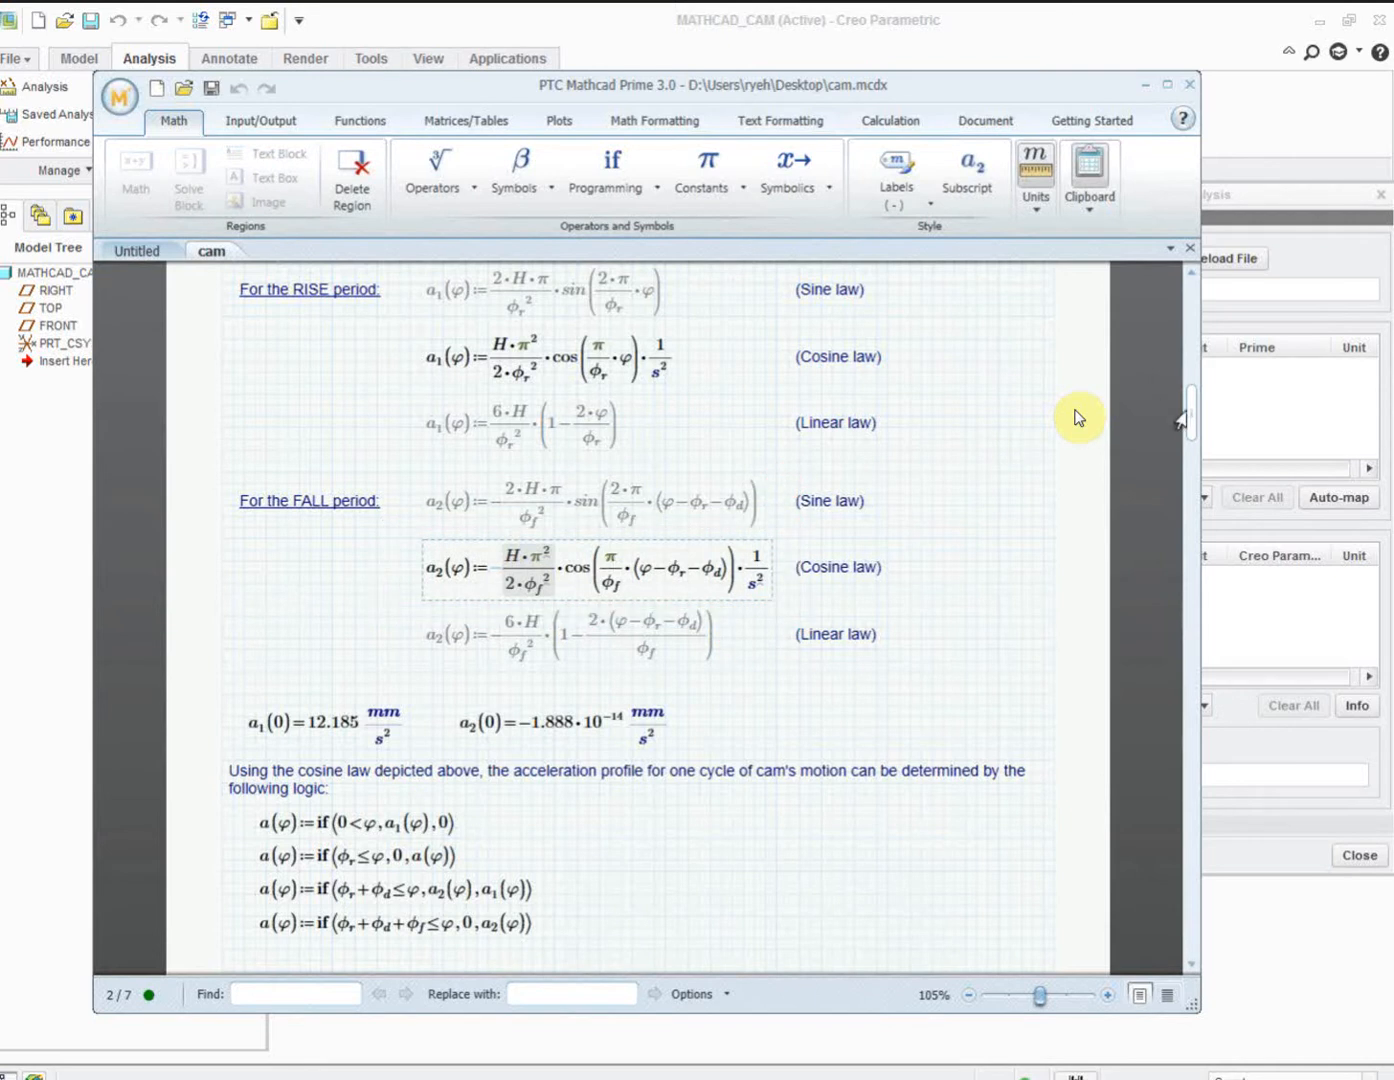
left_click_drag(1185, 422, 1168, 522)
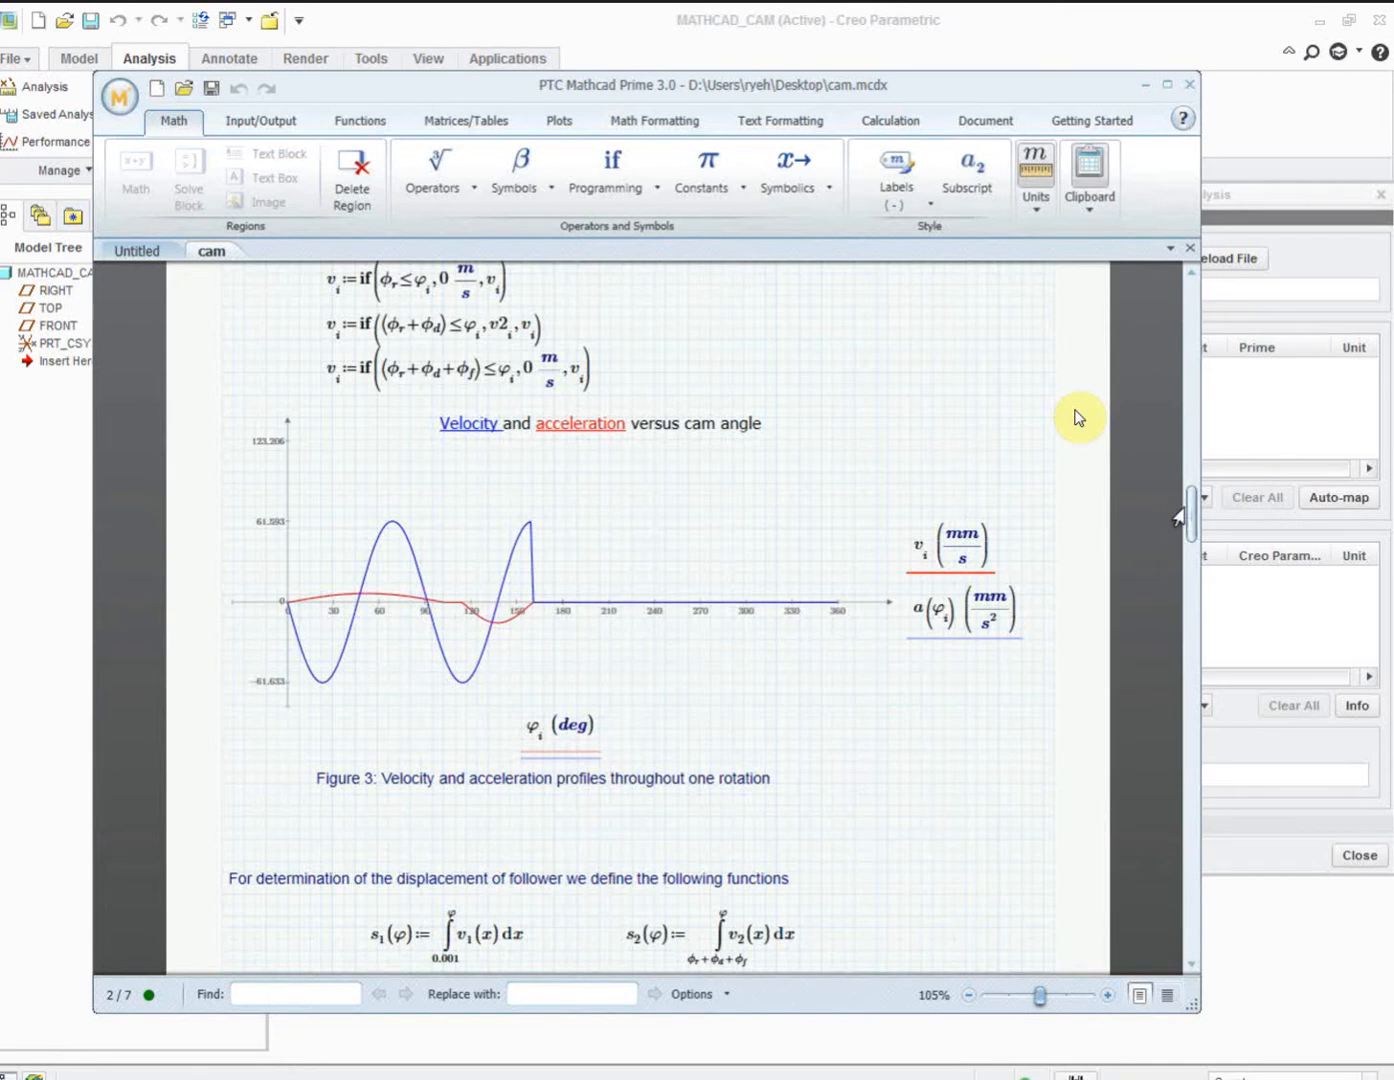
left_click_drag(1178, 517, 1160, 802)
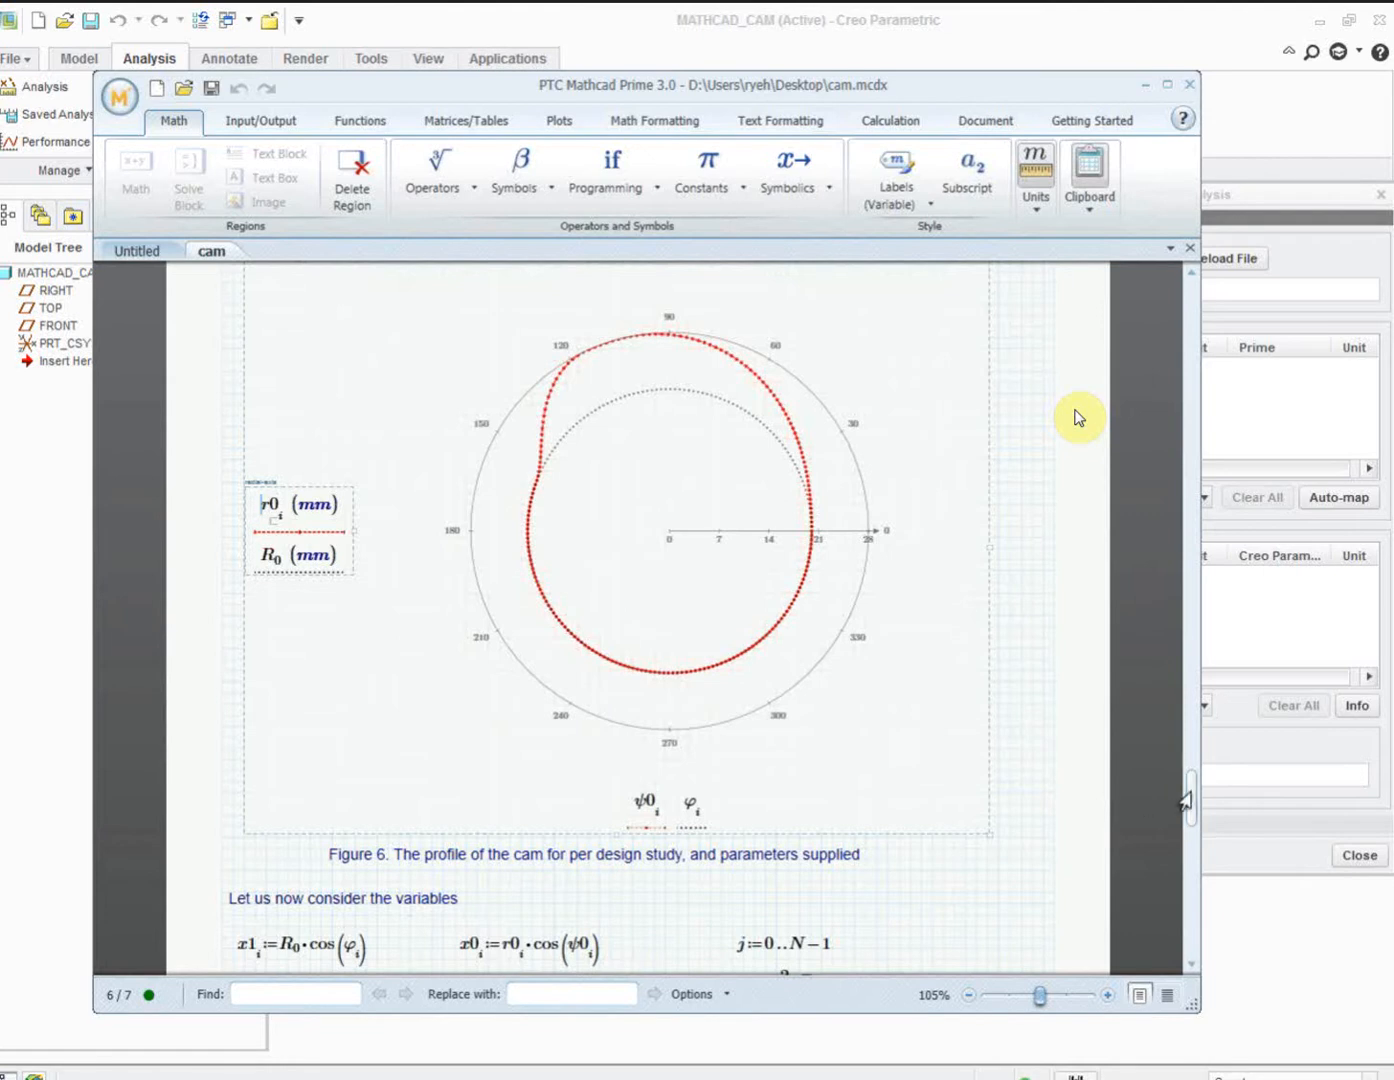
left_click_drag(1184, 800, 1180, 939)
left_click(529, 581)
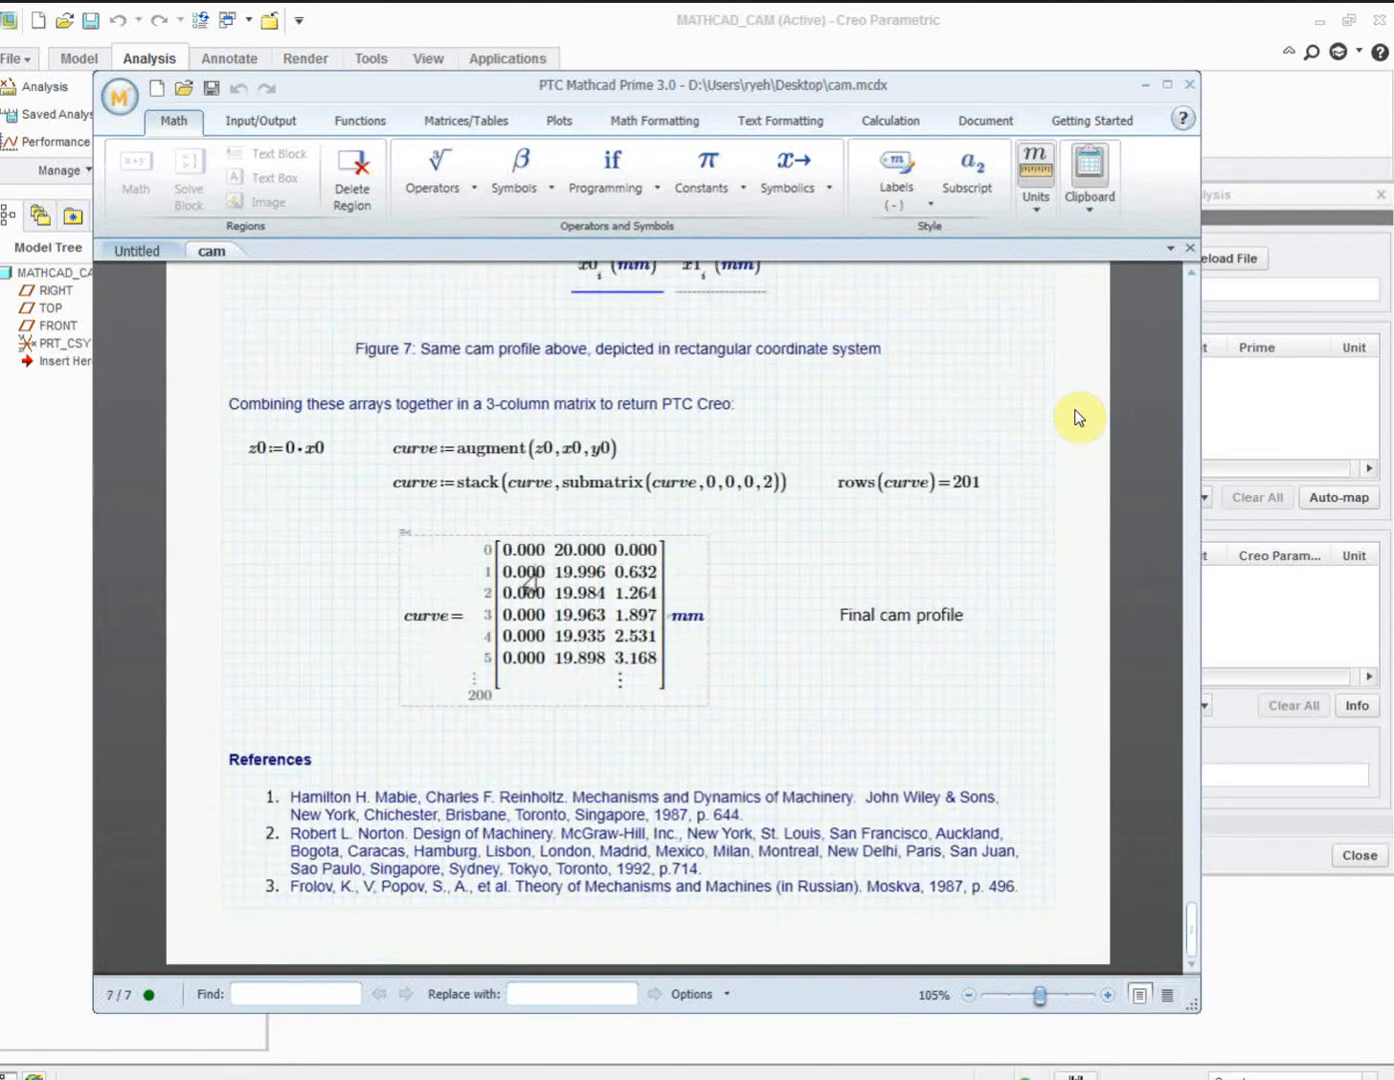
left_click_drag(358, 515, 746, 731)
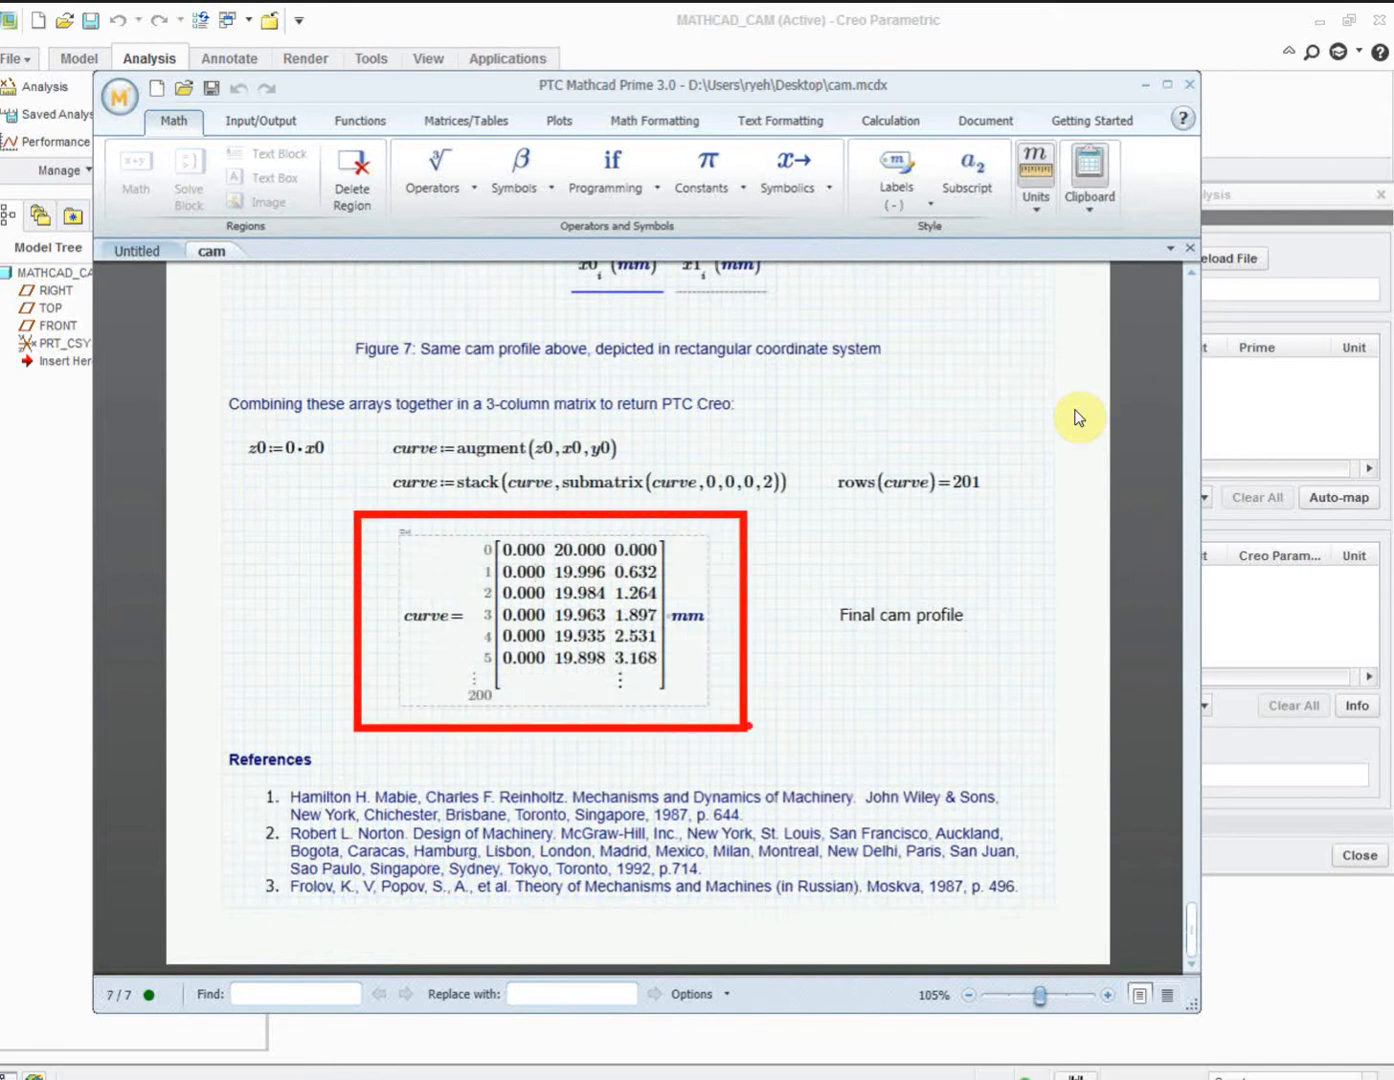
left_click_drag(388, 537, 308, 480)
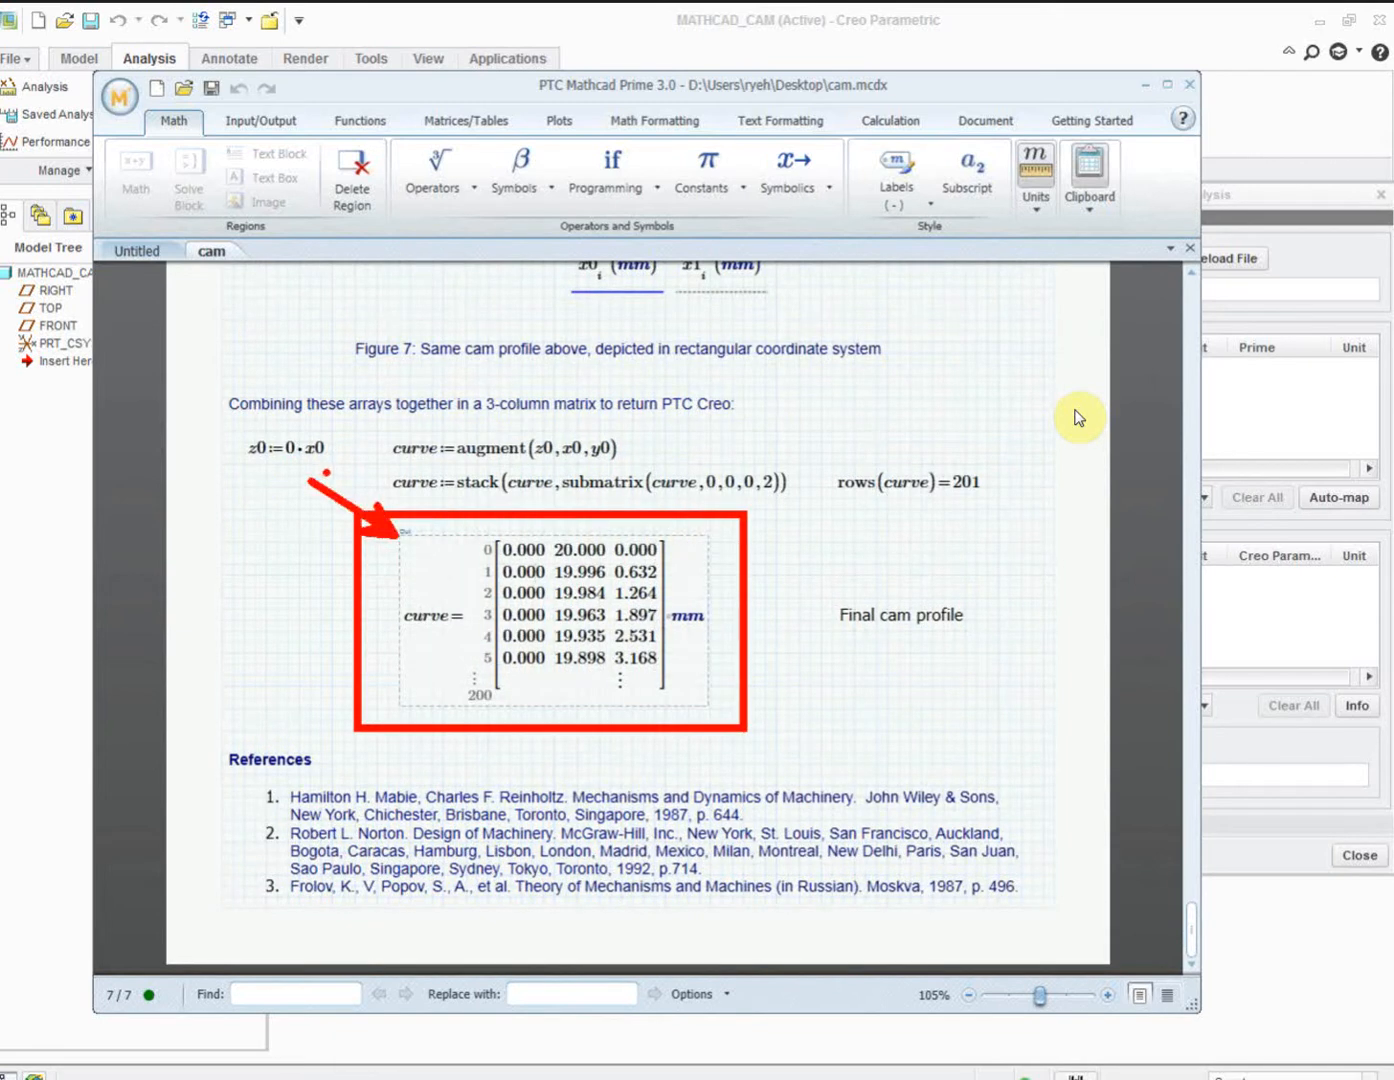
key("Escape")
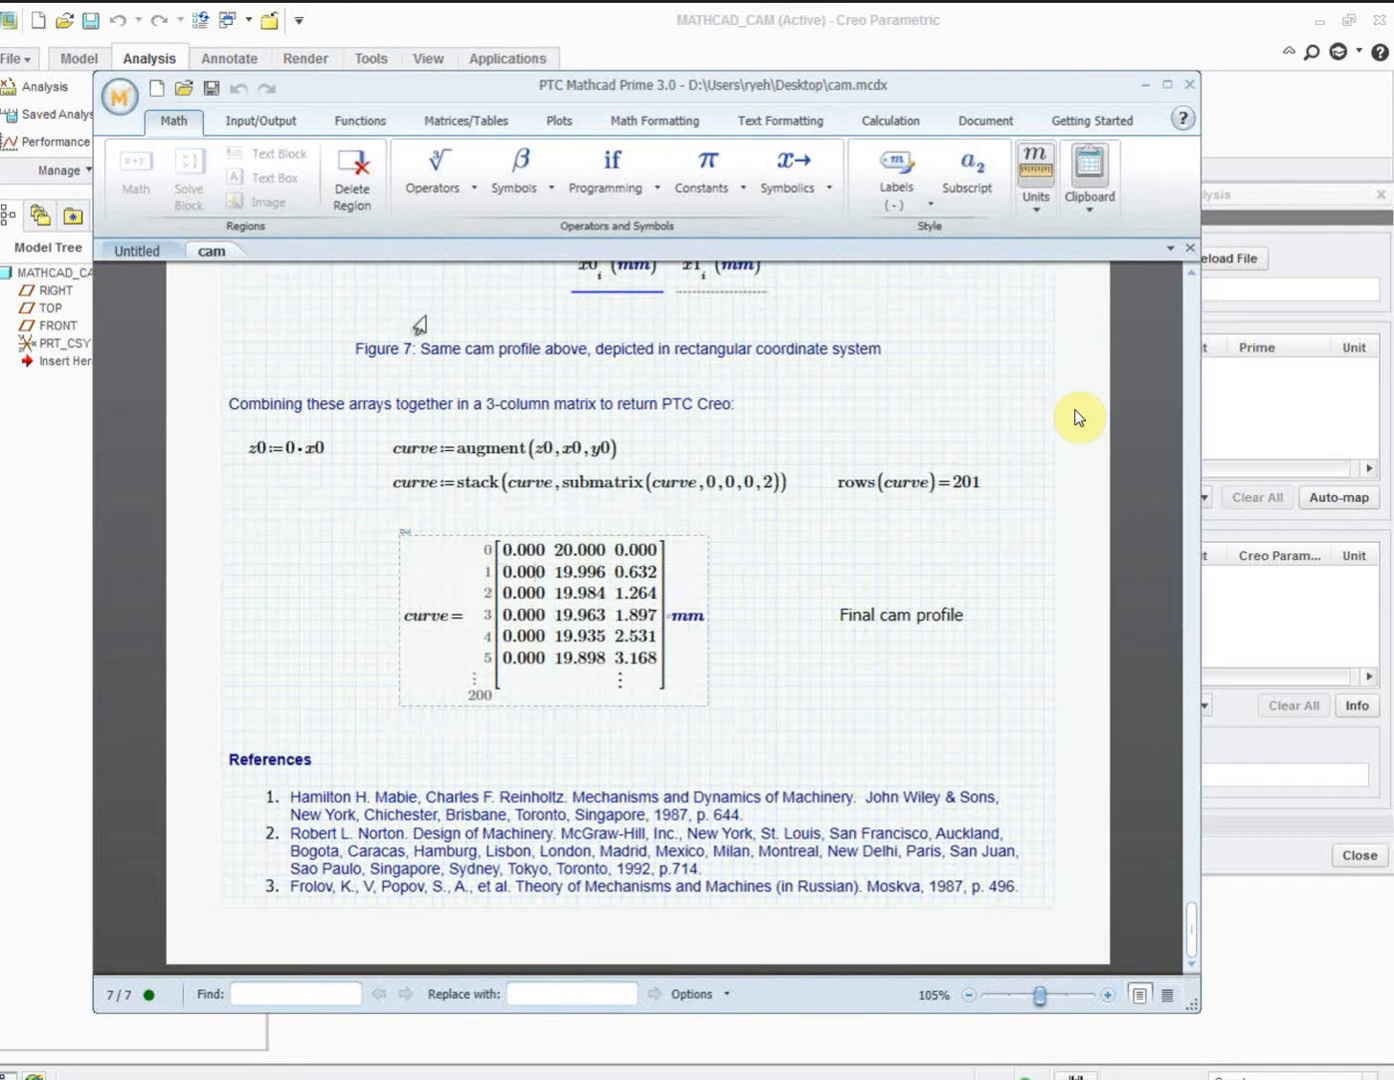
- List the cam worksheet's input and output designations with their aliases, and switch back to Creo Parametric
left_click(237, 127)
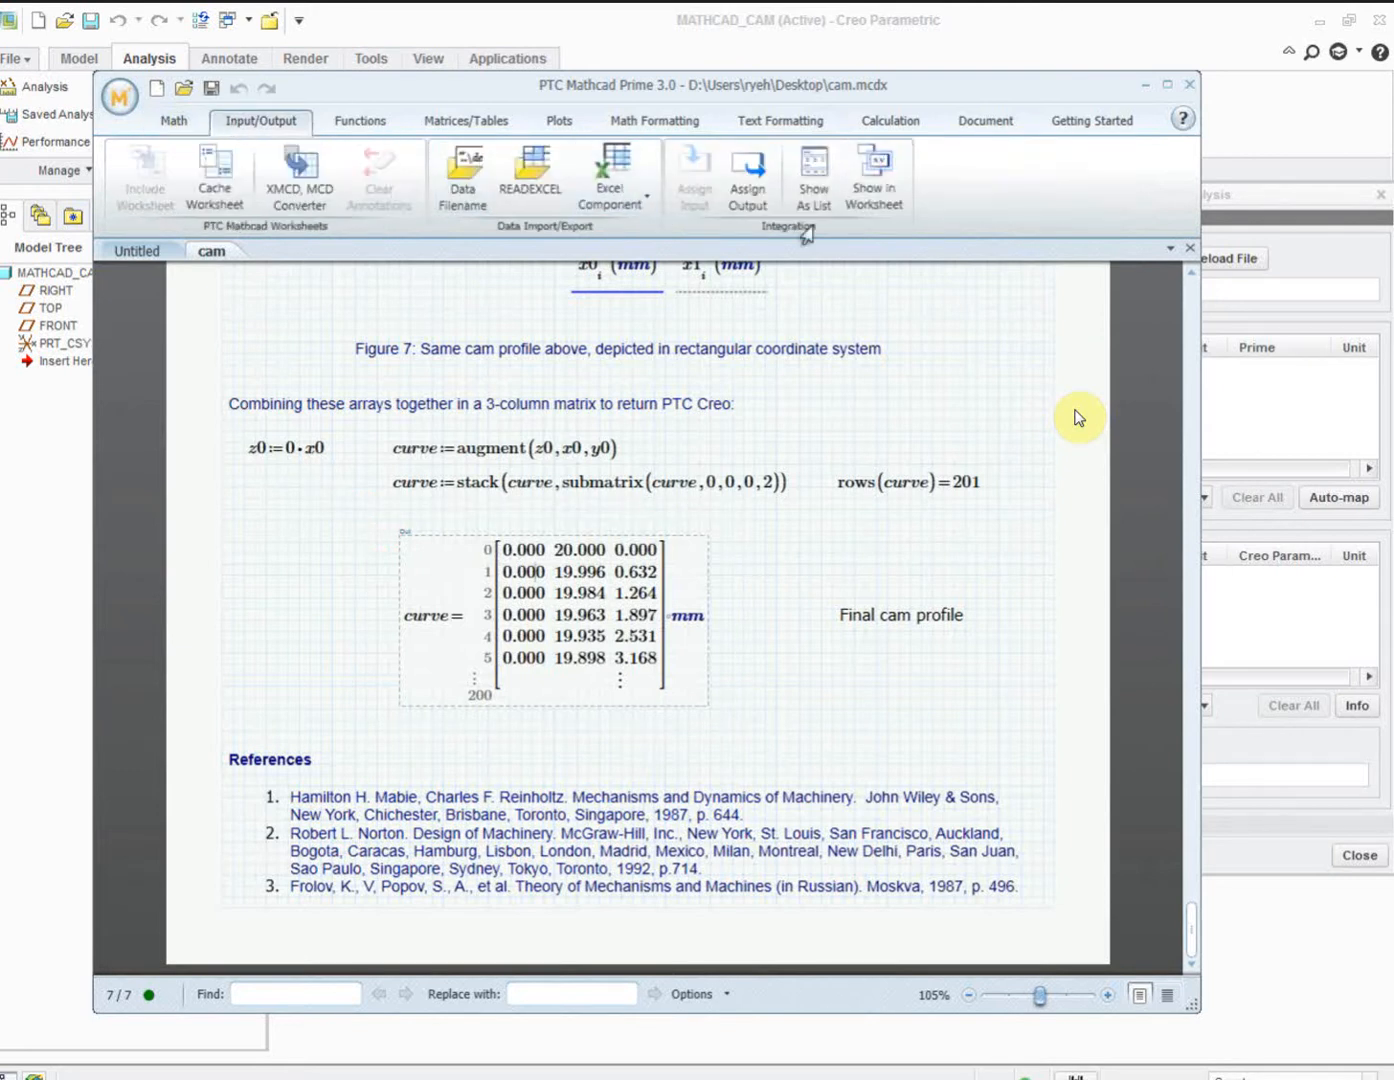
left_click(813, 175)
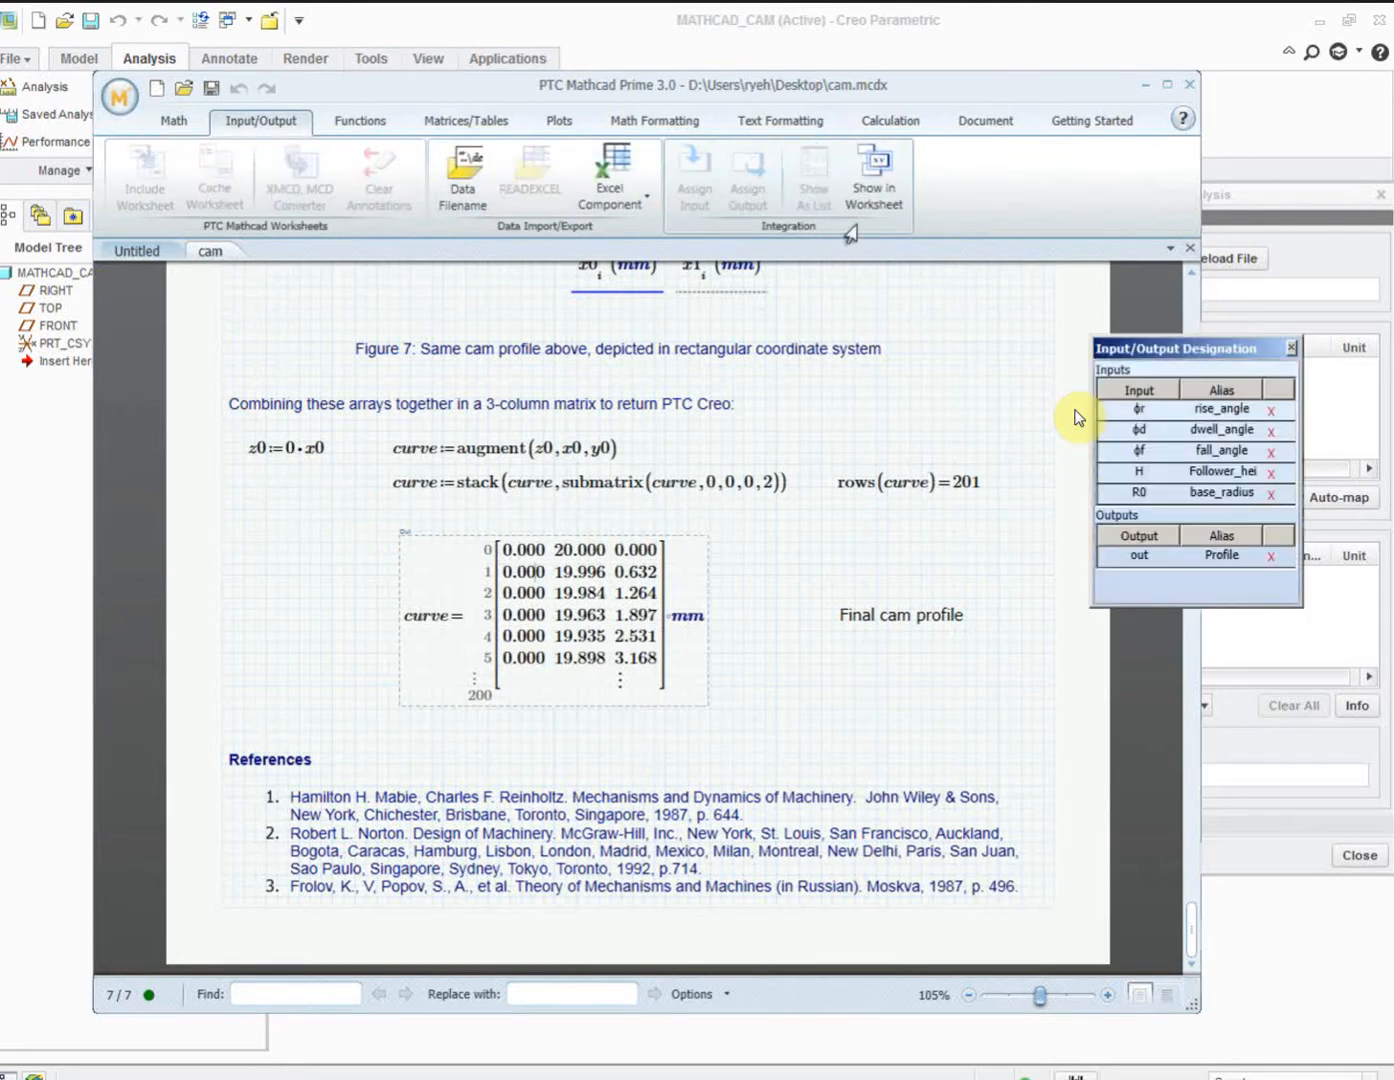
left_click_drag(1091, 388, 1295, 505)
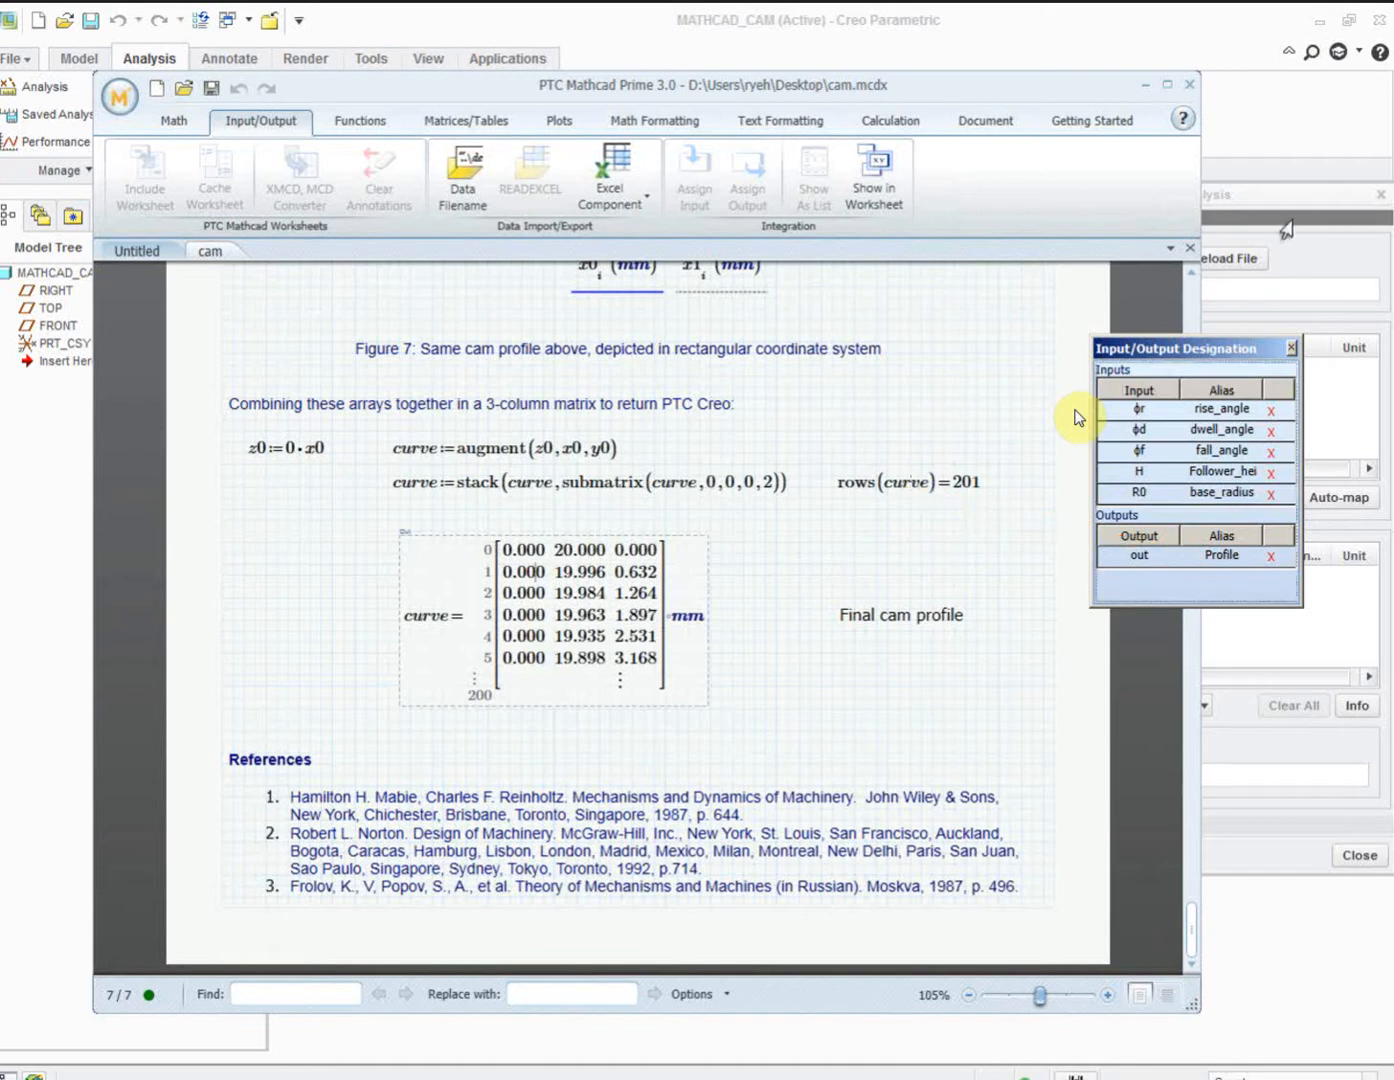
left_click(1302, 192)
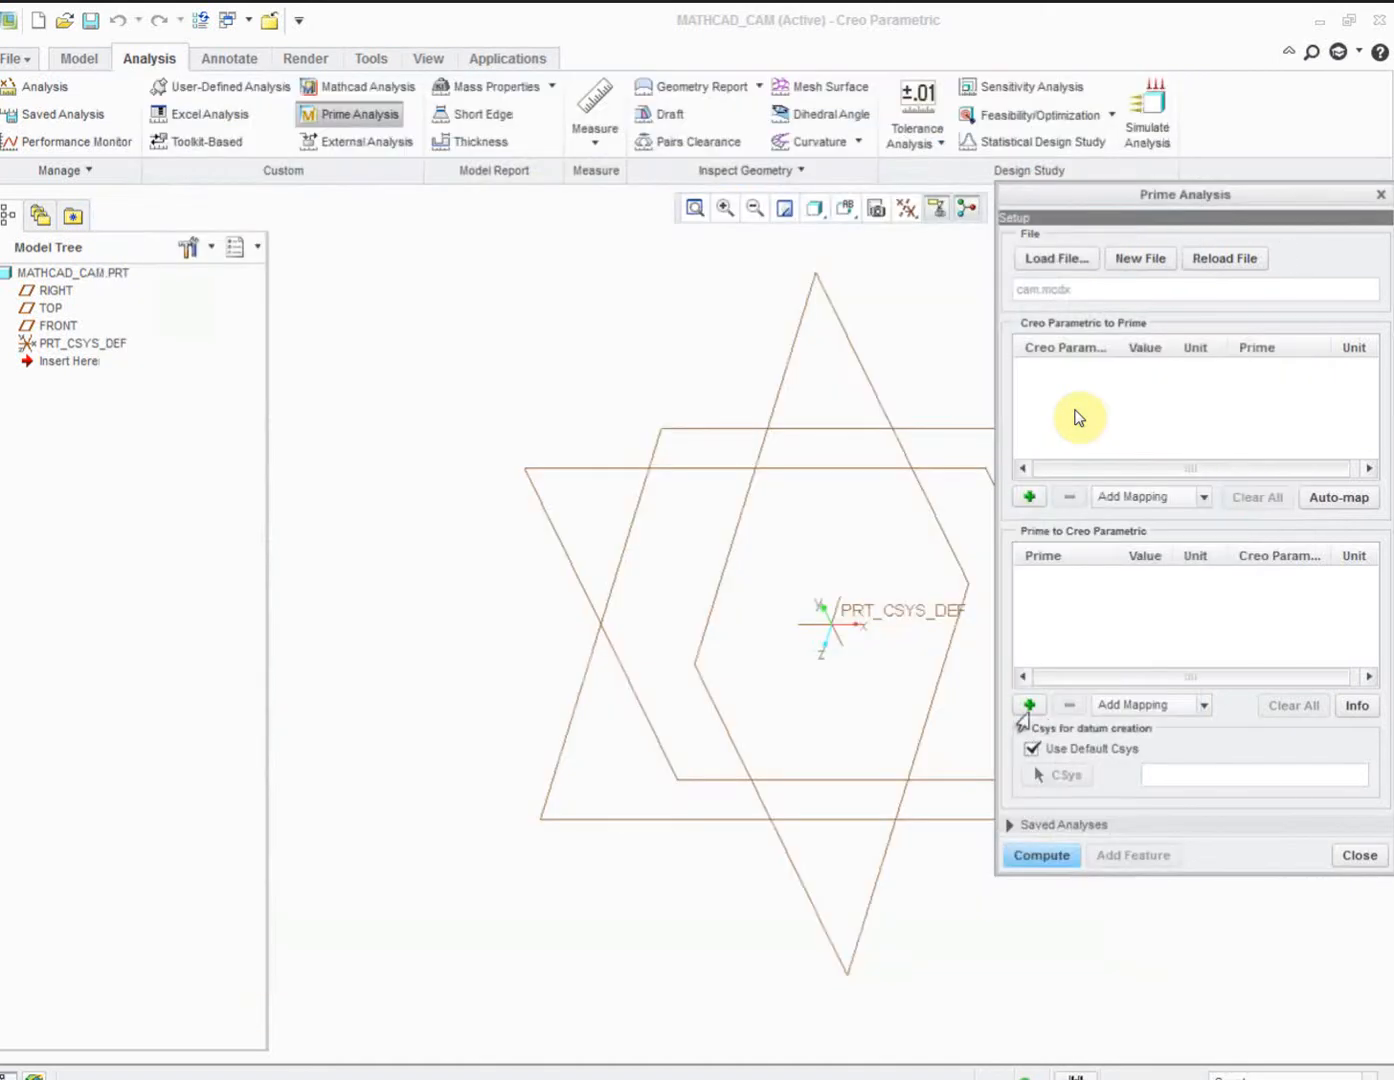
- Add a Prime to Creo Parametric mapping for the Profile output and compute the analysis
left_click(1027, 705)
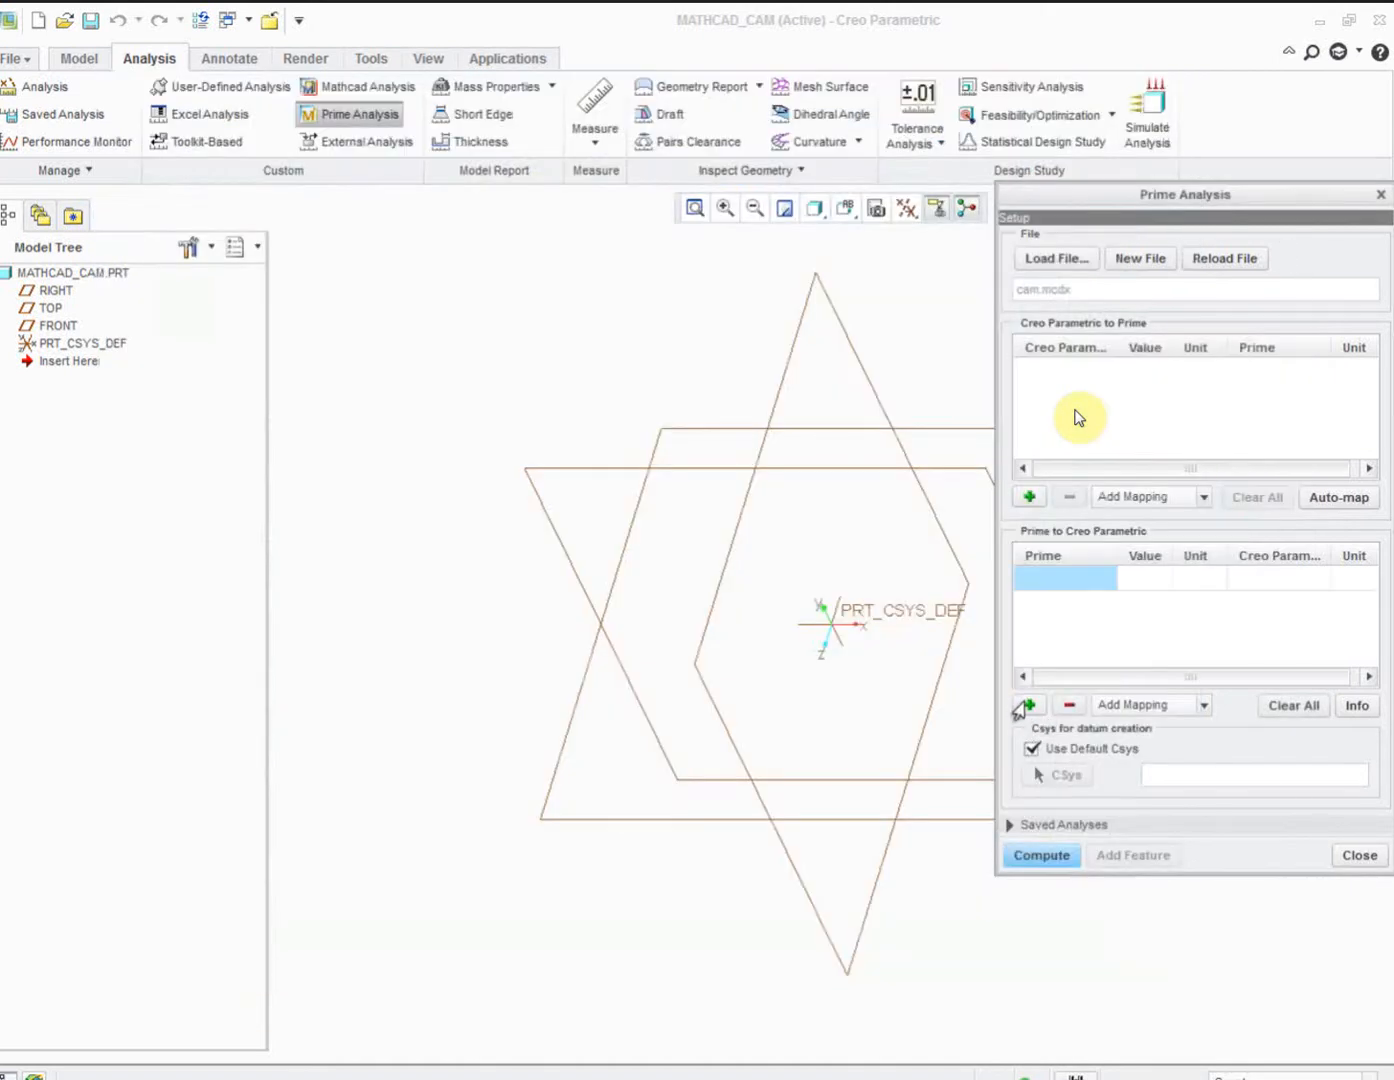
right_click(1055, 585)
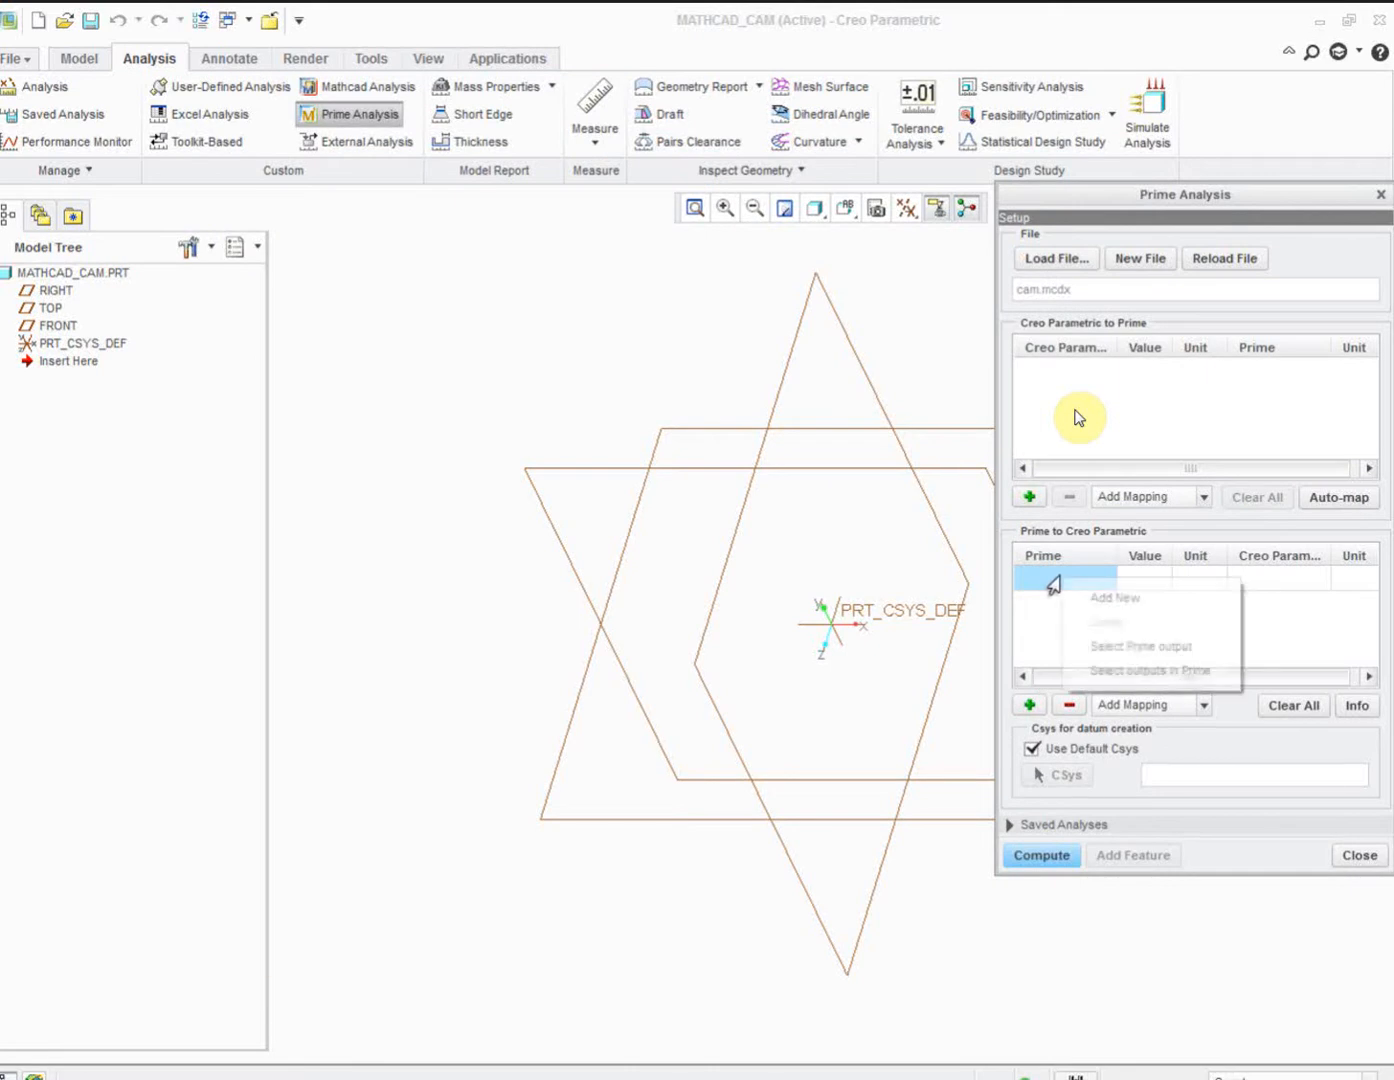
left_click(1112, 645)
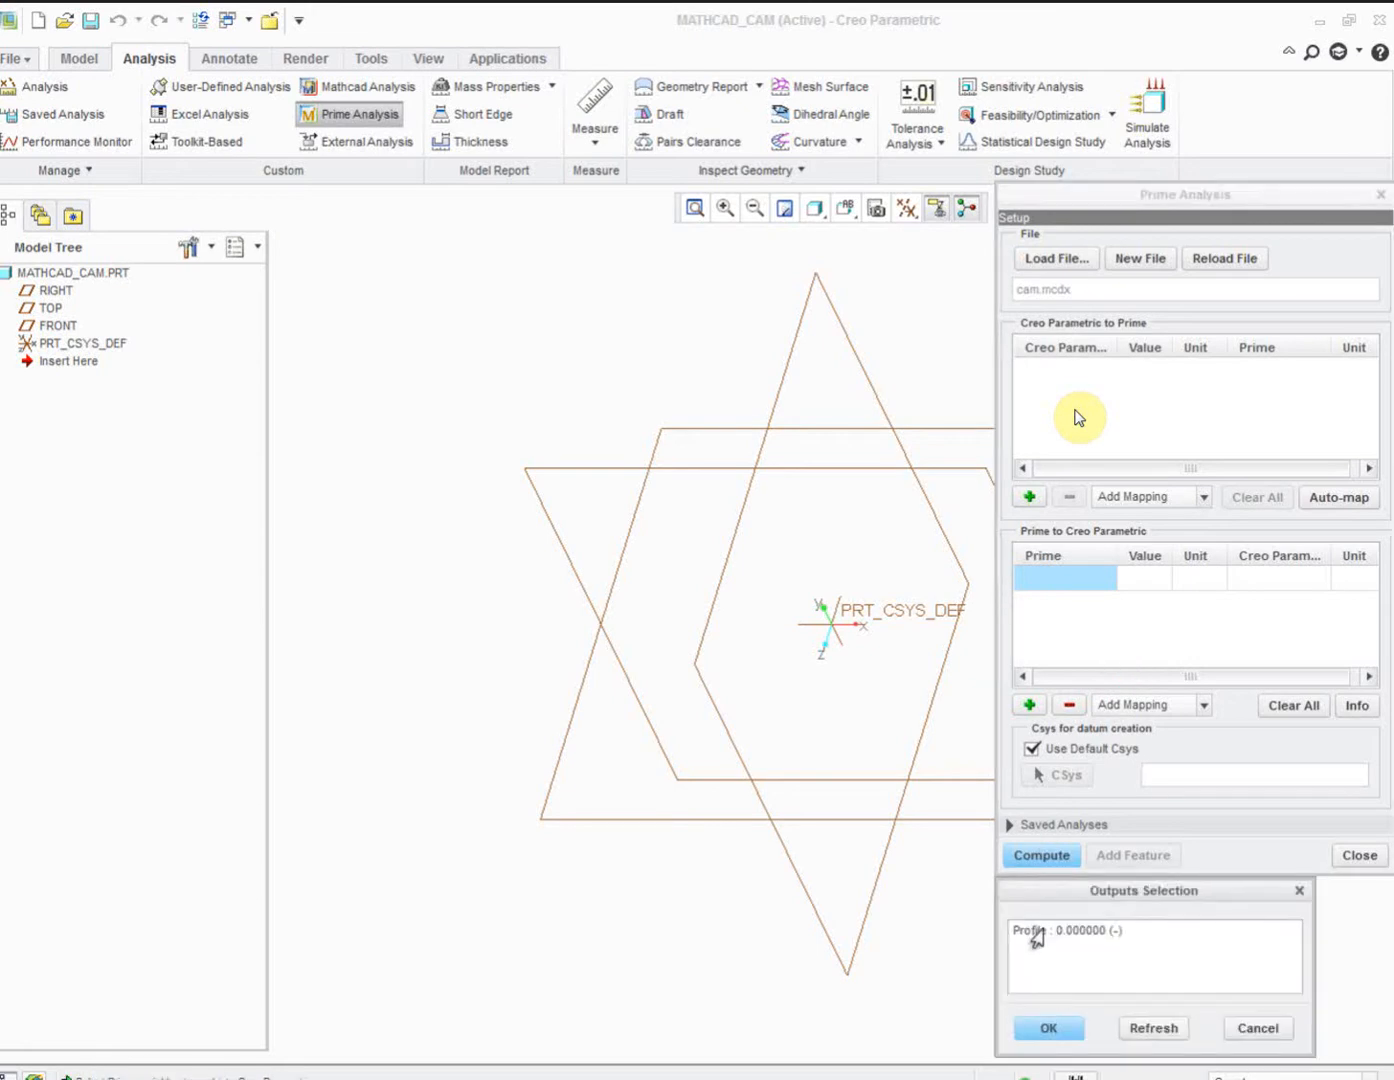
left_click(1030, 930)
left_click(1048, 1028)
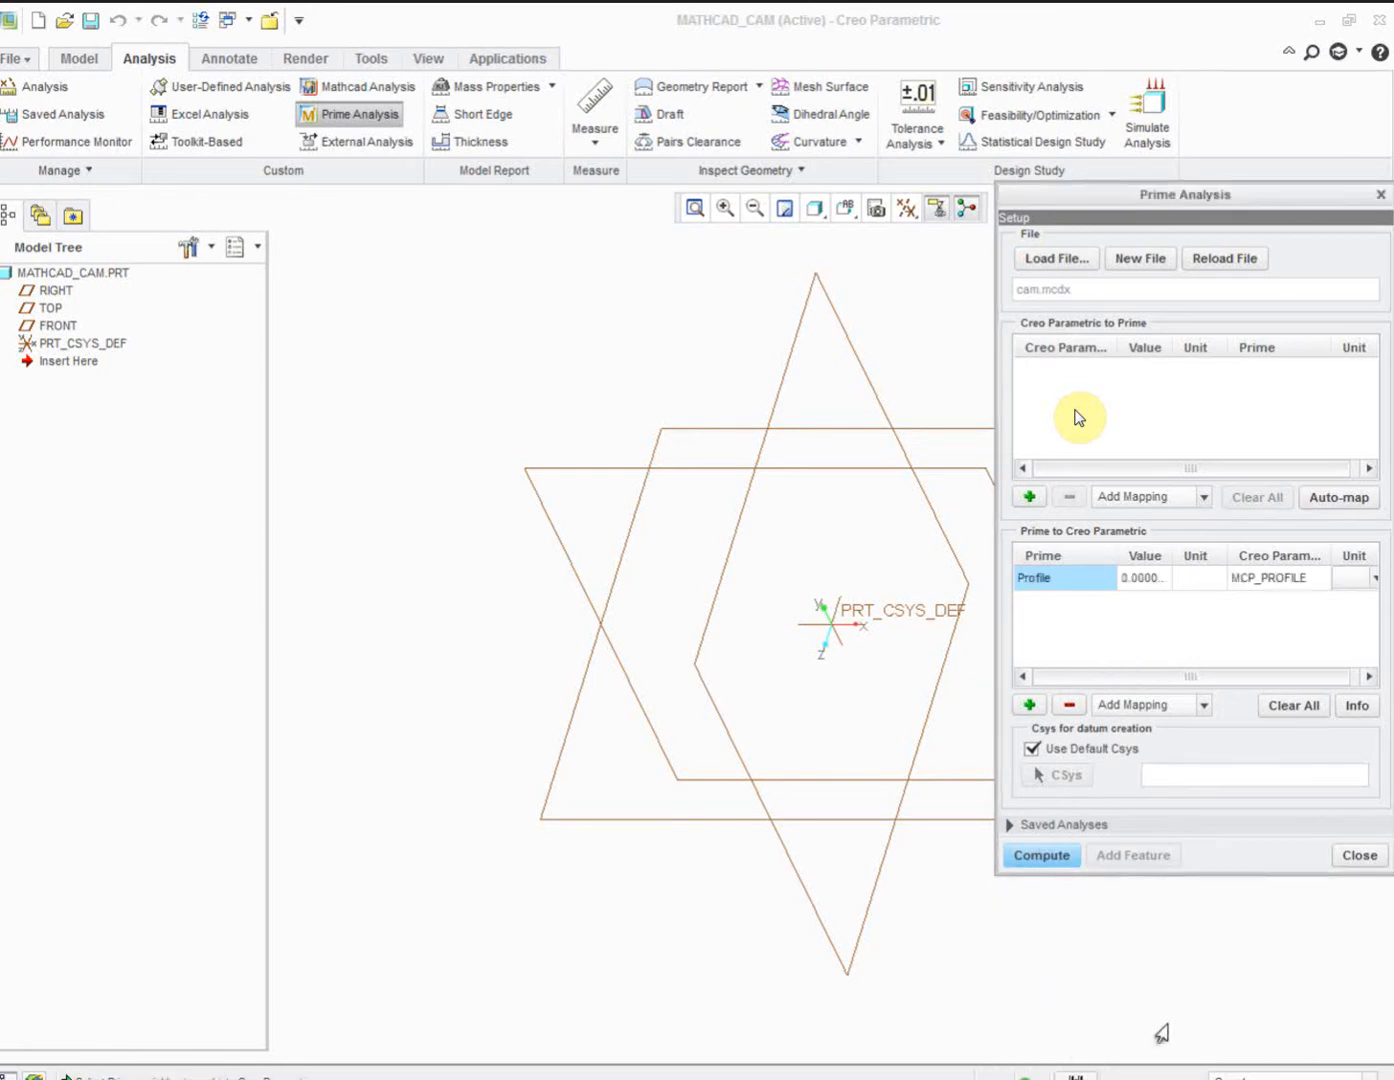
left_click(1045, 858)
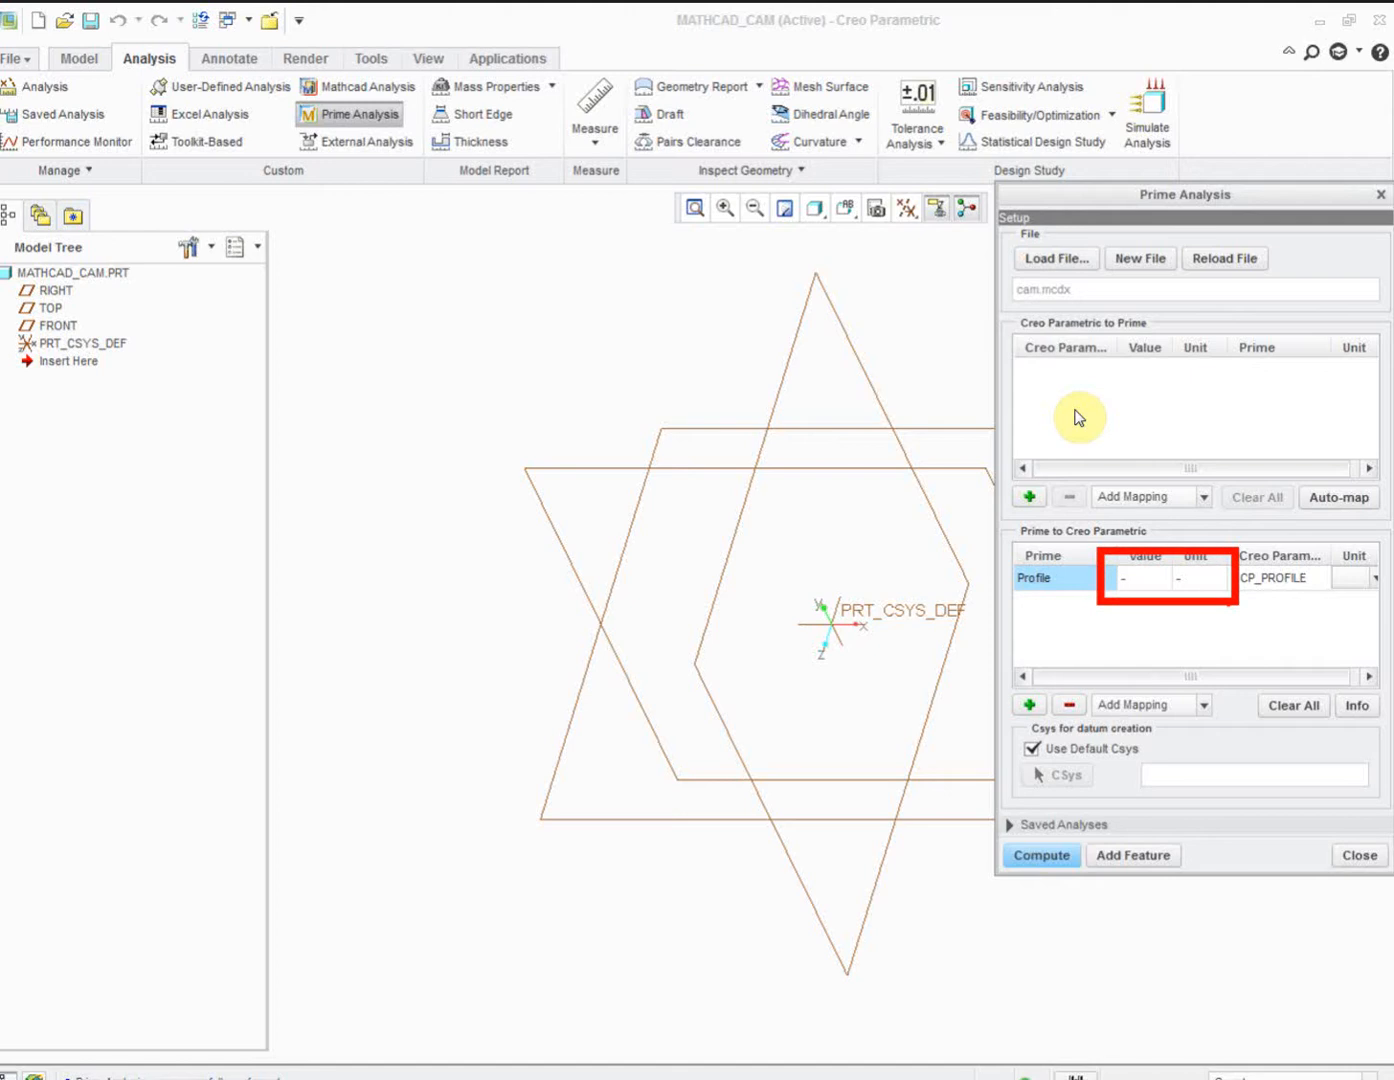
- Recheck the curve matrix in the Mathcad worksheet, and add the Prime Analysis to the Creo part as a feature named Mathcad_profile
key("alt+Tab")
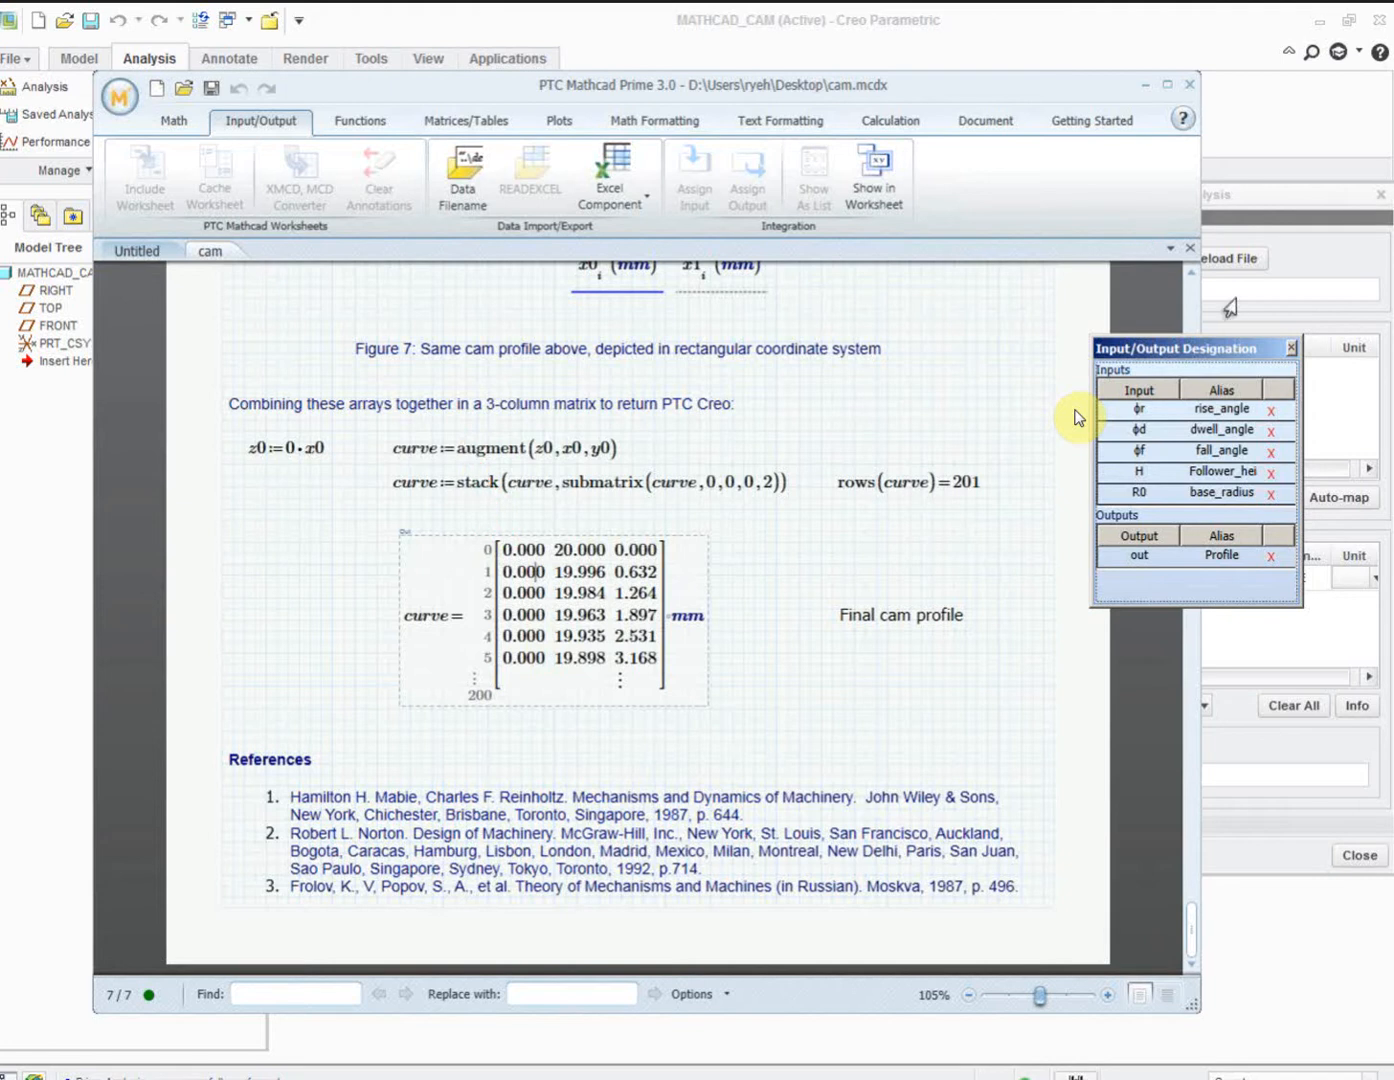
left_click(1296, 227)
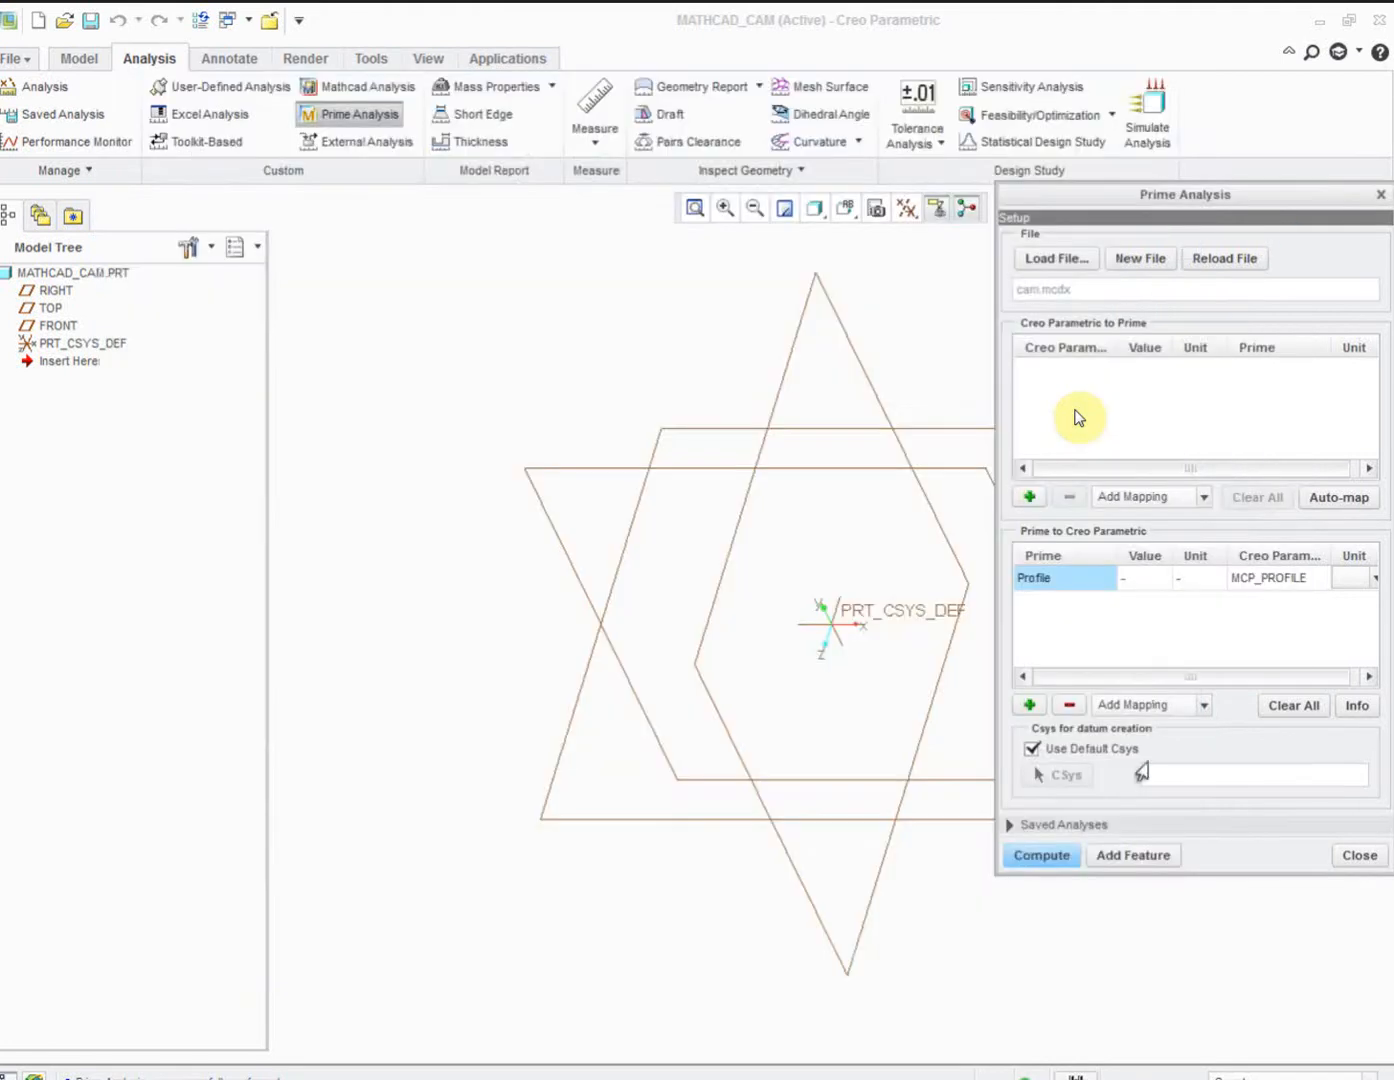
left_click(1130, 855)
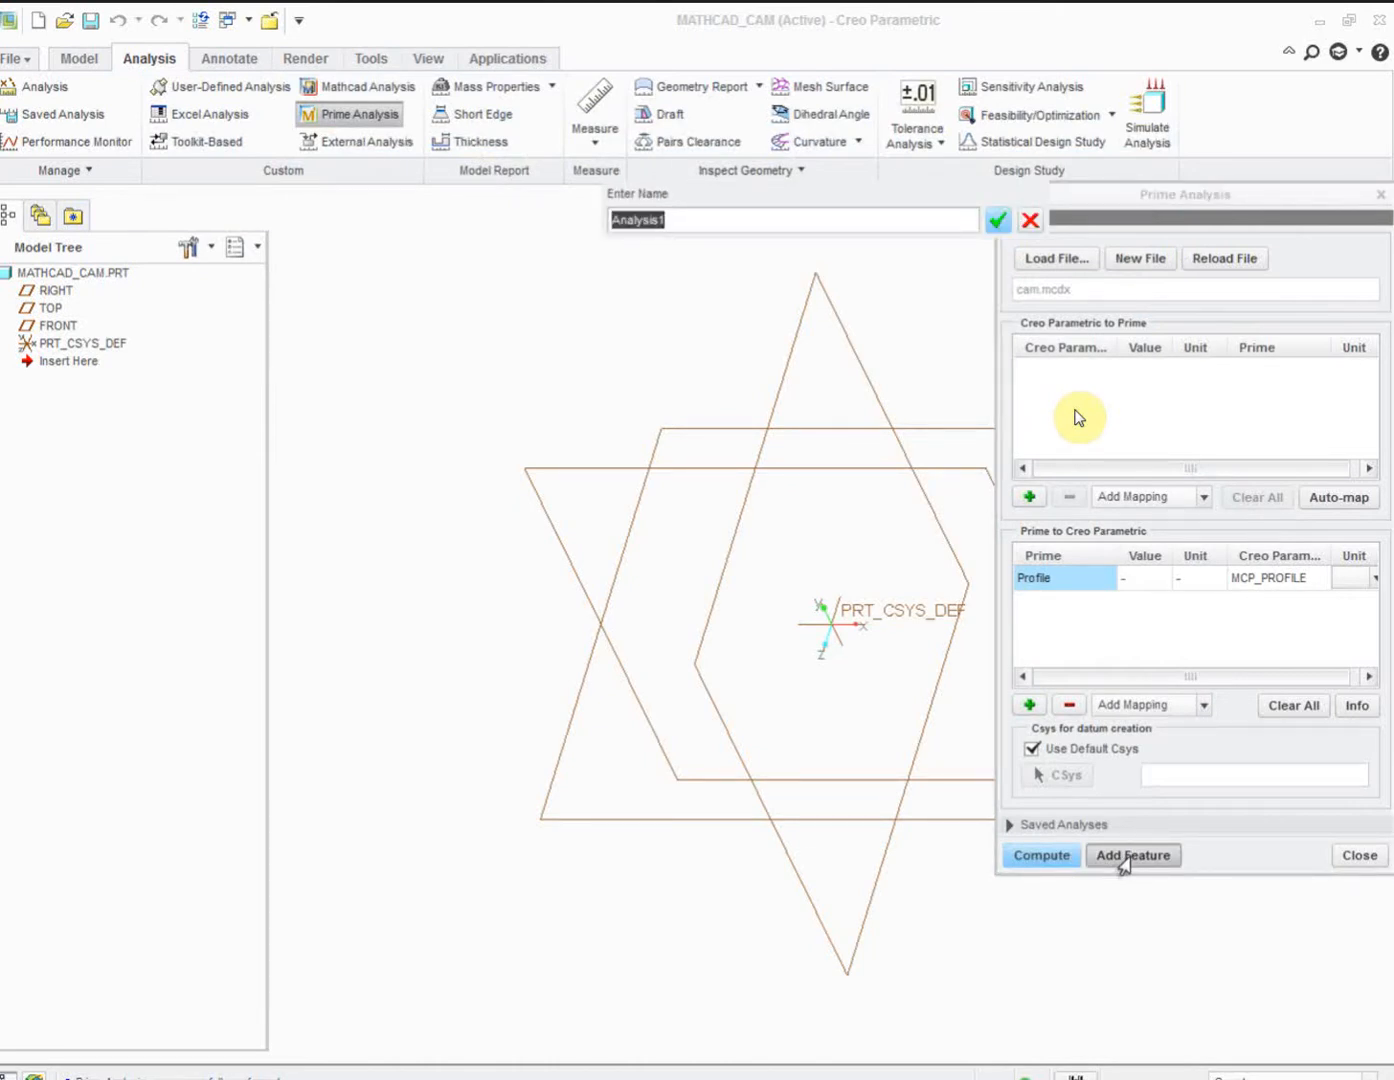
type("Mathcad_profile")
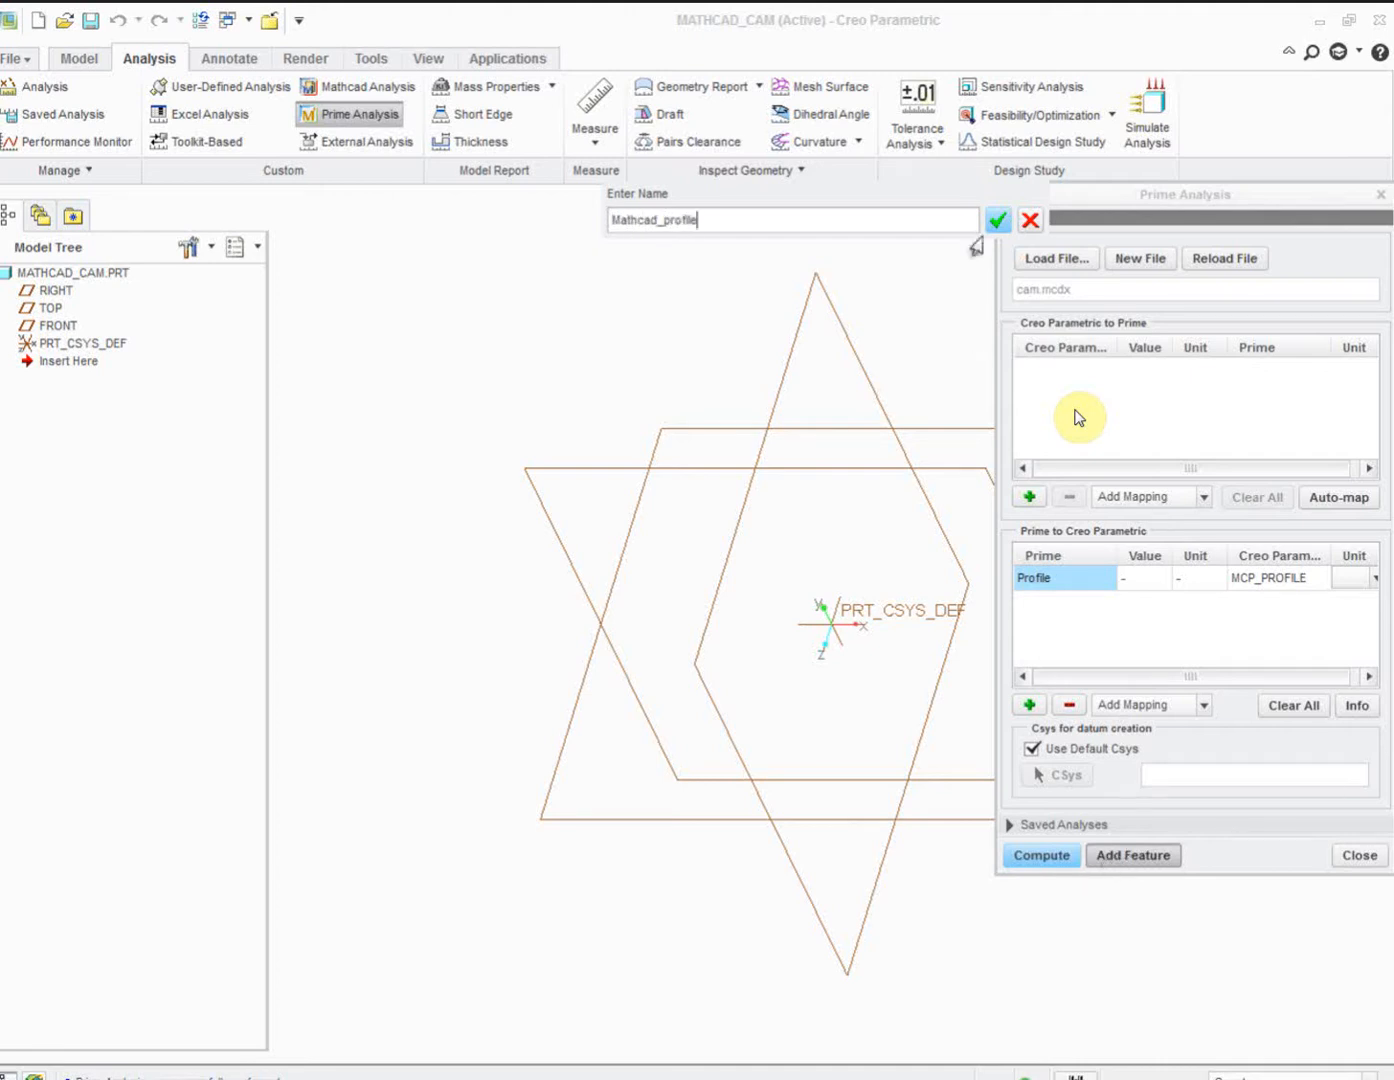
left_click(998, 220)
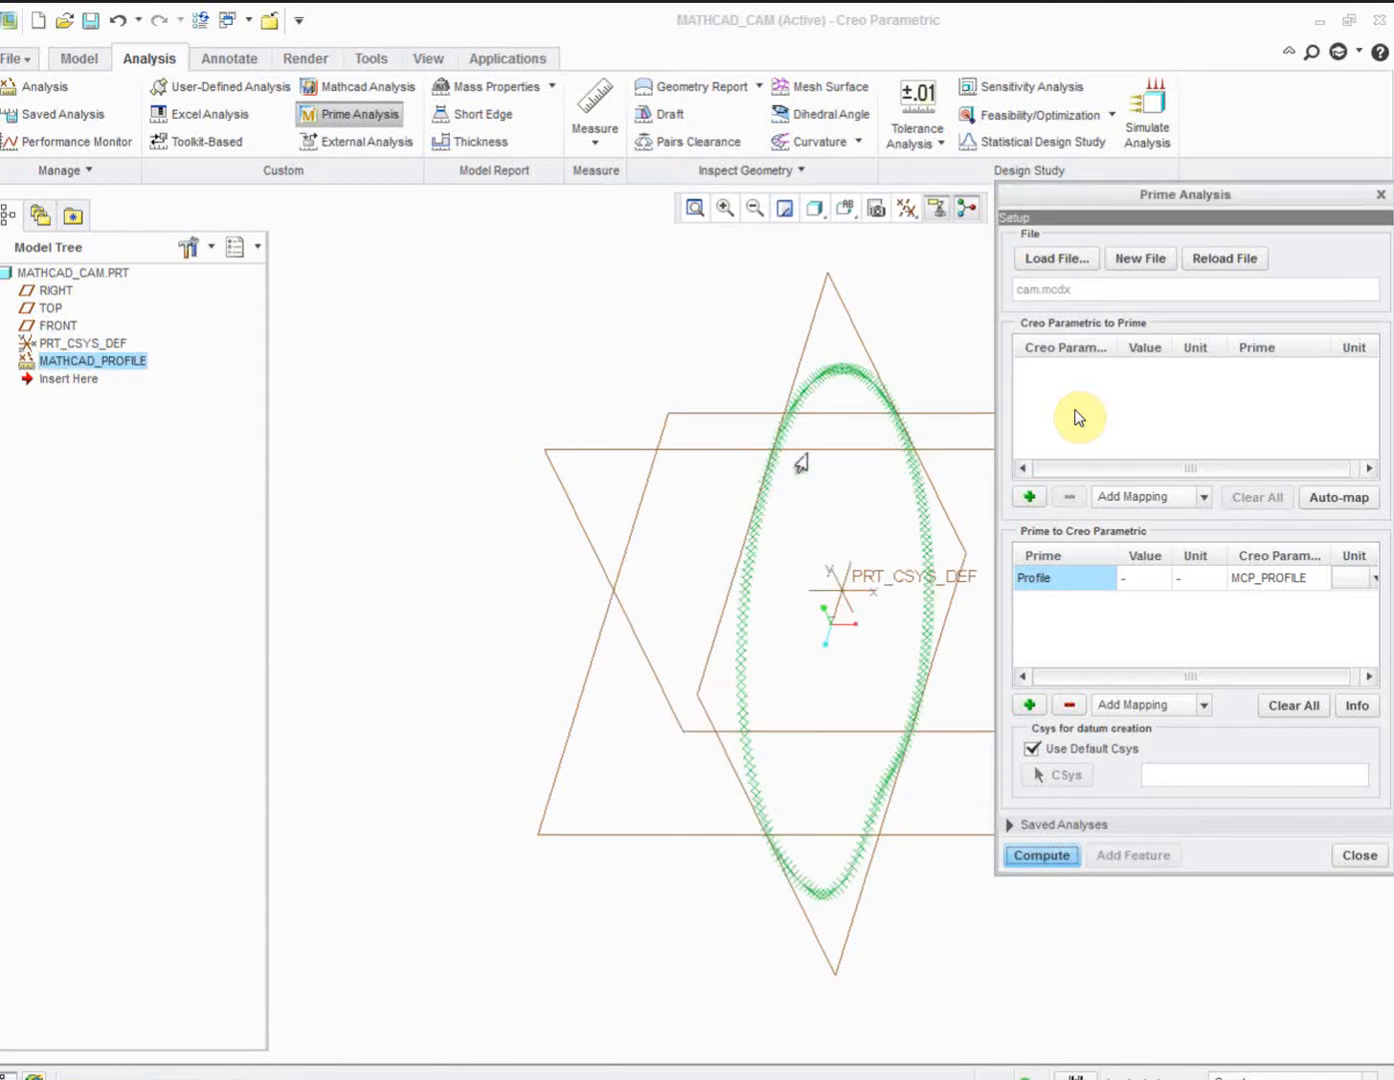
- Close the Prime Analysis setup and reopen the MATHCAD_PROFILE feature's definition at its list of result datums
left_click(1356, 862)
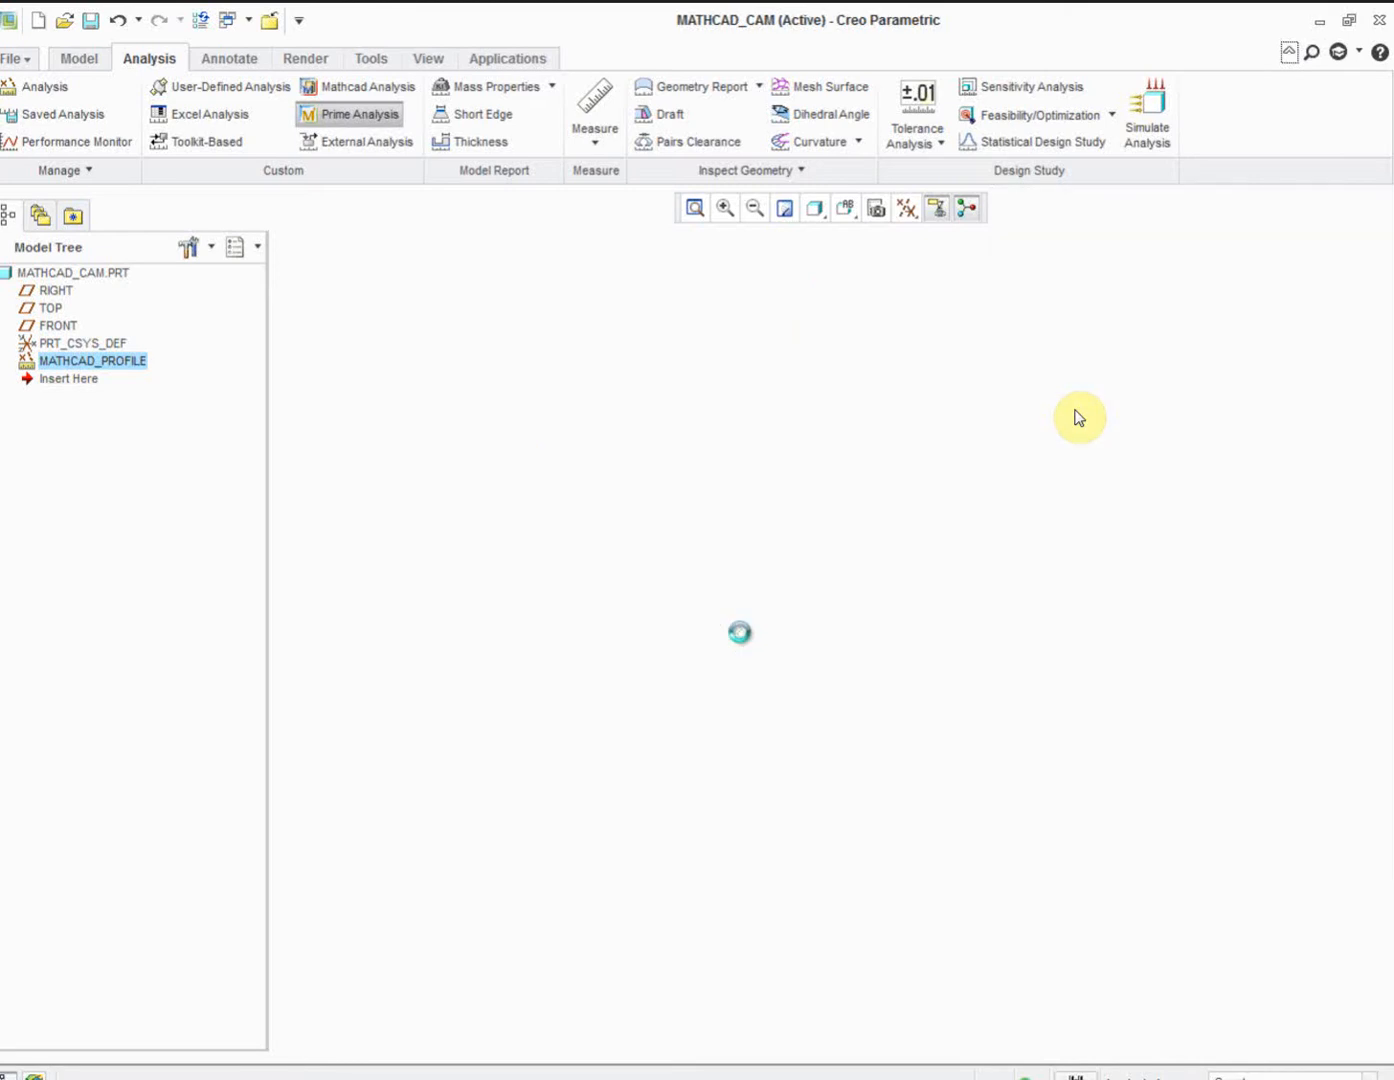
middle_click_drag(727, 556, 648, 620)
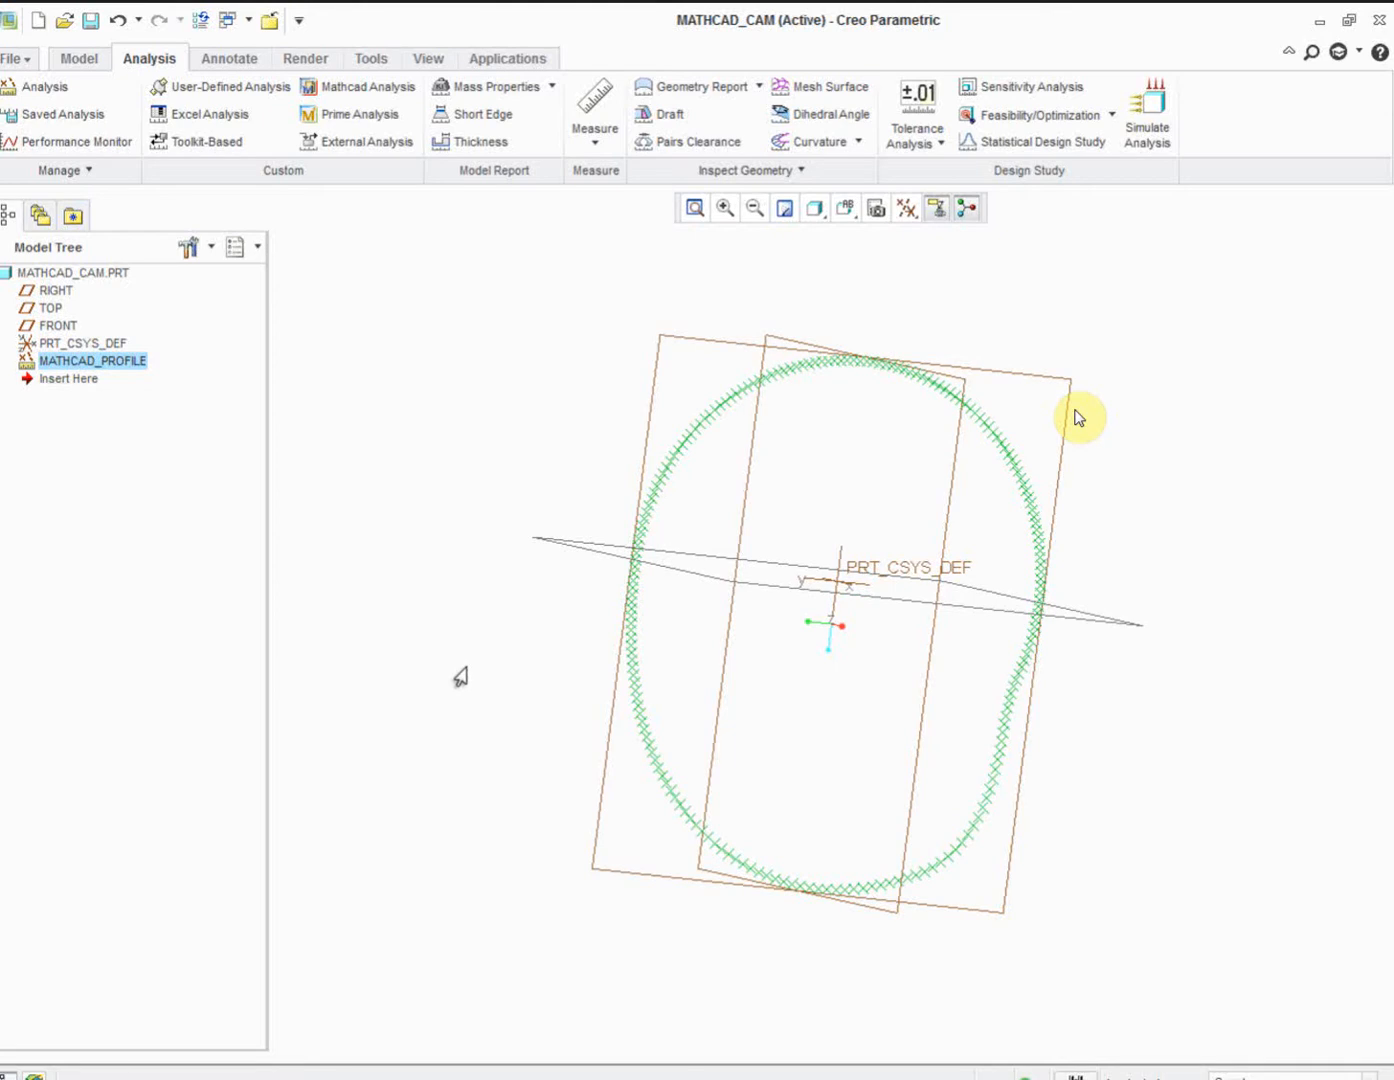
right_click(77, 368)
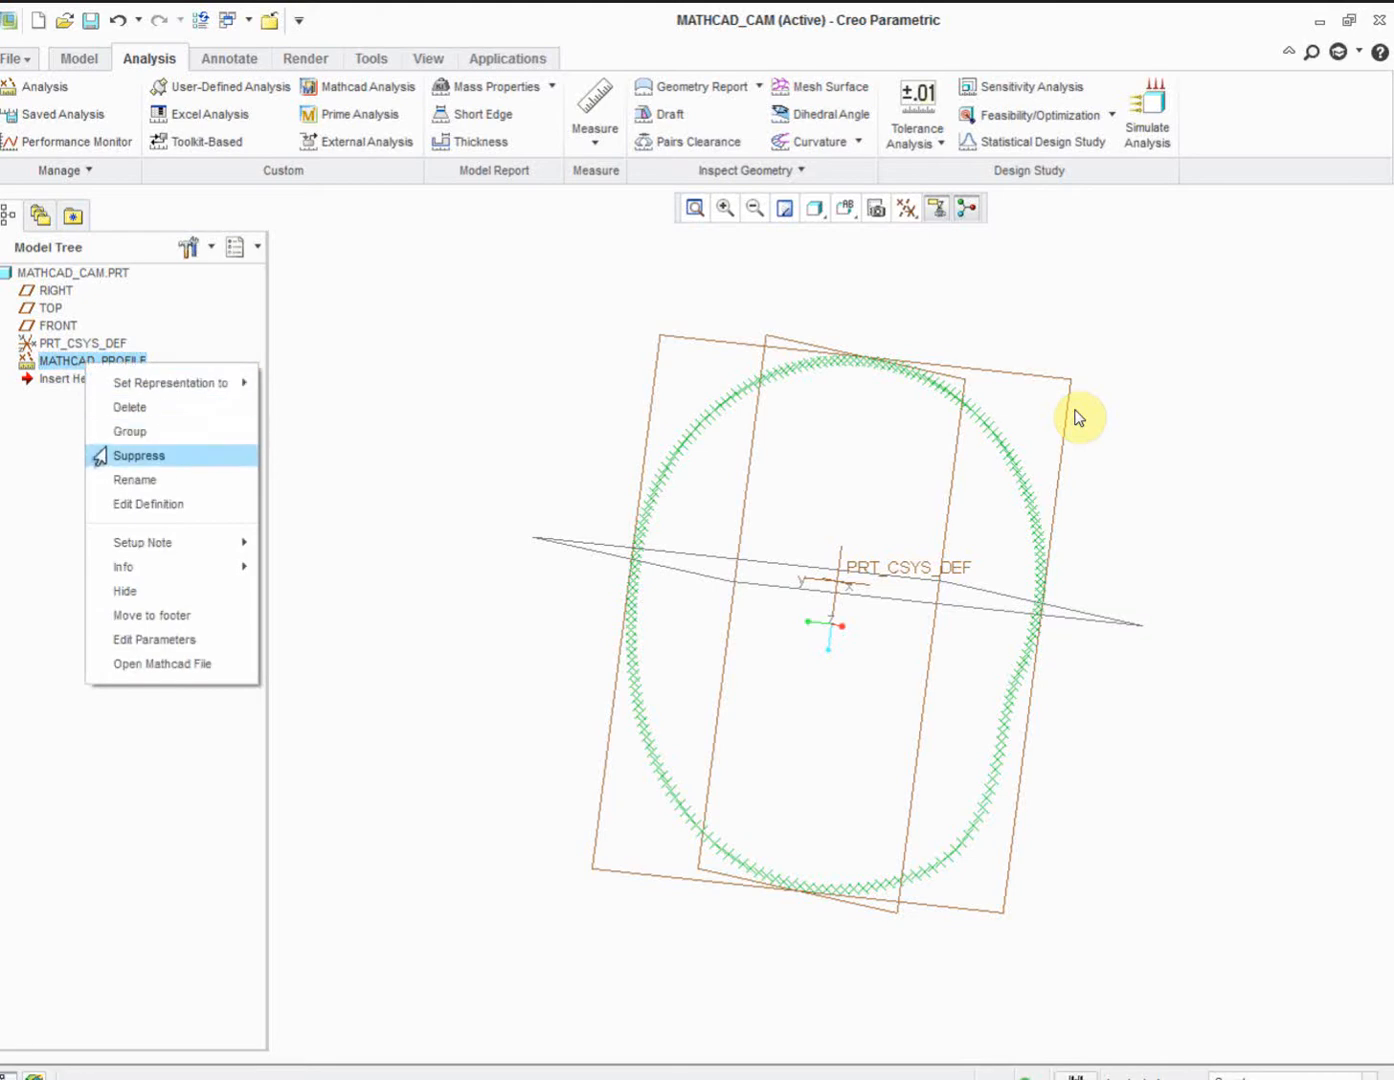
left_click(122, 505)
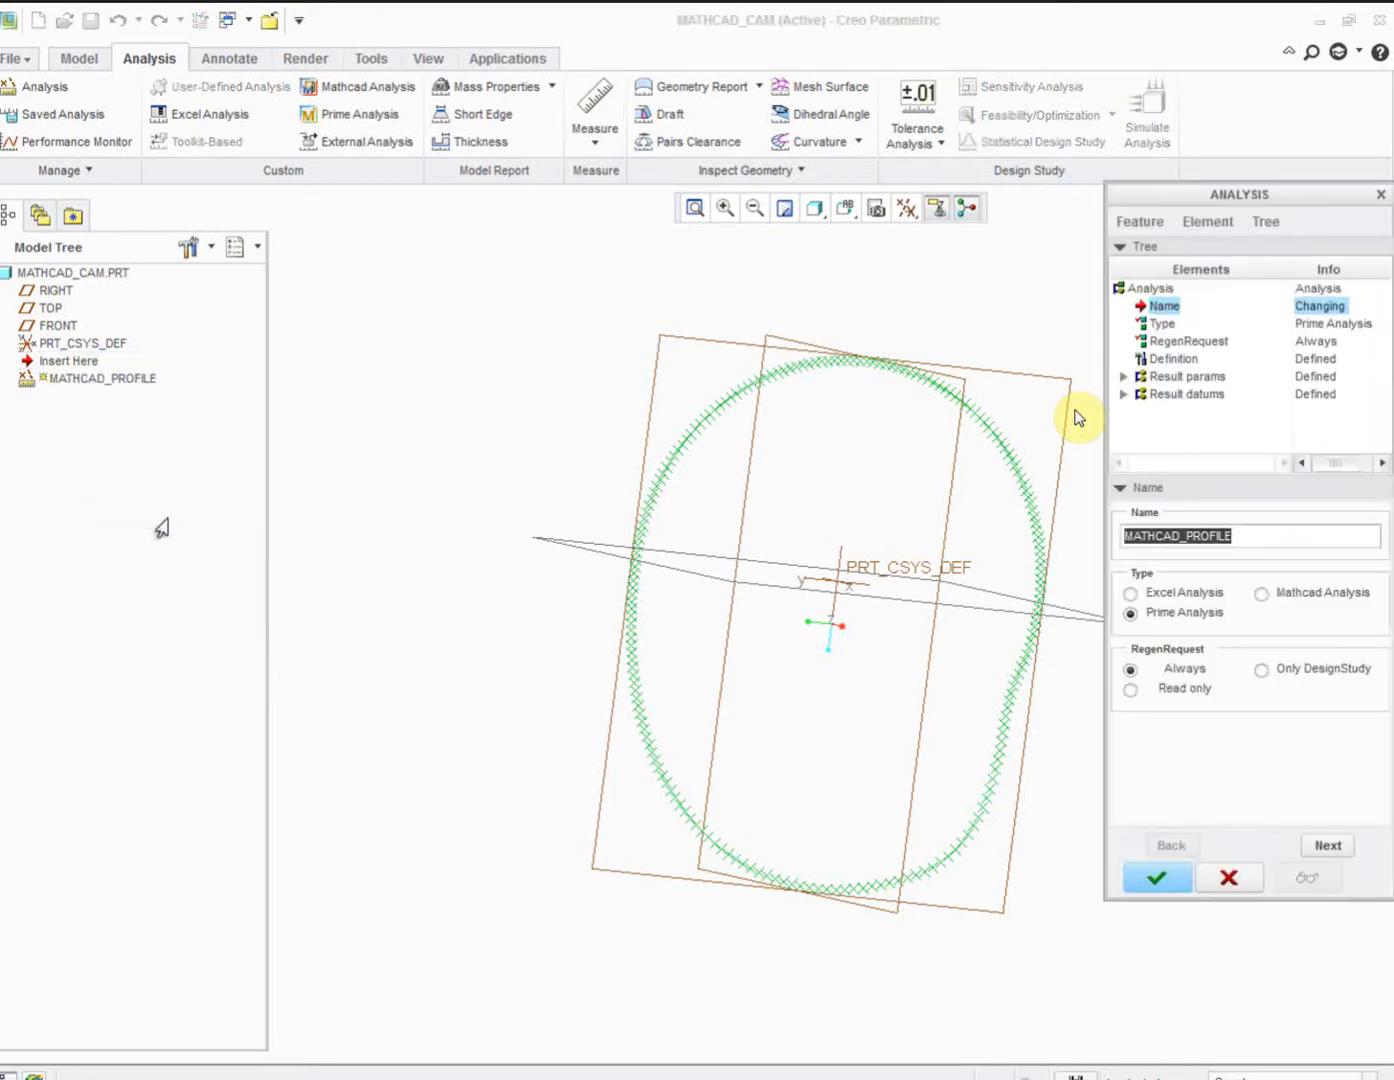
left_click(1123, 394)
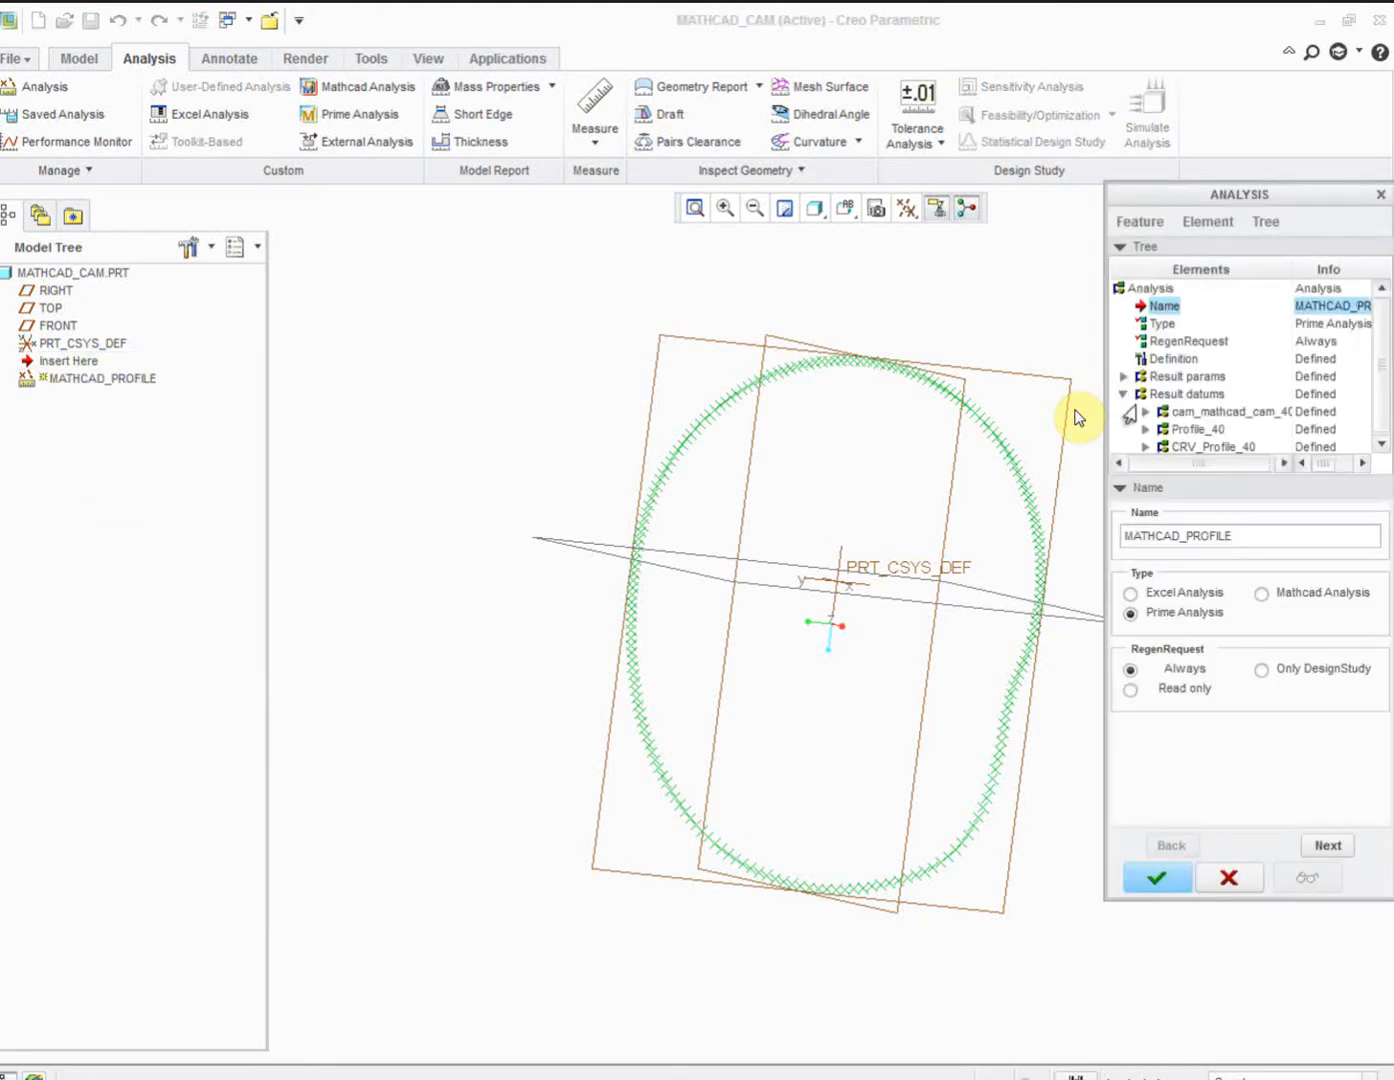
left_click(1171, 430)
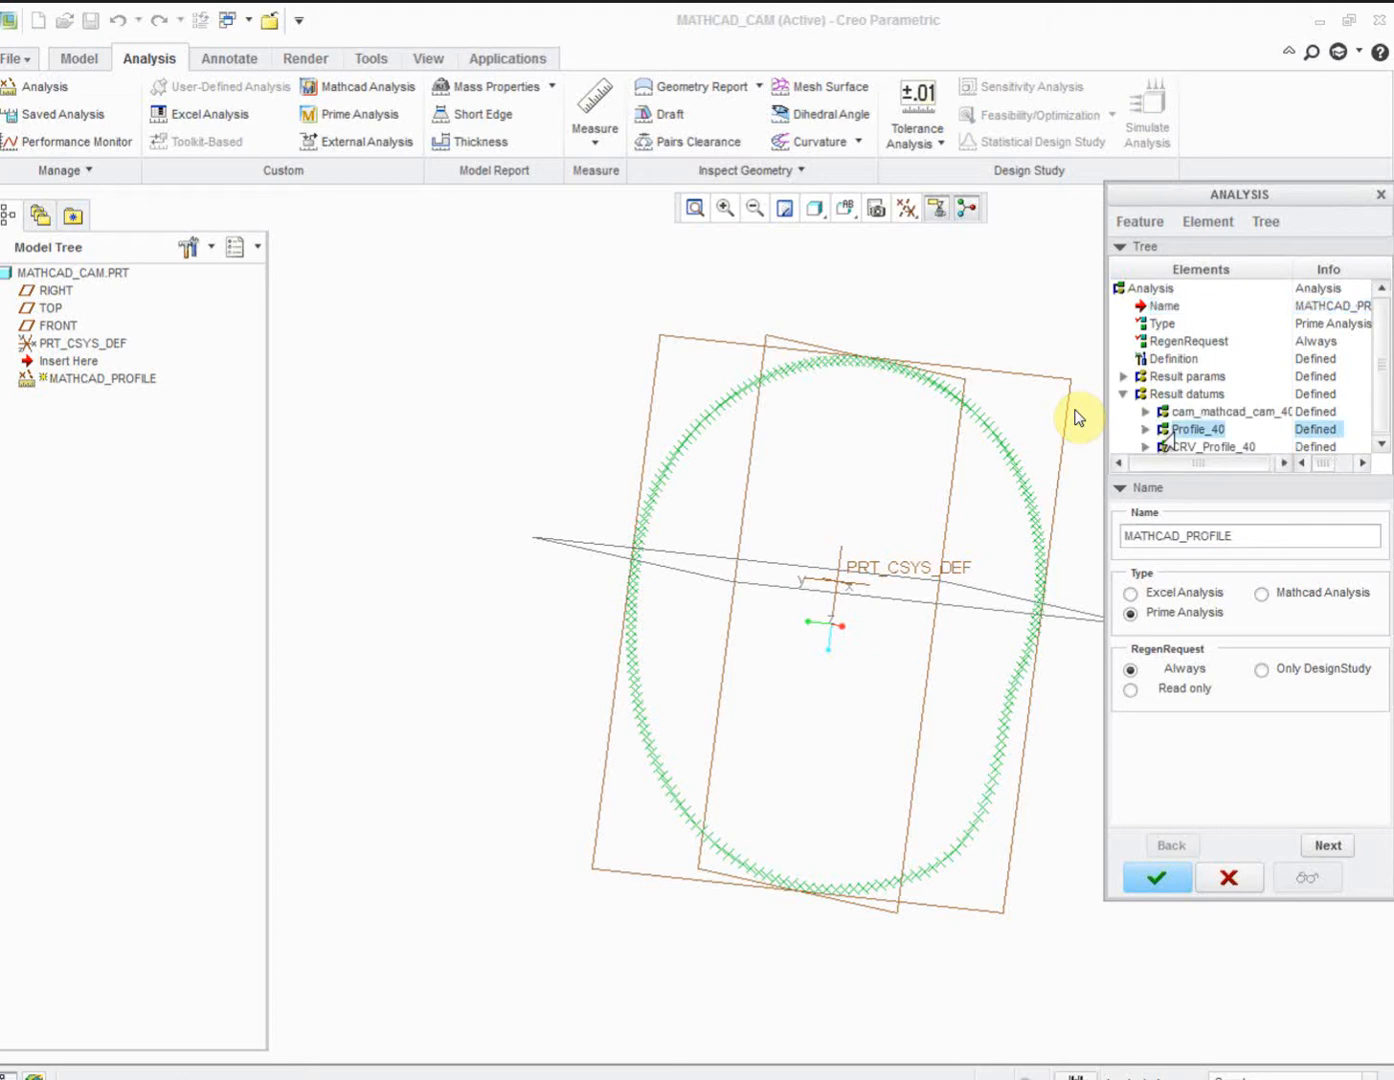
left_click(1168, 395)
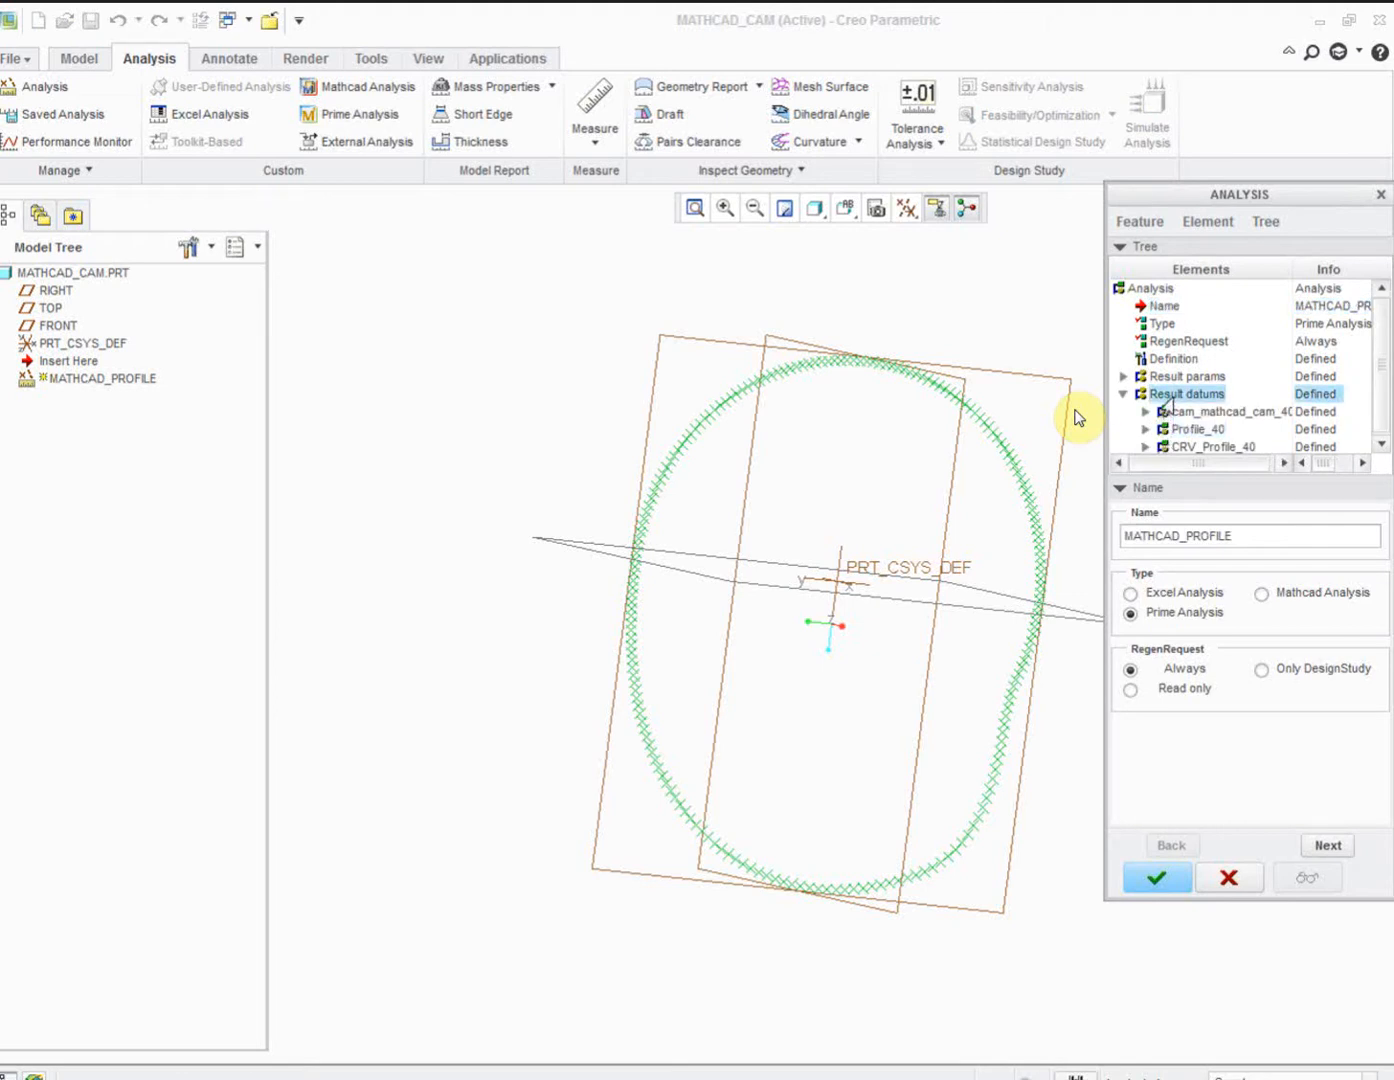
- Set the feature to create the datum curve CRV_Profile_40 instead of the datum points PROFILE_40, and accept the redefinition
left_click(1176, 578)
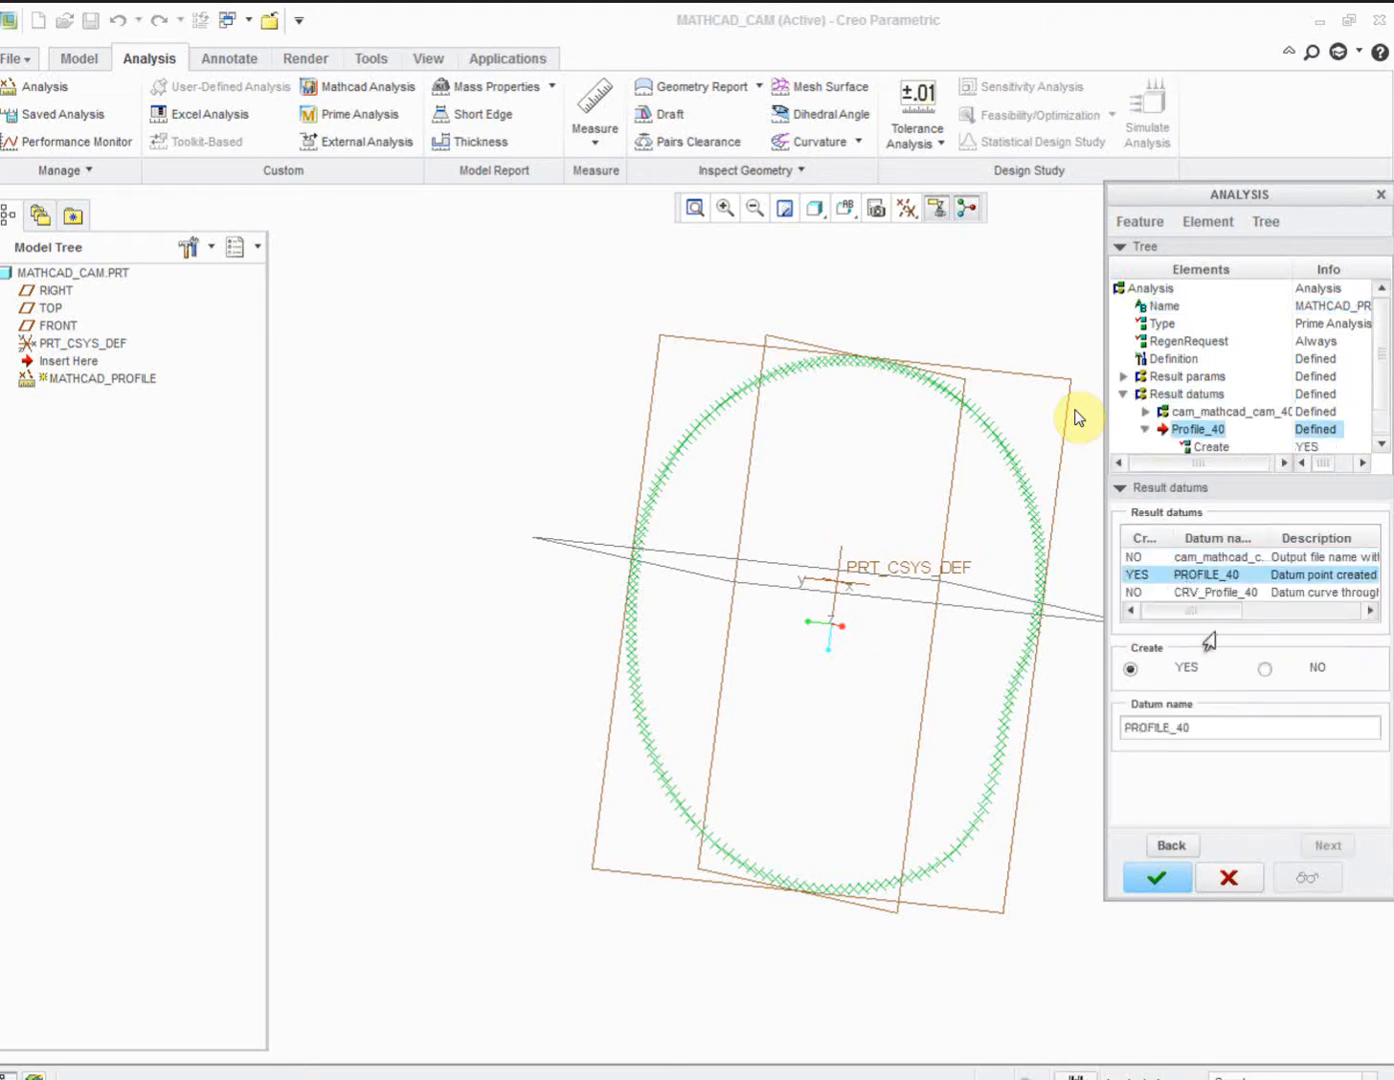
left_click(1262, 671)
left_click(1205, 592)
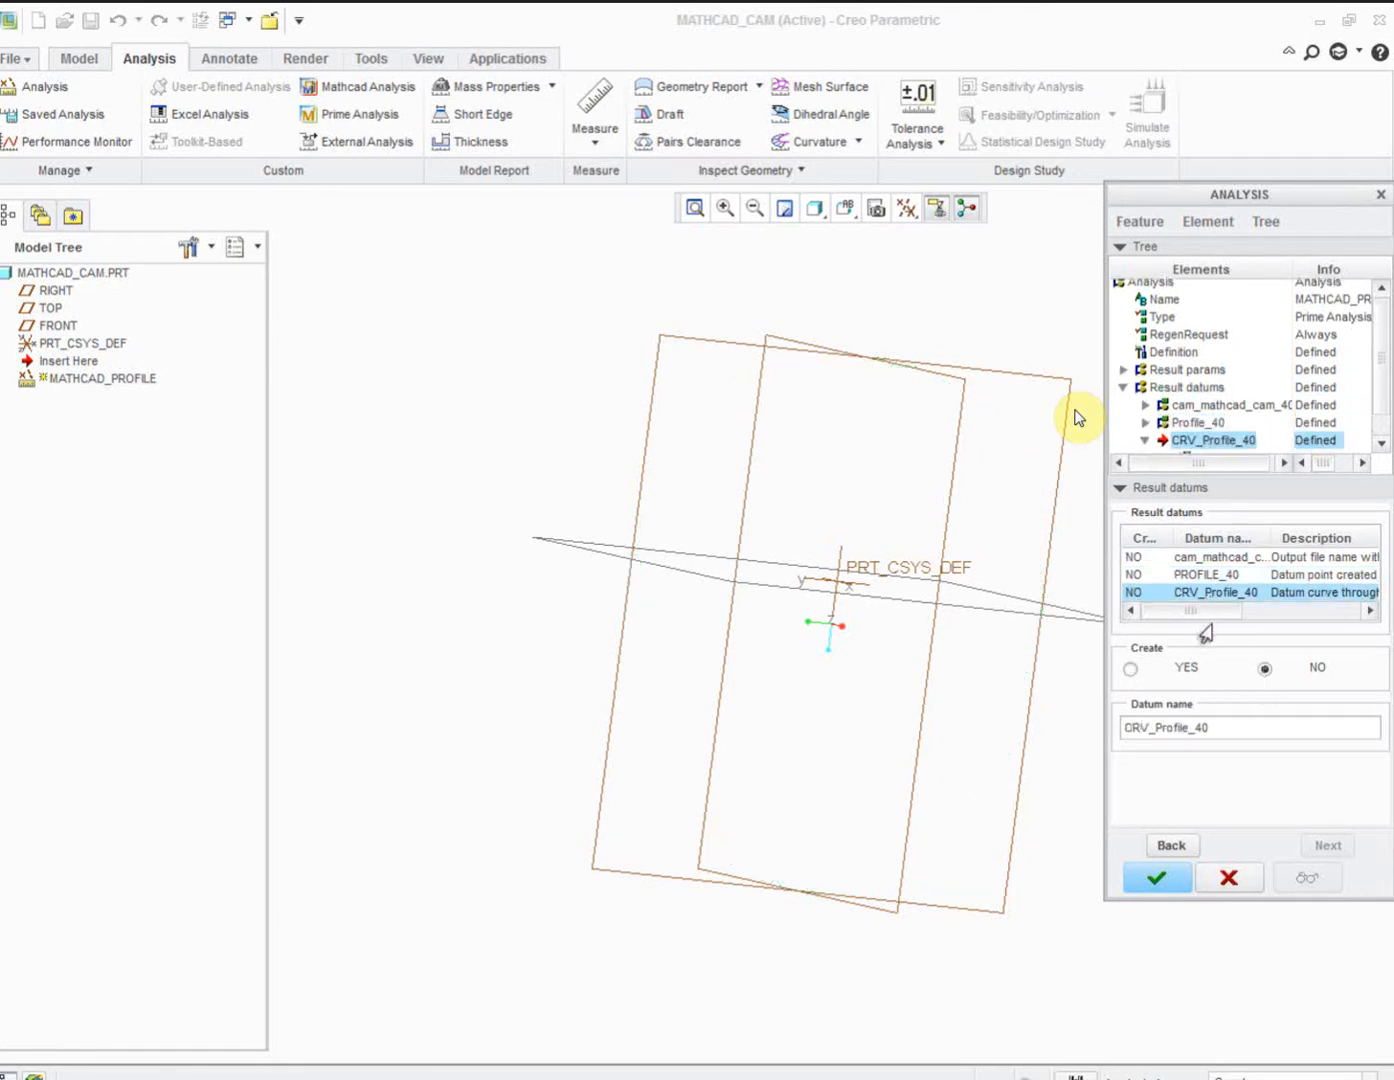
left_click(1130, 670)
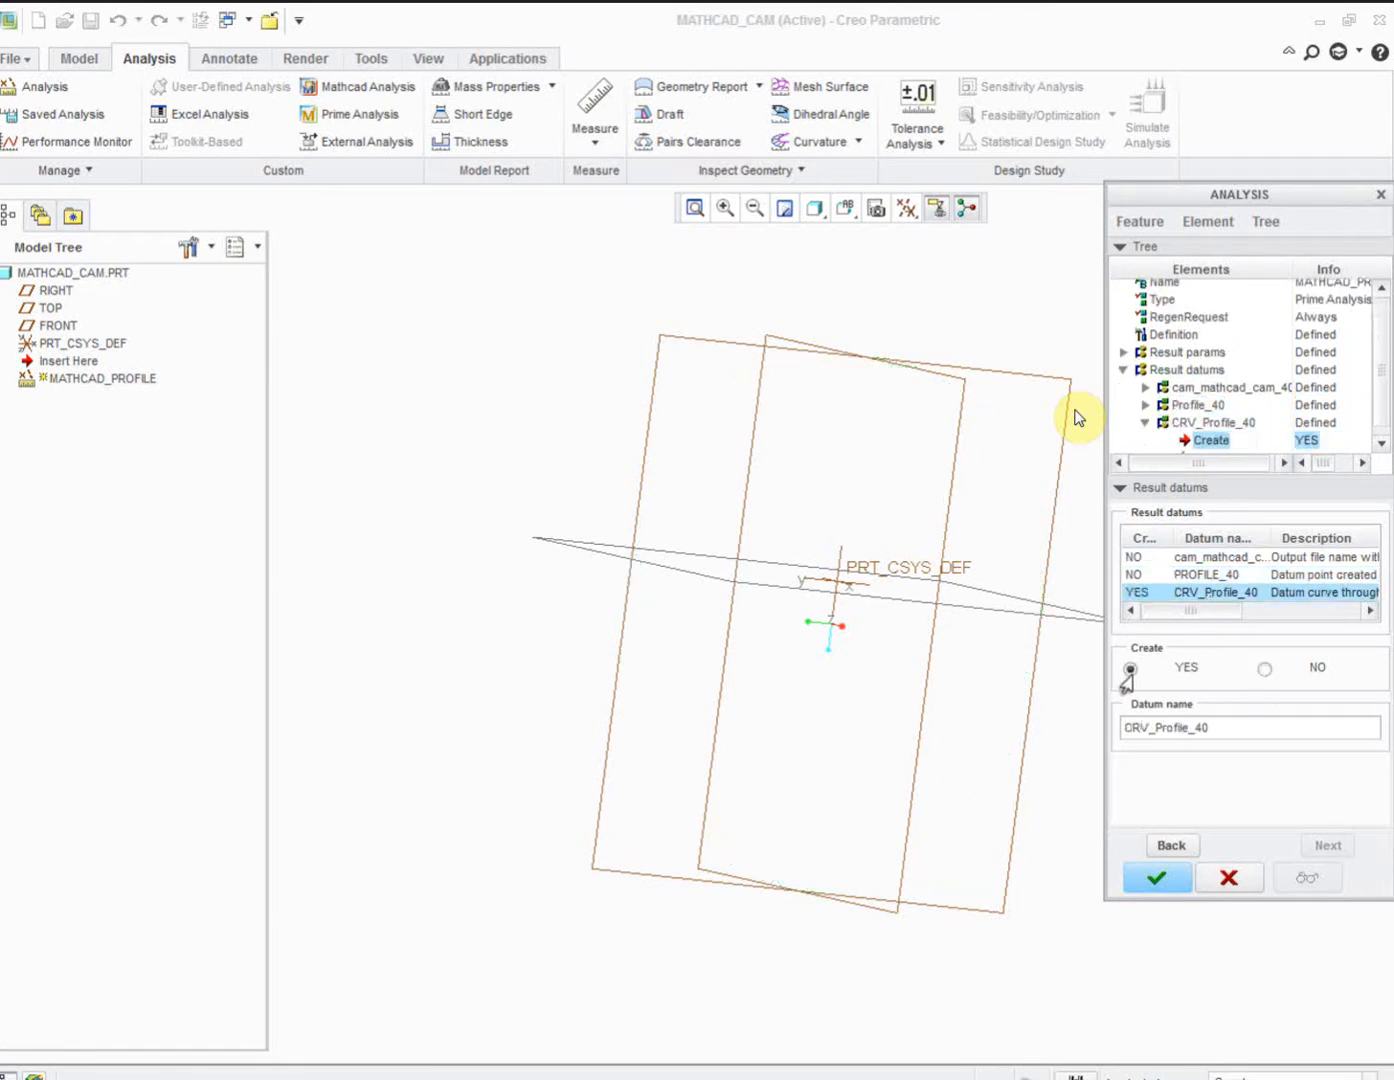
left_click(1152, 880)
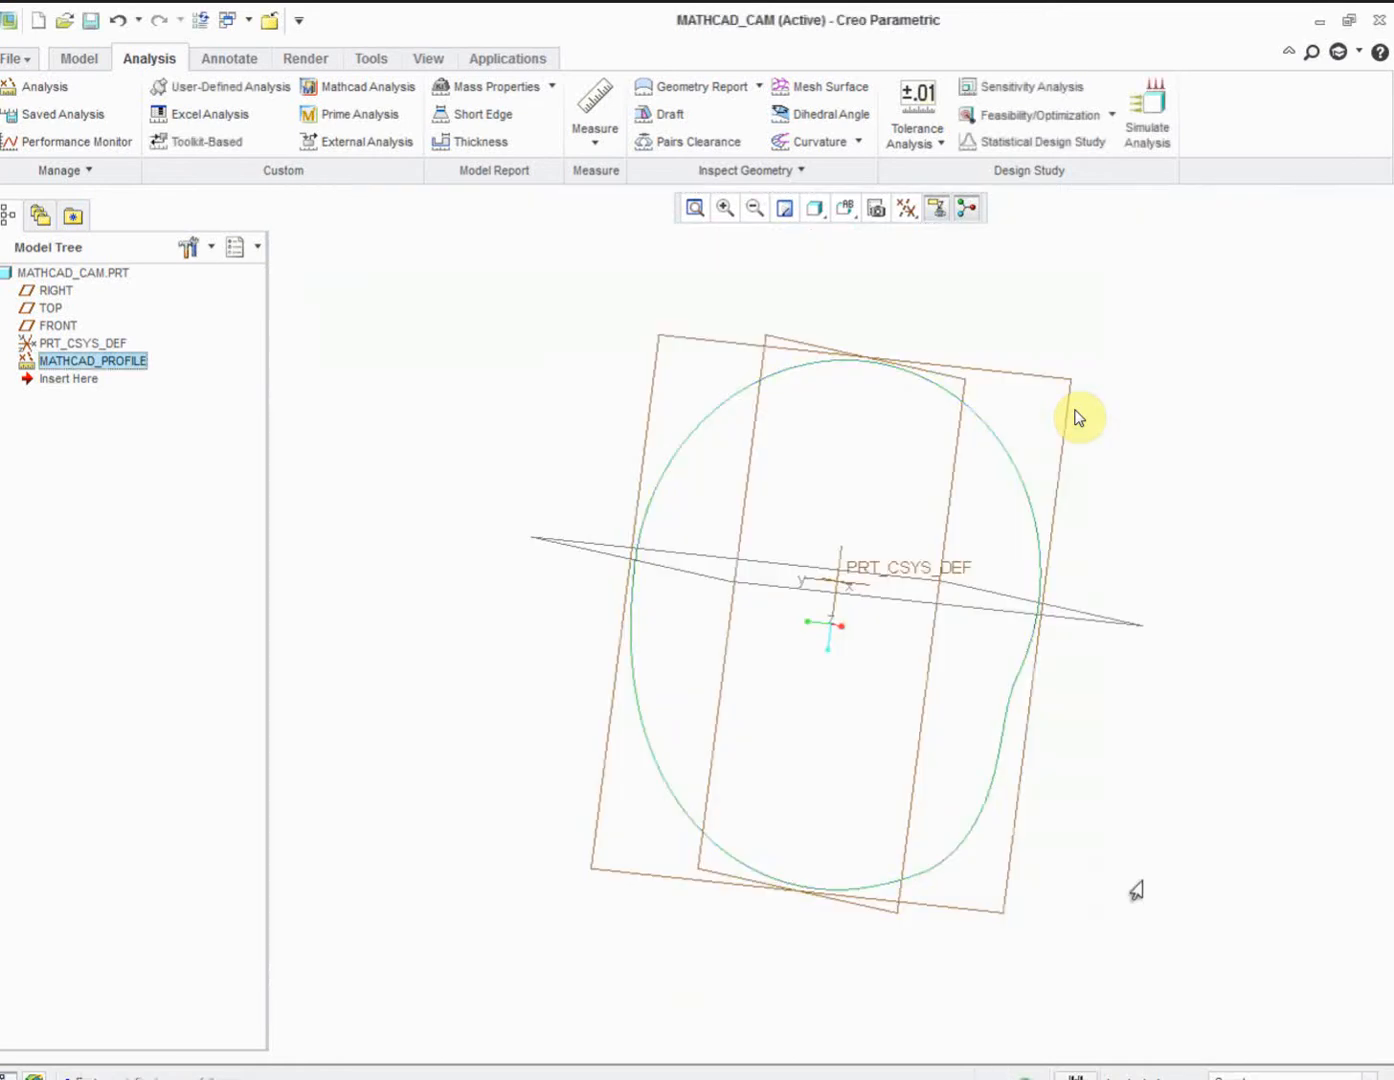
- Start a sketch on the datum plane in which the imported cam curve lies
left_click(993, 734)
middle_click_drag(1112, 555, 756, 660)
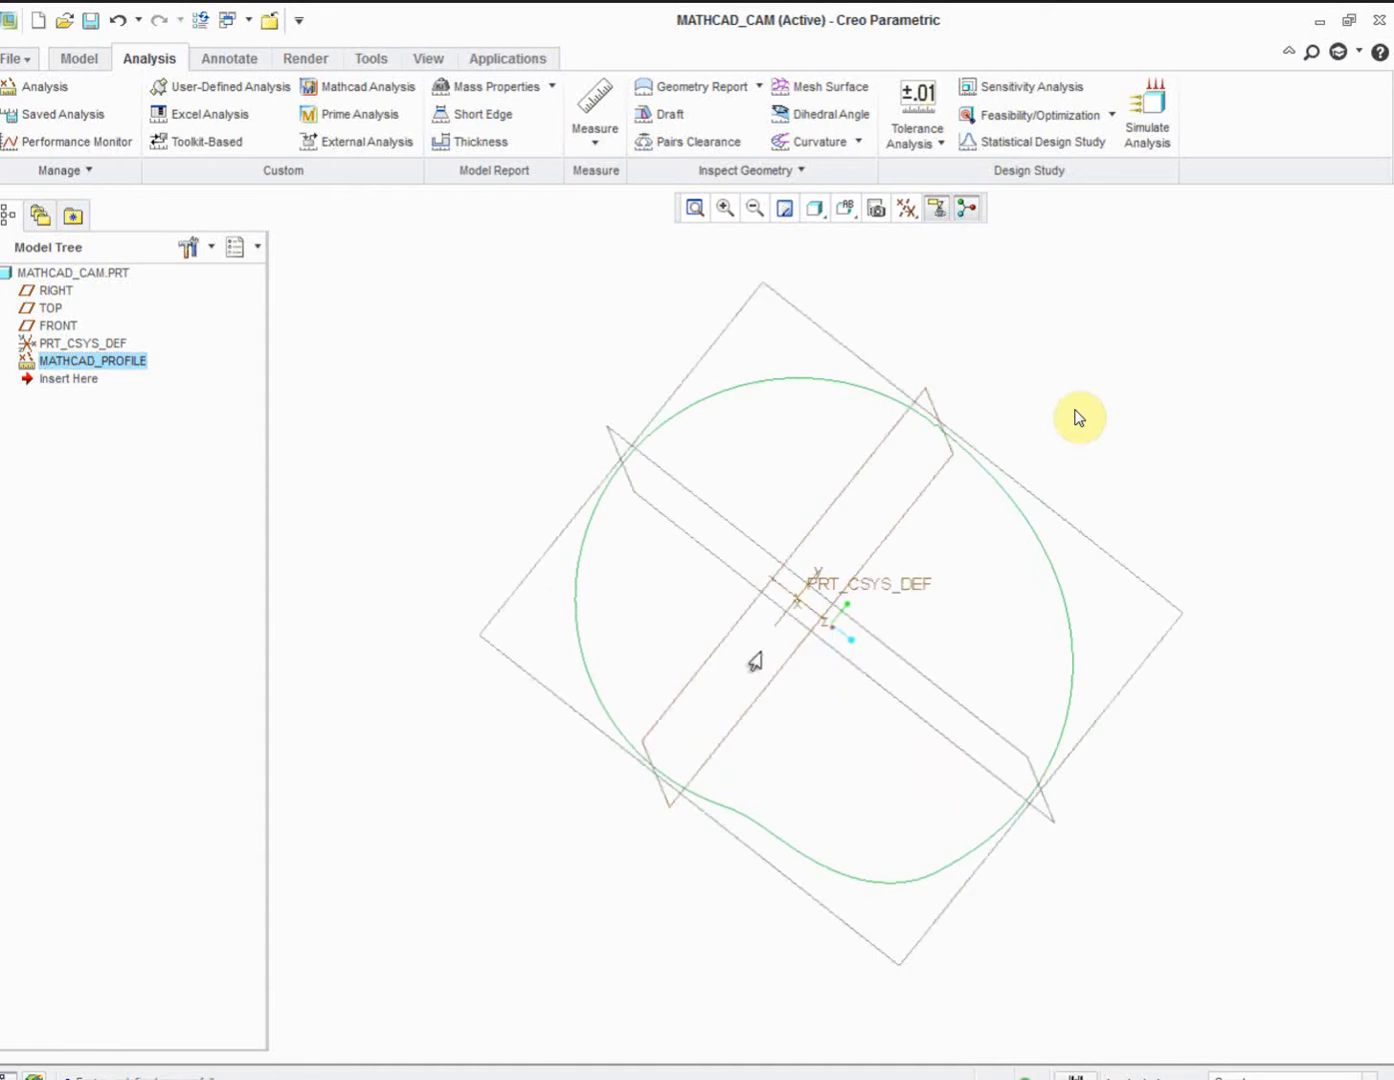
left_click(573, 572)
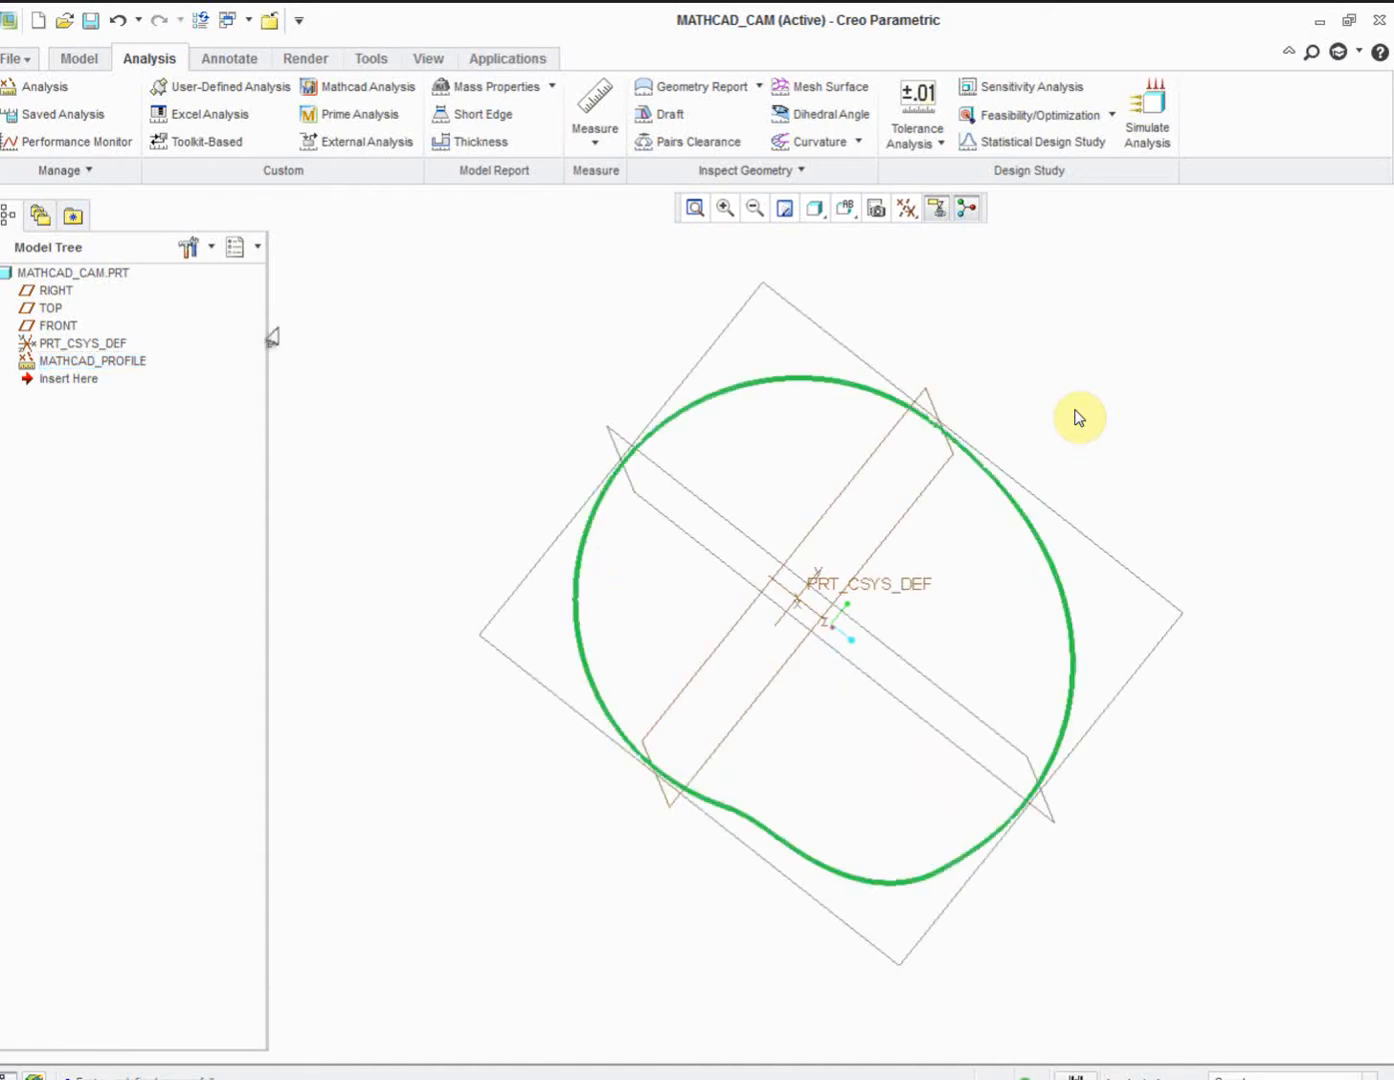
left_click(58, 62)
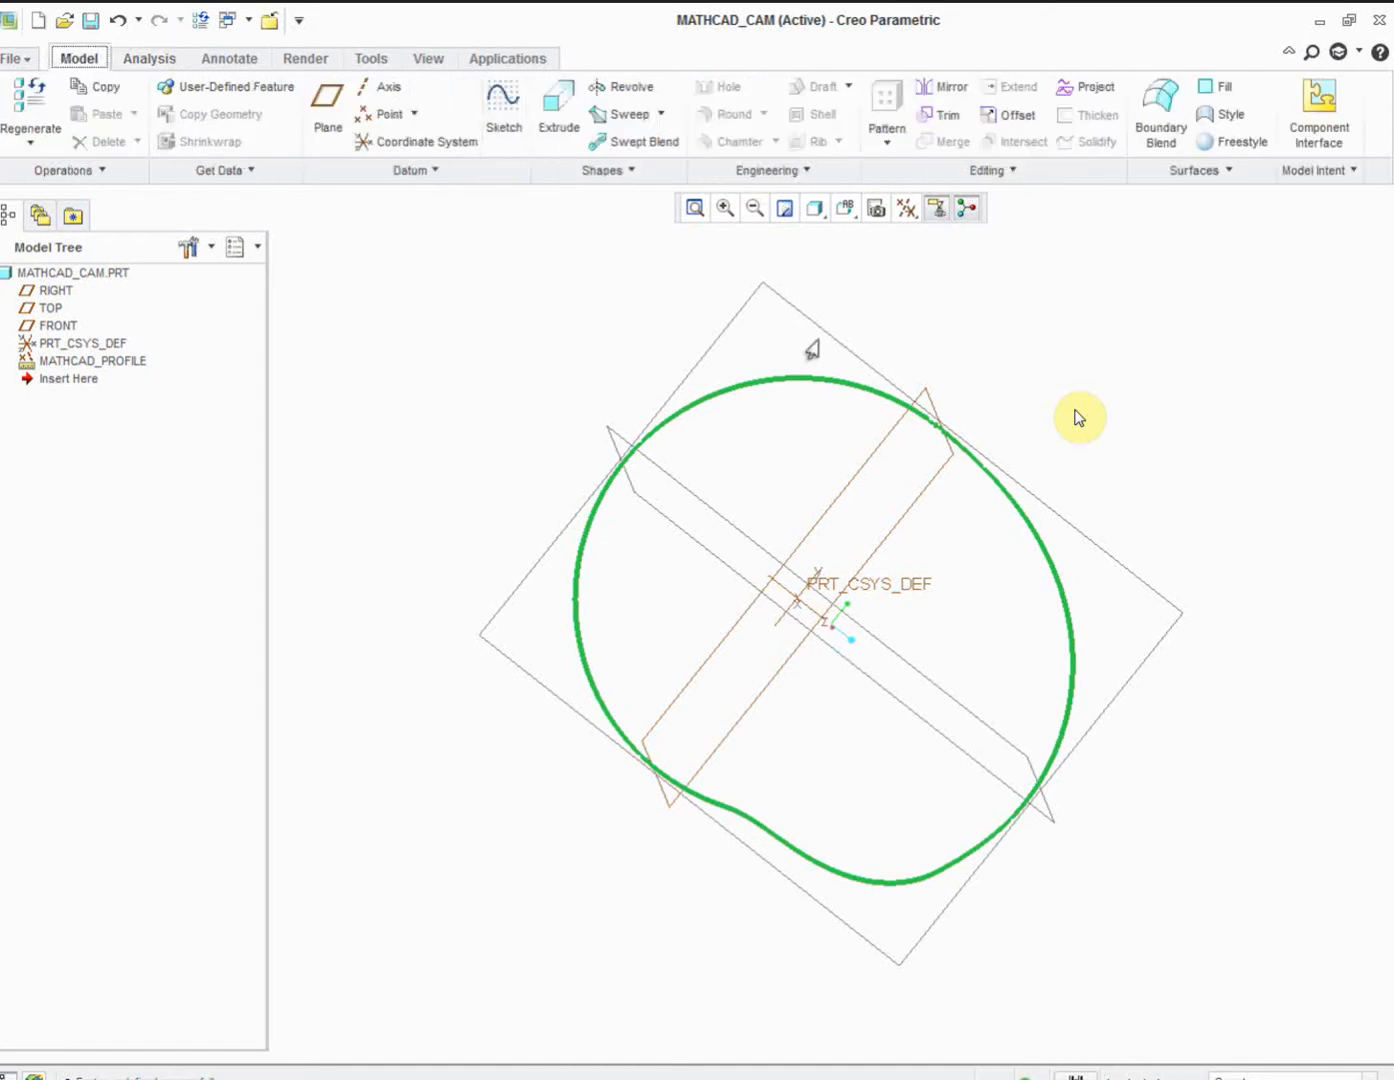
left_click(735, 311)
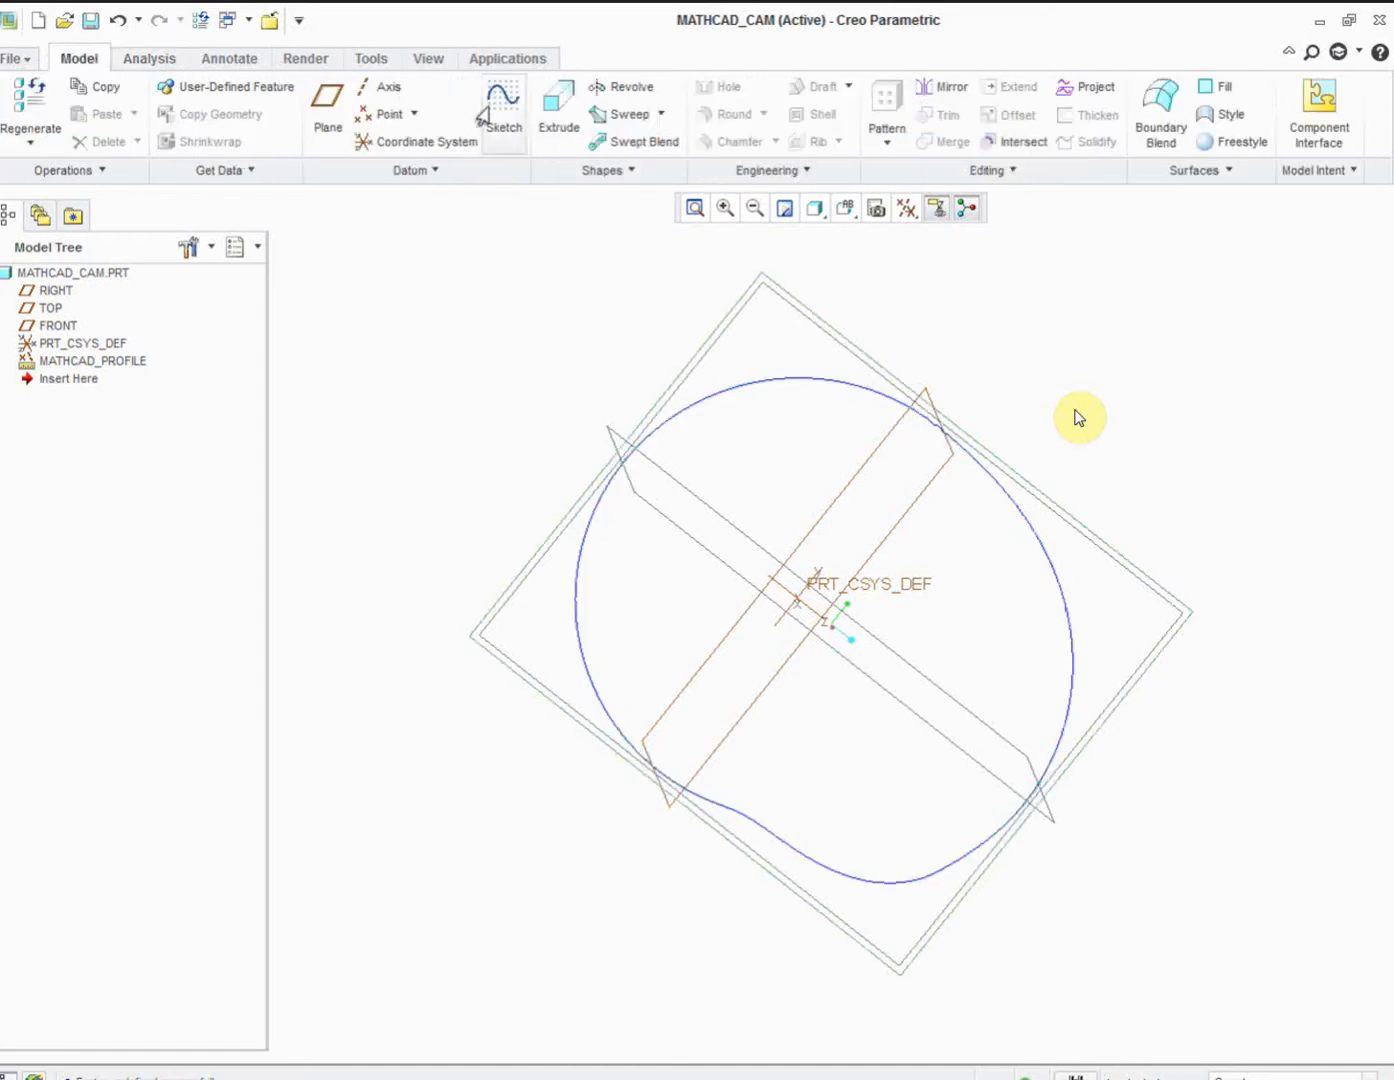
left_click(518, 127)
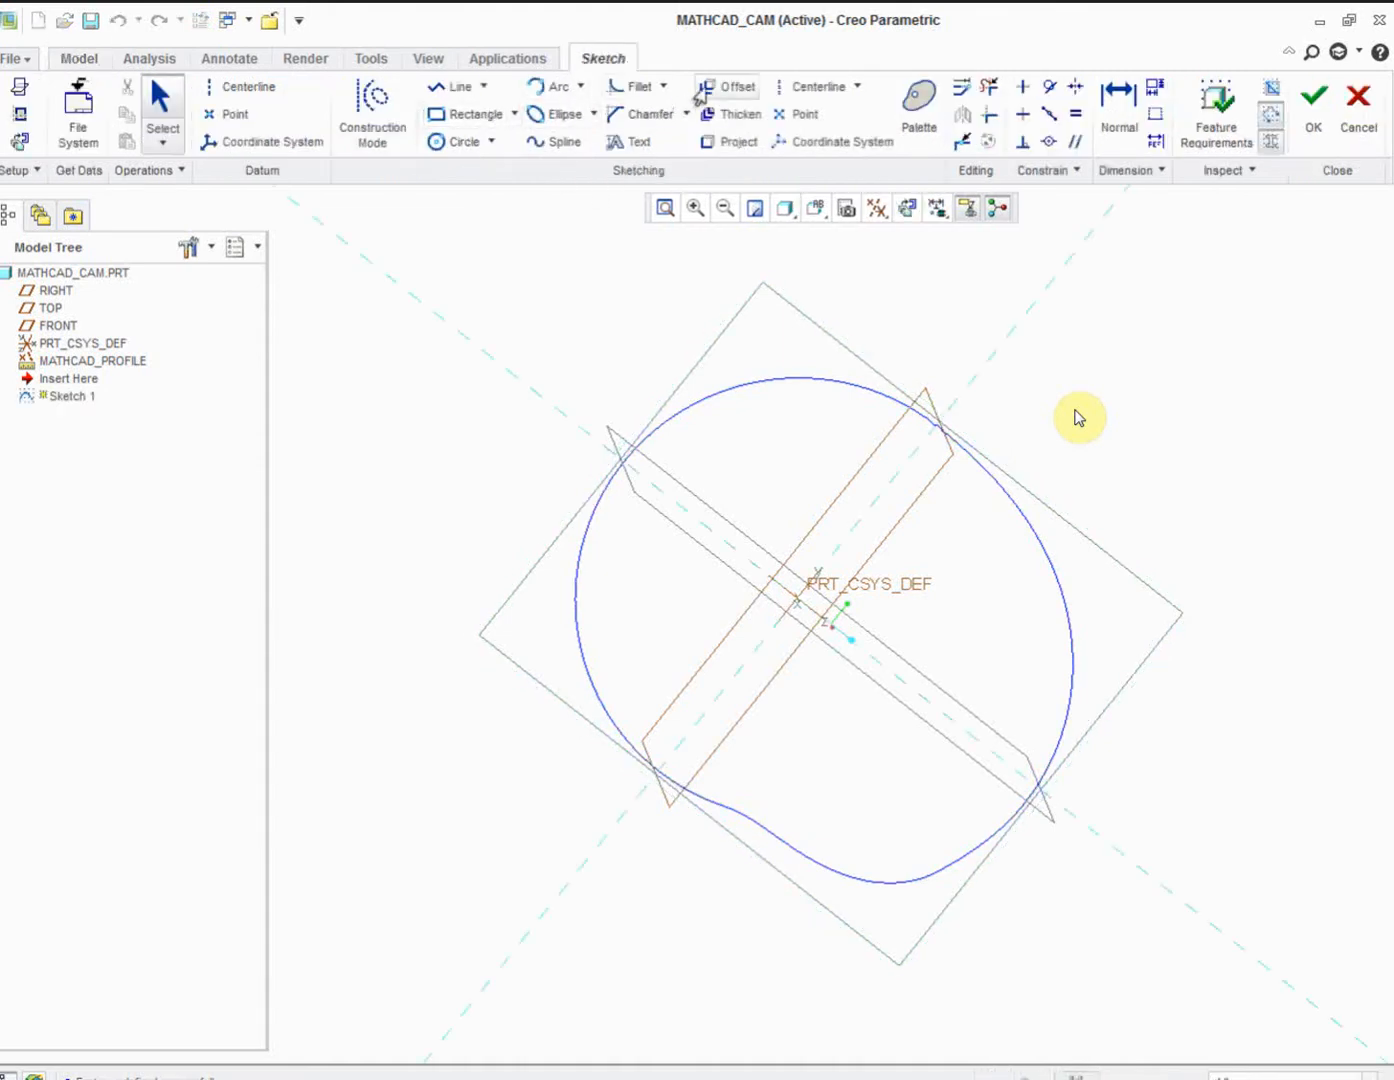
- Offset the closed loop of the cam curve by 0 to copy it into the sketch, and finish the sketch
left_click(726, 88)
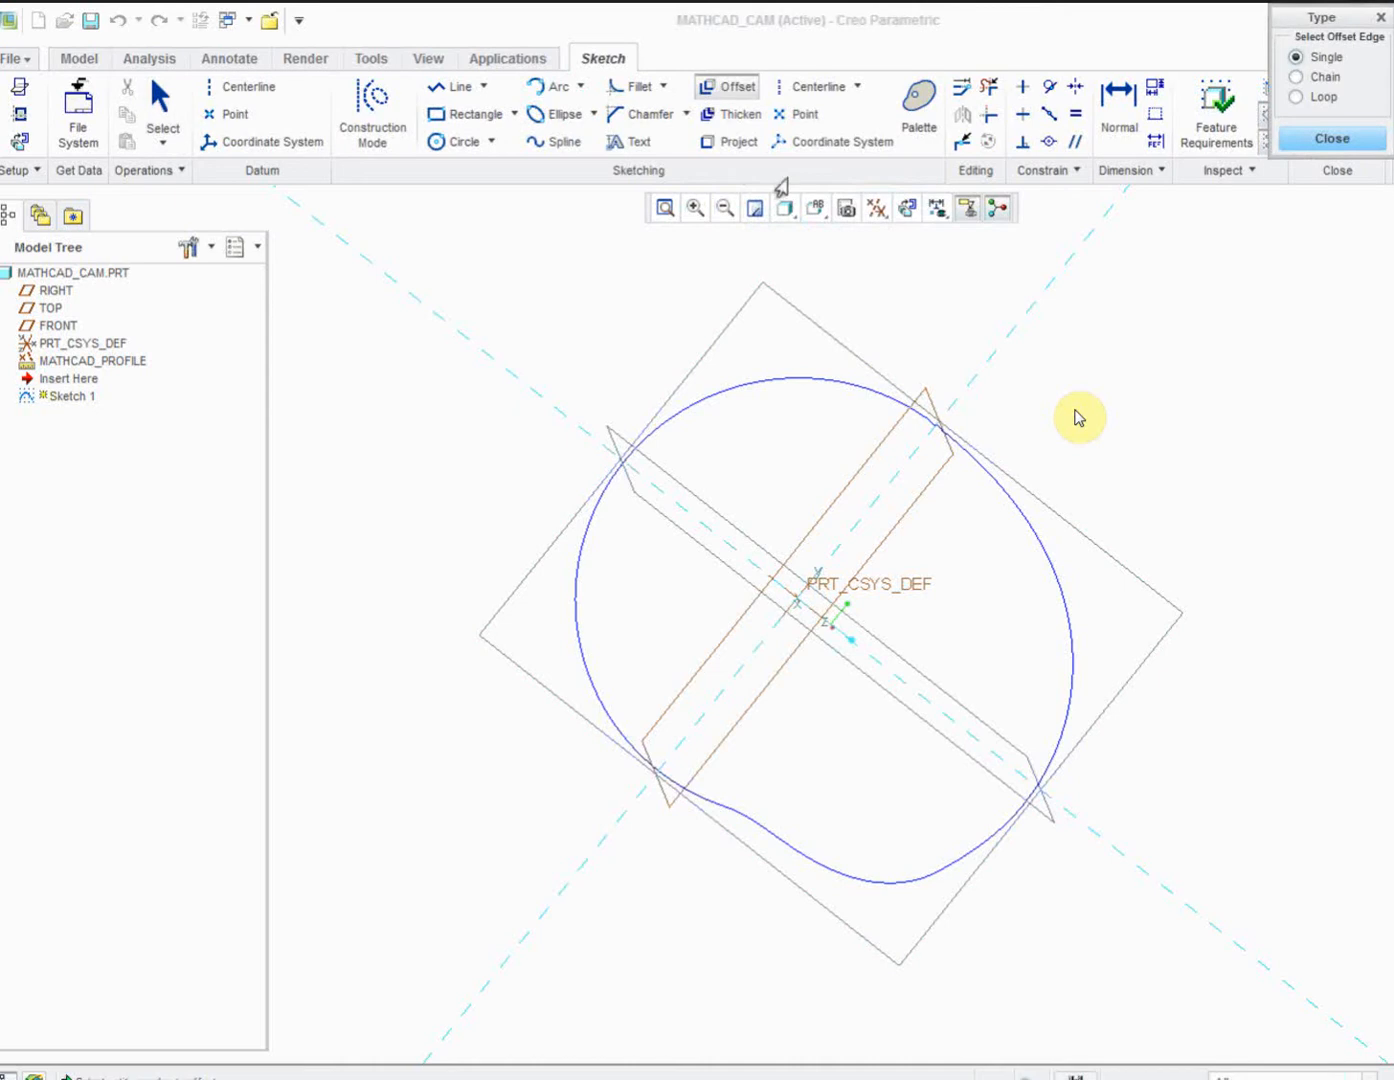
left_click(1324, 97)
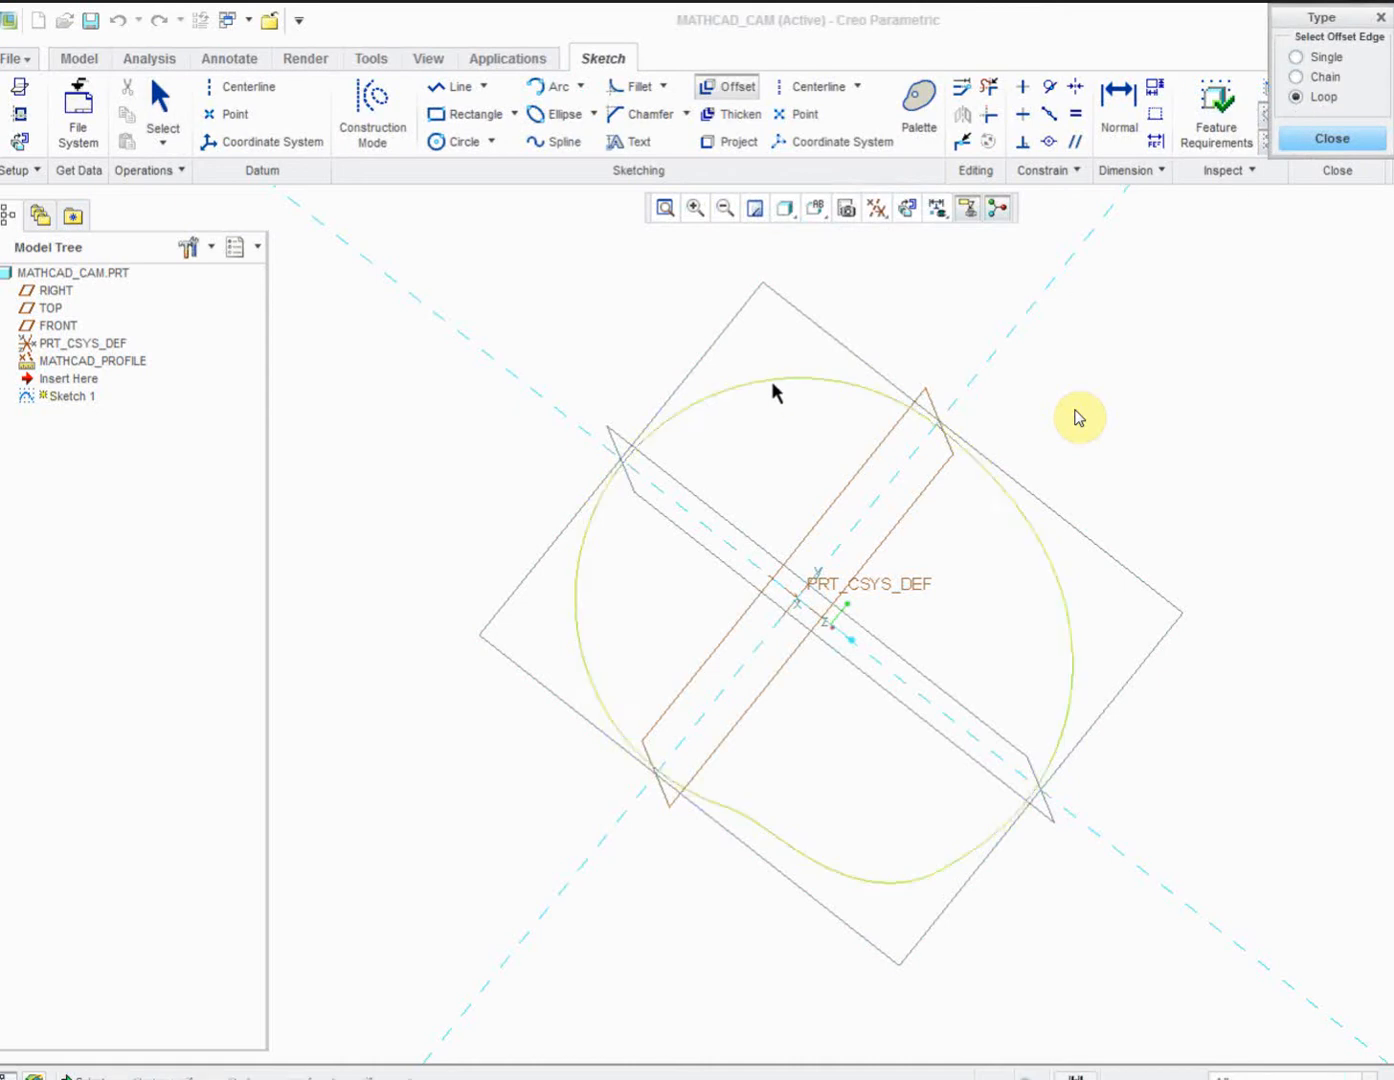
left_click(776, 379)
type("6")
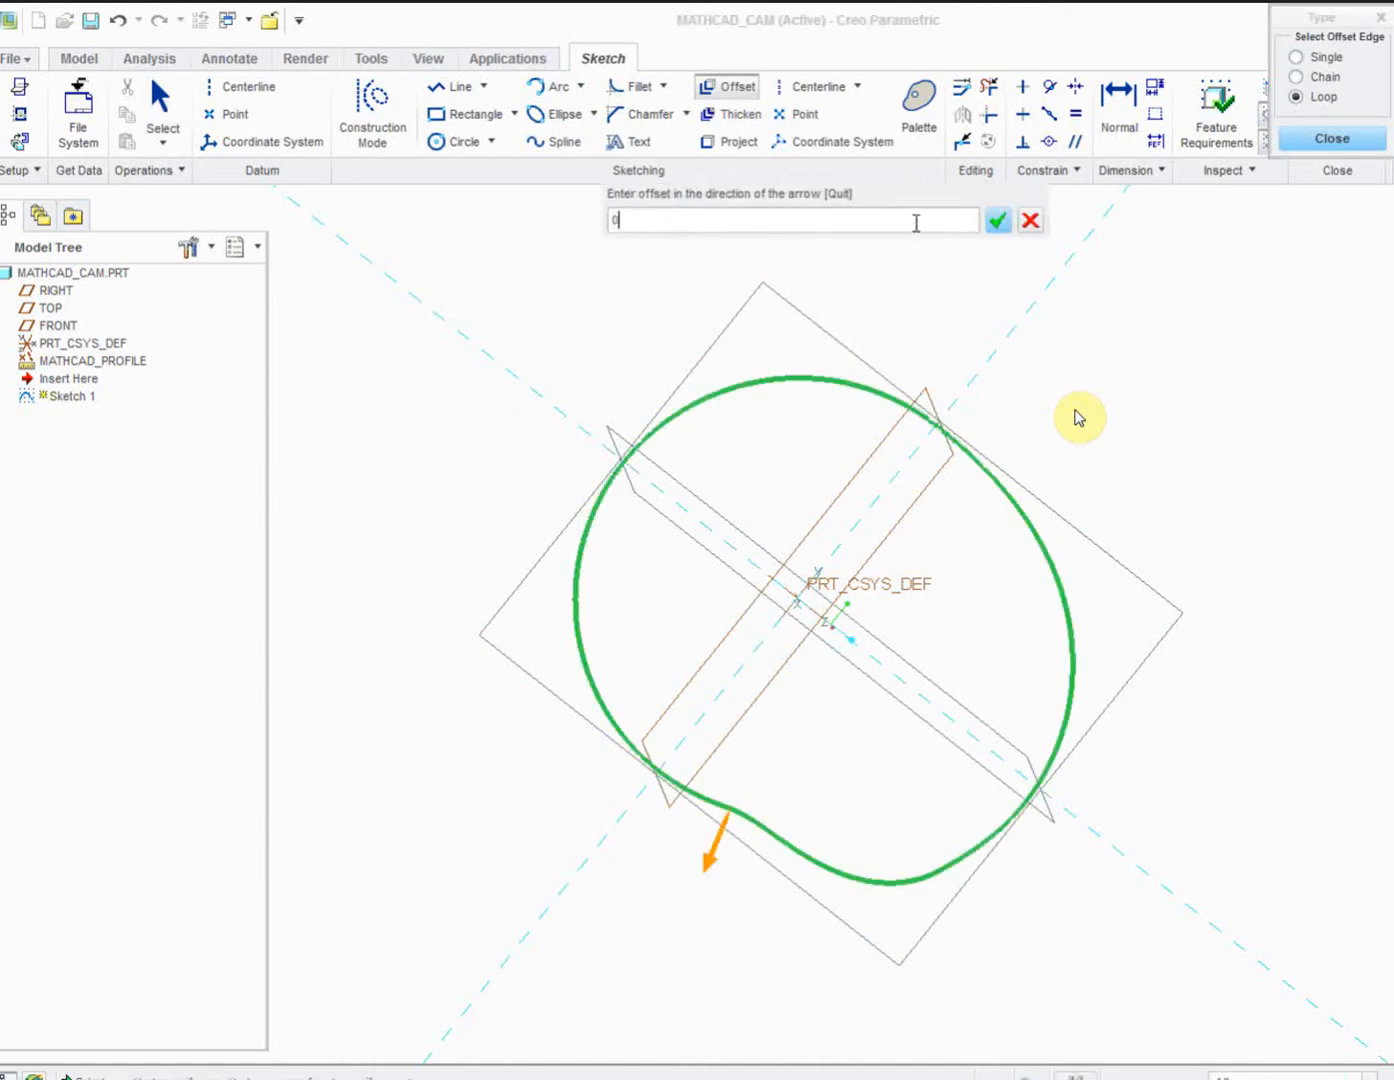
left_click(997, 221)
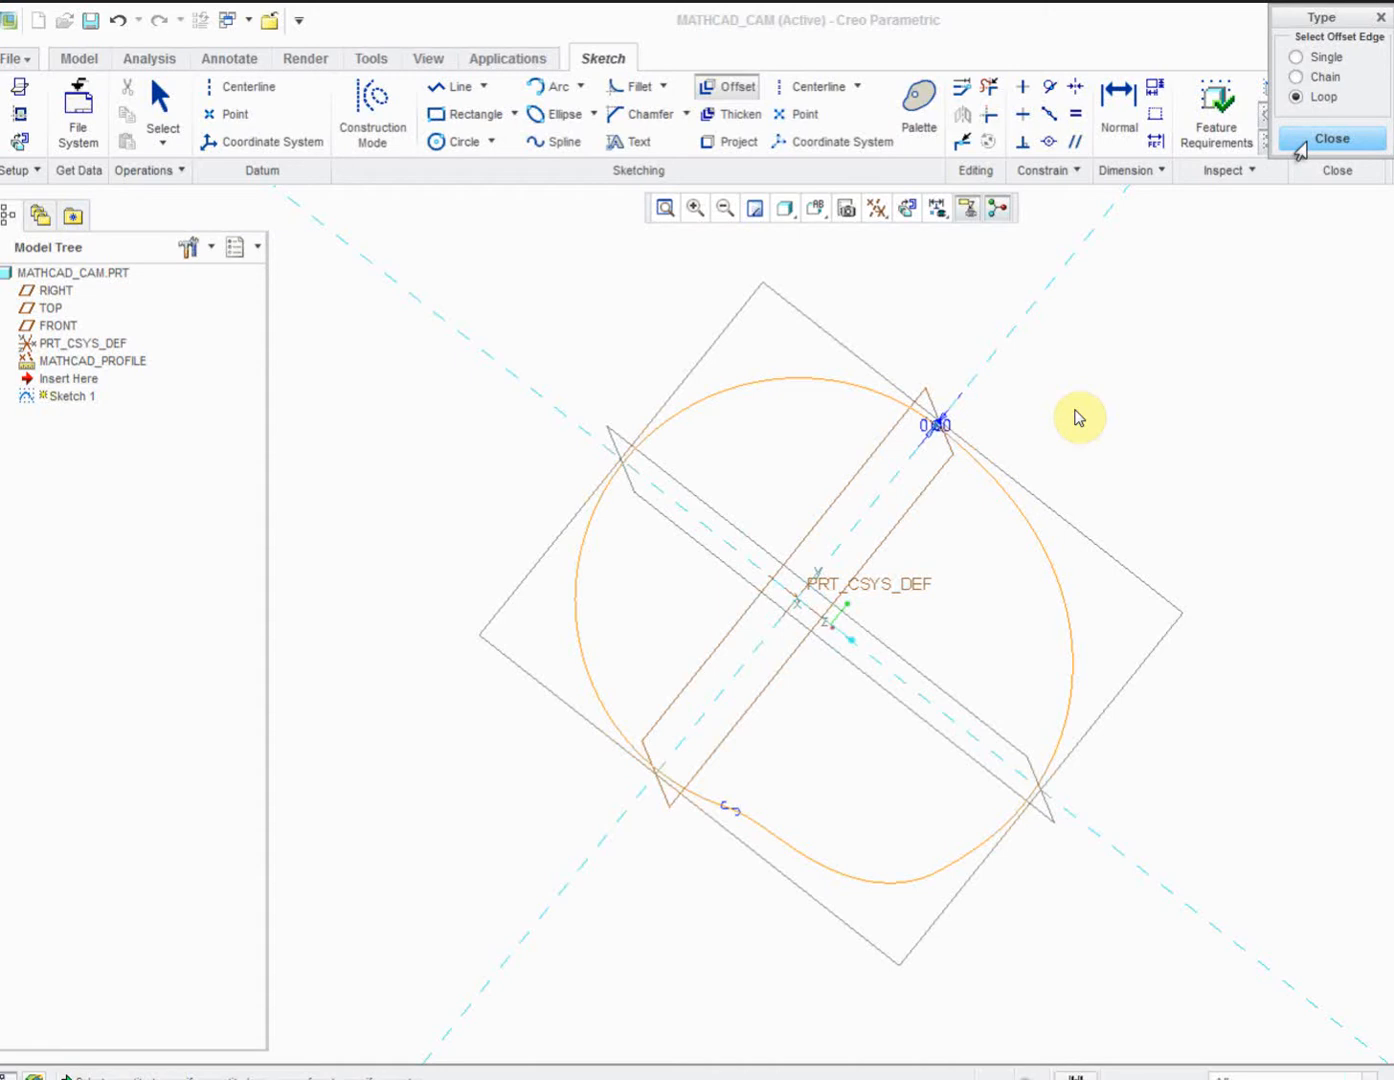
left_click(1300, 142)
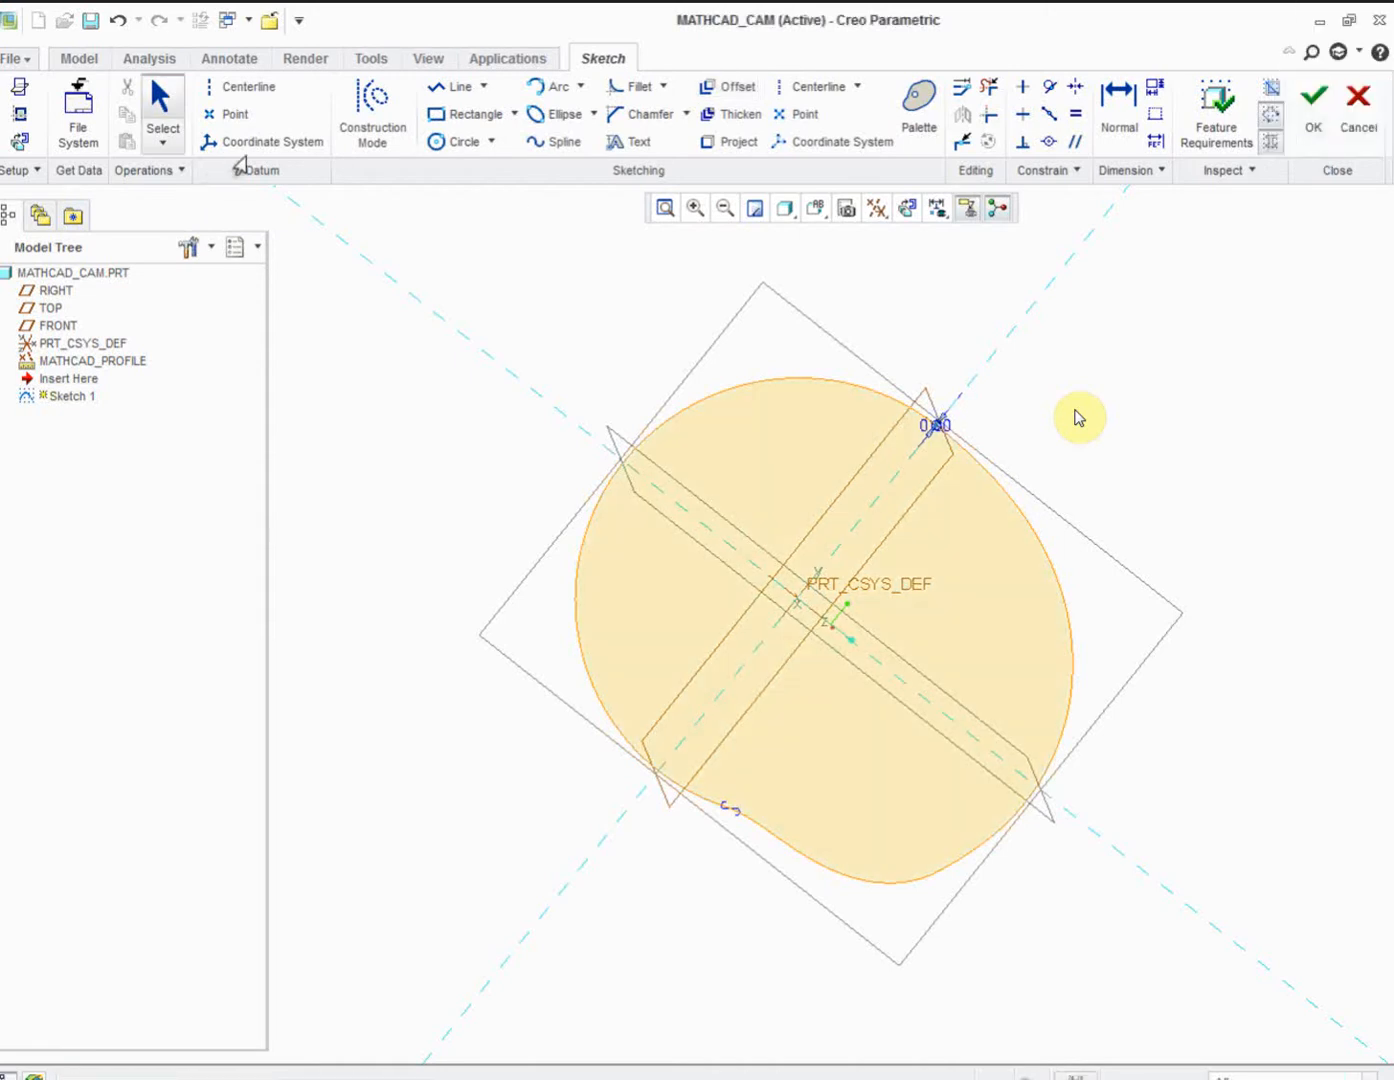
left_click(1305, 118)
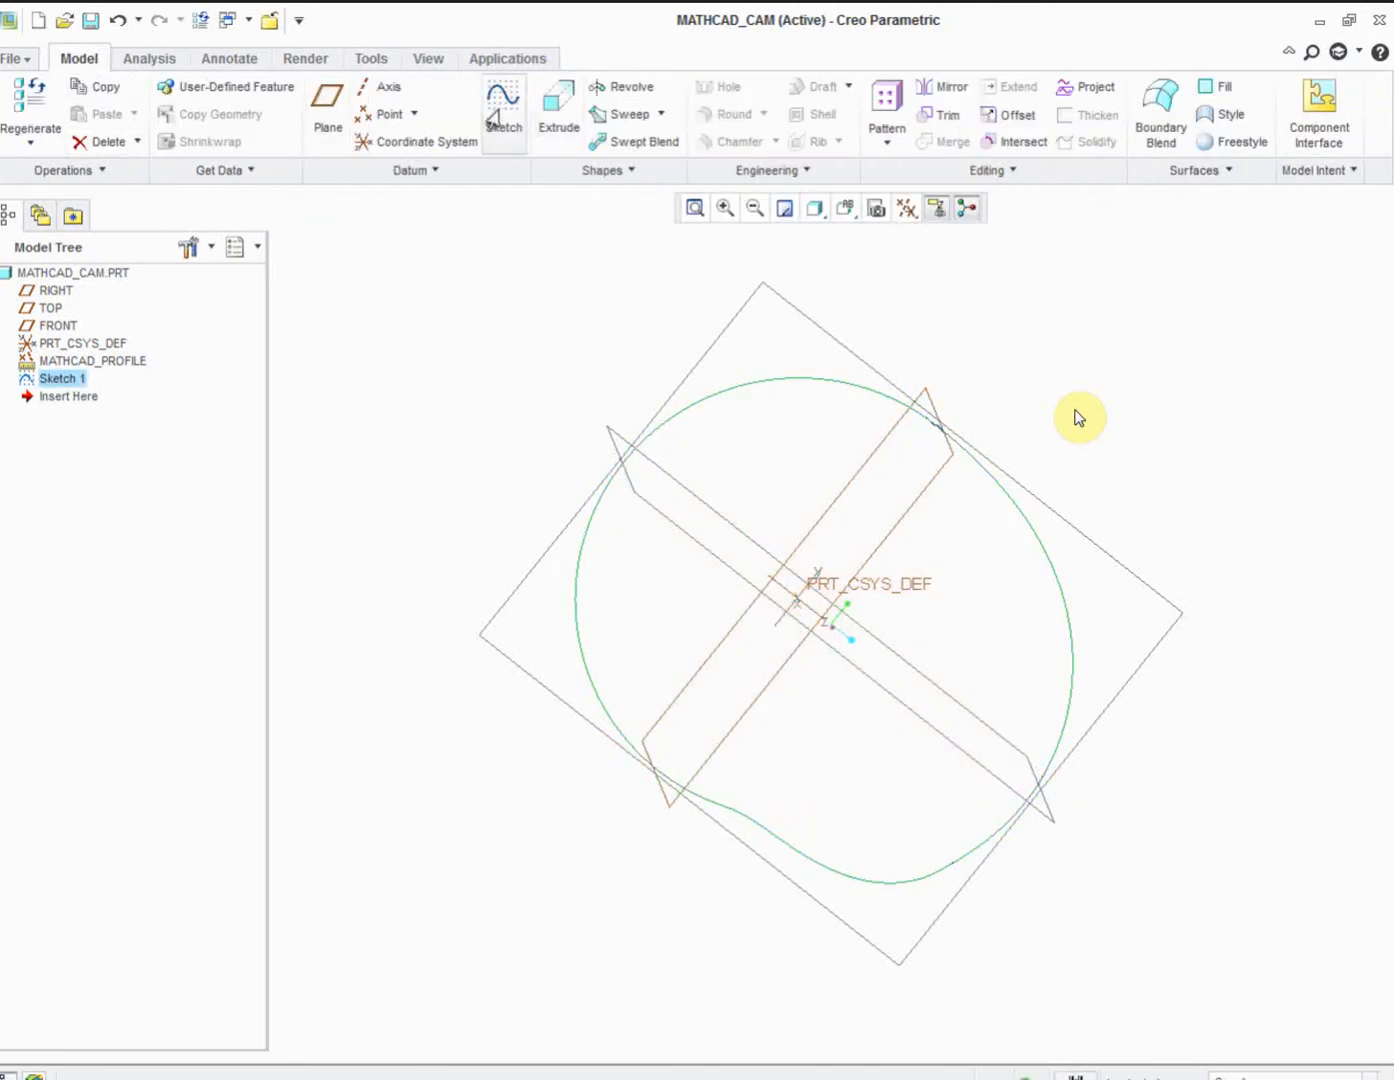
- Extrude the cam profile sketch as a solid with a depth of 0.02
left_click(560, 110)
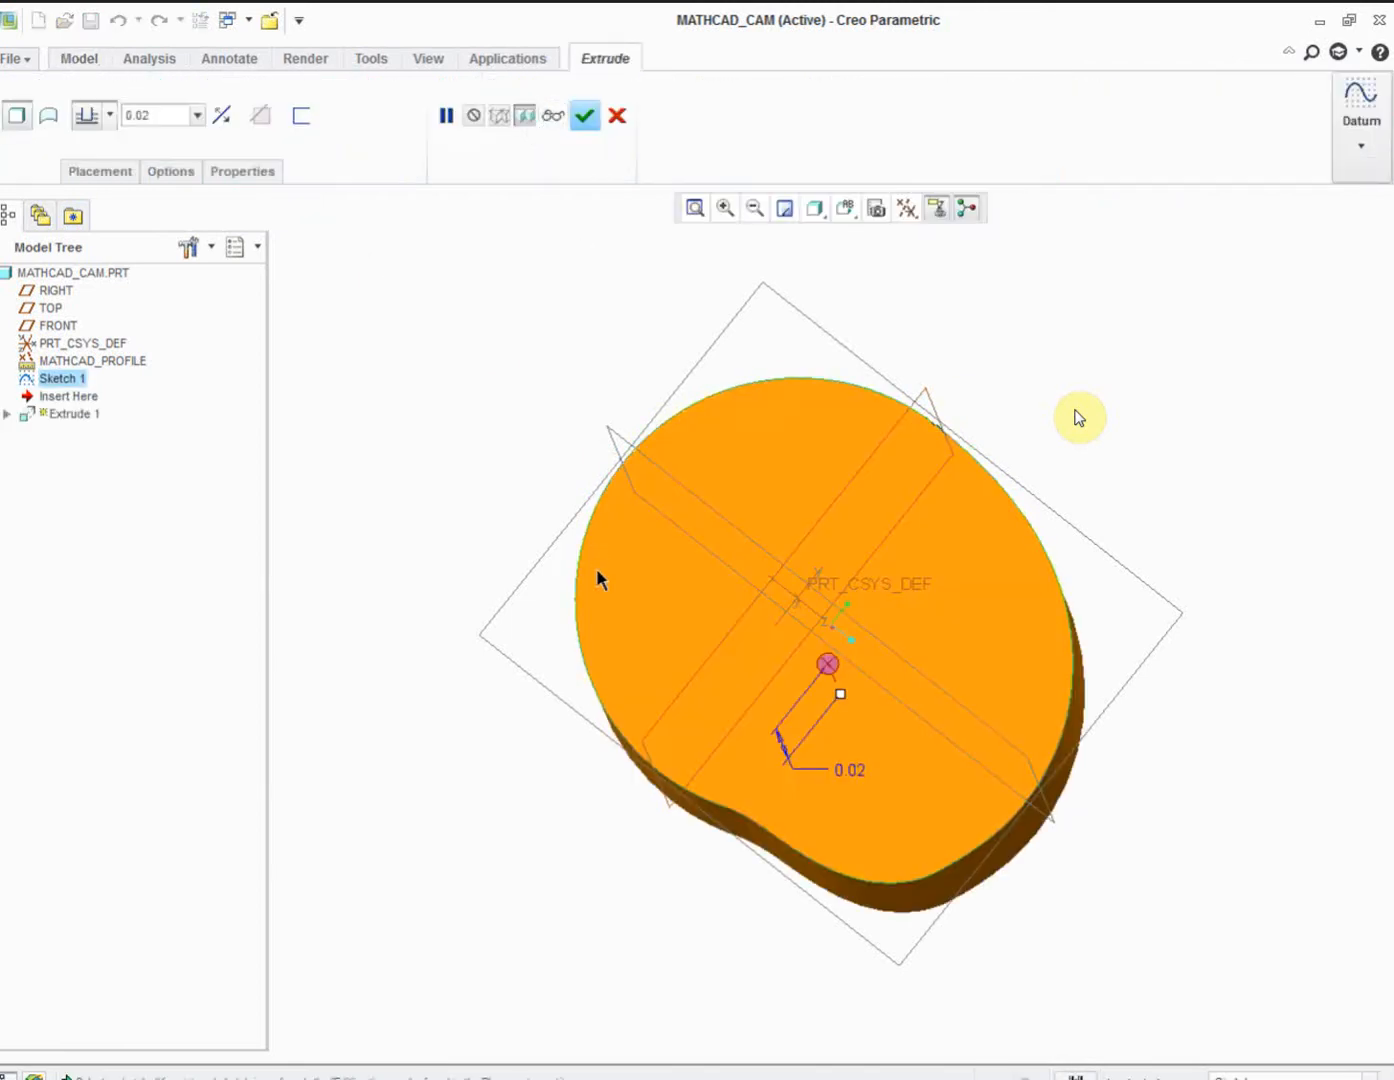
middle_click_drag(774, 632, 282, 708)
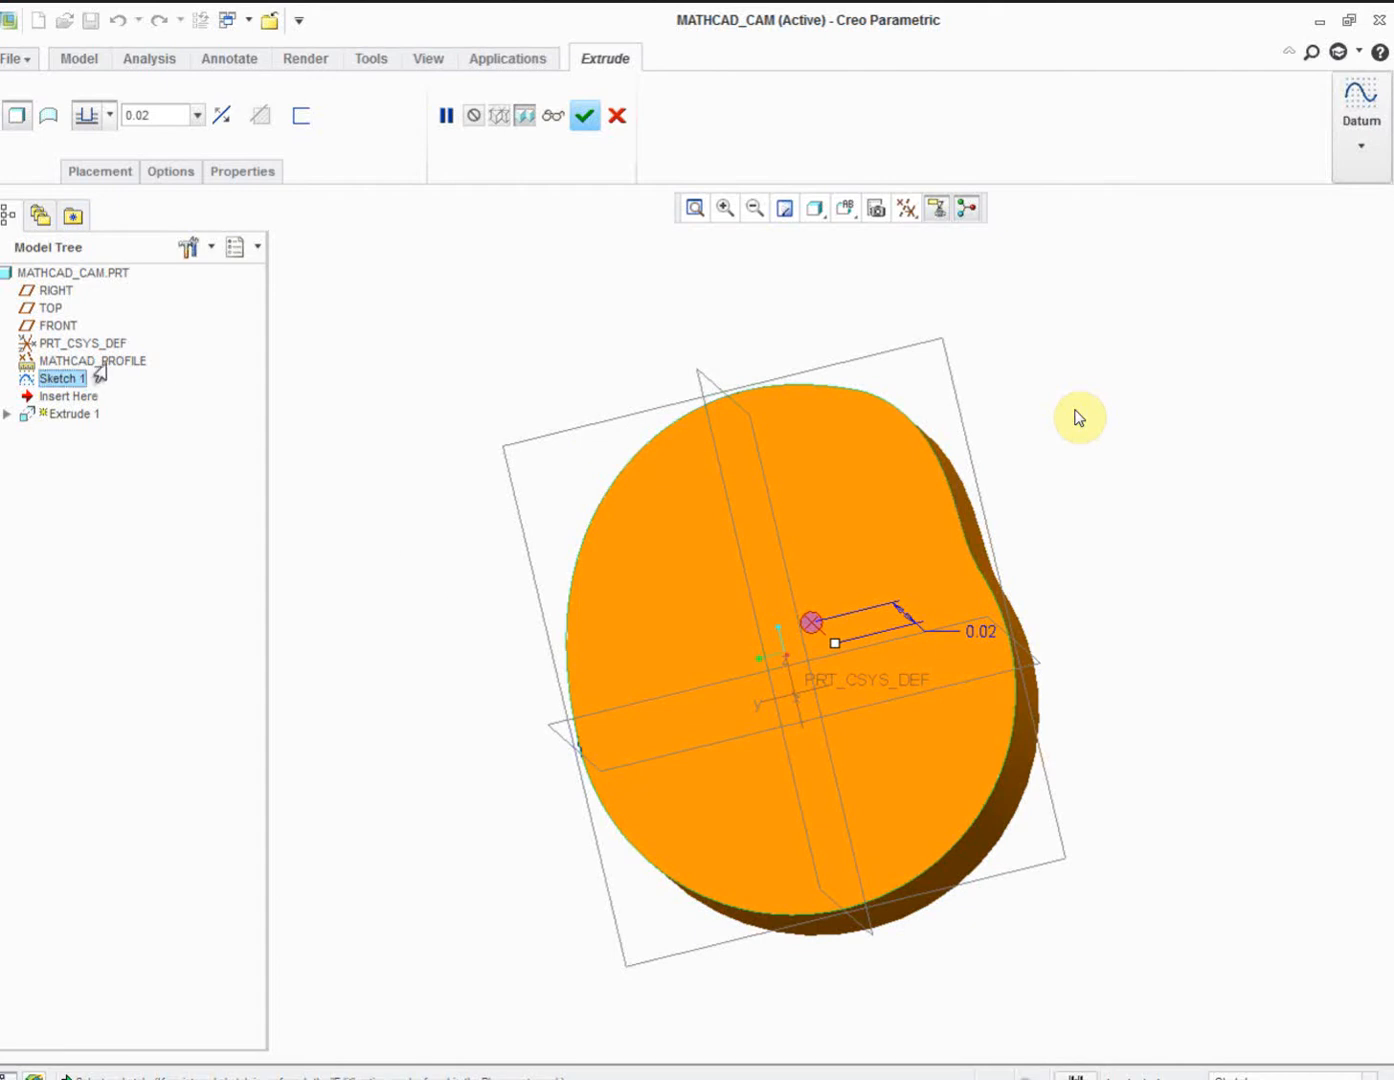
left_click(585, 115)
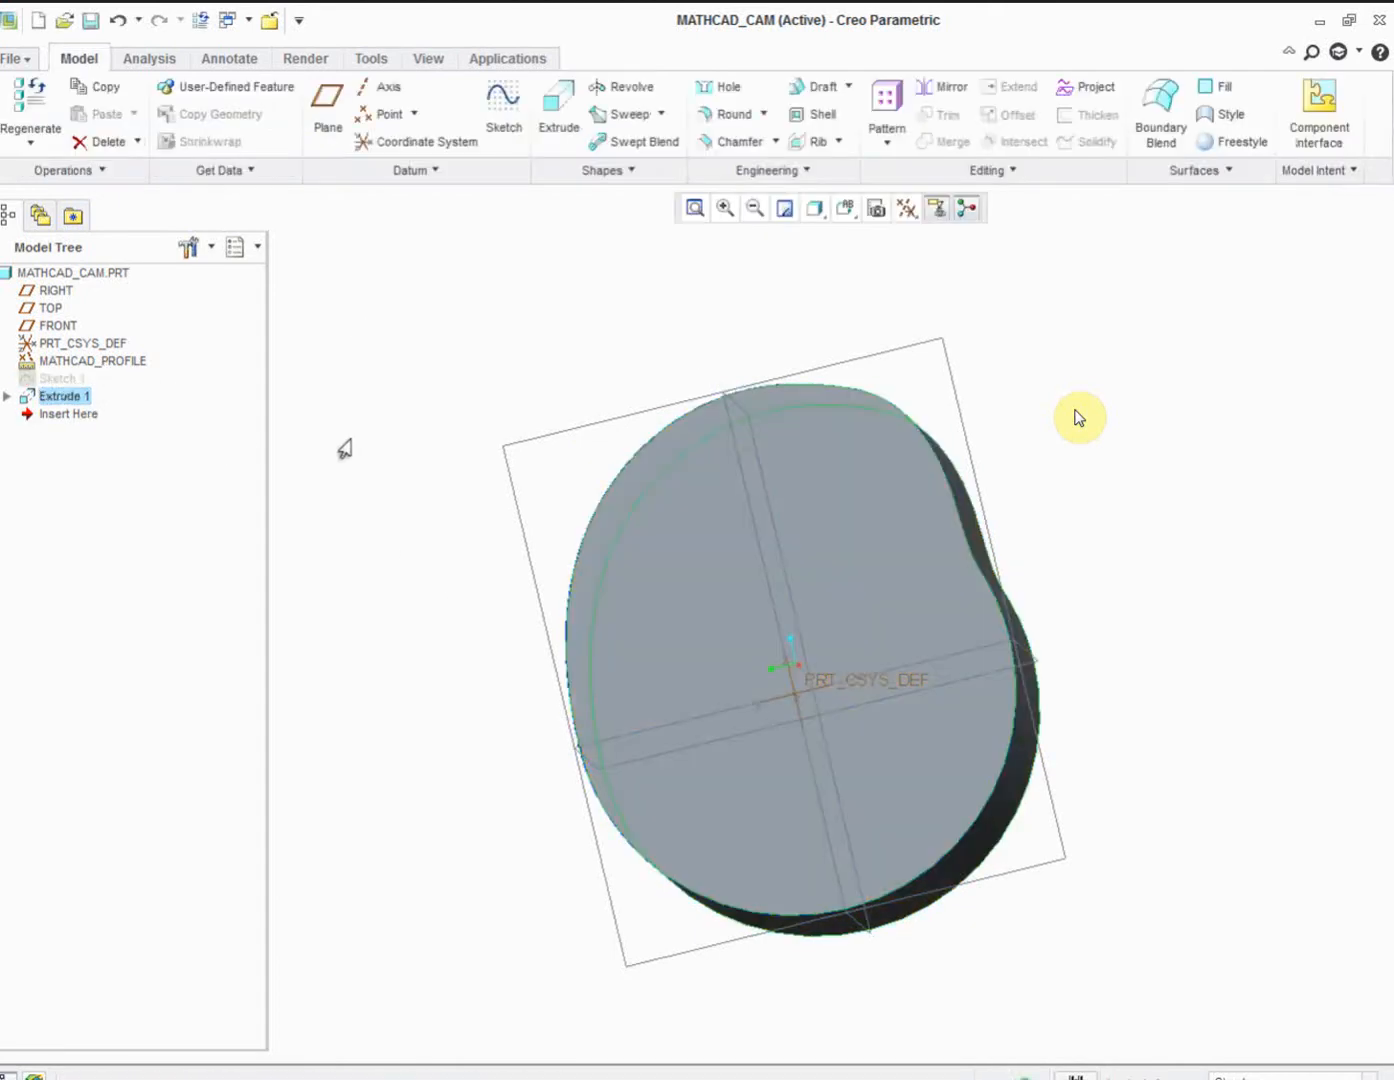
right_click(80, 362)
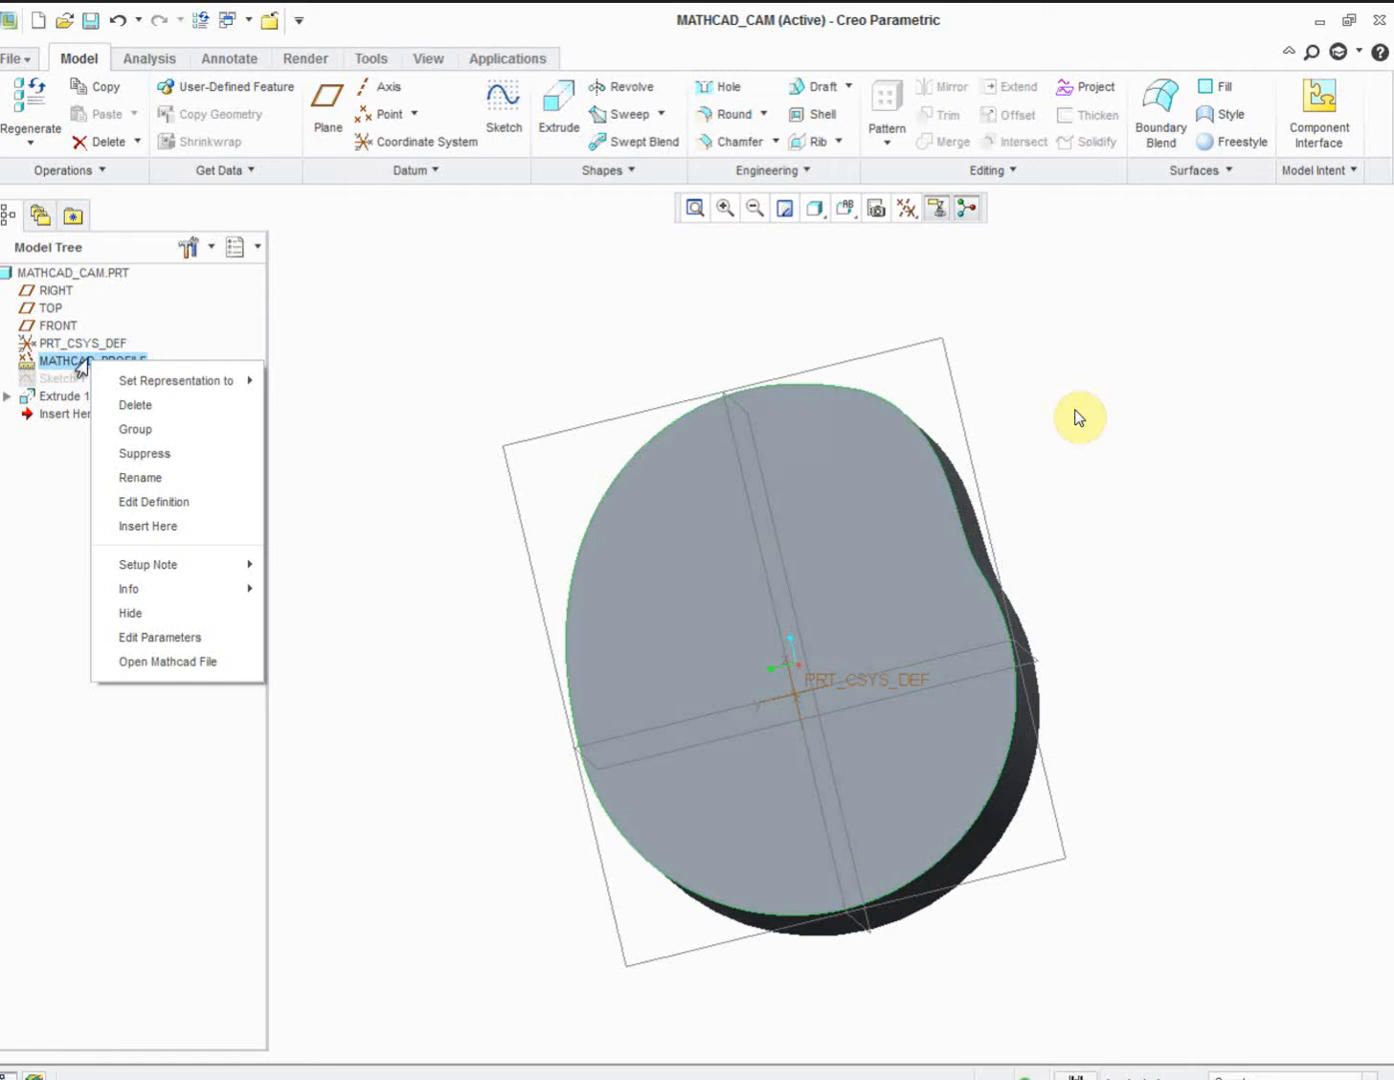
left_click(87, 359)
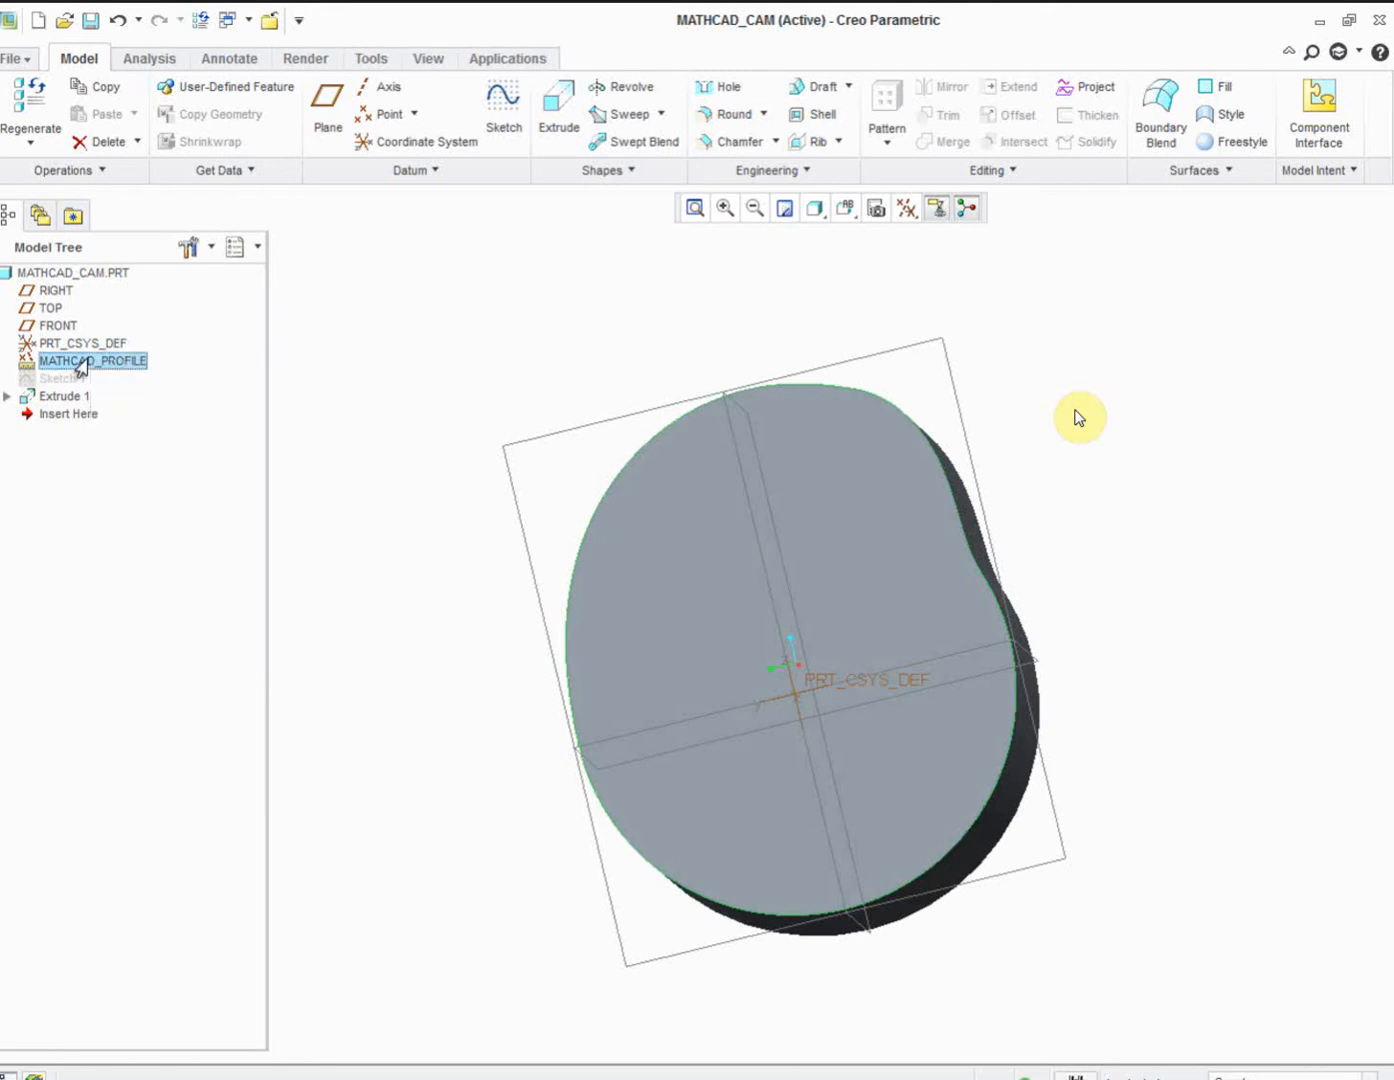
left_click(402, 277)
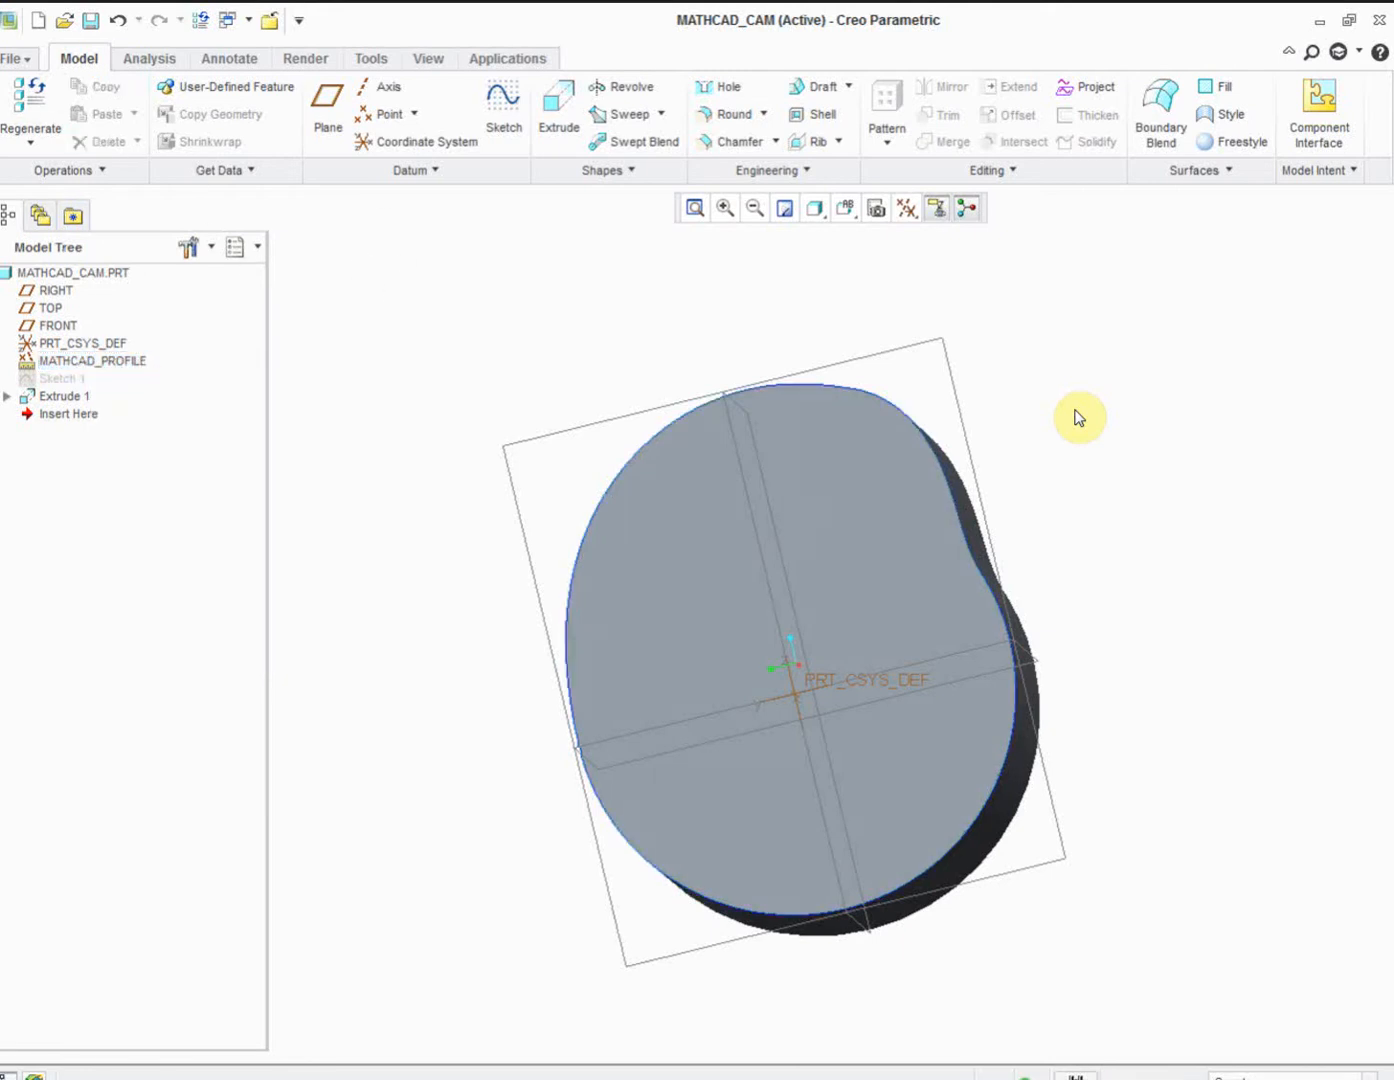
- Open the IBEAM part and the definition of its PRIME_IBEAM_SELECT feature, bringing up the linked IBeam_selector worksheet
left_click(15, 59)
left_click(196, 146)
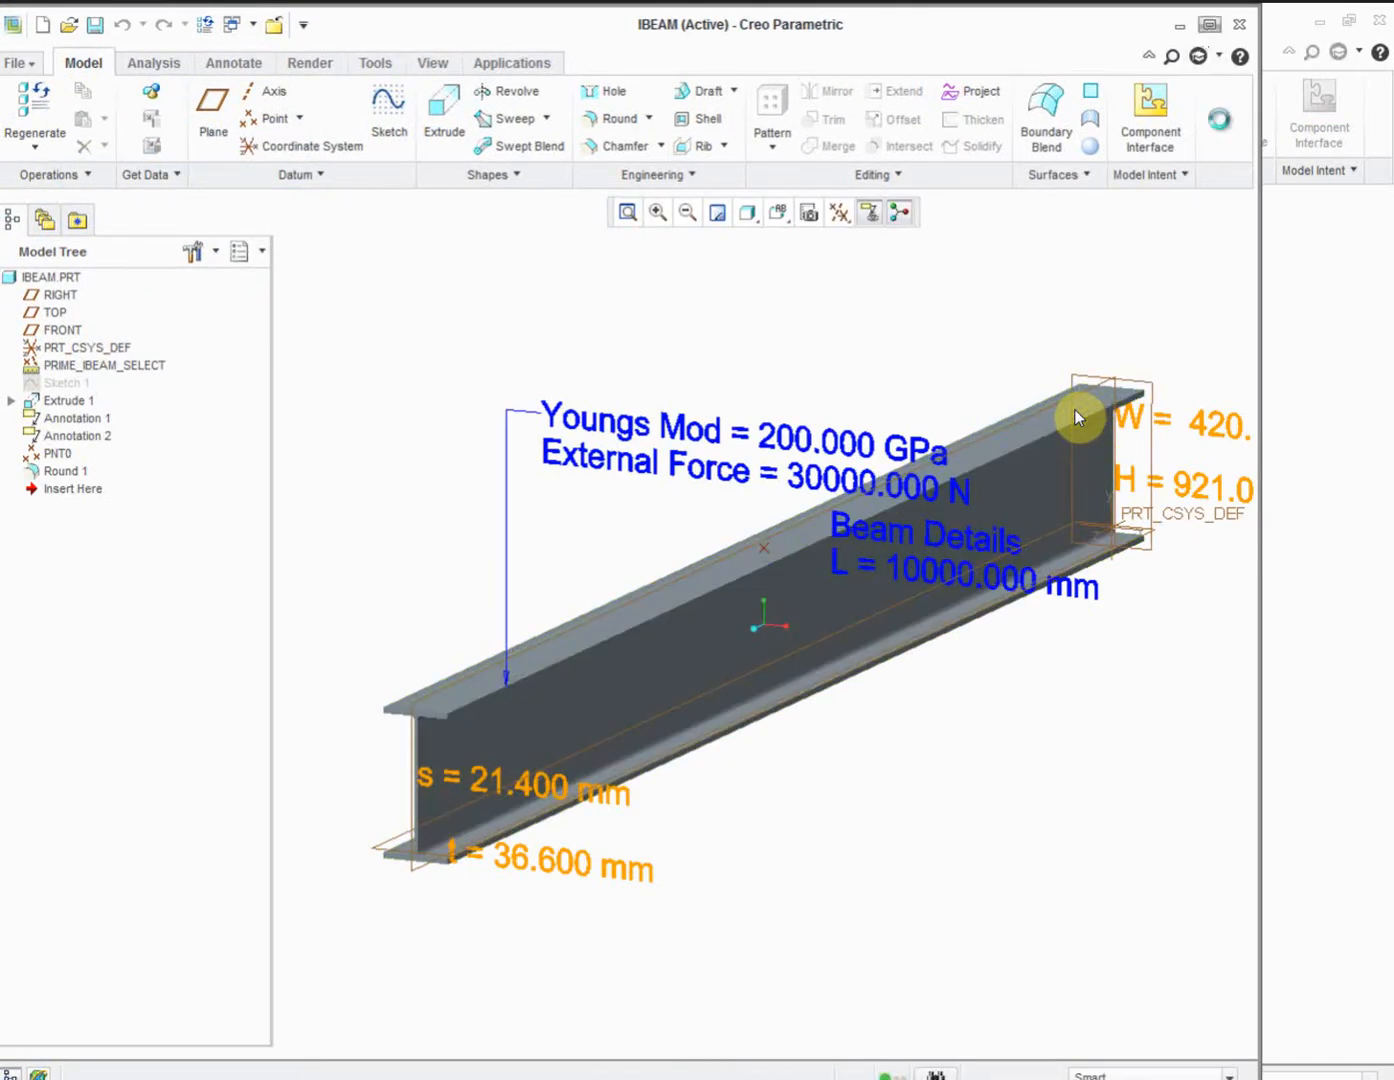
right_click(66, 365)
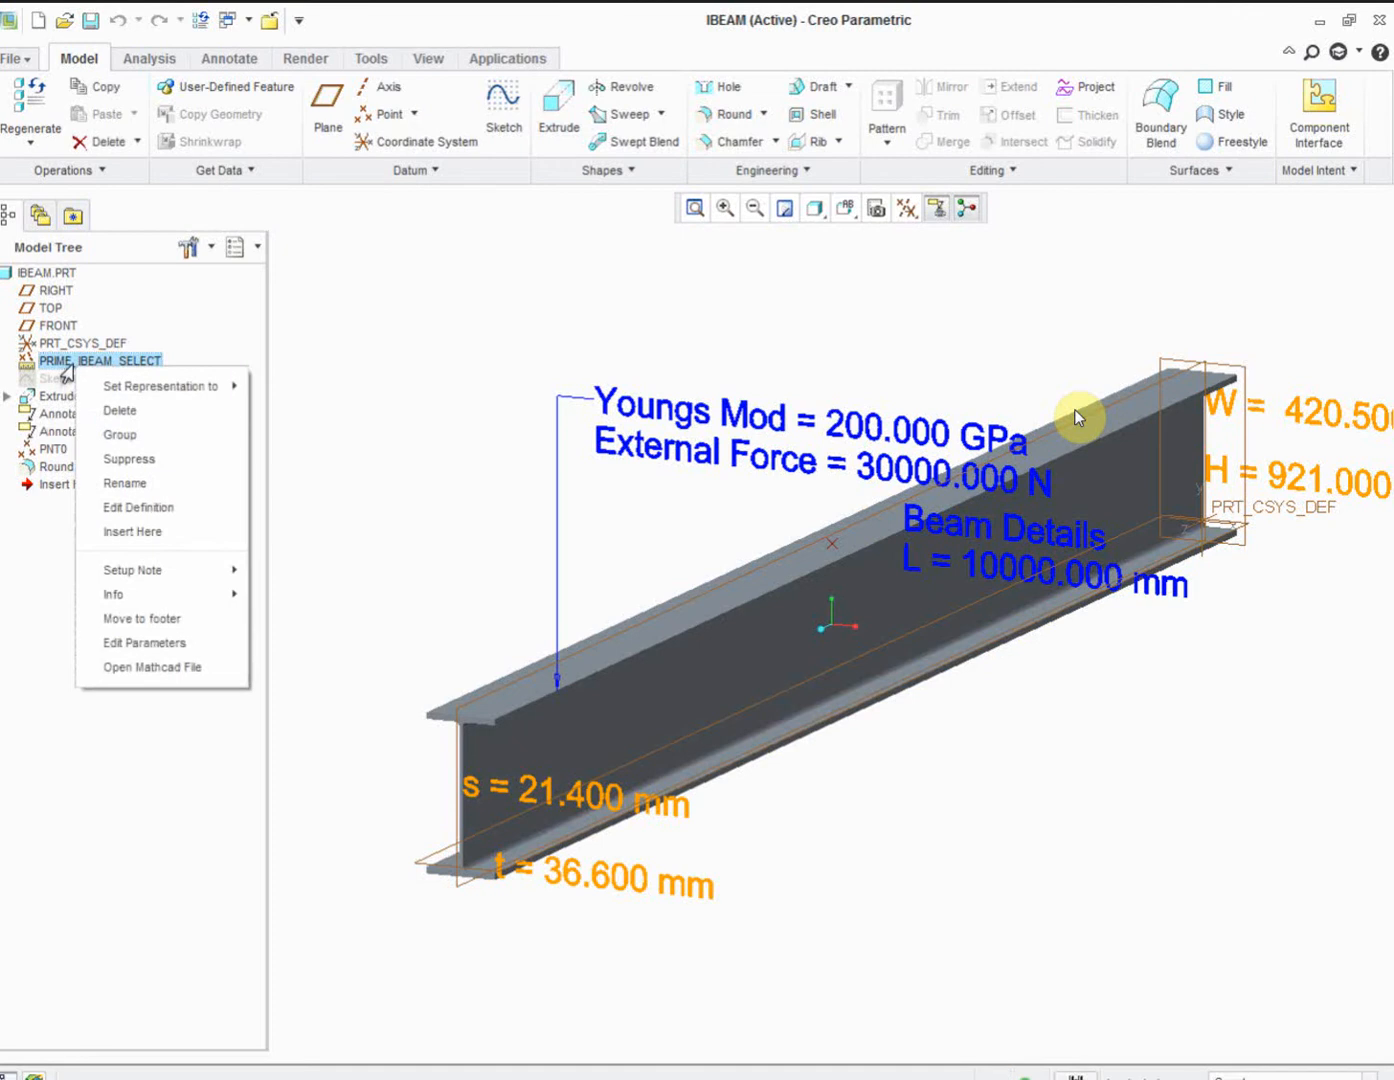
mouse_move(217, 600)
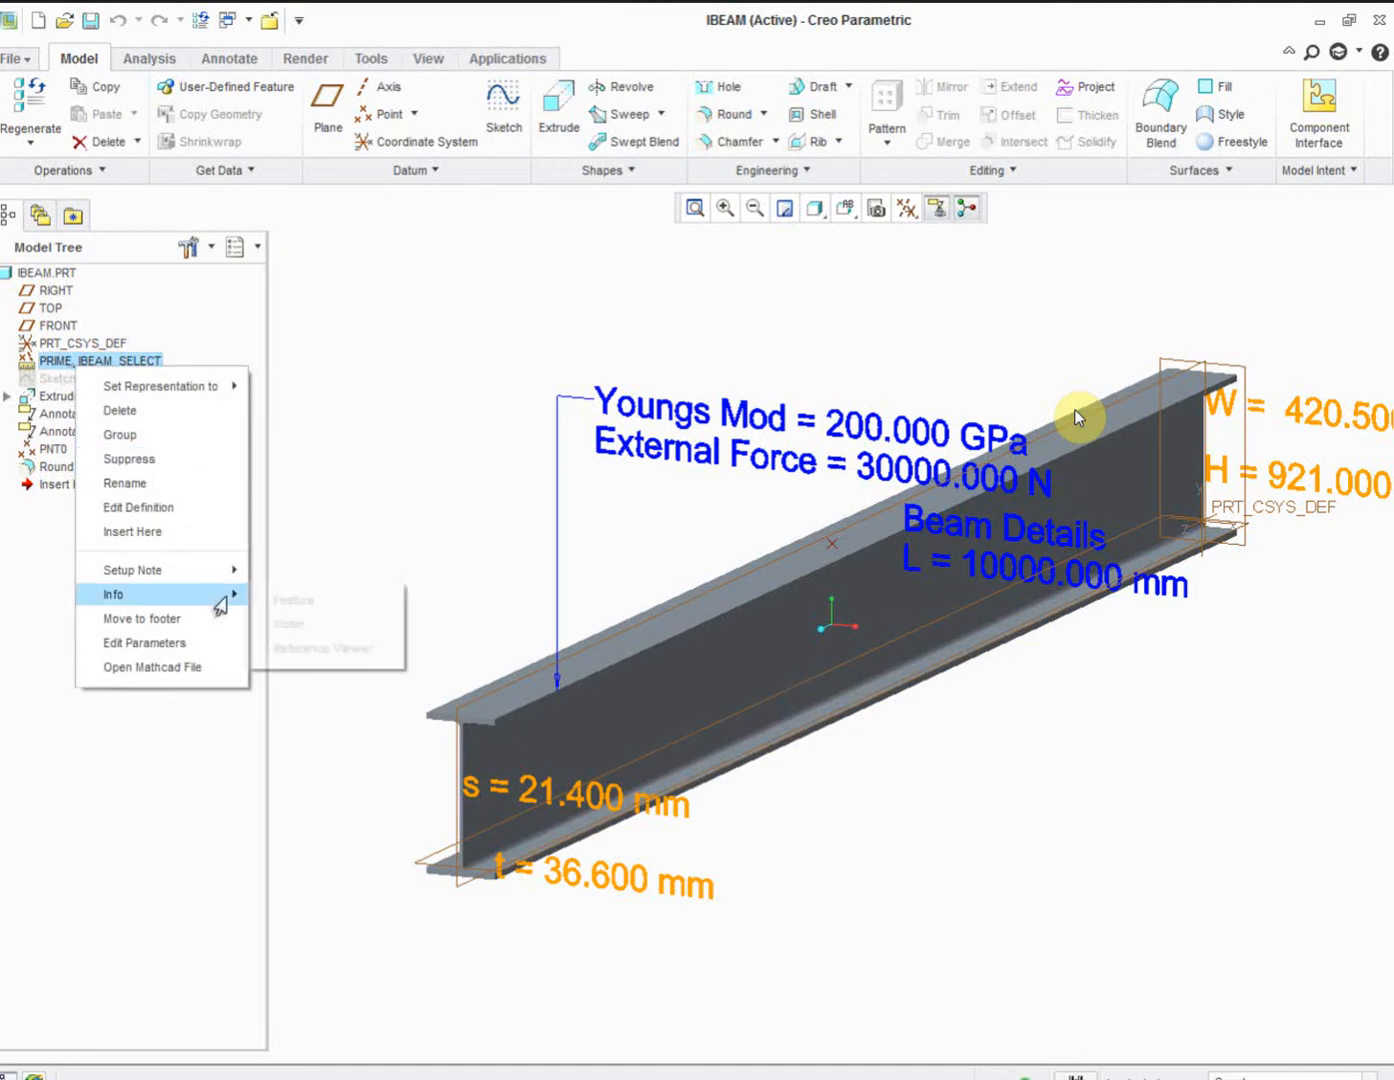
left_click(162, 508)
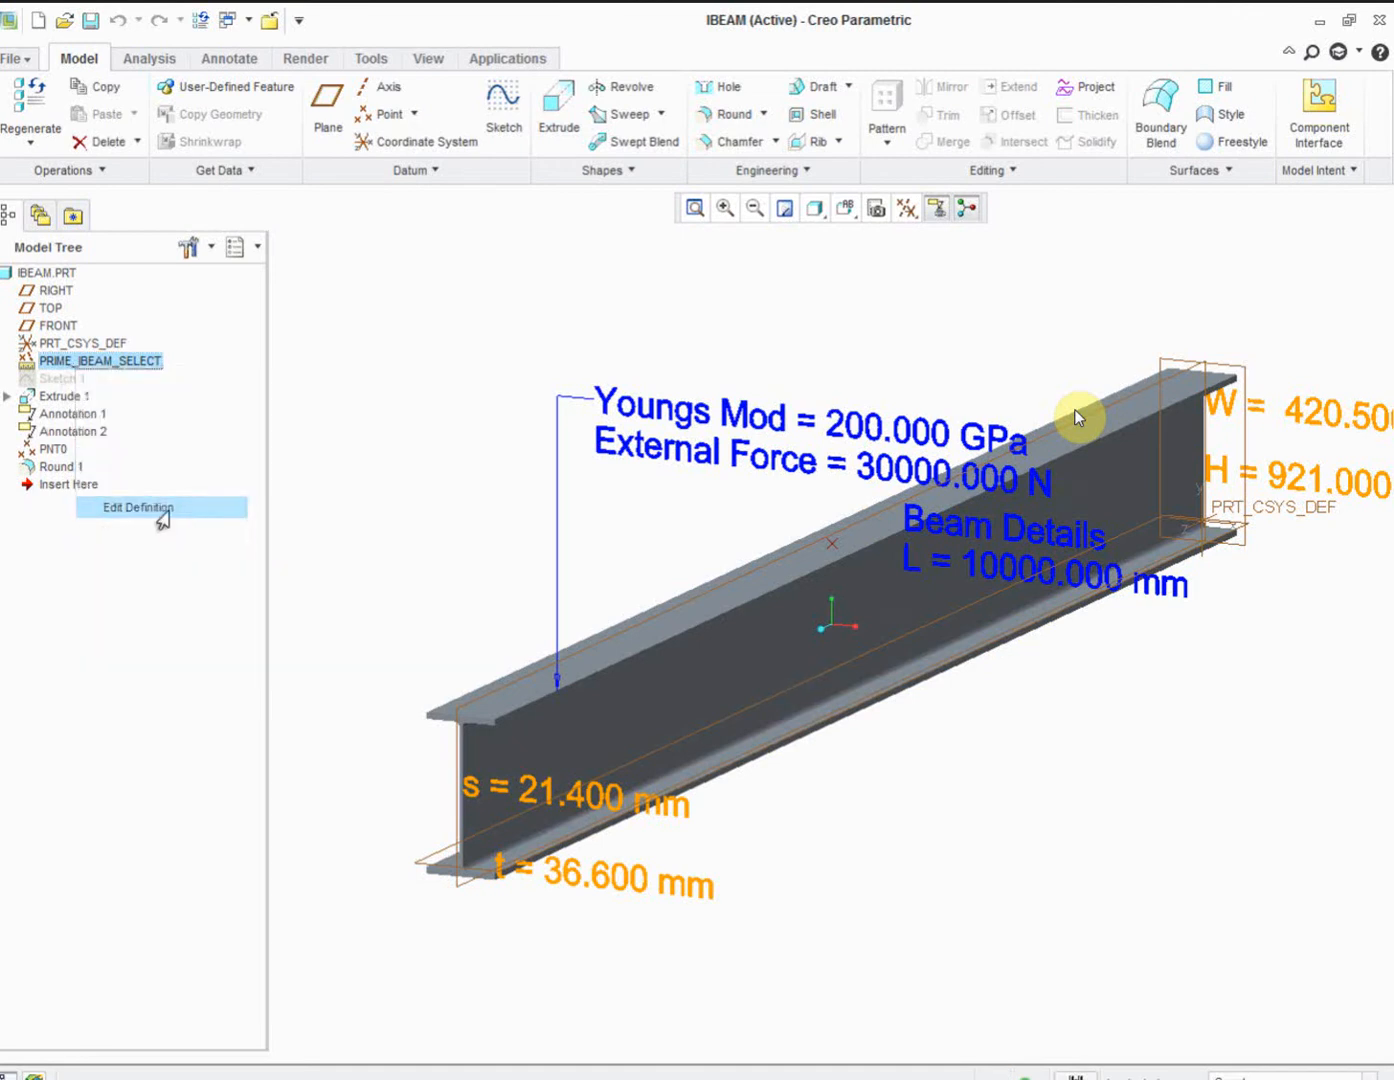
left_click(1325, 845)
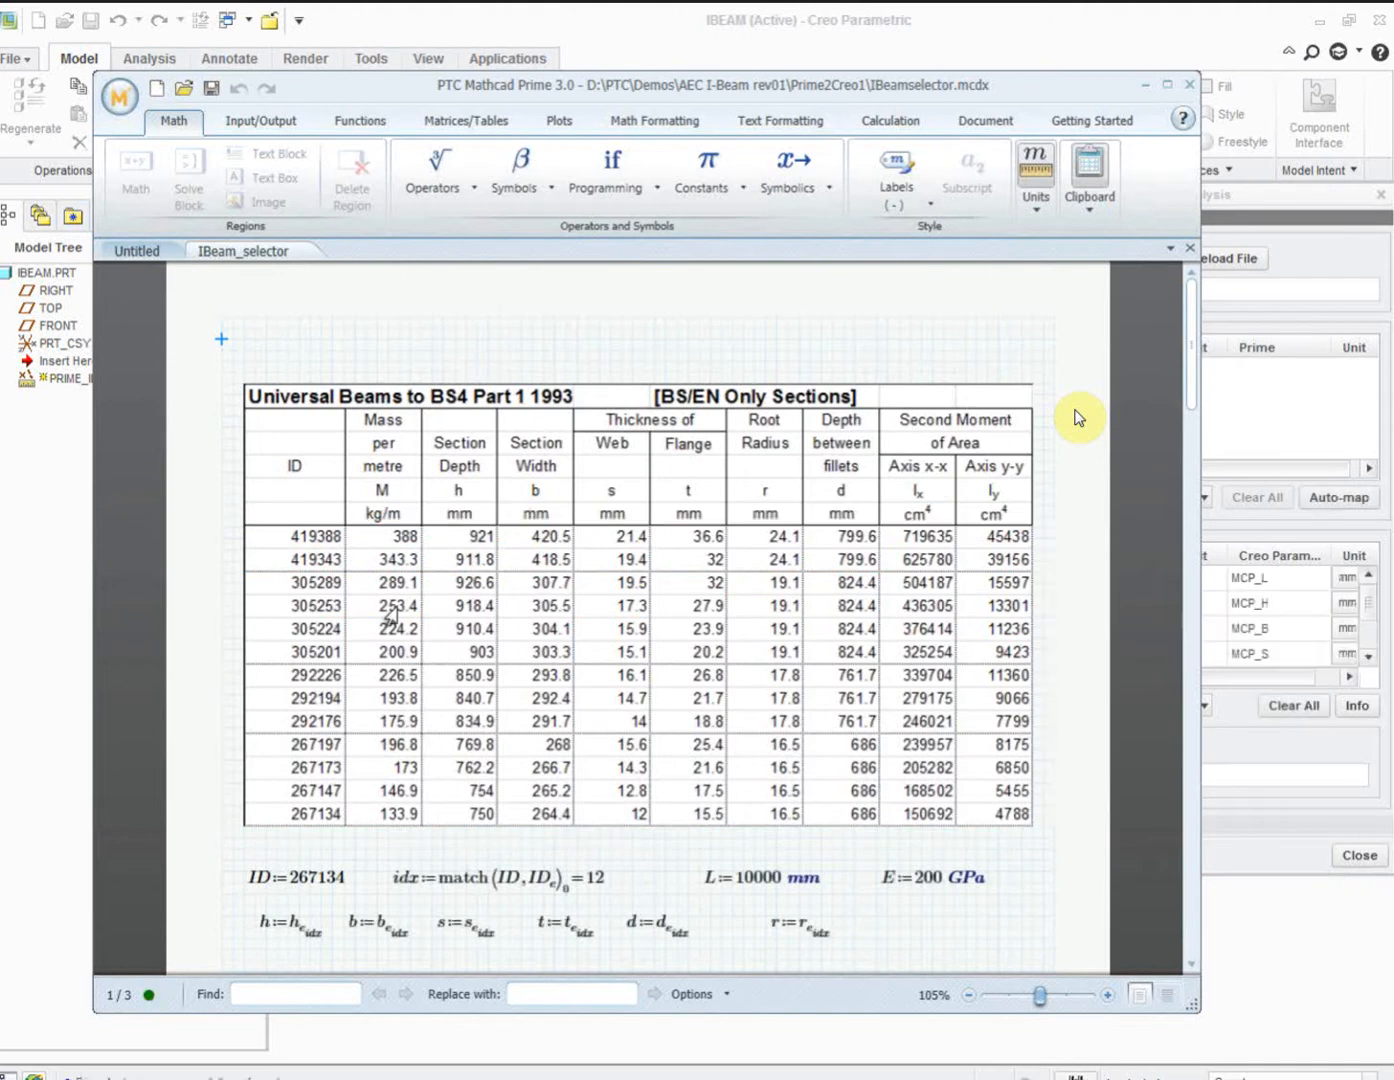
- Try the unlisted beam ID 111111 in the worksheet's ID definition
left_click(290, 880)
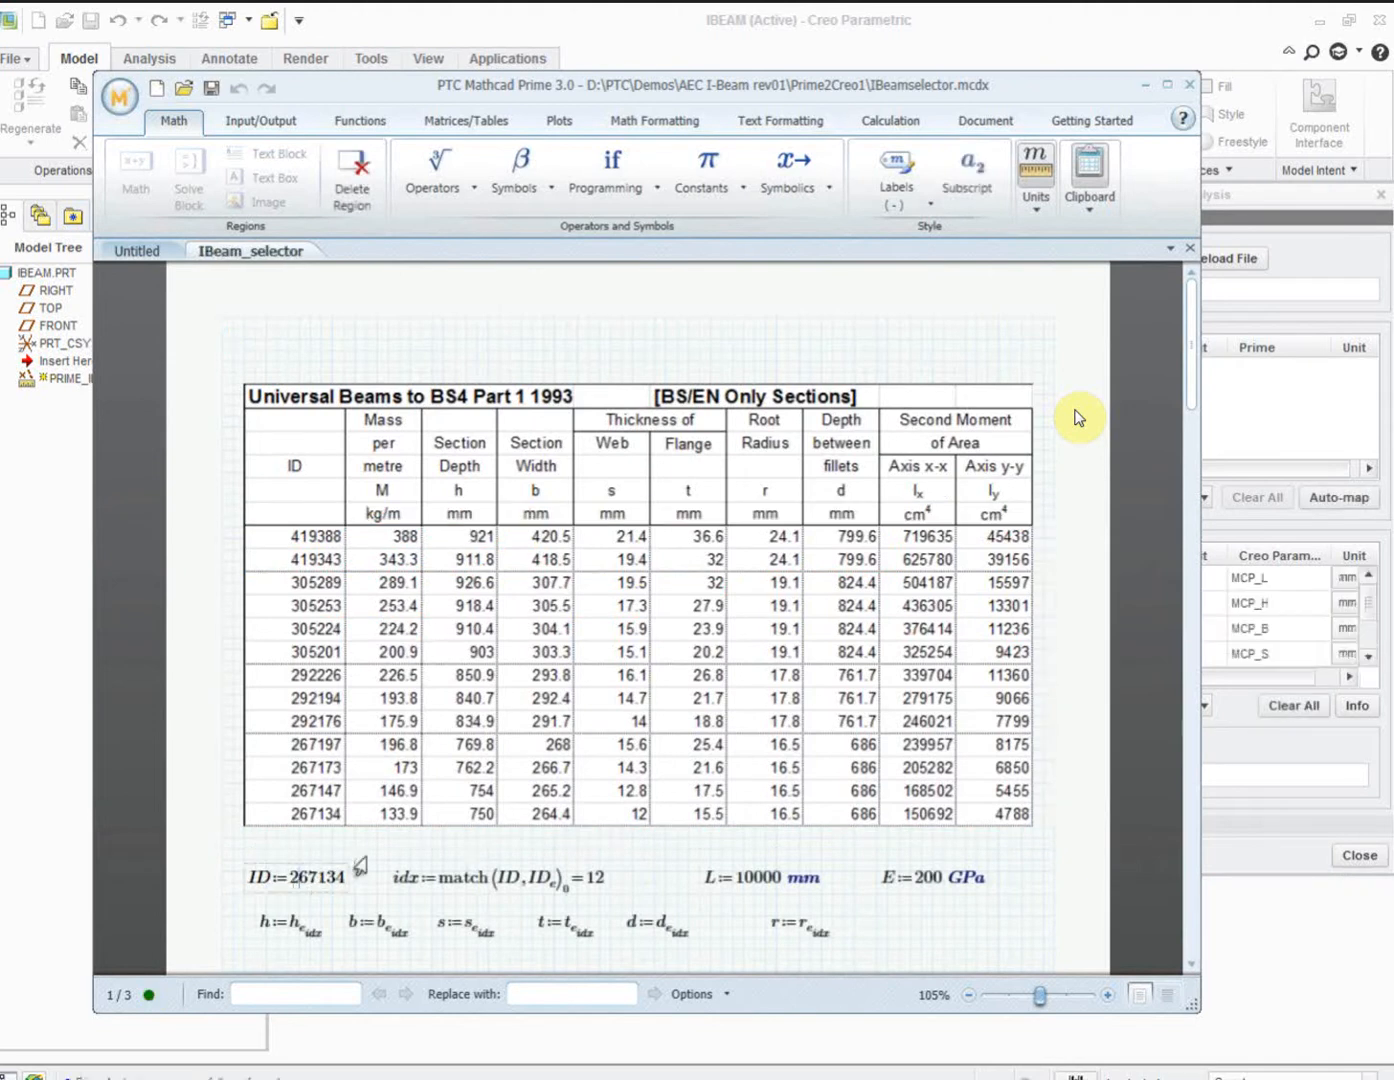
key("Delete")
key("Delete")
key("Delete")
key("Delete")
key("Delete")
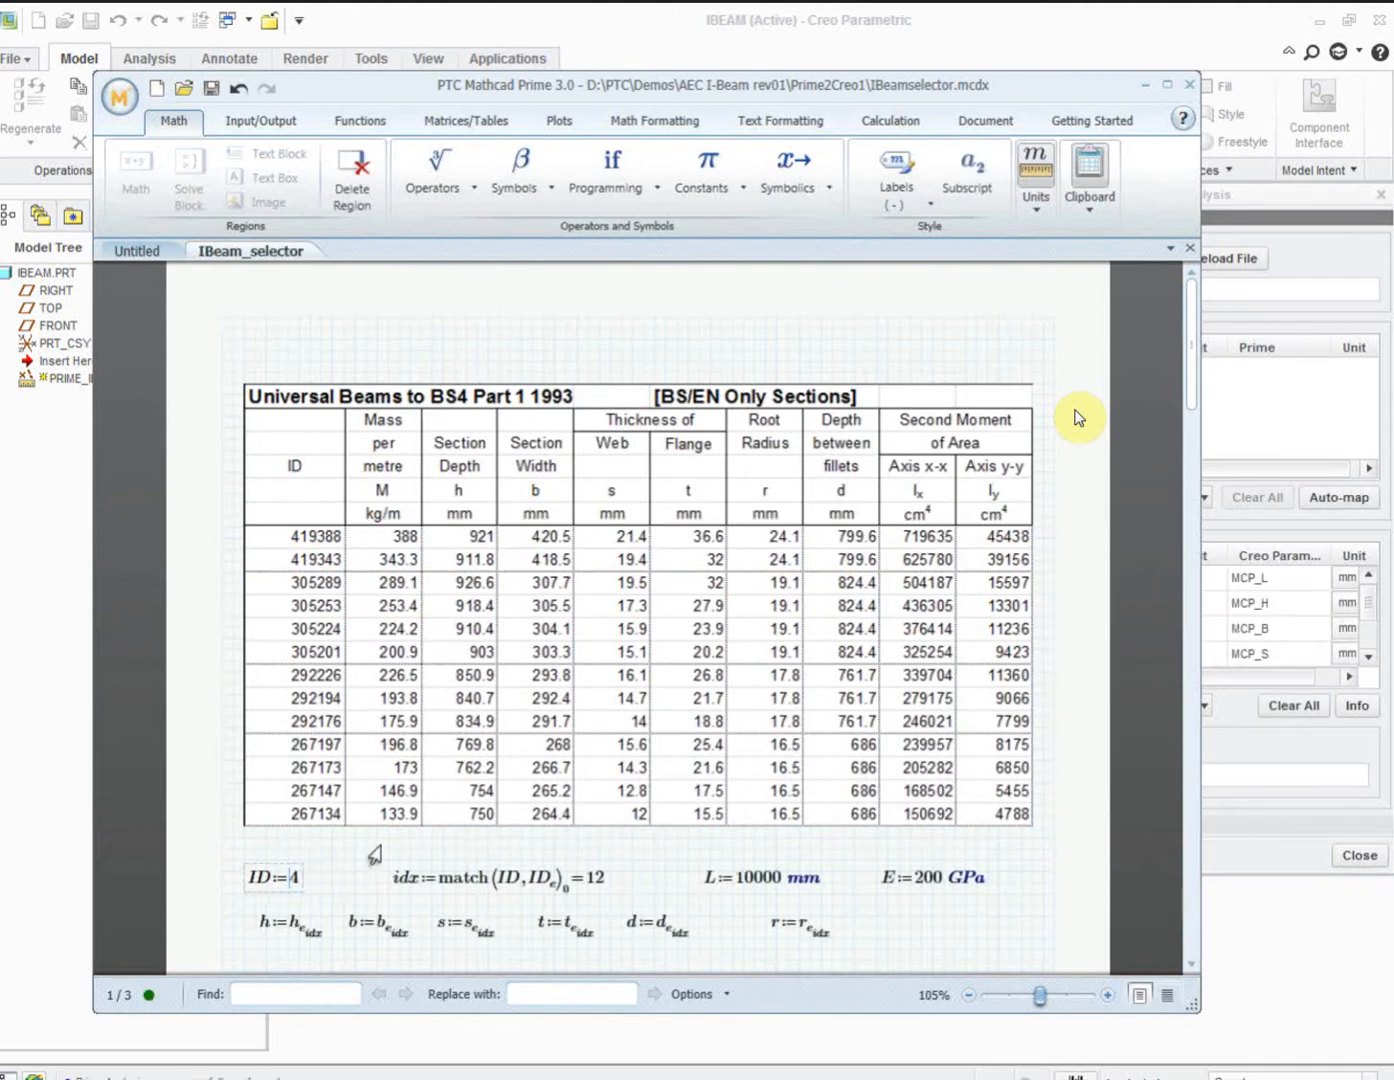
key("Delete")
type("111111")
key("Return")
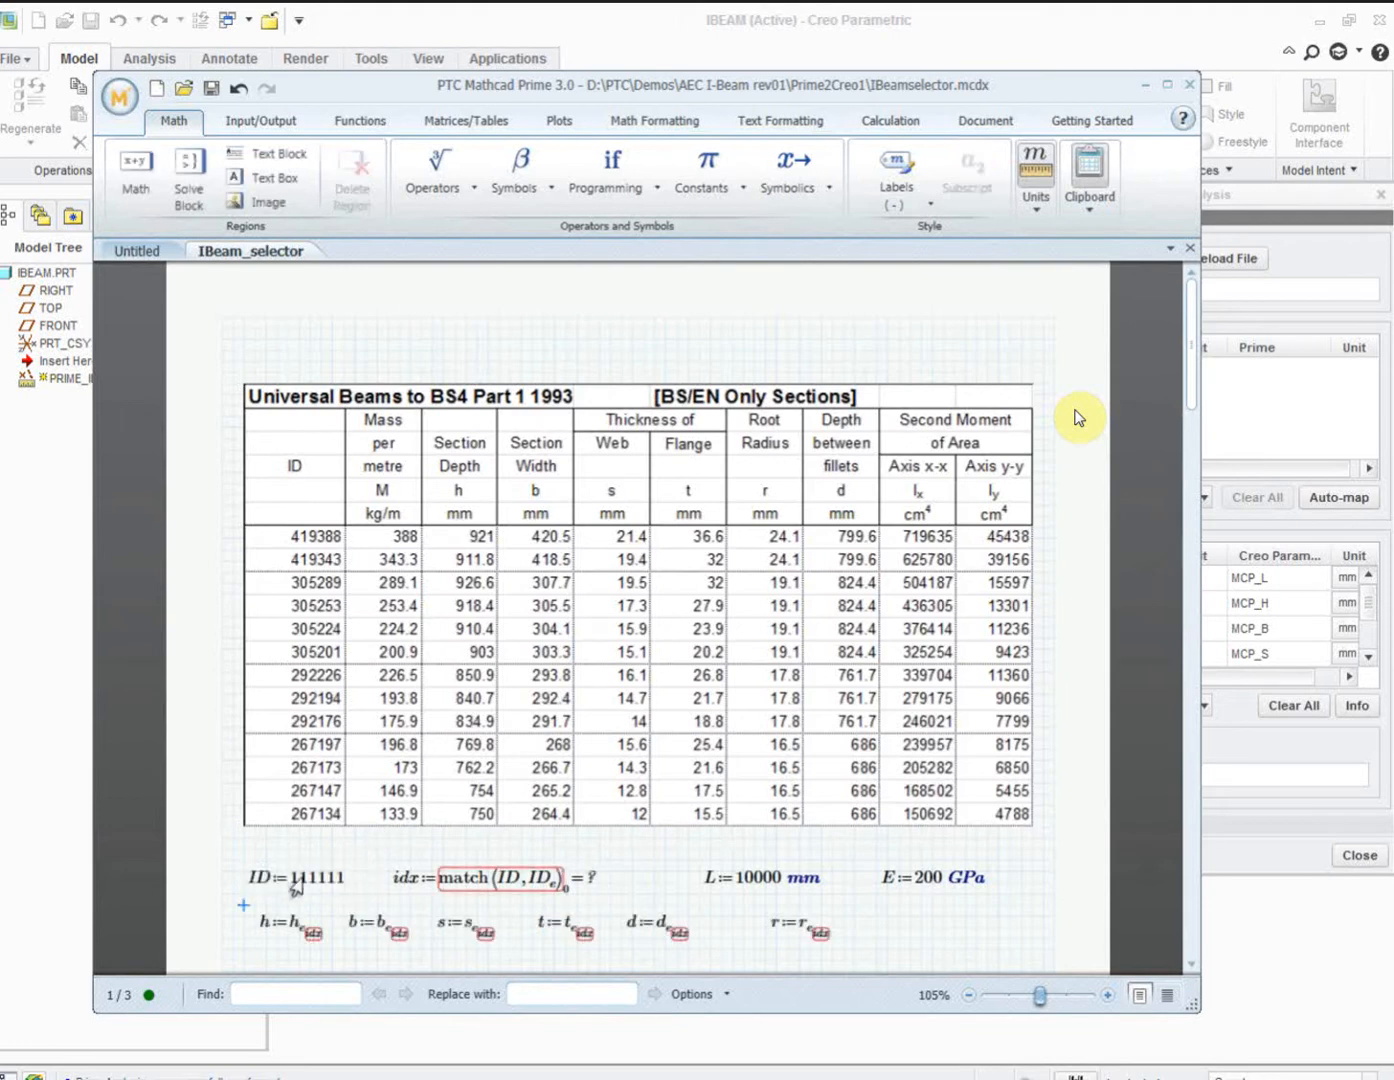
- Set the beam ID in the worksheet to 419388 and review the recalculated section dimensions in the I-beam diagram
left_click(290, 880)
key("Delete")
key("Delete")
key("Delete")
key("Delete")
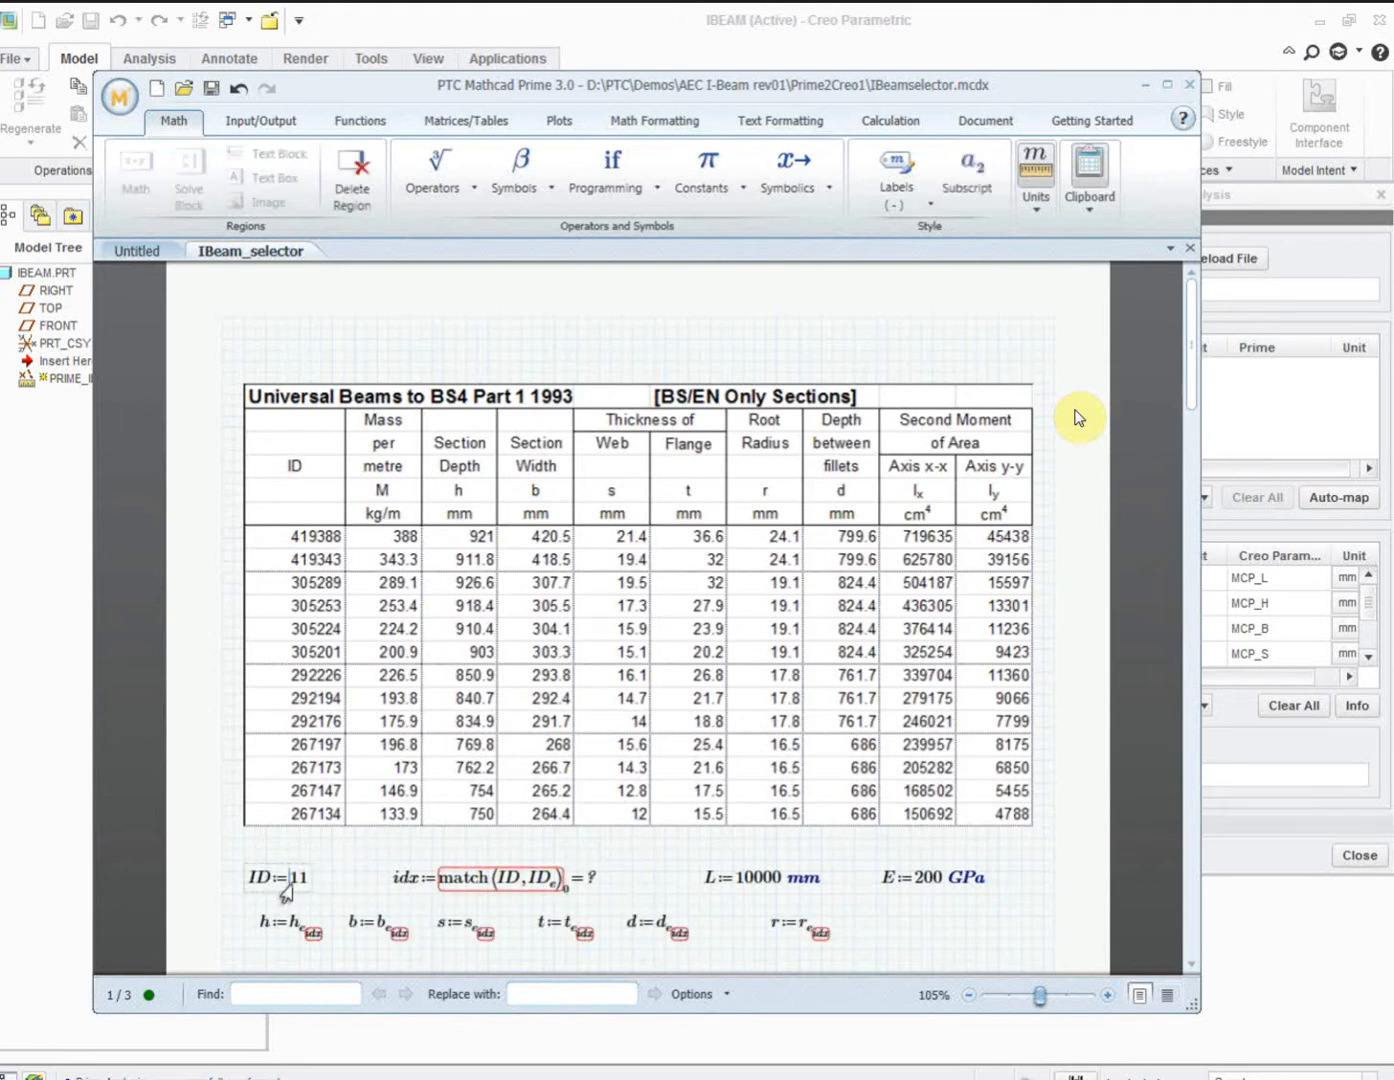
key("Delete")
key("Delete")
type("419388")
key("Return")
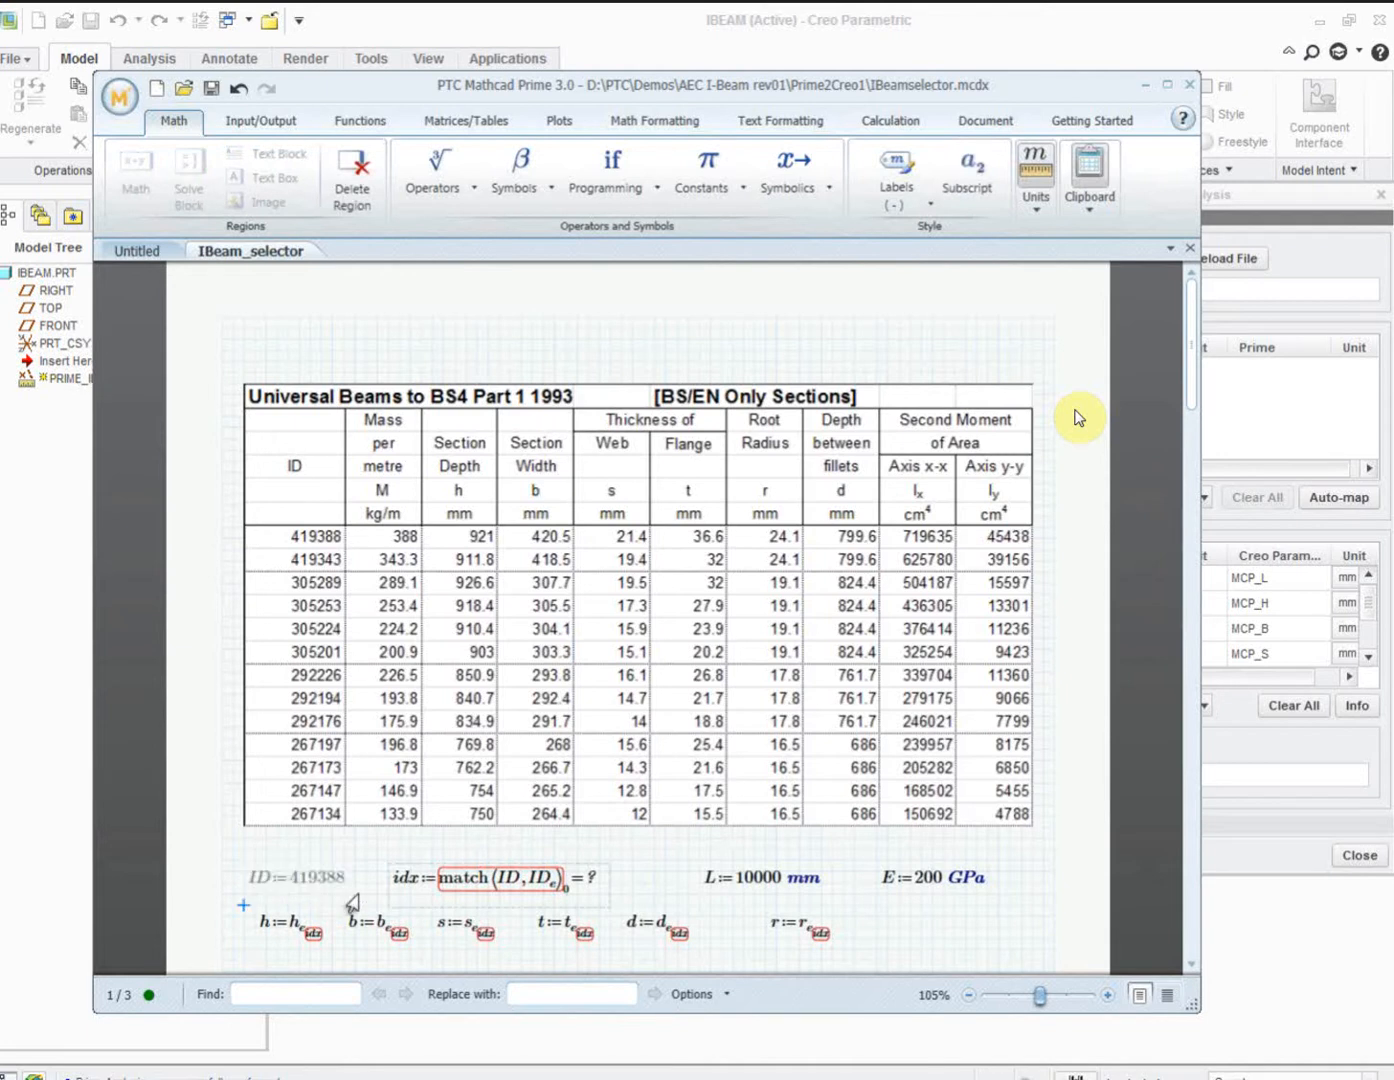
scroll(1078, 418, "down", 8)
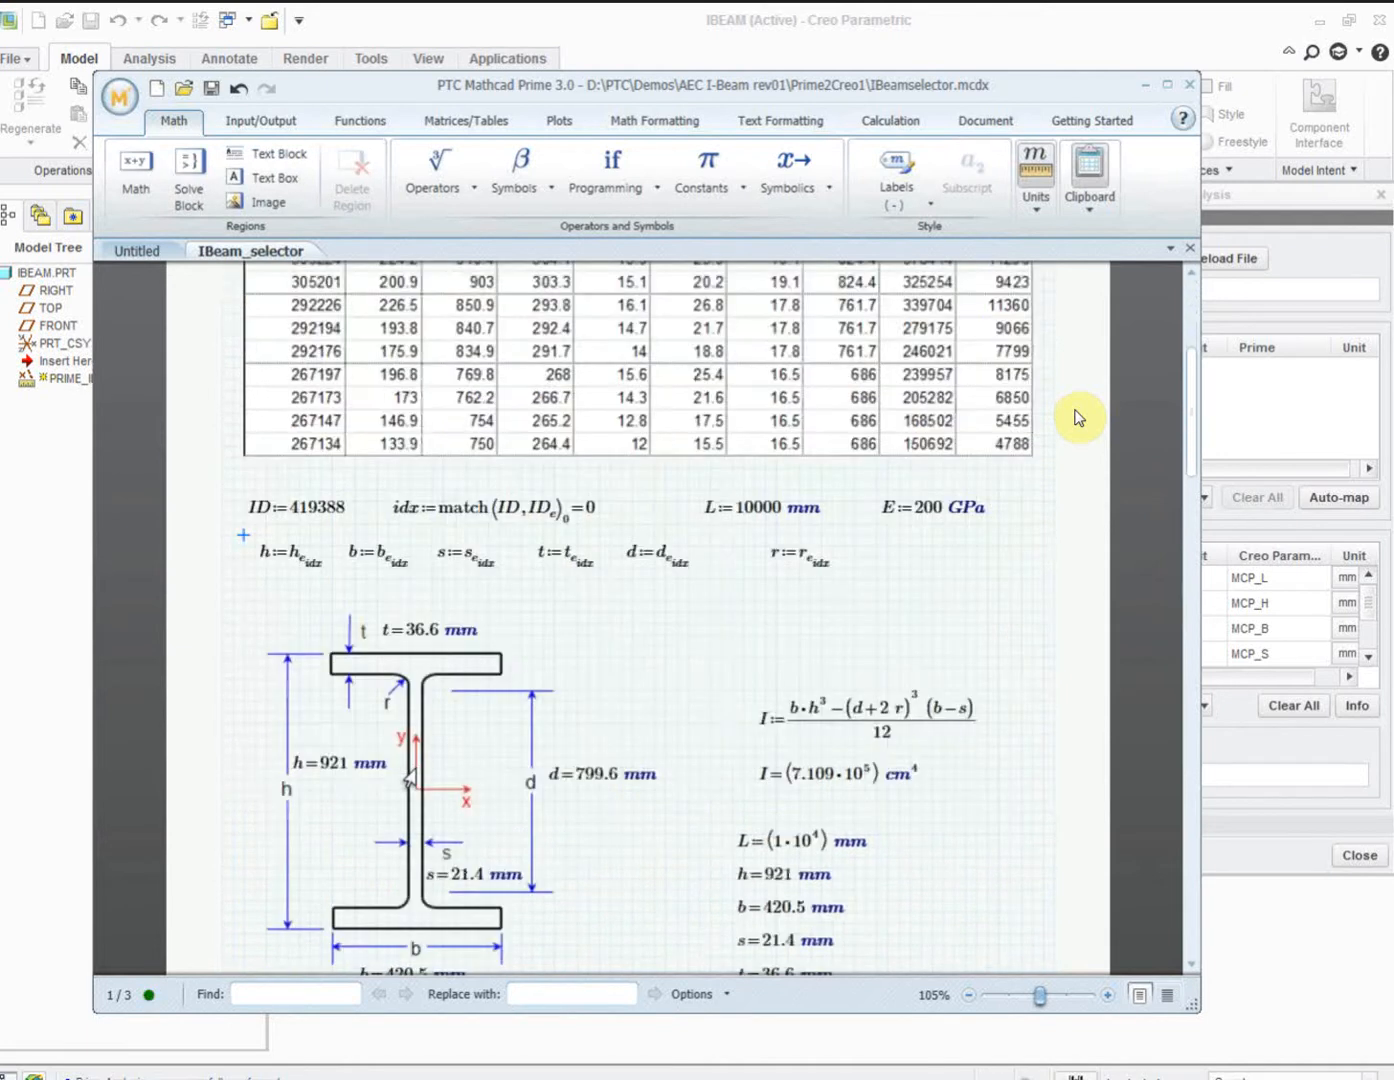
scroll(1078, 418, "up", 4)
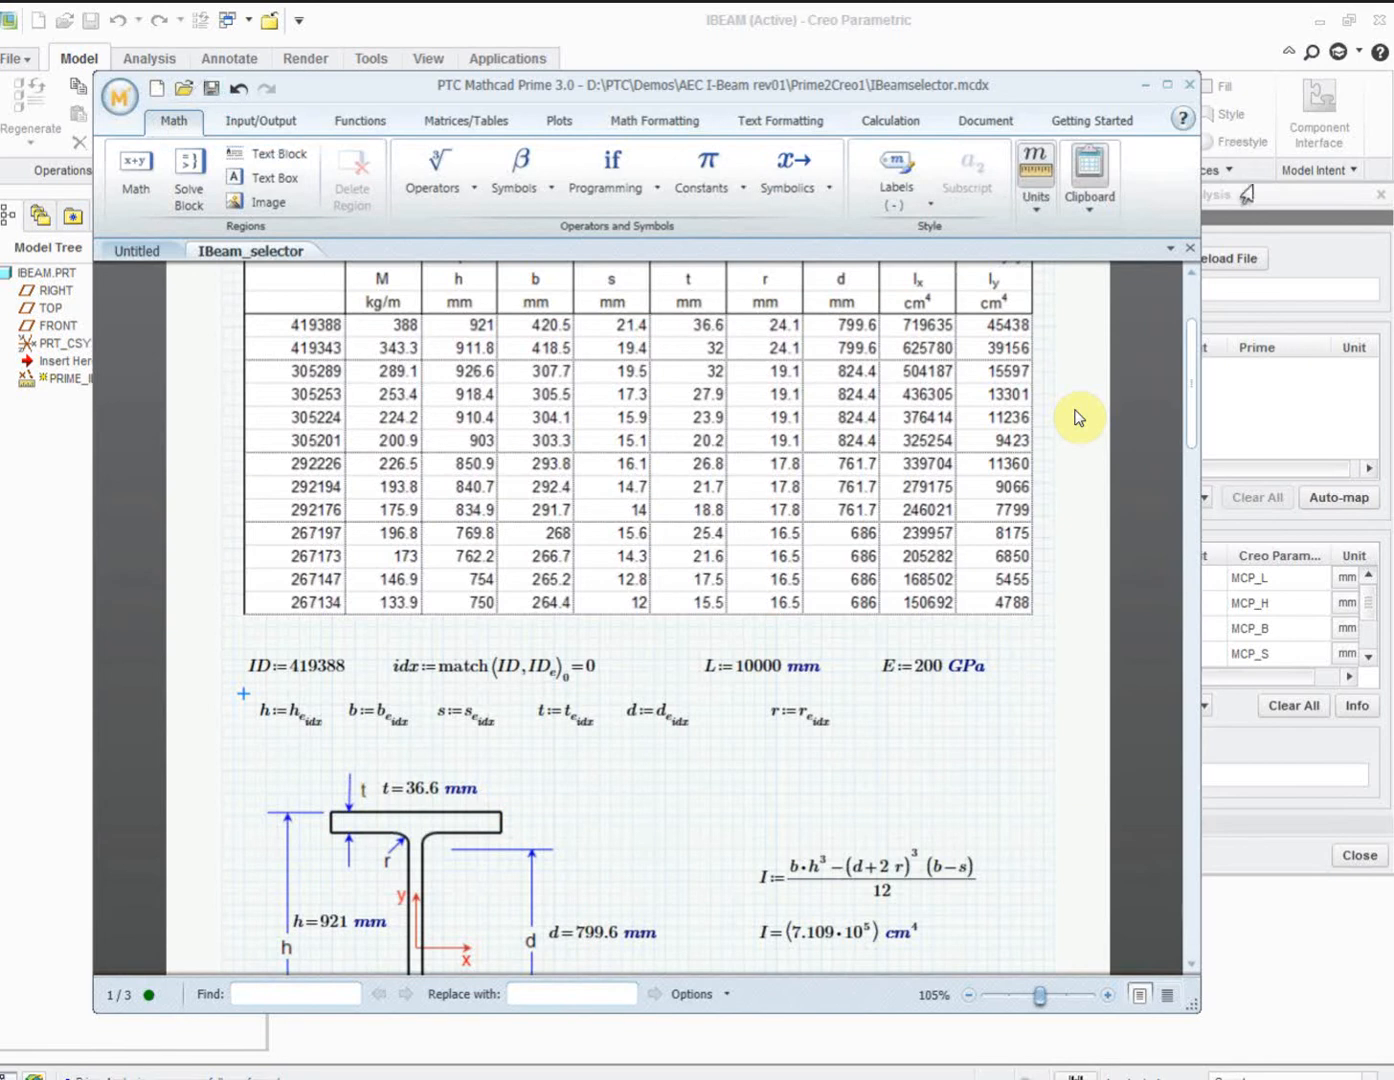
- Return to Creo, compute the Prime Analysis with the updated worksheet values and accept the redefined PRIME_IBEAM_SELECT feature
left_click(1292, 214)
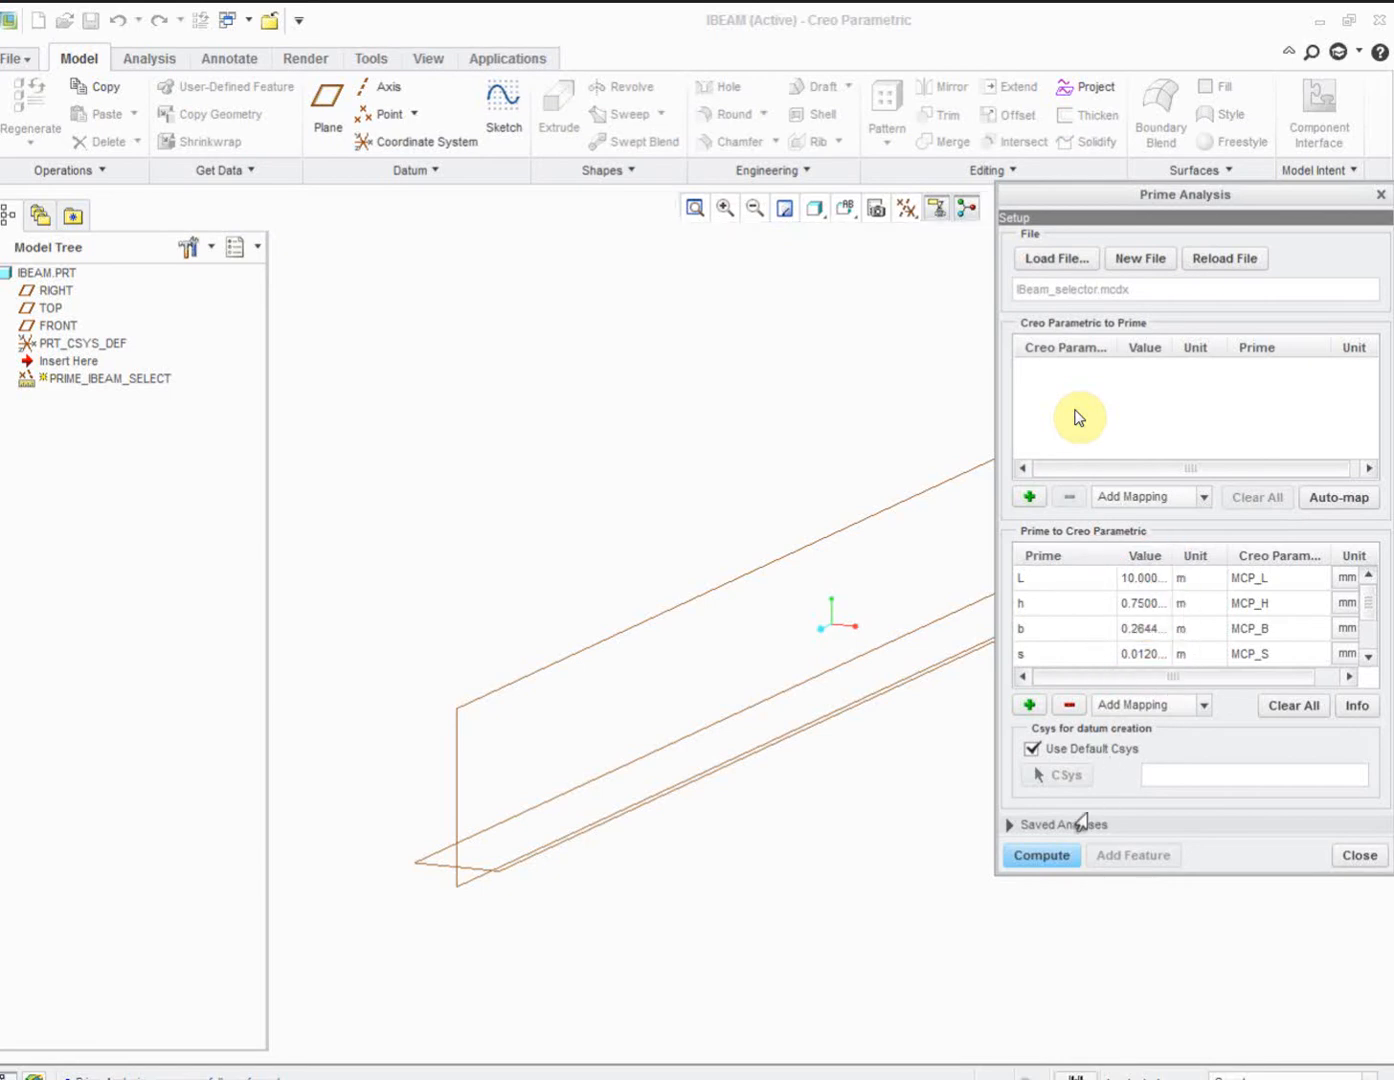
left_click(1045, 857)
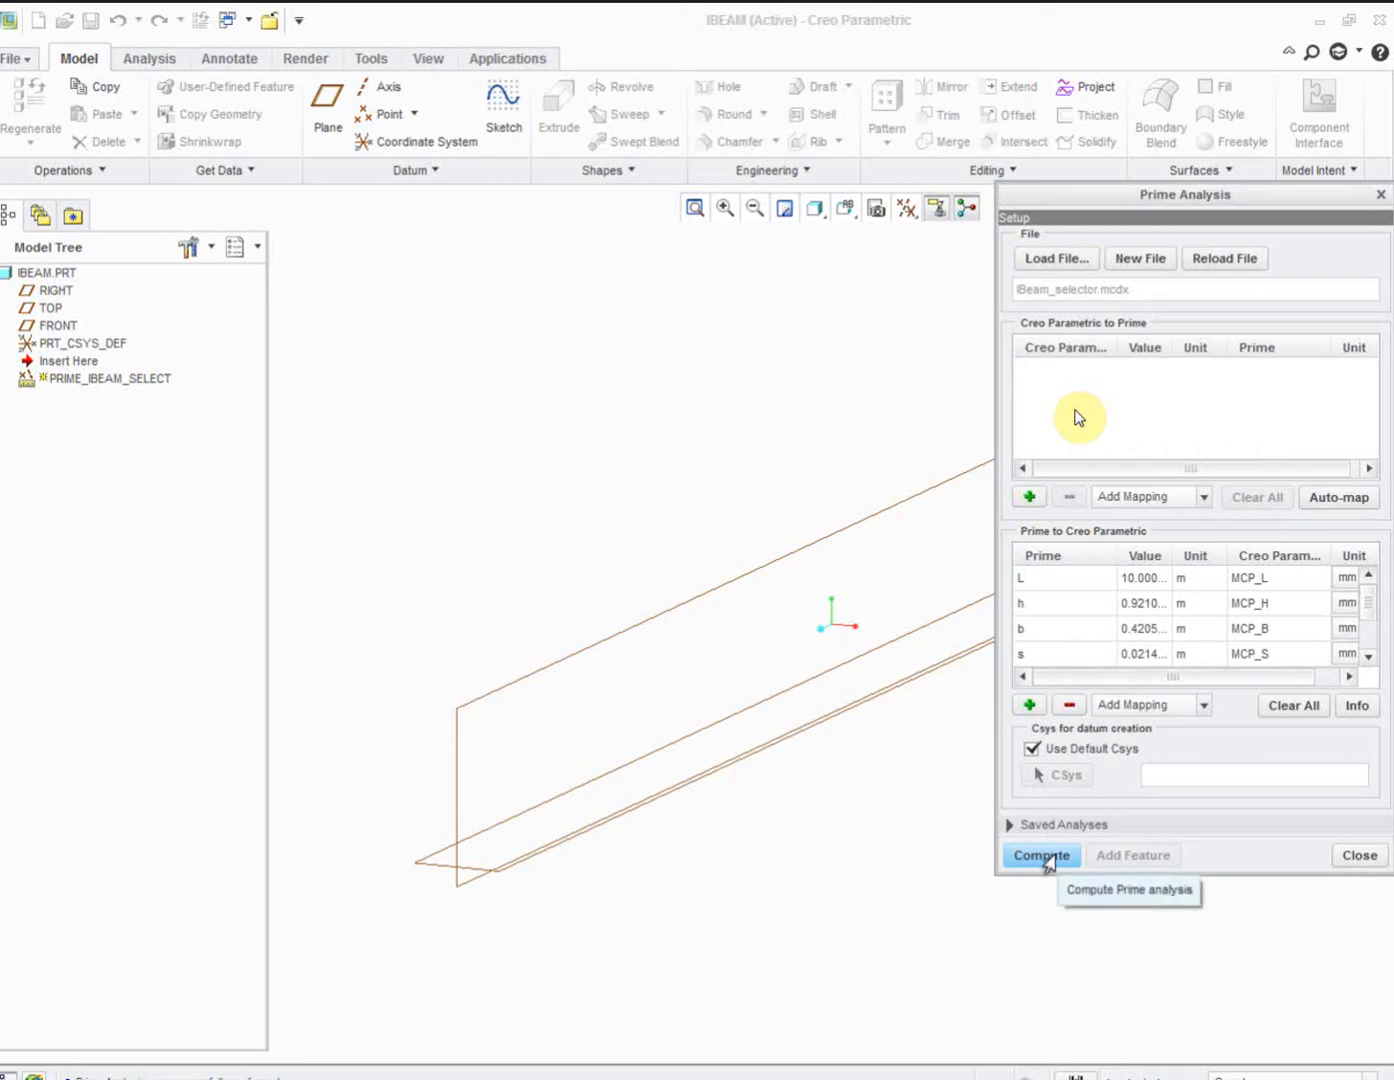
left_click(1361, 866)
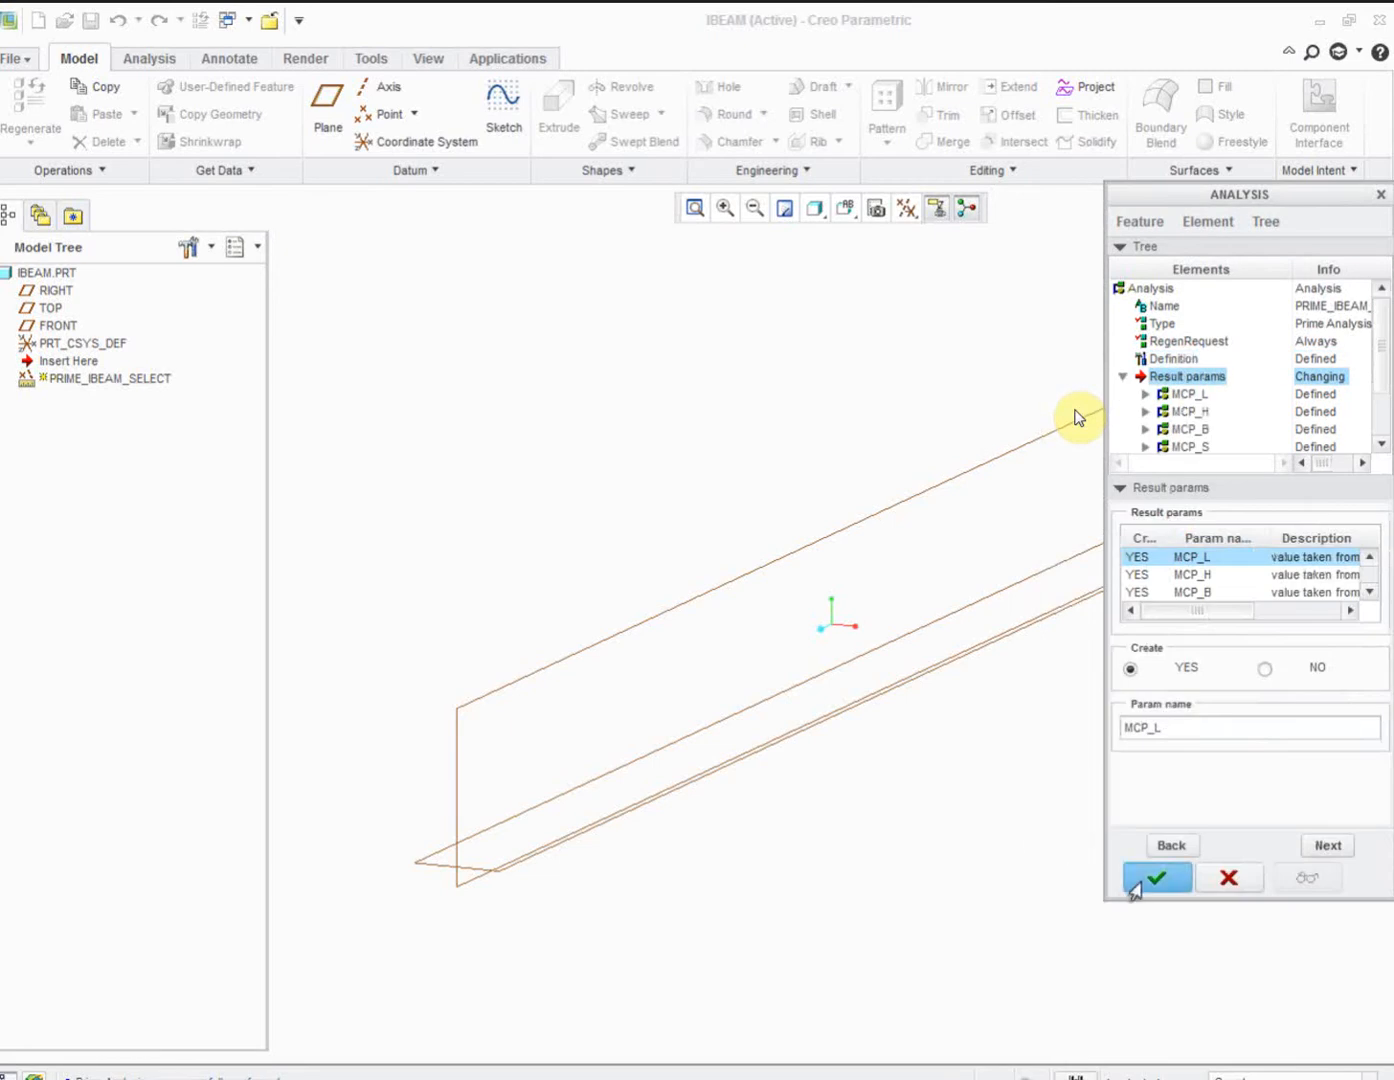
left_click(1140, 882)
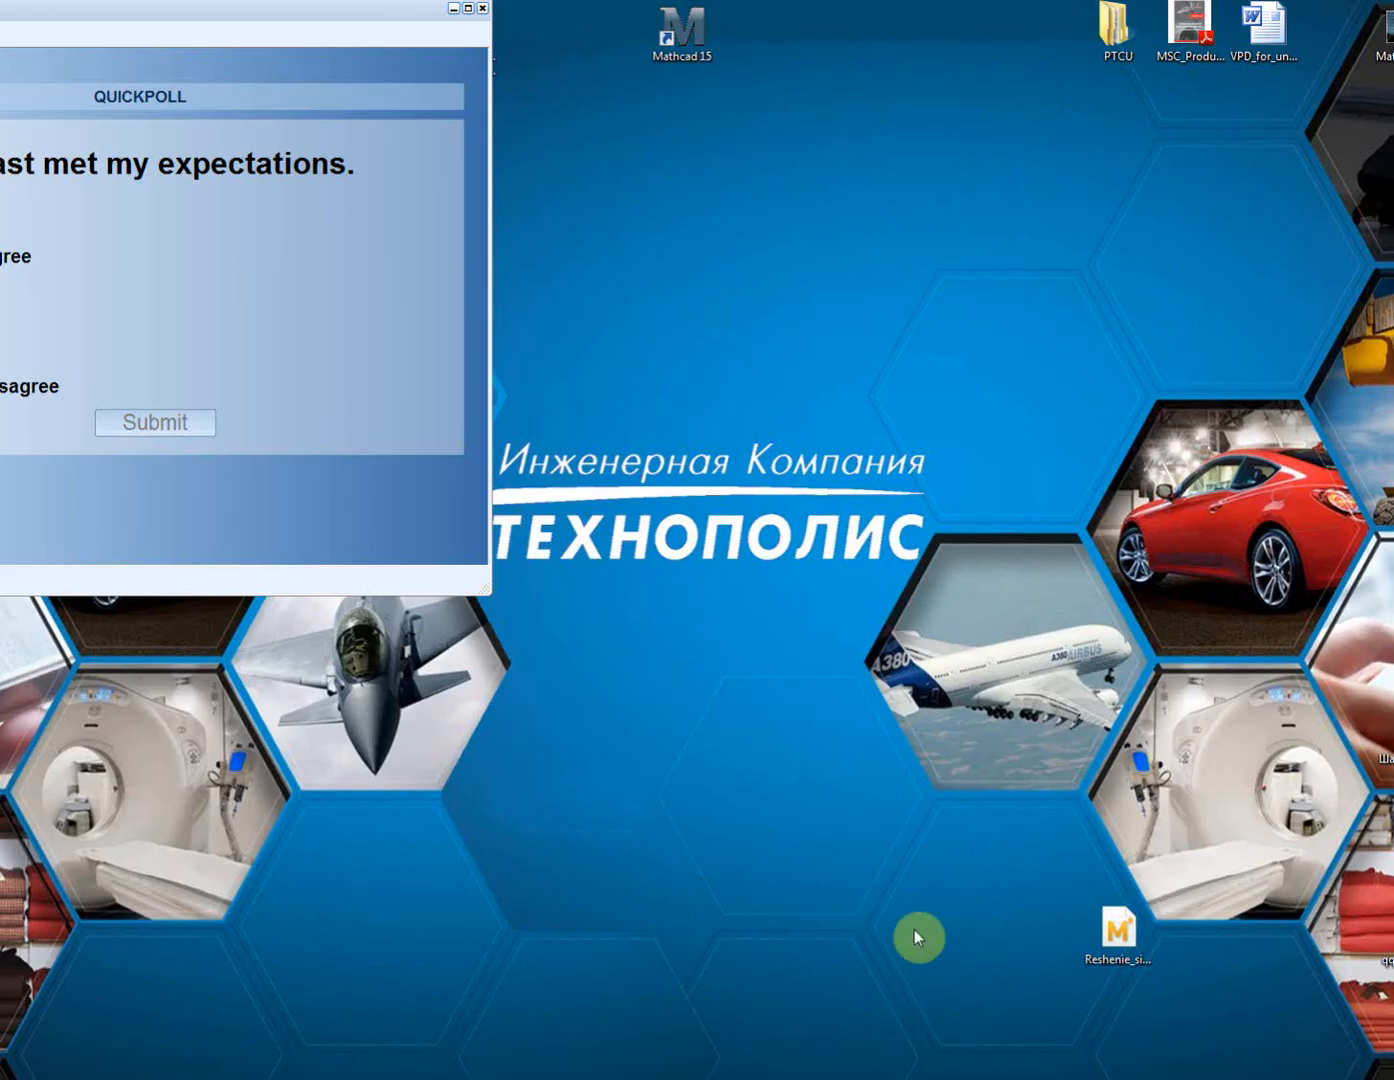
left_click(160, 678)
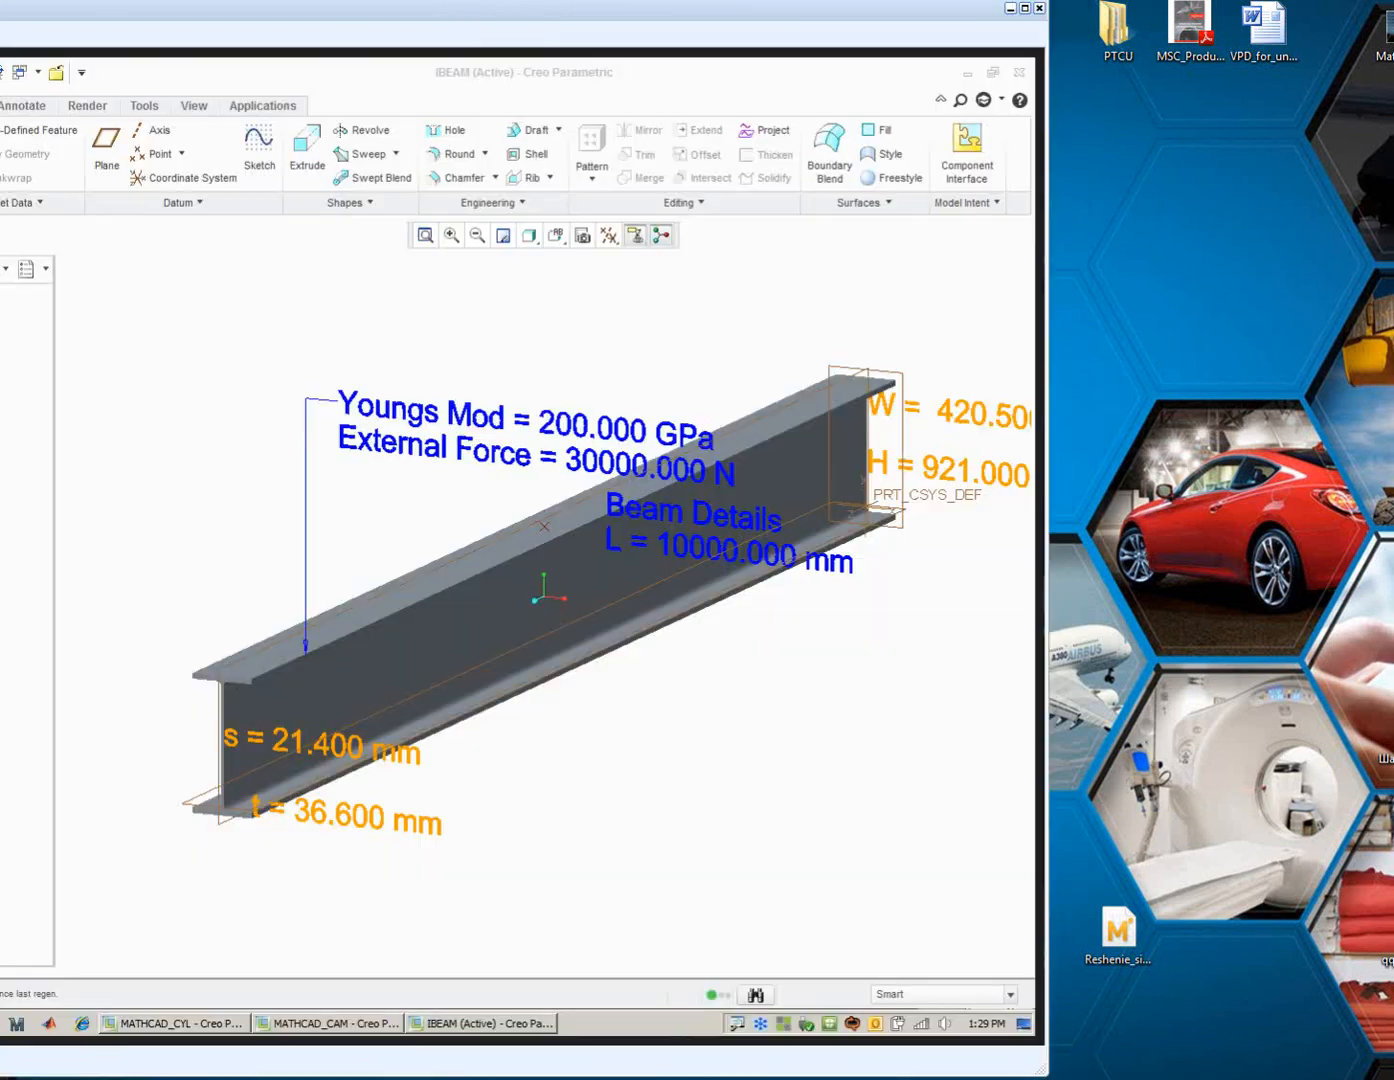
right_click(1390, 1076)
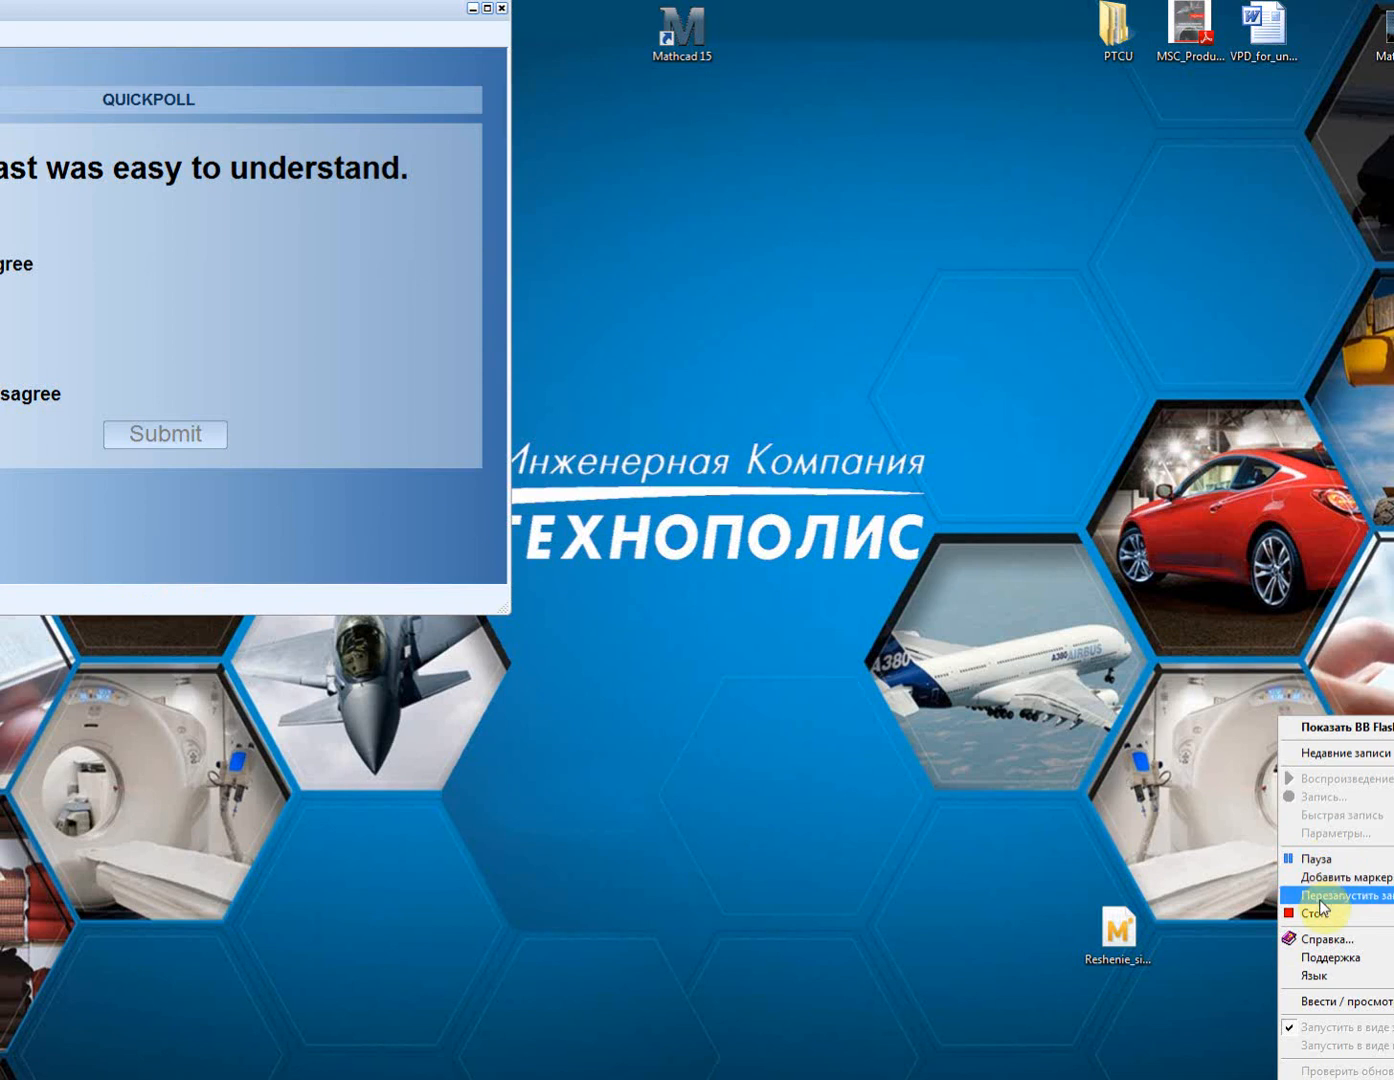
left_click(1075, 890)
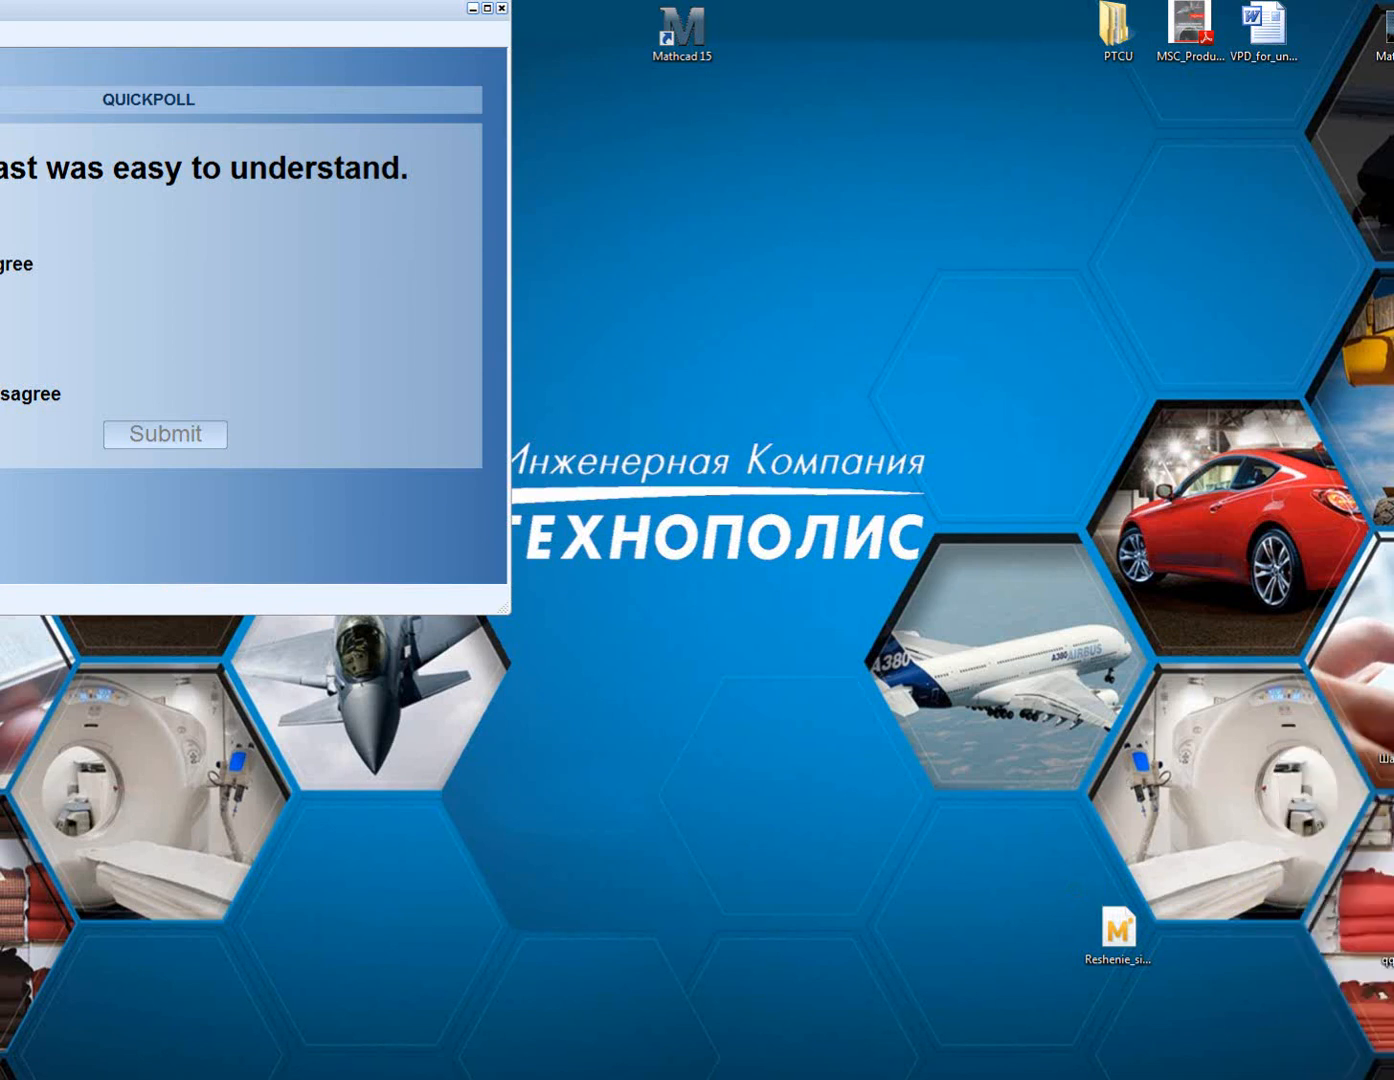